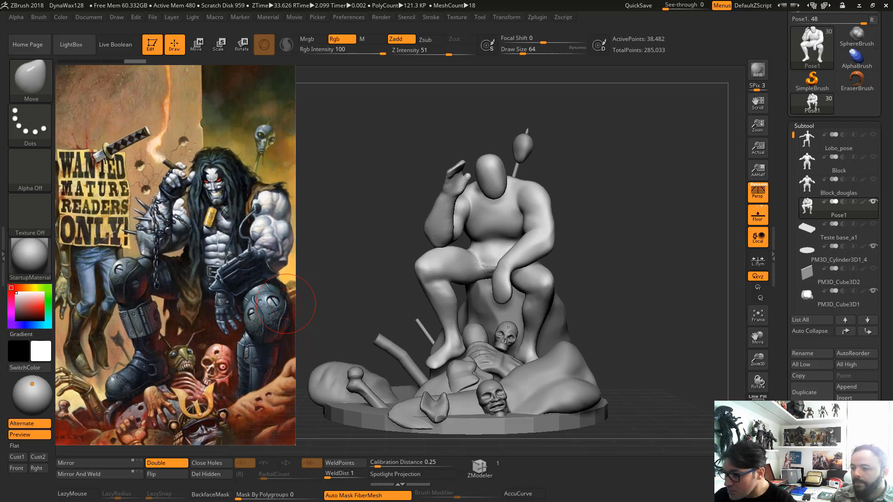
Isolate the seated Pose1 figure and display its polyframe to examine the body-part polygroups
key("shift+f")
left_click_drag(630, 224, 638, 249, "alt")
left_click_drag(670, 225, 675, 261, "alt")
left_click(757, 450)
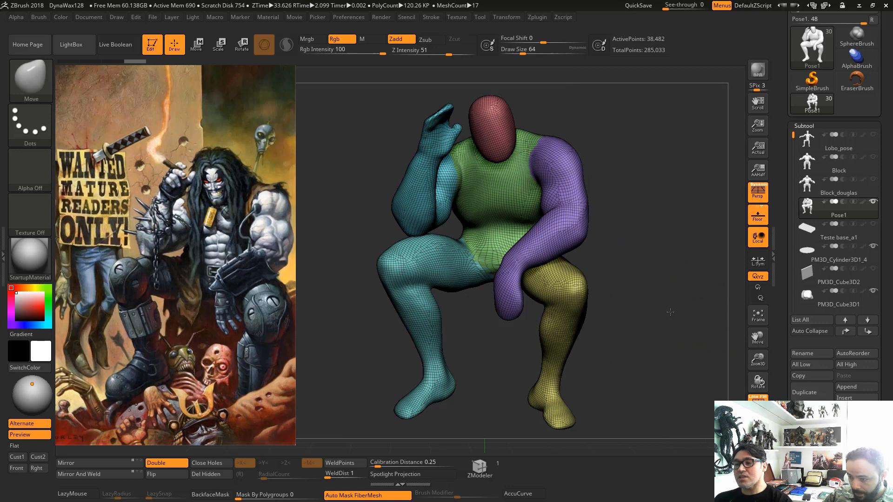
mouse_move(669, 312)
left_mouse_down()
mouse_move(677, 327)
mouse_move(669, 302)
left_mouse_up()
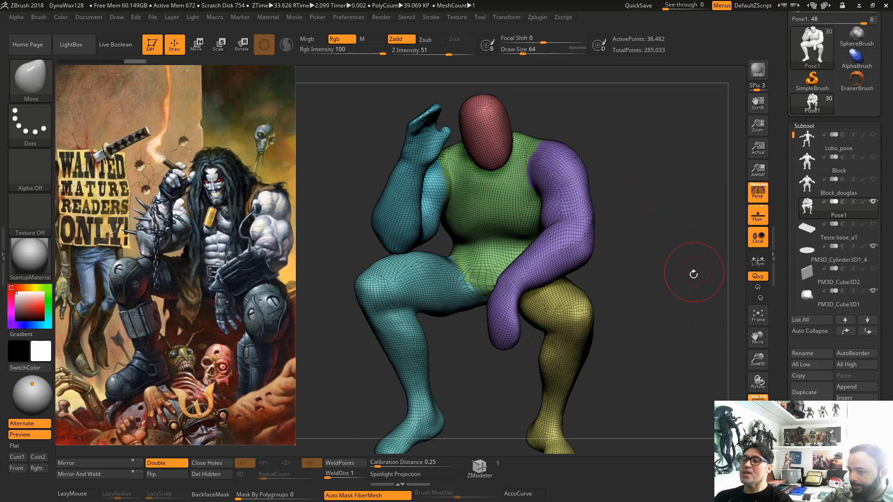
left_click_drag(693, 274, 667, 289)
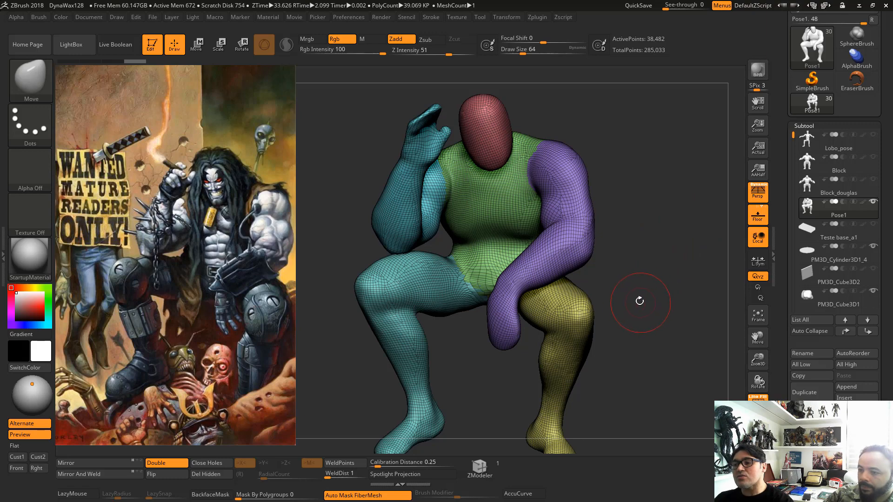
left_click_drag(639, 301, 576, 273)
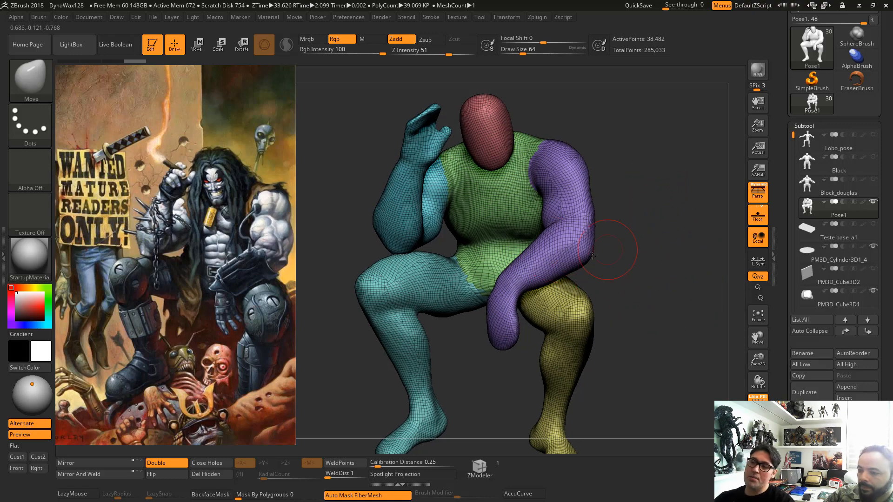
left_click_drag(657, 294, 648, 259)
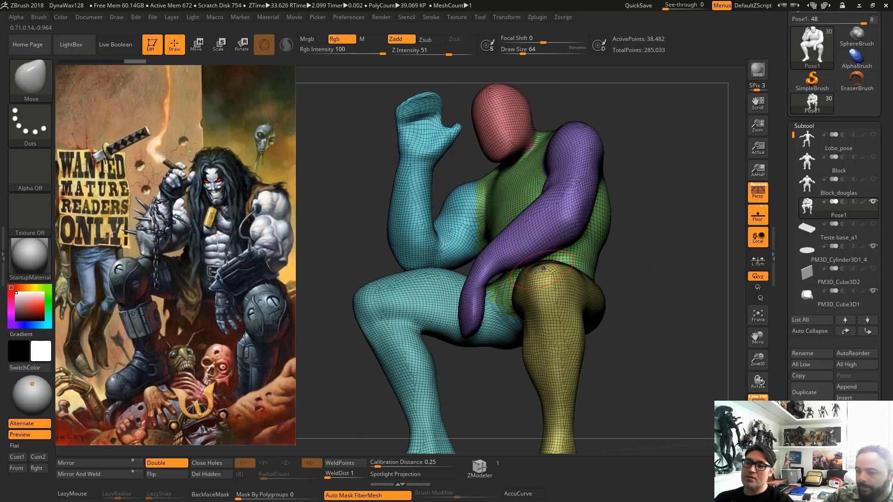
key("f")
left_click_drag(702, 315, 623, 274)
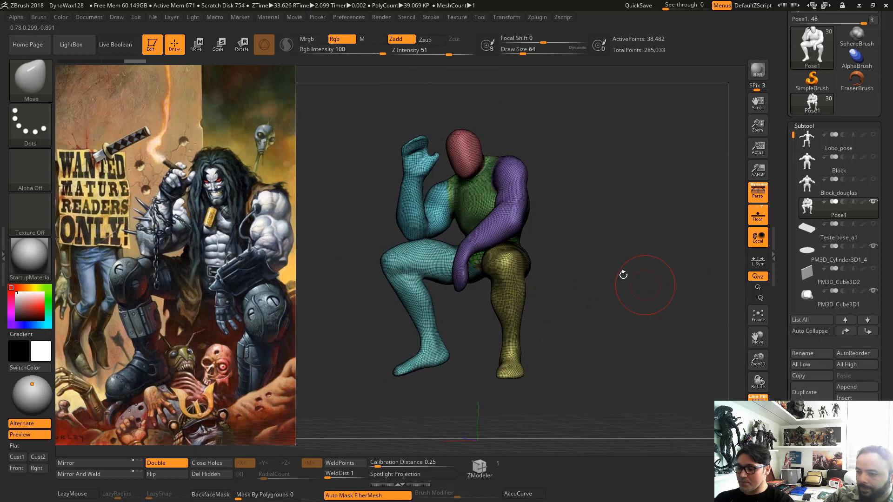
Try moving the seated figure's arm and leg with the Move Topological brush at draw size 182, undo it, and set draw size 68
key("b")
key("m")
key("t")
key("space")
mouse_move(503, 237)
left_mouse_down()
mouse_move(517, 237)
mouse_move(478, 228)
left_mouse_up()
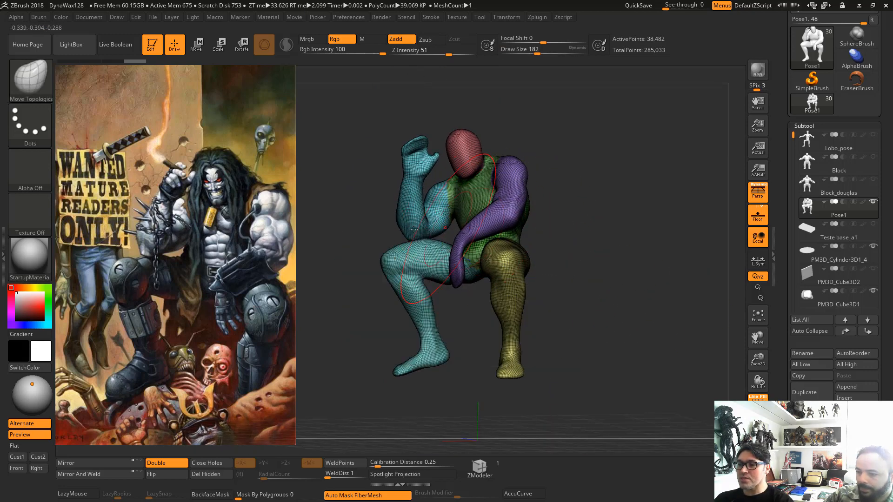
mouse_move(370, 228)
left_mouse_down()
mouse_move(377, 236)
mouse_move(420, 227)
left_mouse_up()
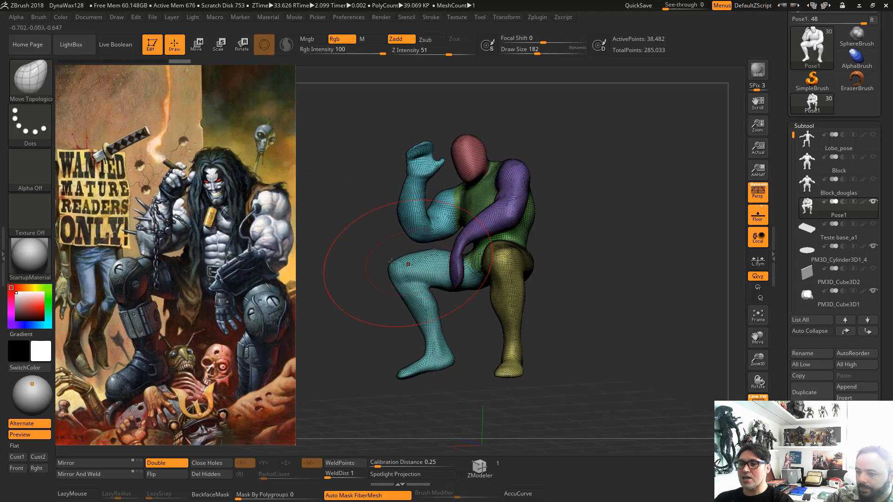
left_click_drag(464, 316, 552, 319)
left_click(646, 294, "ctrl")
mouse_move(645, 293)
left_mouse_down()
mouse_move(644, 270)
mouse_move(633, 287)
mouse_move(677, 304)
mouse_move(641, 273)
left_mouse_up()
key("space")
mouse_move(639, 275)
left_mouse_down()
mouse_move(627, 275)
mouse_move(659, 291)
left_mouse_up()
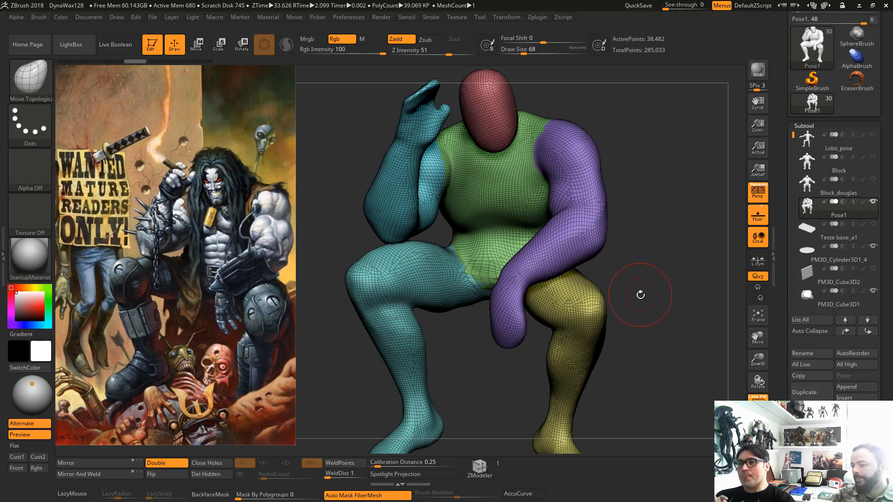
Set the DynaMesh blur to 0, try remeshing the figure at resolution 128, and undo the remesh
left_click_drag(788, 416, 788, 327)
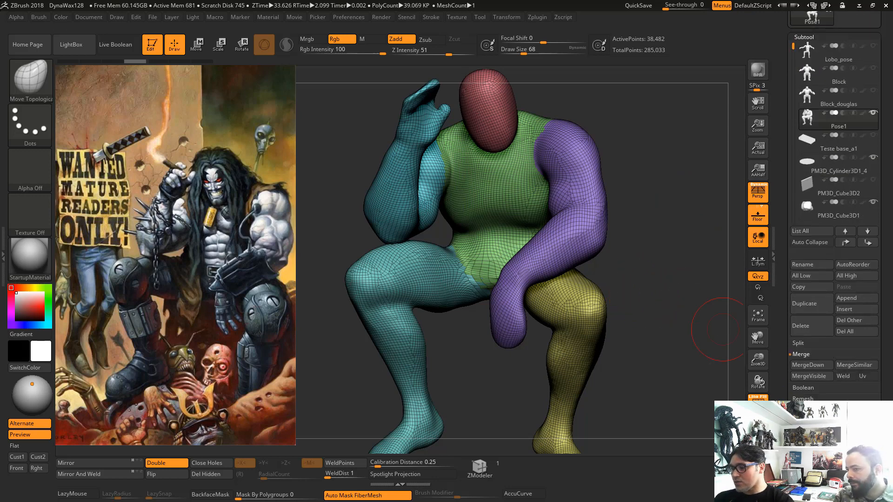
left_click(807, 439)
left_click_drag(777, 207, 778, 217)
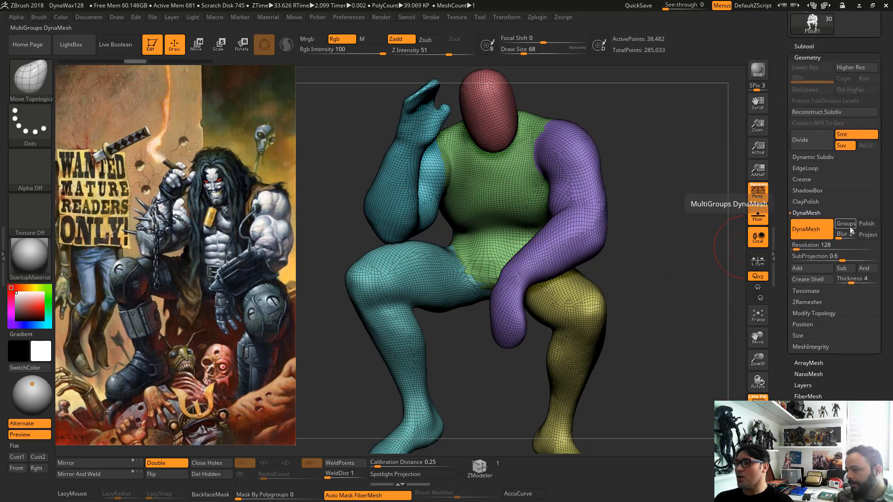
left_click(845, 235)
type("0")
key("Return")
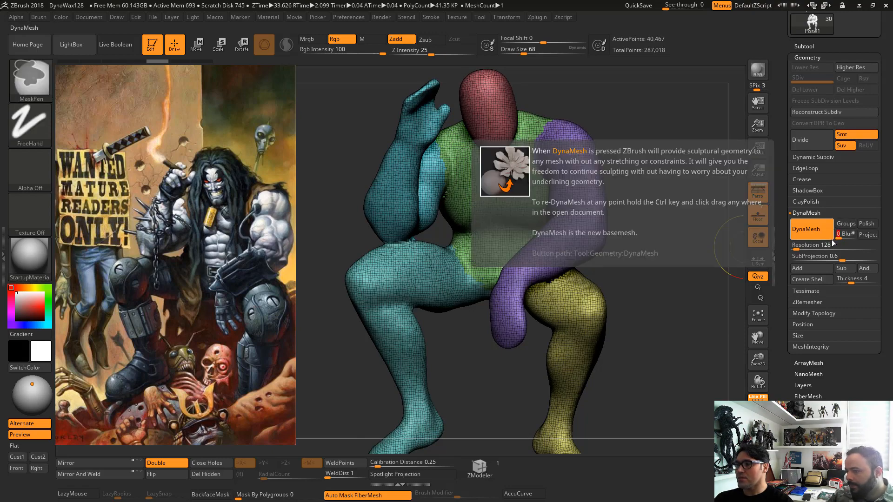
key("ctrl+z")
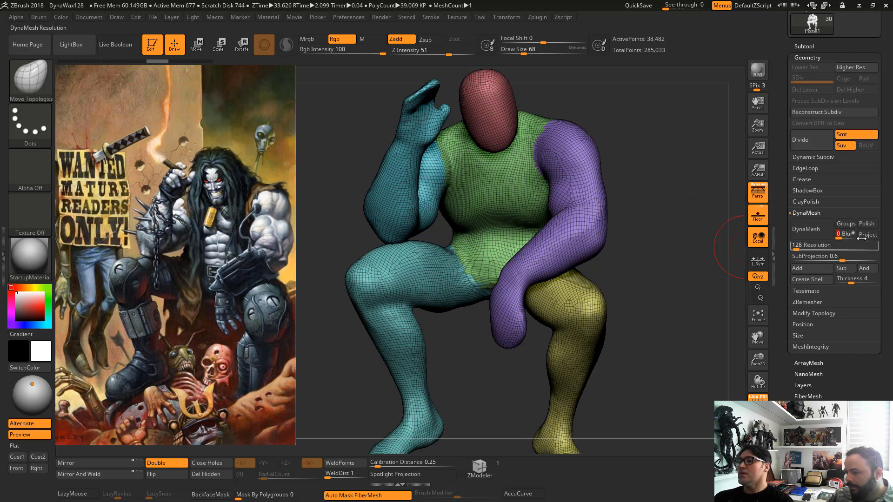
Enable DynaMesh Groups and remesh the figure at resolution 256
left_click_drag(678, 205, 698, 218, "alt")
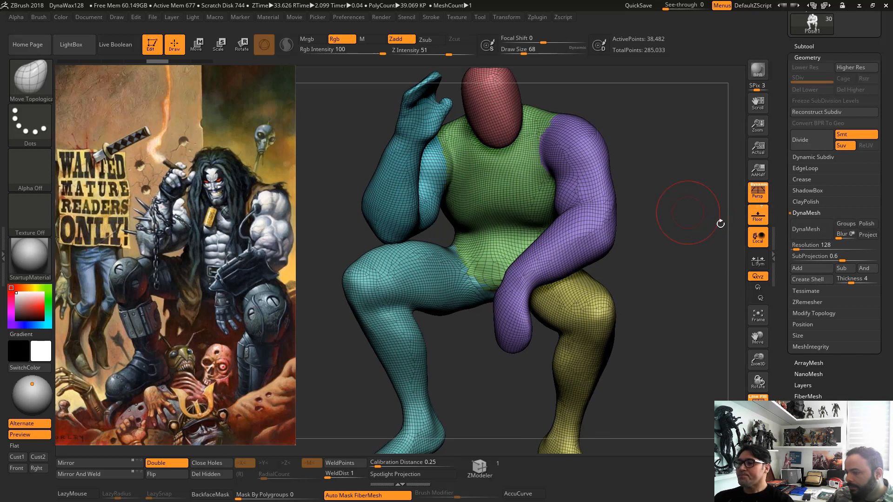
left_click(845, 224)
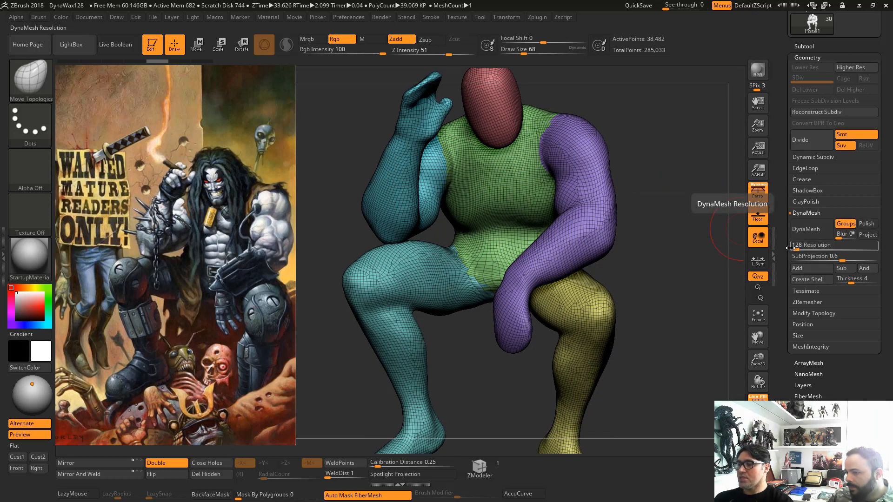
left_click(810, 231)
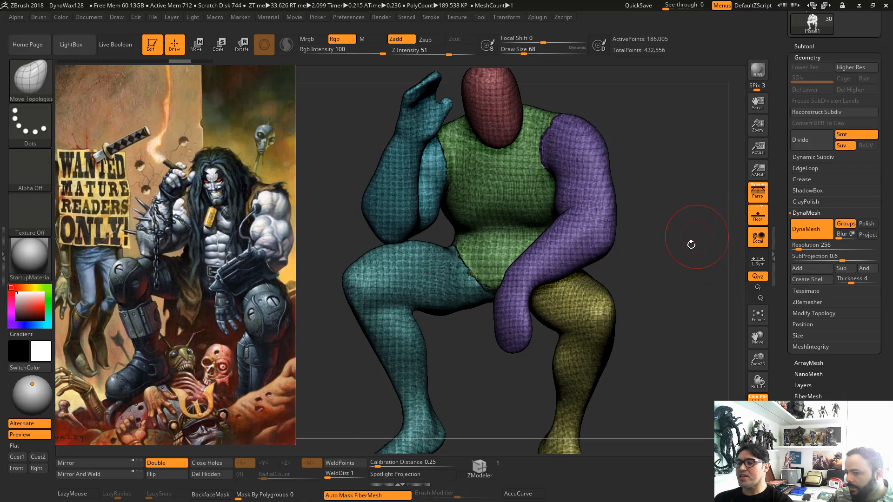
Isolate the purple arm polygroup to examine its closed shoulder end, and show the whole figure again
left_click(538, 210, "ctrl+shift")
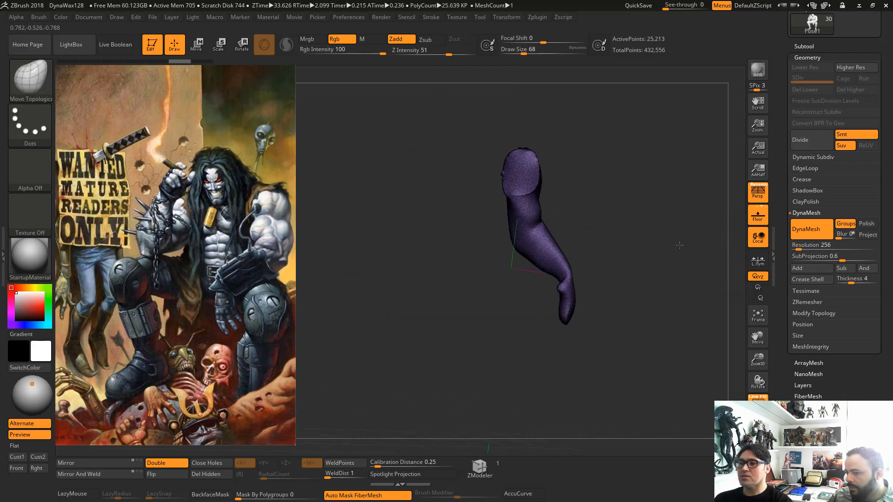
left_click_drag(662, 229, 683, 255, "alt")
left_click_drag(683, 255, 642, 218)
left_click_drag(628, 185, 590, 238, "ctrl+shift")
left_click(544, 223, "ctrl+shift")
left_click_drag(646, 201, 664, 234, "ctrl+shift")
left_click(676, 253, "ctrl+shift")
left_click_drag(666, 306, 666, 262, "alt")
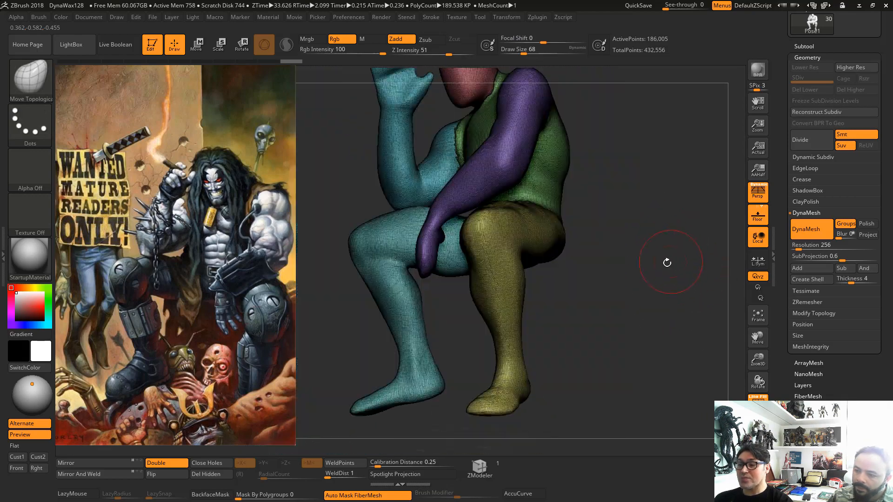
Try pulling the yellow leg with Move Topological at draw size 212 and remeshing the figure, and undo the changes
key("space")
mouse_move(472, 228)
left_mouse_down()
mouse_move(485, 228)
mouse_move(464, 214)
mouse_move(475, 236)
left_mouse_up()
mouse_move(646, 239)
left_mouse_down()
mouse_move(668, 249)
mouse_move(648, 239)
left_mouse_up()
left_click_drag(580, 136, 622, 311, "ctrl")
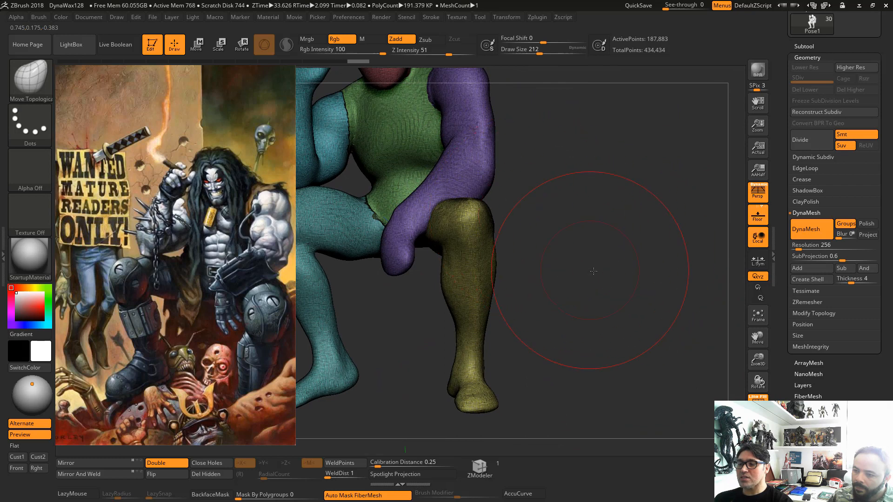
left_click_drag(593, 271, 555, 236, "alt")
left_click_drag(472, 239, 509, 267)
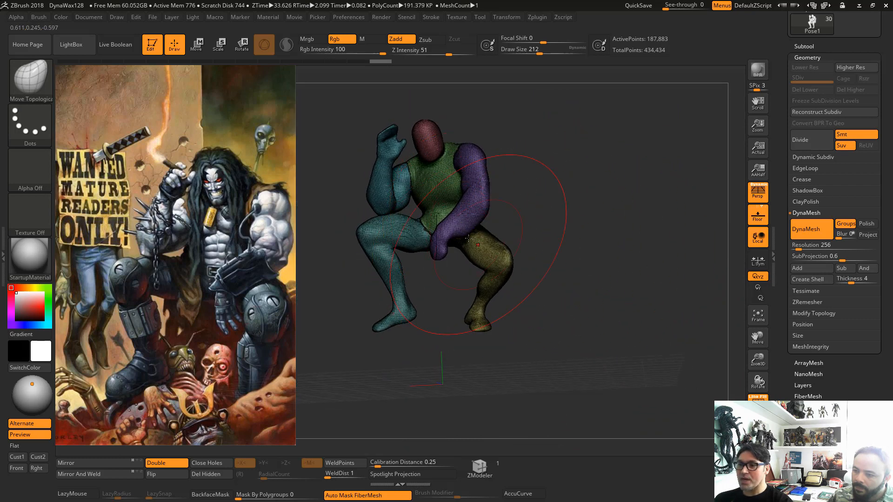
left_click_drag(660, 225, 699, 267)
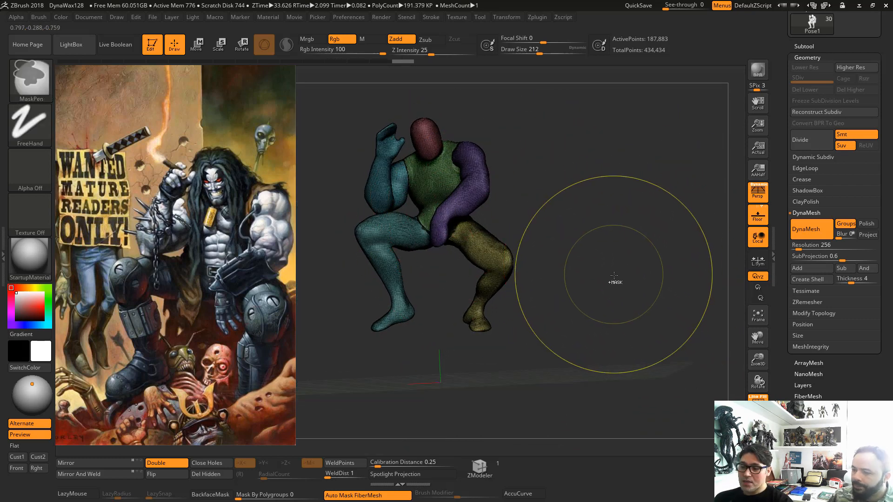
key("ctrl+z")
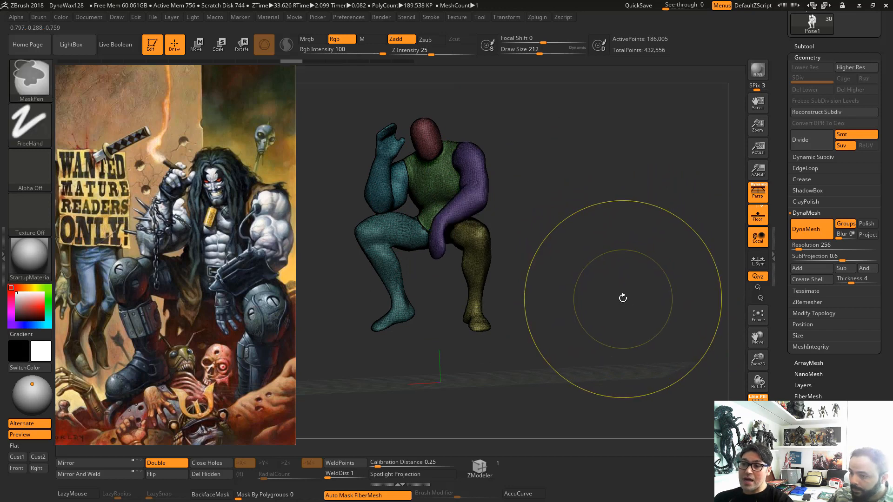
Hide the polyframe, set the draw size to 71, and choose the ClayBuildup brush
left_click(755, 403)
left_click_drag(608, 229, 672, 327)
left_click_drag(612, 257, 647, 299, "alt")
key("space")
left_click_drag(562, 239, 543, 239)
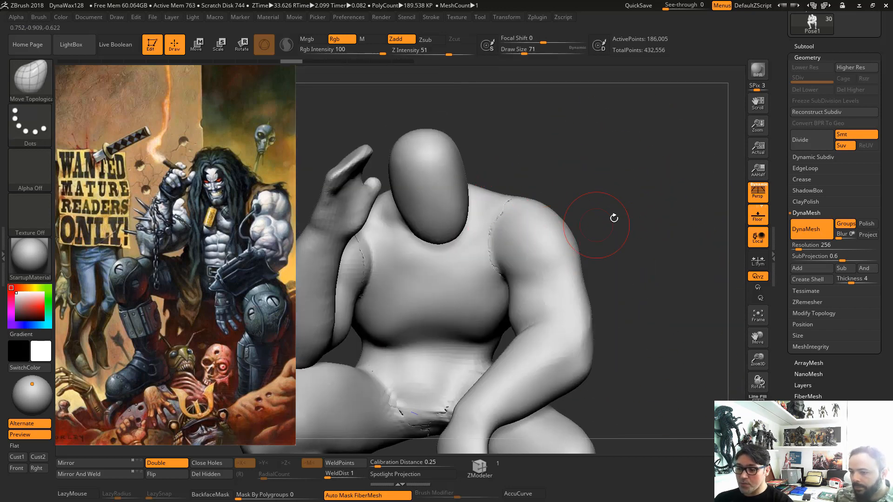
mouse_move(613, 219)
left_mouse_down("alt")
mouse_move(649, 234)
mouse_move(639, 234)
left_mouse_up("alt")
key("b")
key("c")
key("b")
Try sculpting across the armpit seam and remeshing the figure as a single polygroup, and undo these changes
mouse_move(454, 170)
left_mouse_down()
mouse_move(504, 174)
mouse_move(461, 179)
mouse_move(510, 176)
mouse_move(464, 191)
mouse_move(507, 214)
mouse_move(450, 172)
left_mouse_up()
key("shift+f")
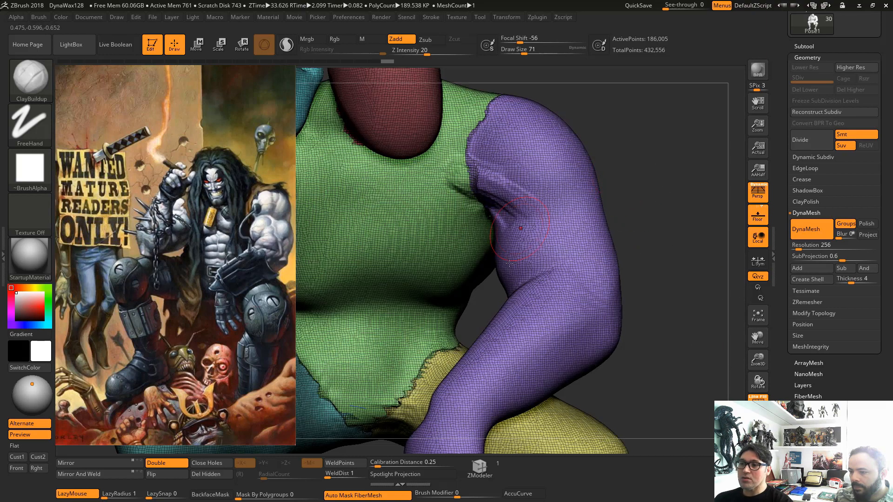
key("ctrl+w")
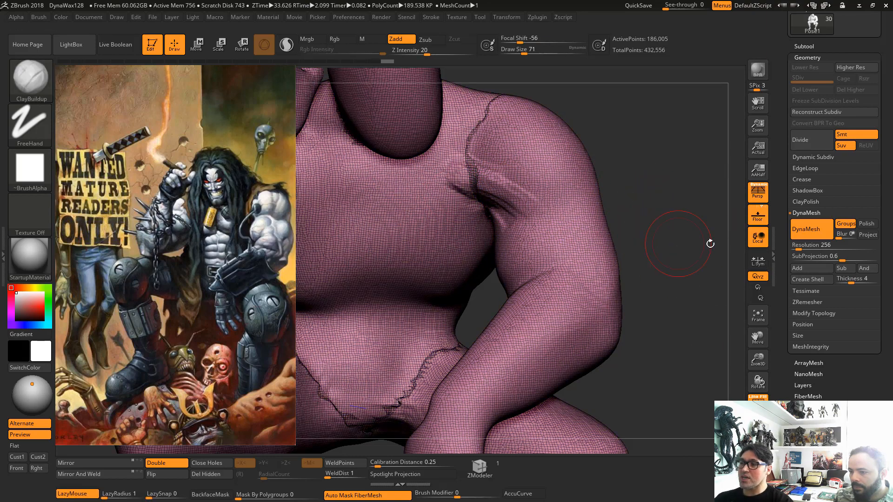
left_click_drag(692, 287, 632, 115, "ctrl")
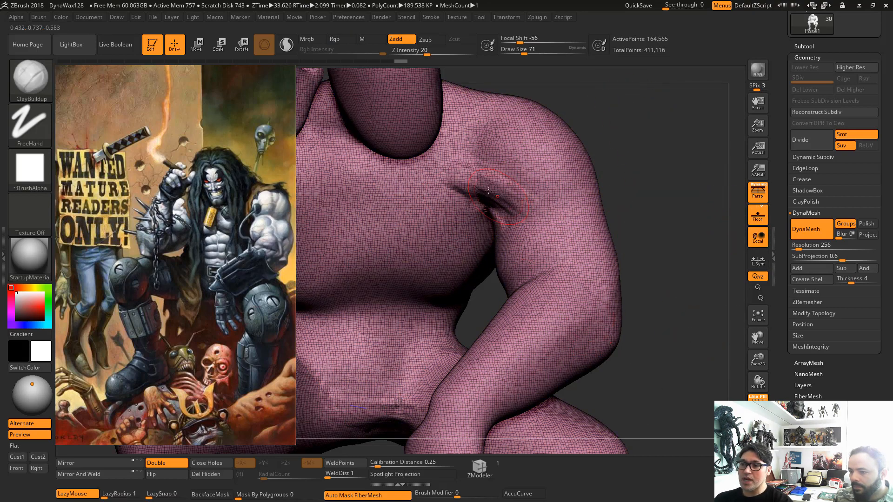
key("ctrl+z")
key("ctrl+z")
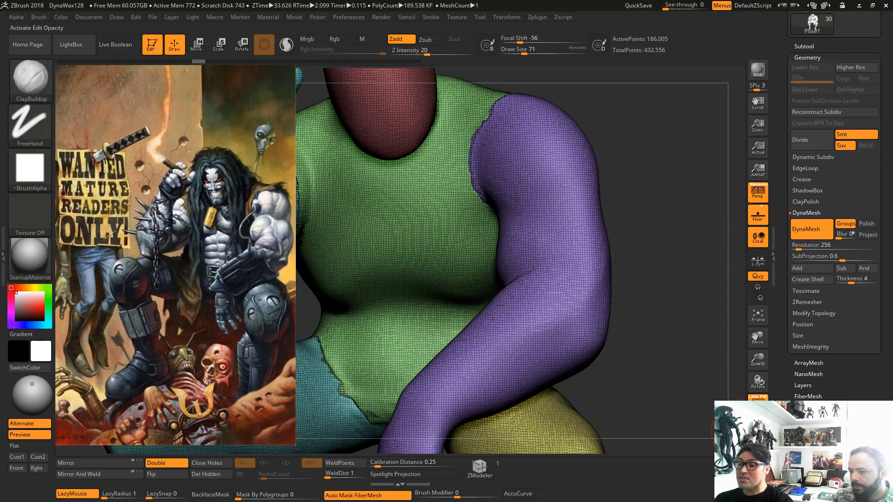
Hide the polyframe, mark the overlapping body areas on the reference image and figure with green lines, and clear the markup
key("shift+f")
left_click_drag(686, 339, 724, 327, "alt")
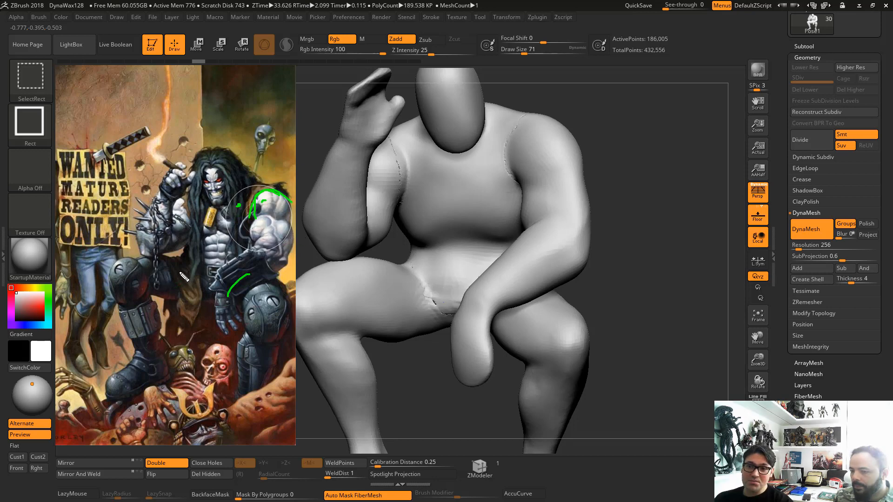
left_click_drag(174, 259, 187, 298)
mouse_move(168, 221)
left_mouse_down()
mouse_move(153, 256)
mouse_move(133, 261)
left_mouse_up()
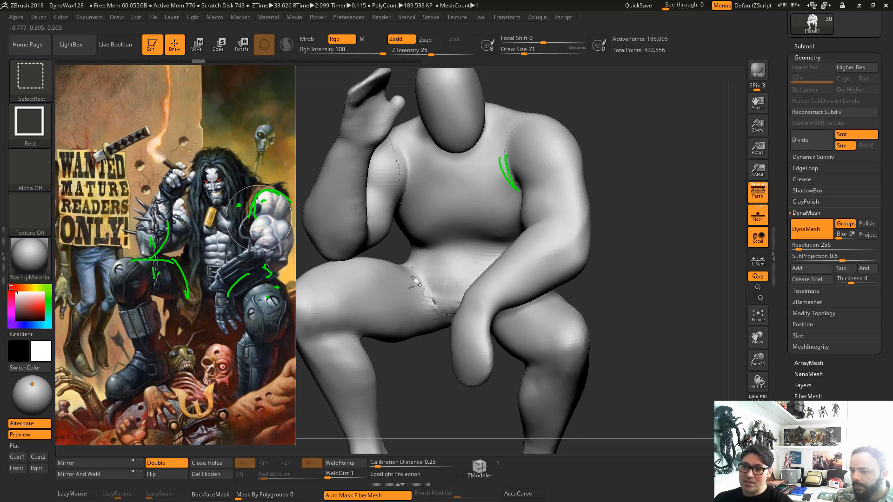
left_click_drag(412, 271, 440, 316)
left_click_drag(405, 256, 486, 262)
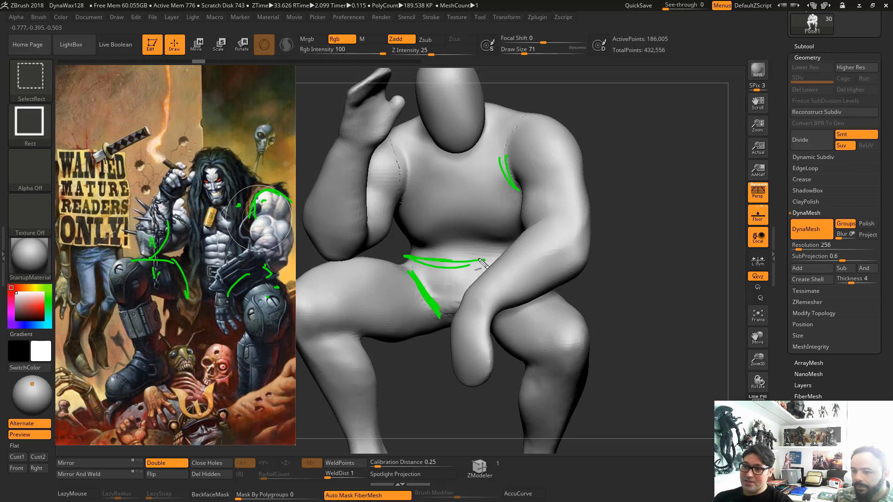
key("Escape")
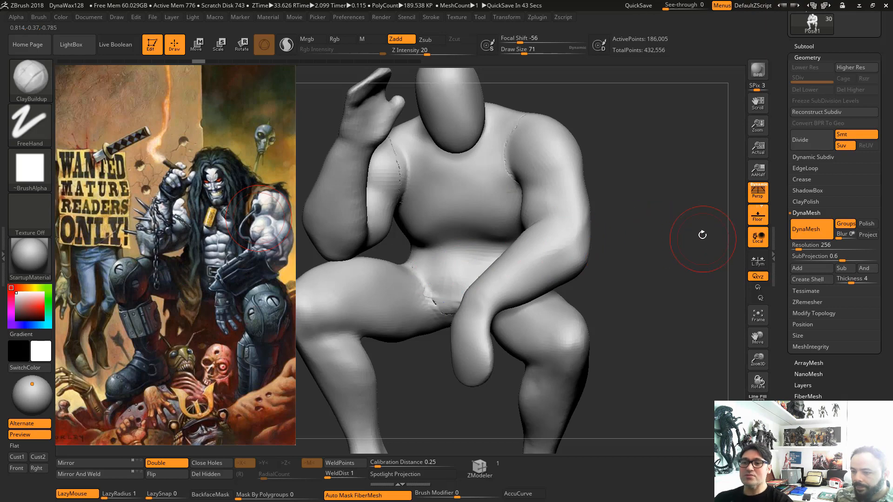
Show all subtools to check the figure seated on its base, and isolate the figure again
right_click_drag(657, 290, 647, 306, "ctrl")
left_click_drag(647, 306, 662, 311, "alt")
left_click(757, 458)
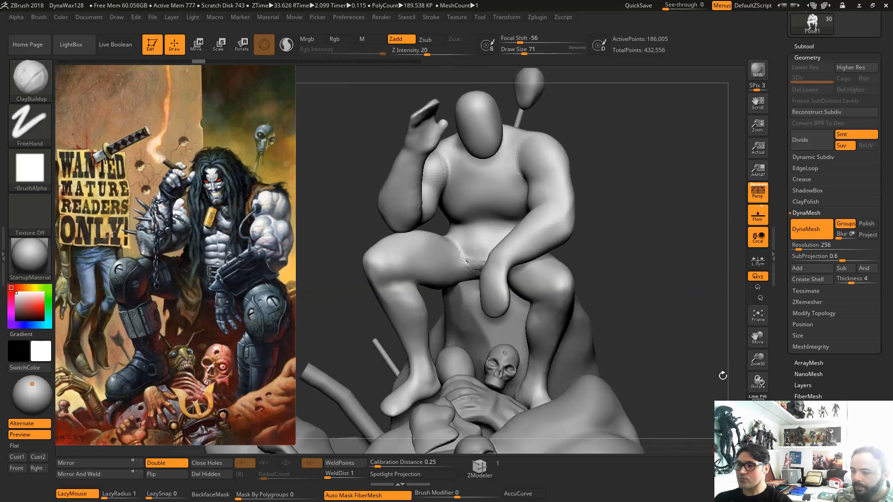
left_click_drag(686, 273, 675, 283, "alt")
left_click(758, 458)
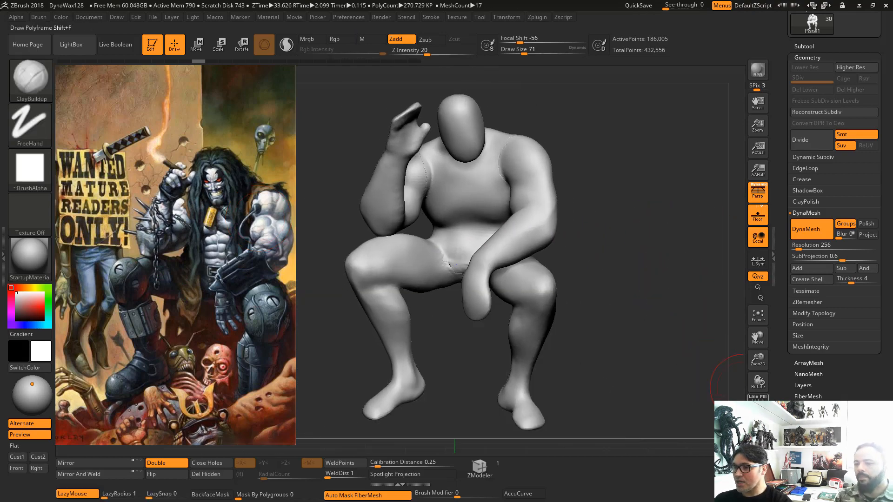
Show the polyframe and try ClayBuildup strokes on the inner elbow of the purple arm
left_click(758, 400)
right_click_drag(675, 321, 662, 349, "ctrl")
right_click_drag(684, 302, 716, 286, "ctrl")
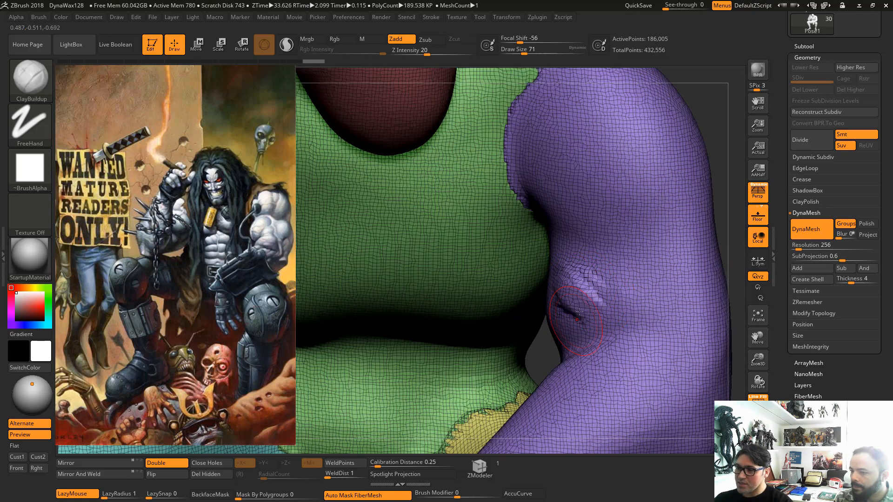
left_click_drag(723, 113, 730, 180)
right_click_drag(729, 180, 735, 242, "ctrl")
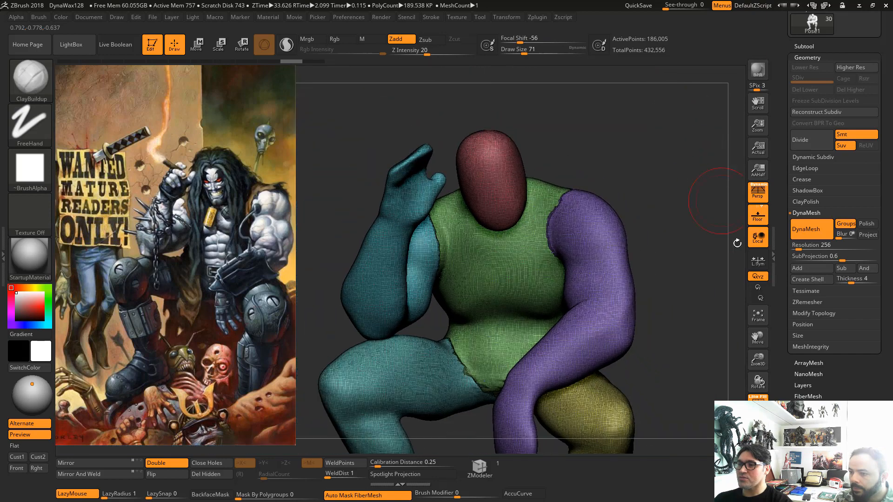
Hide the polyframe, mark the biceps area beside the torso with green lines on the figure, and clear the markup
left_click_drag(739, 432, 724, 372, "alt")
left_click_drag(480, 171, 487, 168)
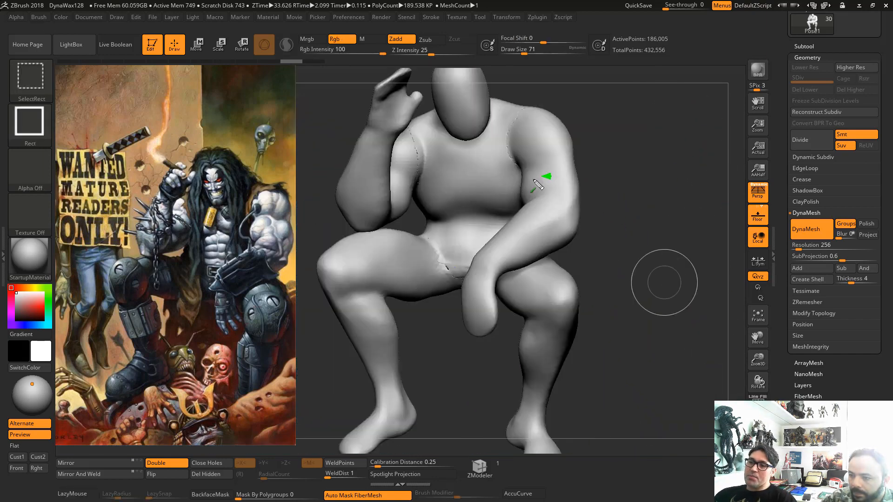
left_click_drag(537, 183, 274, 235)
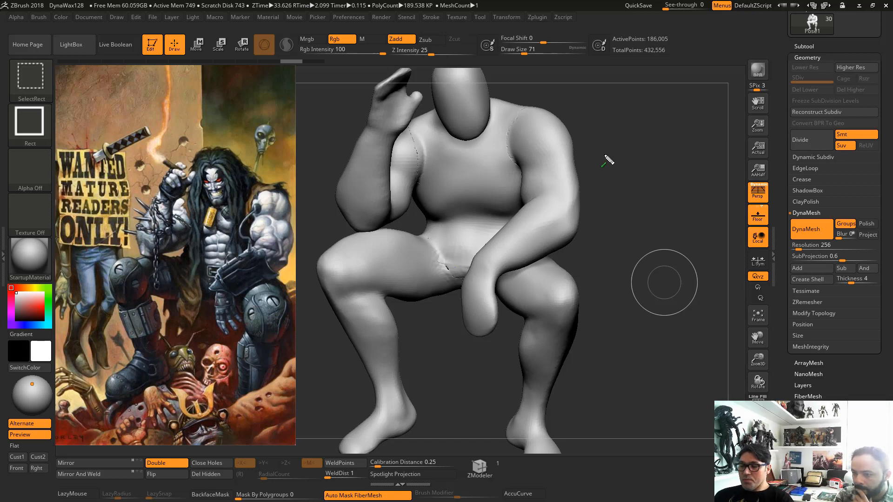
key("super")
key("super")
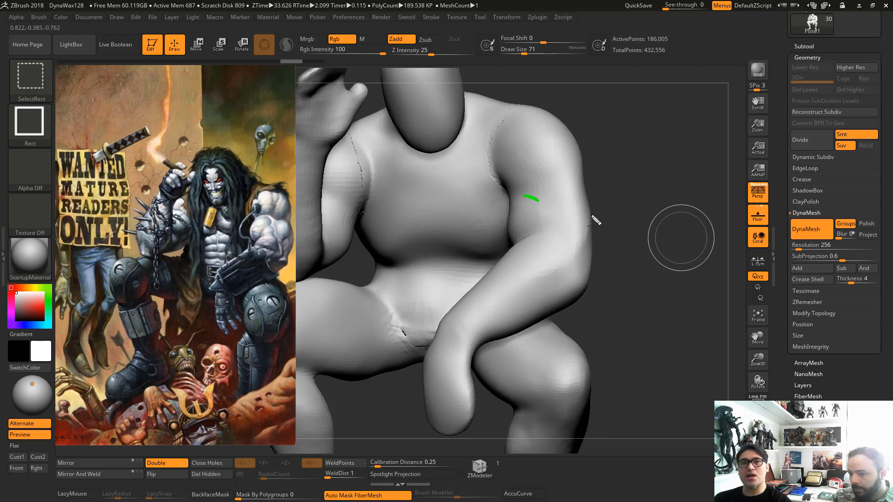
mouse_move(533, 204)
left_mouse_down()
mouse_move(540, 209)
mouse_move(528, 196)
mouse_move(539, 203)
mouse_move(528, 225)
left_mouse_up()
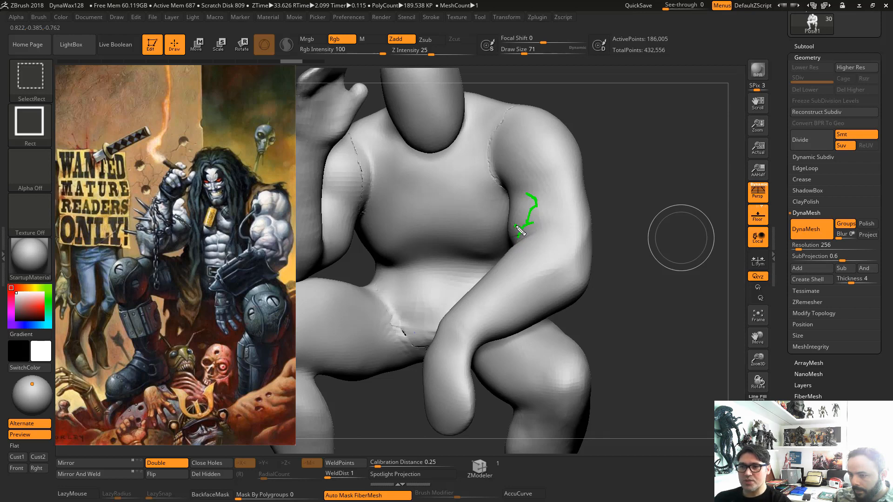
key("Escape")
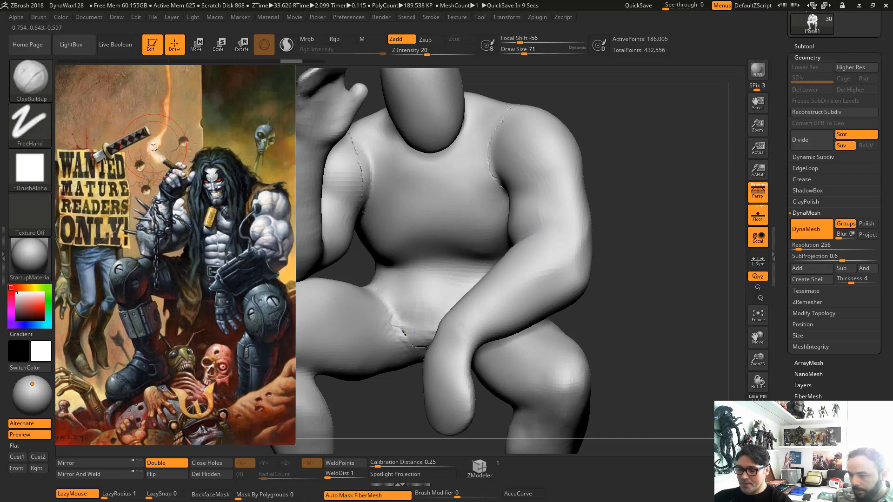
Enlarge and reposition the Spotlight reference image to show Lobo's torso and muscular gun arm up close
key("z")
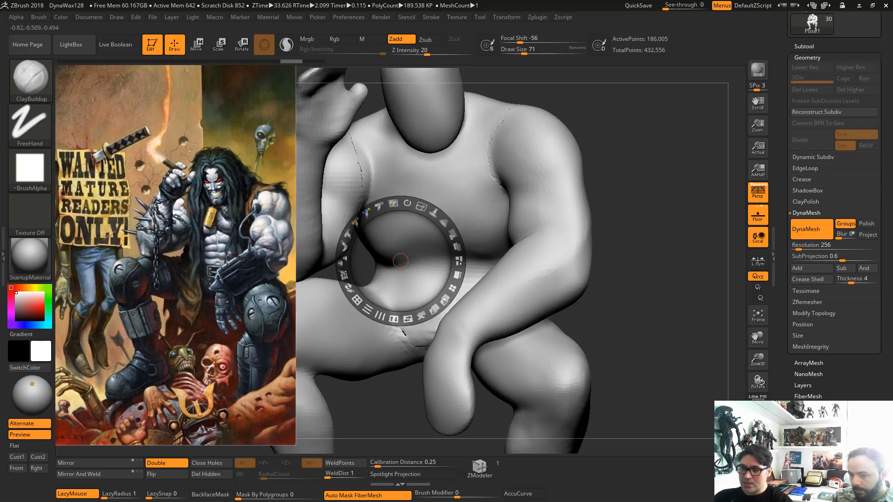
left_click_drag(230, 216, 234, 215)
left_click_drag(255, 162, 263, 206)
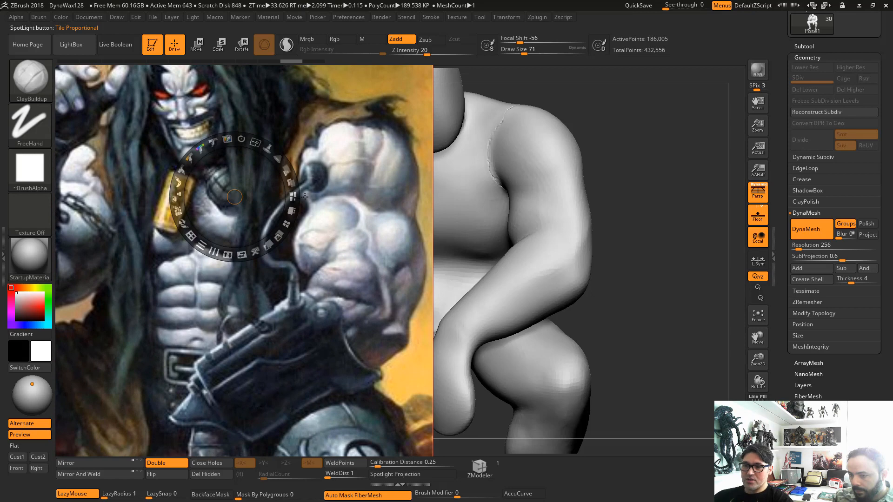
key("z")
Trace the inner contour and upper edge of the biceps on the enlarged reference in green
key("ctrl+shift")
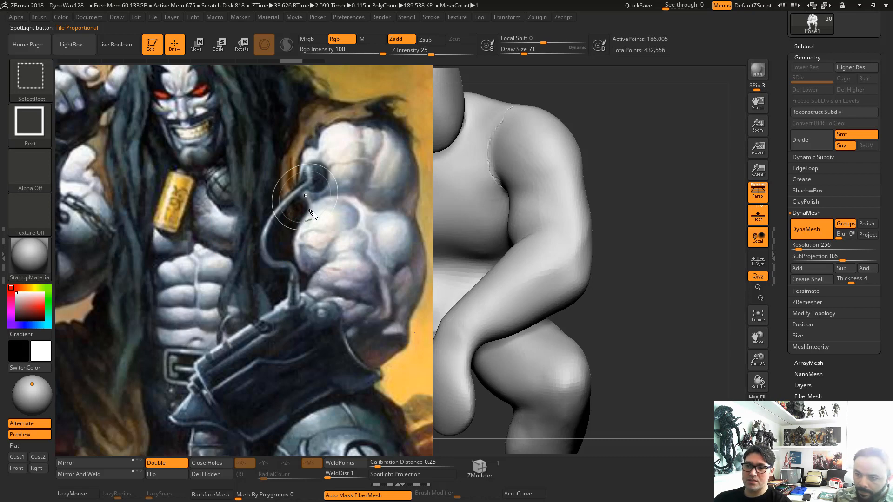
mouse_move(305, 215)
left_mouse_down()
mouse_move(293, 251)
mouse_move(312, 273)
left_mouse_up()
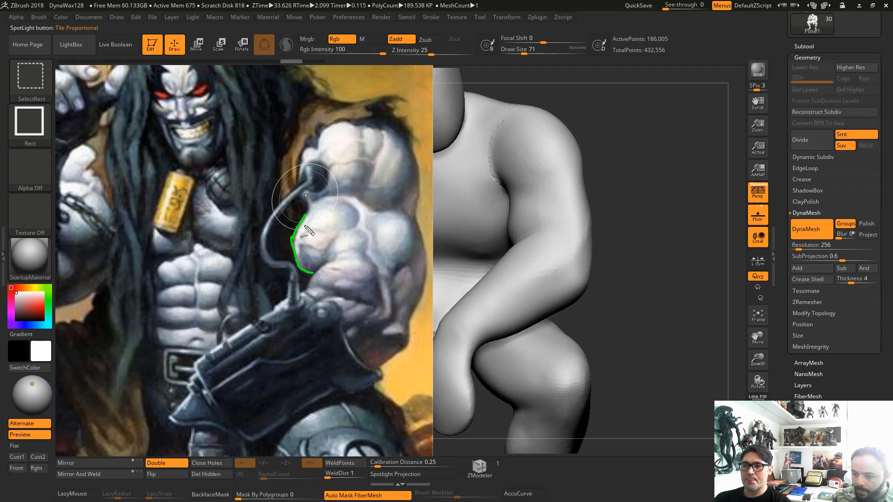
mouse_move(306, 212)
left_mouse_down()
mouse_move(297, 196)
mouse_move(352, 206)
left_mouse_up()
key("ctrl+z")
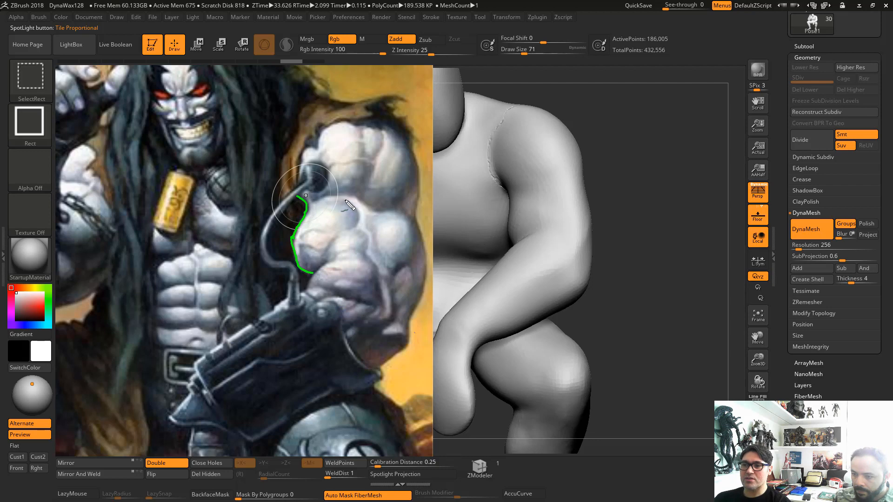
mouse_move(329, 195)
left_mouse_down()
mouse_move(371, 219)
mouse_move(358, 213)
left_mouse_up()
key("ctrl+z")
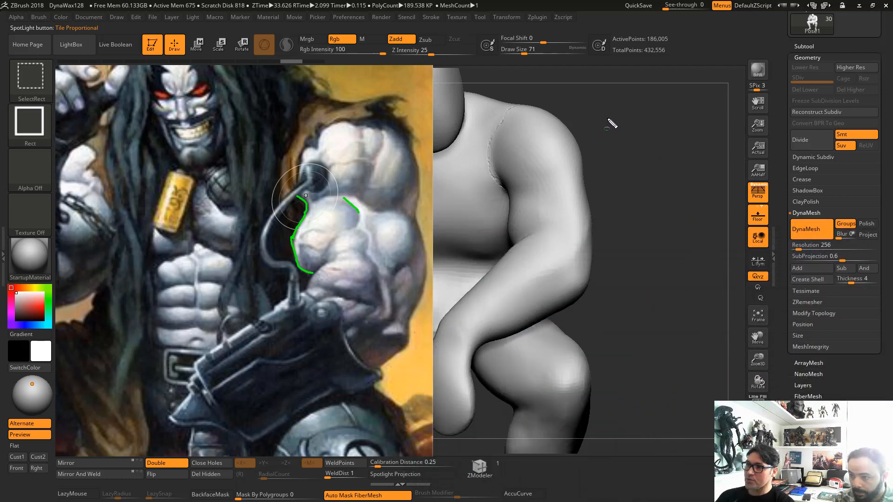
Sketch a simple arc and a pair of wavy contour lines beside the figure's arm, and clear all markup
left_click_drag(579, 95, 660, 281)
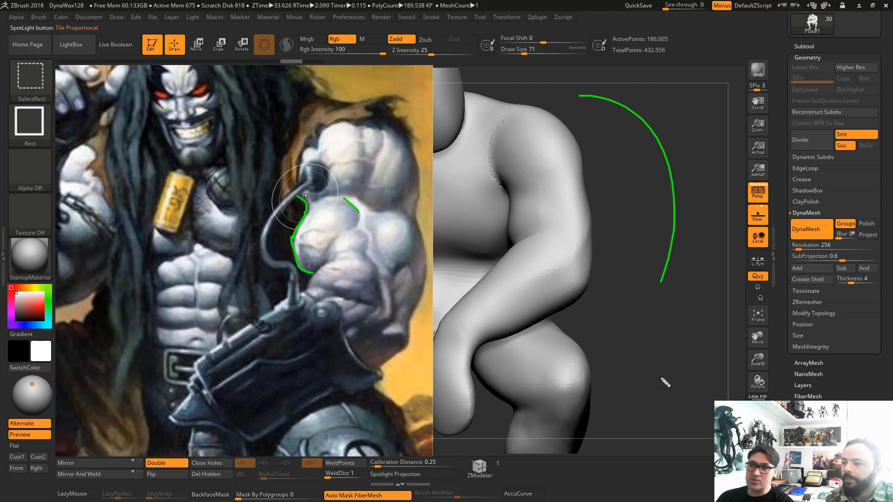
mouse_move(572, 92)
left_mouse_down()
mouse_move(657, 149)
mouse_move(677, 305)
left_mouse_up()
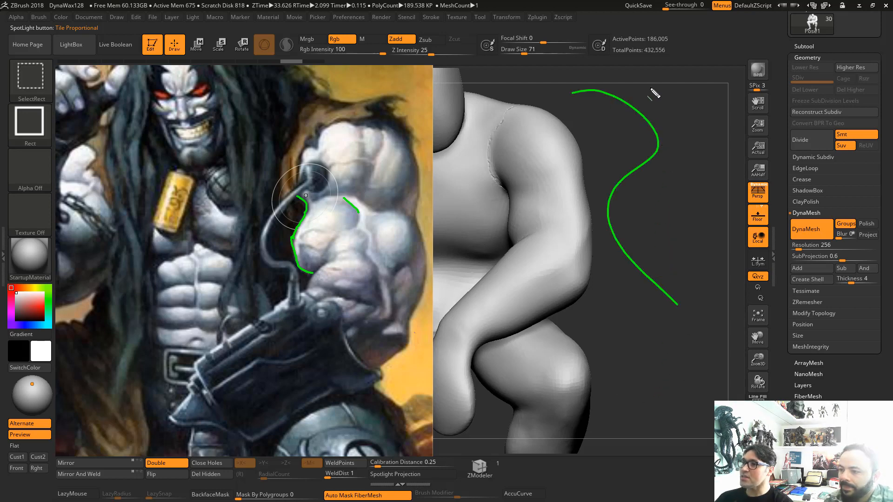
mouse_move(650, 88)
left_mouse_down()
mouse_move(677, 99)
mouse_move(688, 147)
mouse_move(645, 218)
mouse_move(649, 241)
mouse_move(704, 300)
left_mouse_up()
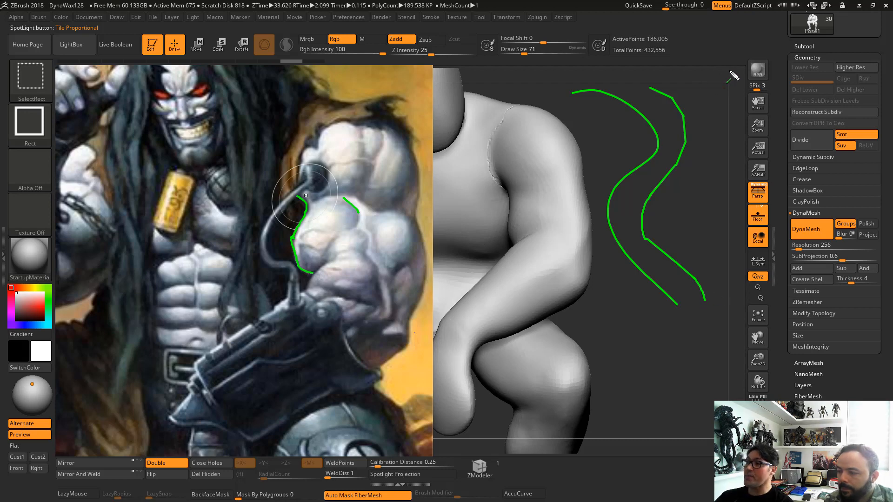
left_click_drag(729, 72, 693, 122)
left_click_drag(521, 60, 622, 109)
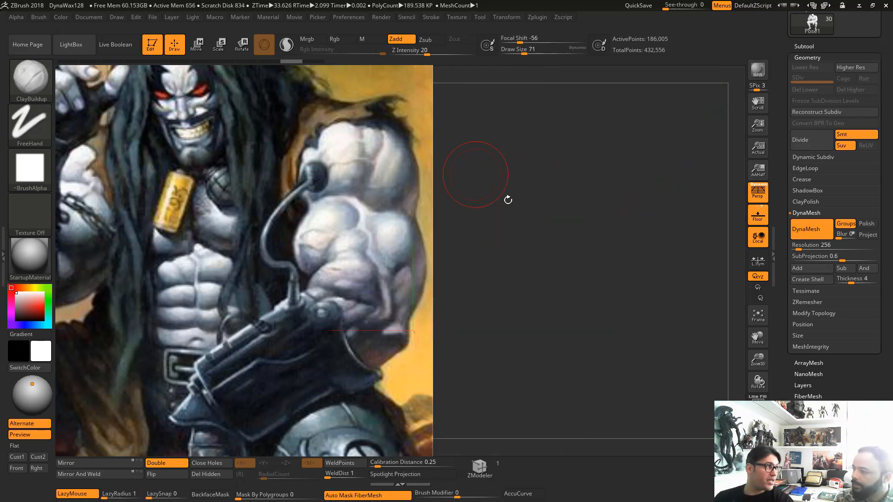
Frame the figure beside the reference, mark the muscle boundaries on the painted arm, and sketch its stepped outer contour in green
key("f")
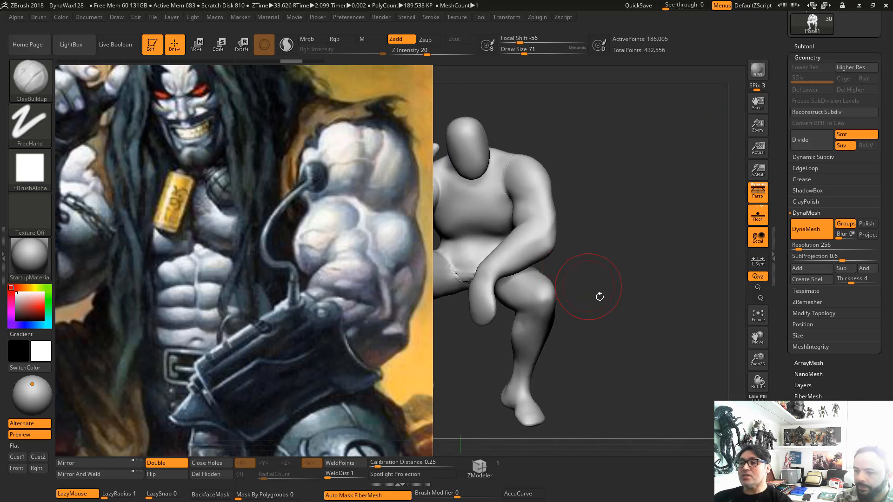
left_click_drag(598, 297, 633, 307, "alt")
mouse_move(574, 327)
left_mouse_down()
mouse_move(538, 357)
mouse_move(564, 397)
left_mouse_up()
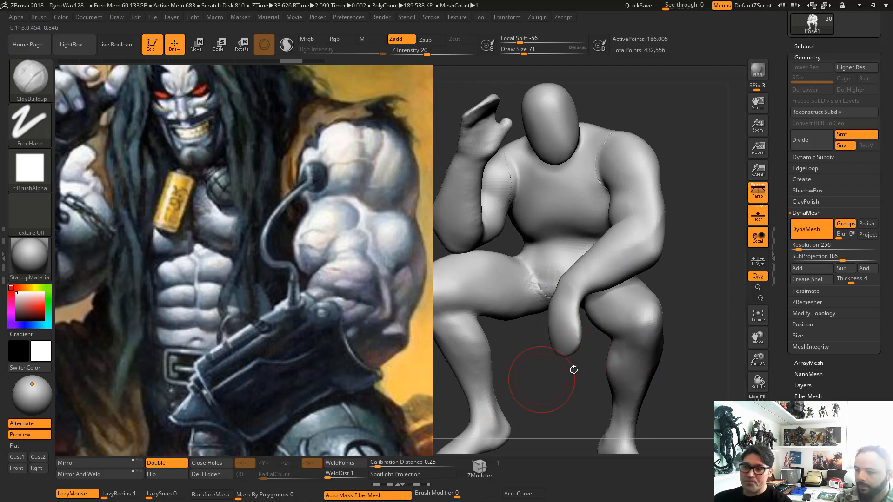
key("ctrl+shift")
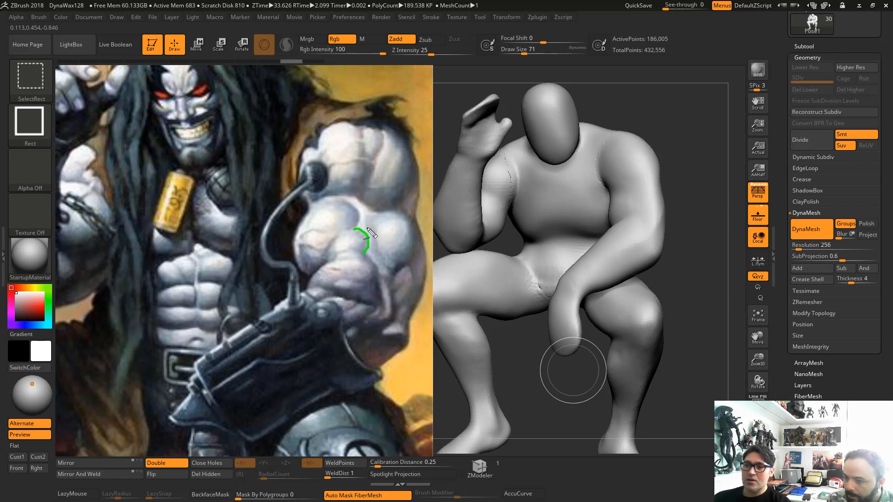
mouse_move(368, 229)
left_mouse_down()
mouse_move(366, 215)
mouse_move(383, 213)
left_mouse_up()
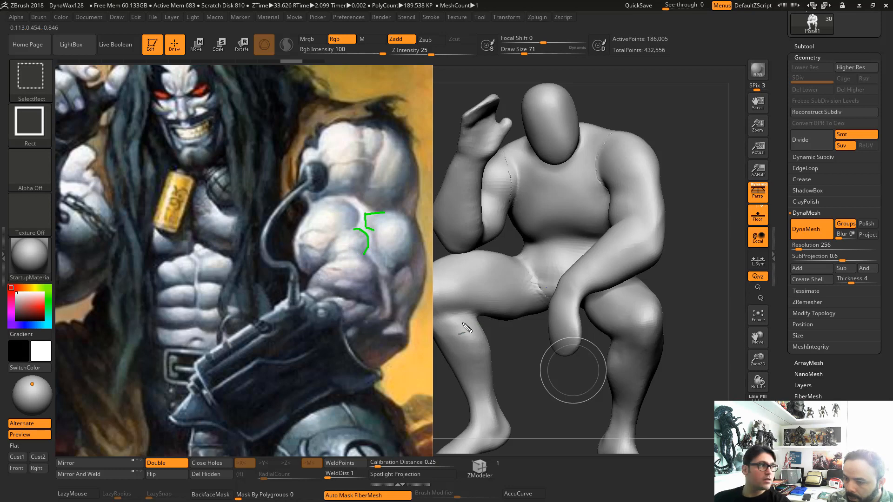
left_click_drag(471, 107, 390, 67)
left_click_drag(453, 72, 462, 151)
mouse_move(468, 170)
left_mouse_down()
mouse_move(436, 174)
mouse_move(448, 242)
mouse_move(424, 309)
left_mouse_up()
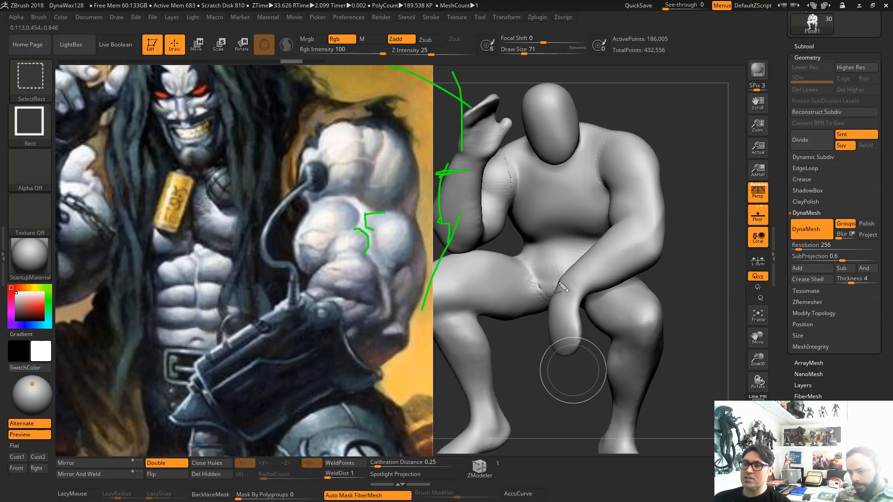
Undo the outer arm contour strokes, leaving only the short curve along the biceps on the reference
key("ctrl+z")
key("ctrl+z")
key("ctrl+z")
key("ctrl+z")
key("ctrl+z")
key("ctrl+z")
key("ctrl+z")
key("ctrl+z")
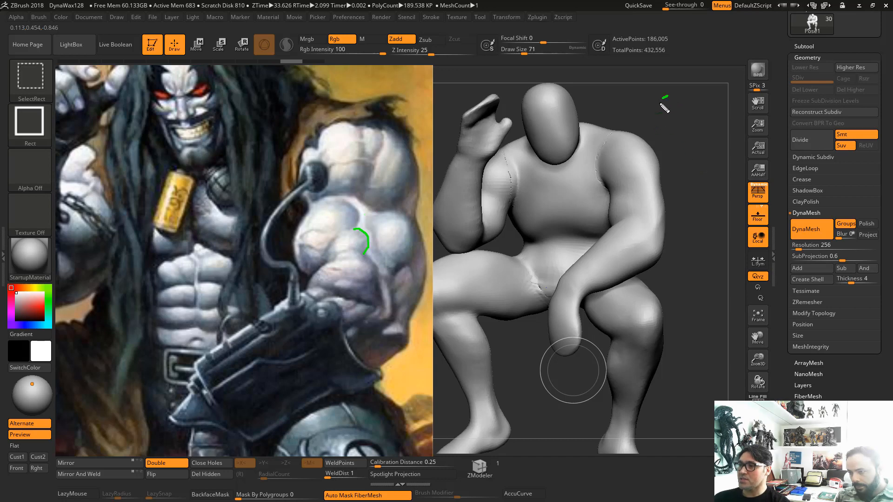
Sketch a rounded muscle shape with adjoining lines above the figure's shoulder, and undo the unwanted strokes
left_click_drag(661, 105, 657, 132)
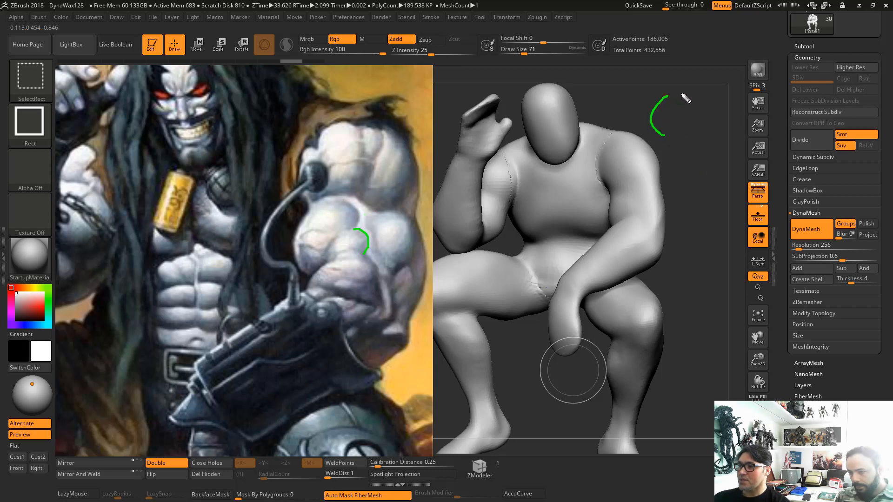
mouse_move(682, 95)
left_mouse_down()
mouse_move(660, 147)
mouse_move(687, 116)
left_mouse_up()
left_click_drag(657, 155, 655, 160)
mouse_move(699, 120)
left_mouse_down()
mouse_move(659, 157)
mouse_move(651, 123)
mouse_move(670, 91)
mouse_move(681, 103)
mouse_move(678, 133)
mouse_move(633, 184)
mouse_move(655, 166)
left_mouse_up()
key("ctrl+z")
key("ctrl+z")
key("ctrl+z")
key("ctrl+z")
key("ctrl+z")
key("ctrl+z")
Sketch interlocking arm muscle shapes beside the figure, mark the biceps edge on the reference, and clear the markup
mouse_move(669, 86)
left_mouse_down()
mouse_move(684, 99)
mouse_move(661, 63)
mouse_move(687, 96)
left_mouse_up()
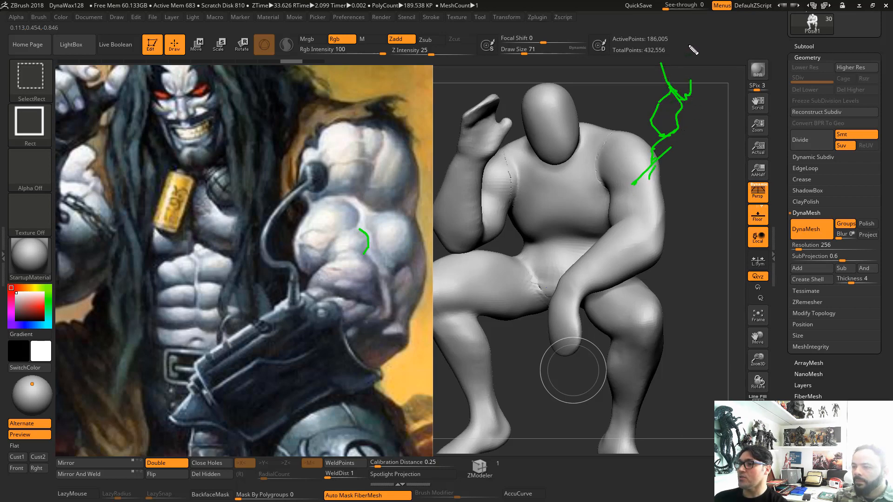
mouse_move(689, 46)
left_mouse_down()
mouse_move(680, 87)
mouse_move(682, 65)
mouse_move(663, 60)
mouse_move(671, 84)
mouse_move(706, 90)
mouse_move(704, 54)
mouse_move(662, 54)
left_mouse_up()
key("ctrl+z")
key("ctrl+z")
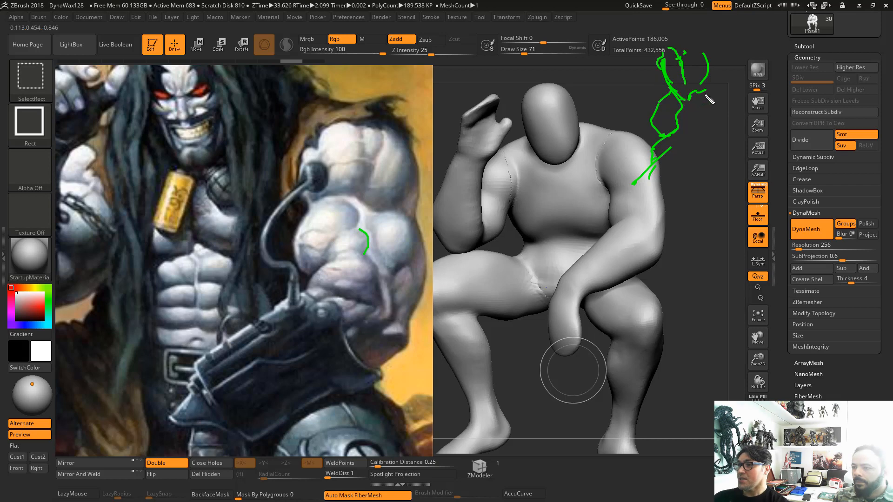
mouse_move(705, 89)
left_mouse_down()
mouse_move(703, 125)
mouse_move(687, 145)
left_mouse_up()
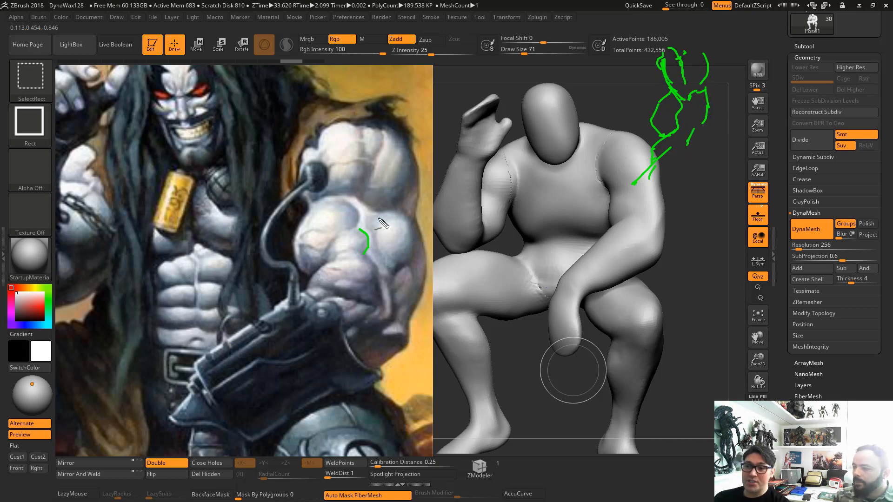
mouse_move(354, 197)
left_mouse_down()
mouse_move(366, 210)
mouse_move(357, 248)
left_mouse_up()
key("Escape")
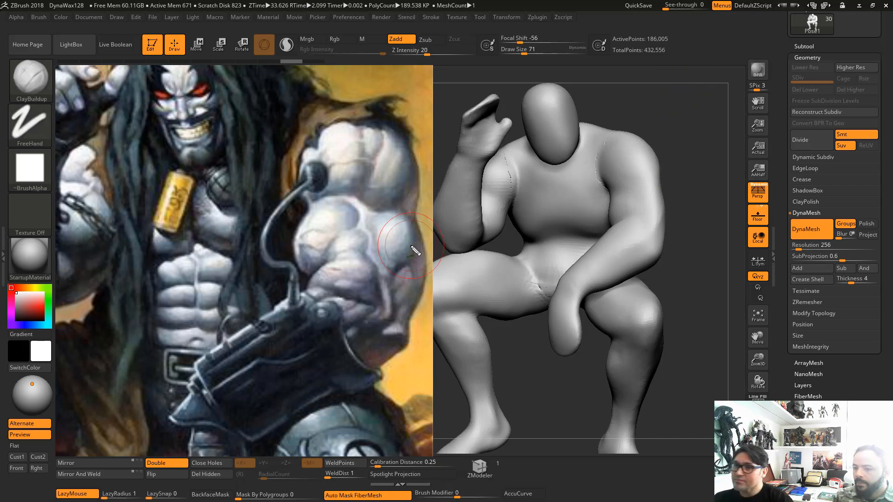
Trace the lower deltoid edge and the groove between the biceps and triceps on the reference in green
key("ctrl+shift")
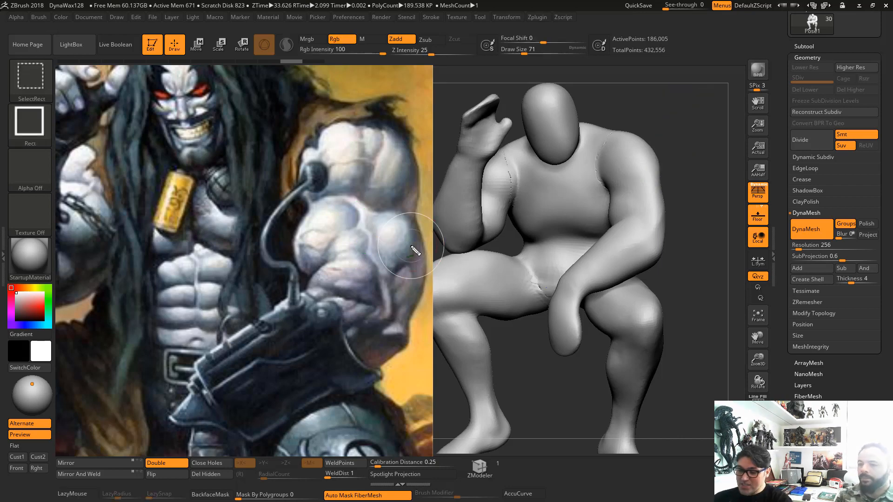
left_click_drag(371, 212, 403, 210)
key("ctrl+z")
left_click_drag(342, 195, 328, 197)
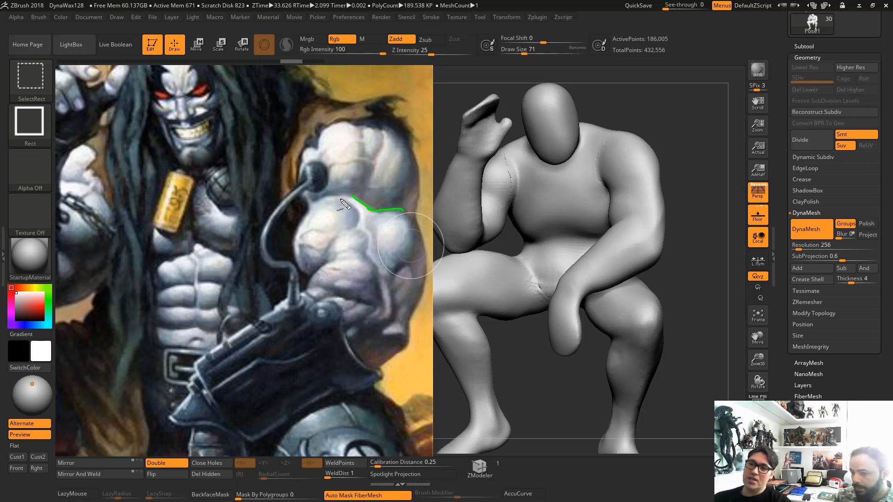
left_click_drag(315, 204, 350, 201)
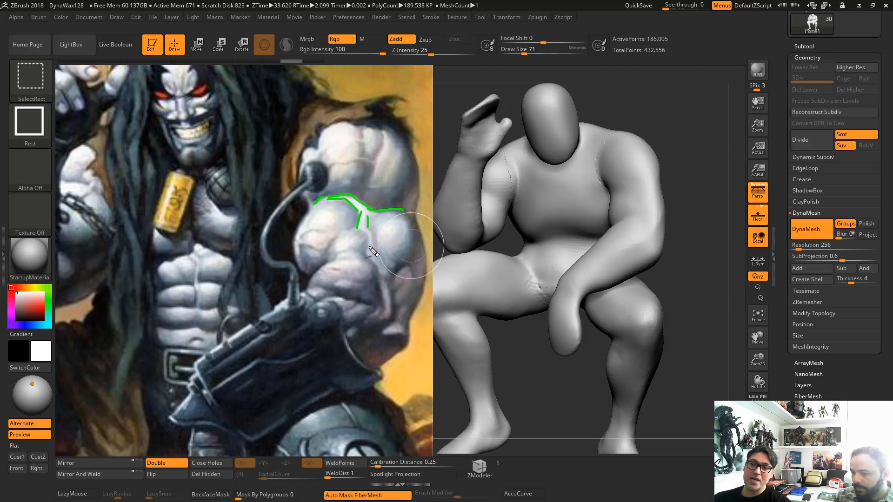
mouse_move(358, 227)
left_mouse_down()
mouse_move(366, 257)
mouse_move(337, 240)
left_mouse_up()
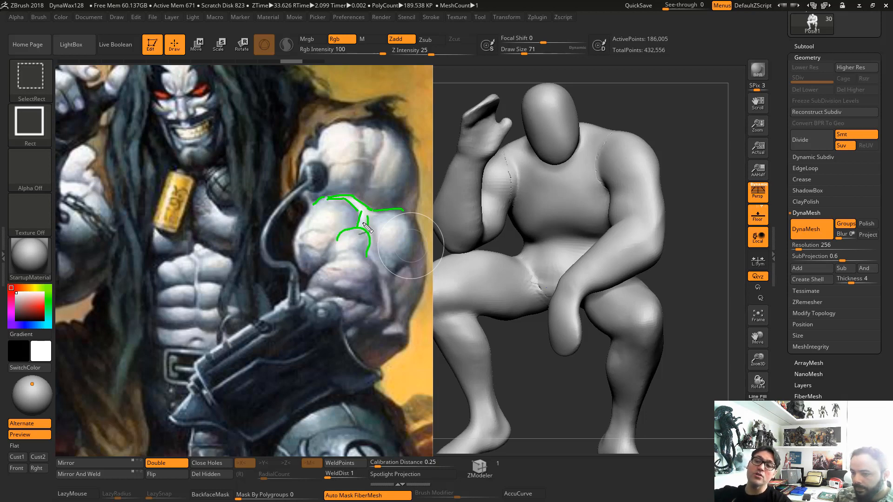
left_click_drag(366, 210, 364, 223)
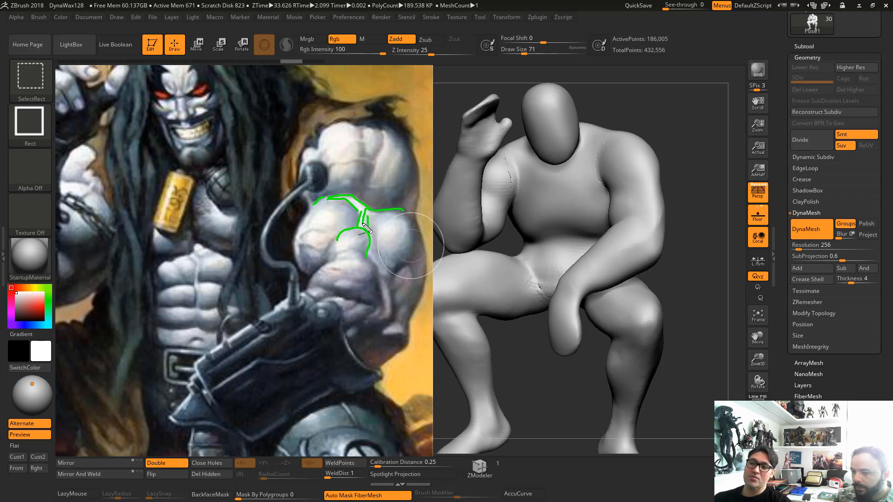
Undo the muscle groove strokes on the reference arm and leave the markup mode
key("ctrl+z")
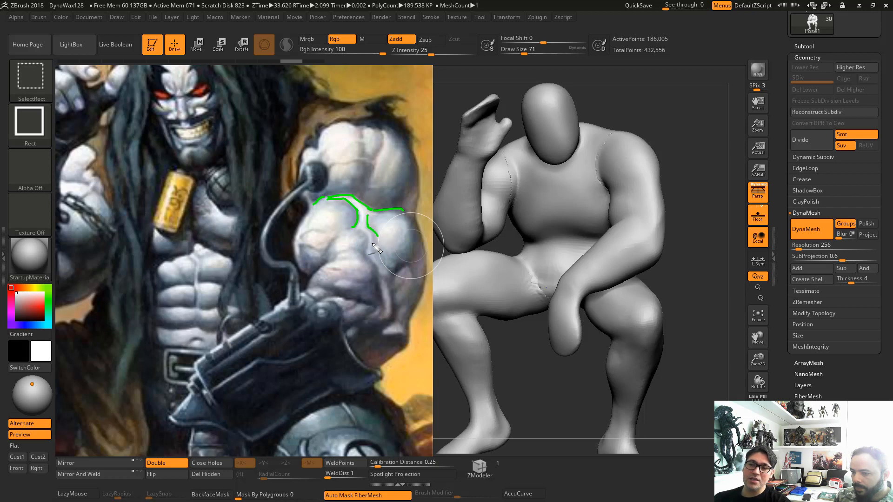
key("ctrl+z")
key("ctrl+z")
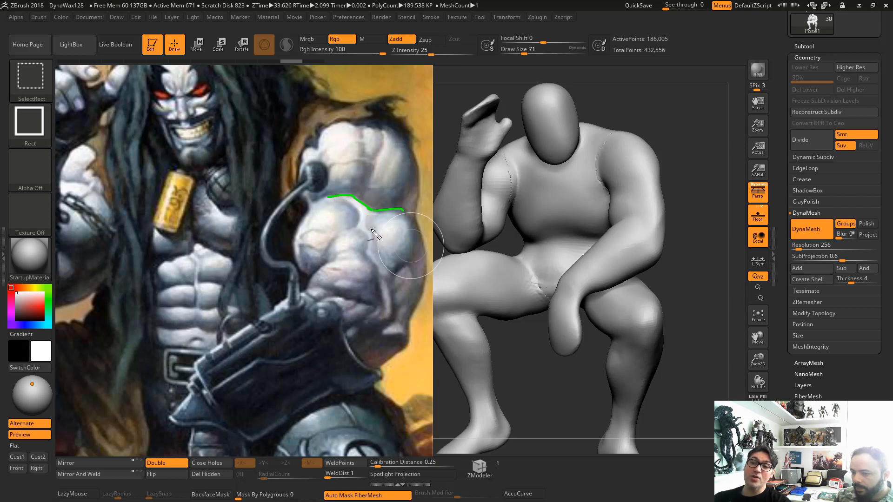
key("ctrl+z")
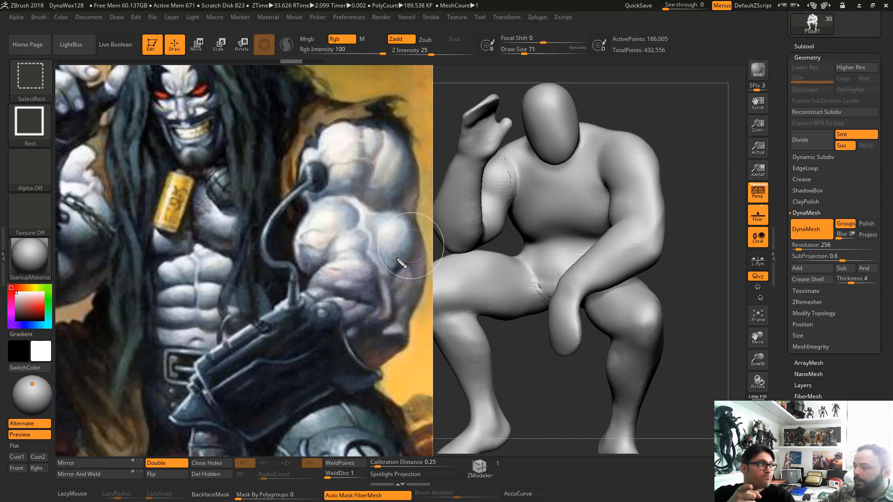
key("Escape")
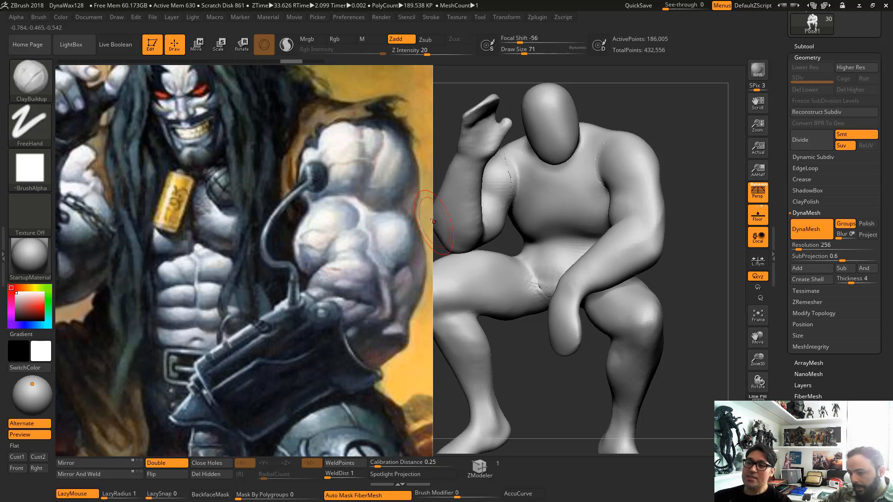
Trace the biceps, the muscle below it and the upper forearm on the reference in green, and hatch the gap beside the biceps
key("ctrl+shift")
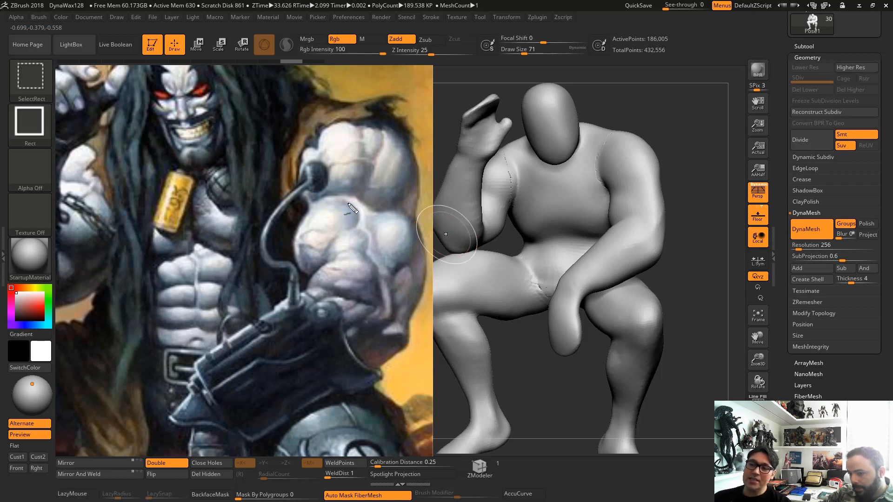
left_click_drag(349, 203, 333, 240)
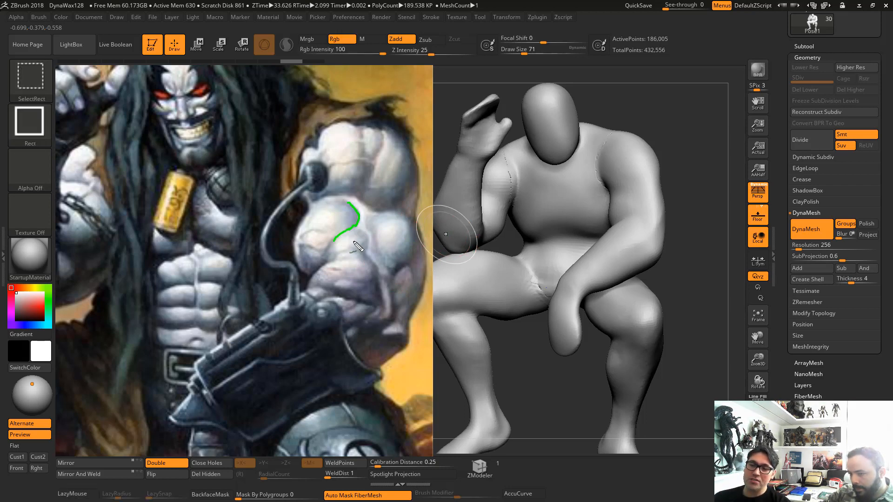
left_click_drag(370, 243, 366, 219)
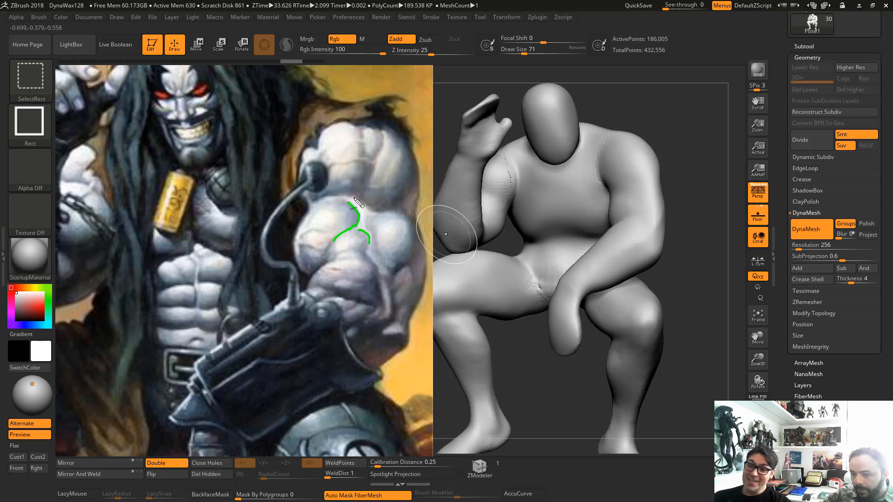
left_click_drag(354, 196, 371, 207)
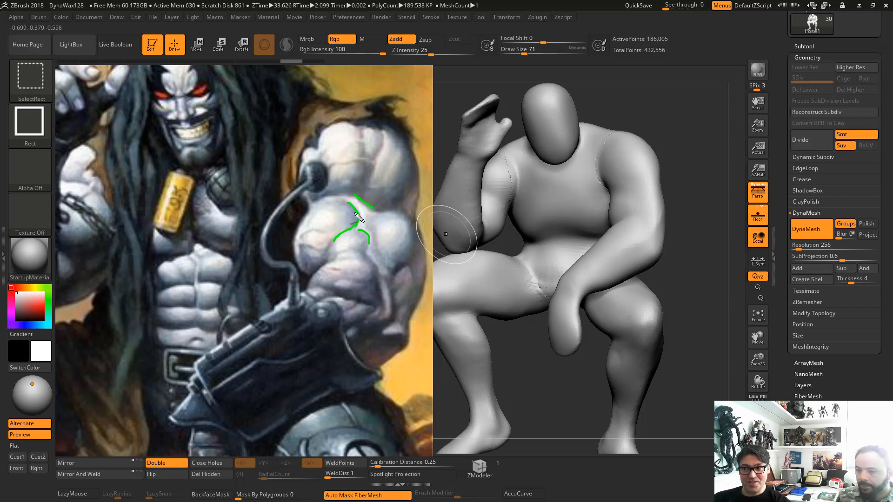
mouse_move(356, 199)
left_mouse_down()
mouse_move(332, 196)
mouse_move(310, 214)
left_mouse_up()
mouse_move(328, 260)
left_mouse_down()
mouse_move(342, 254)
mouse_move(375, 273)
mouse_move(358, 306)
mouse_move(339, 298)
left_mouse_up()
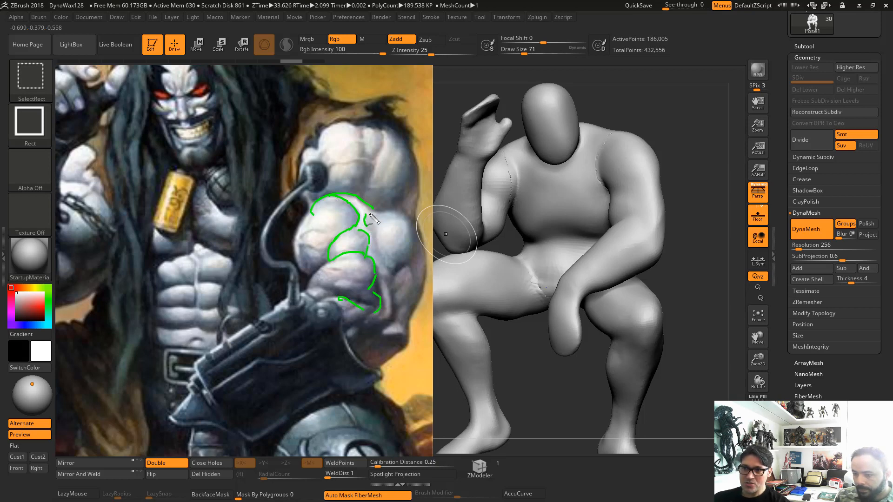
mouse_move(370, 215)
left_mouse_down()
mouse_move(358, 227)
mouse_move(361, 204)
mouse_move(372, 210)
left_mouse_up()
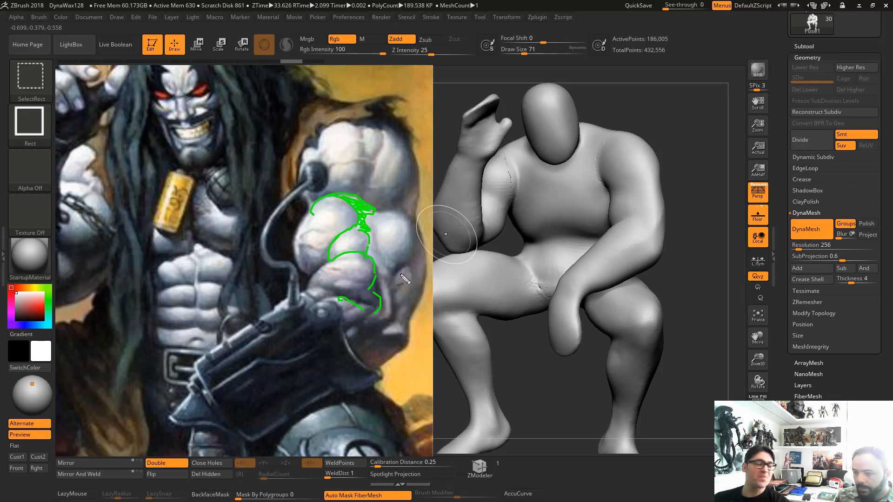
Undo the arm muscle tracing strokes on the reference and leave the markup mode
key("ctrl+z")
key("ctrl+z")
key("ctrl+z")
key("ctrl+z")
key("Escape")
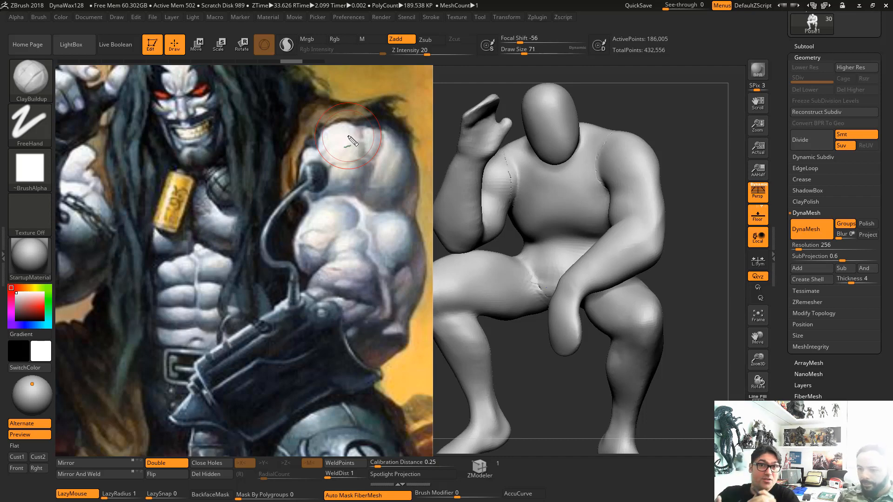
Mark the junction between the biceps and triceps on the reference in green, and undo the strokes
key("ctrl+shift")
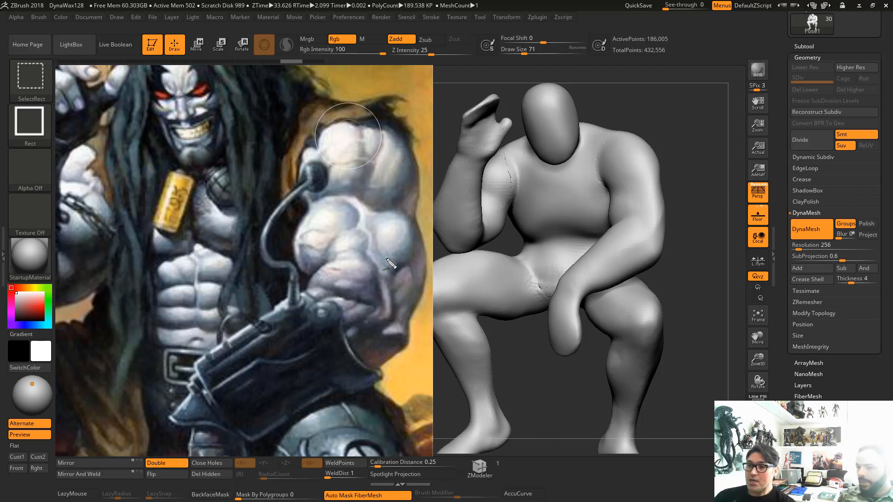
mouse_move(359, 213)
left_mouse_down()
mouse_move(356, 231)
mouse_move(345, 230)
mouse_move(345, 201)
mouse_move(373, 212)
left_mouse_up()
key("ctrl+z")
key("ctrl+z")
key("ctrl+z")
key("ctrl+z")
key("ctrl+z")
Mark the biceps edges and outline the small muscle plane below the biceps peak on the reference, and undo the strokes
mouse_move(328, 196)
left_mouse_down()
mouse_move(357, 197)
mouse_move(373, 212)
mouse_move(358, 196)
mouse_move(373, 212)
mouse_move(322, 194)
left_mouse_up()
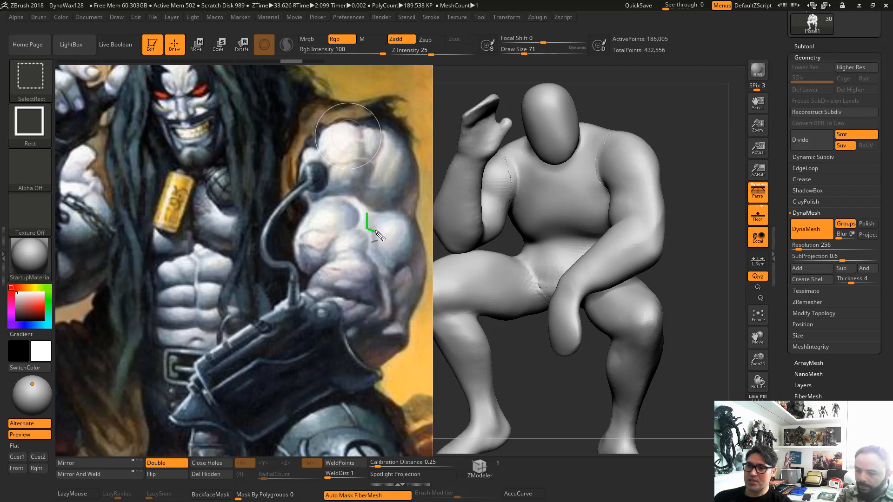
left_click_drag(376, 231, 367, 214)
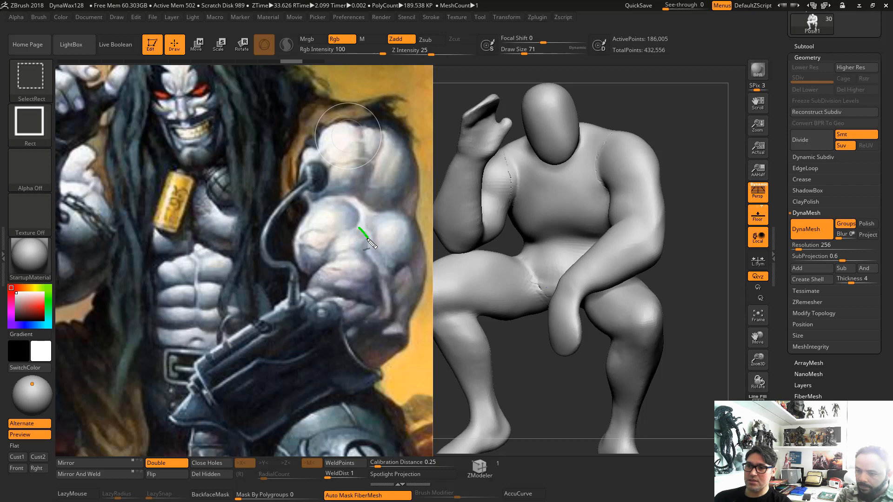
mouse_move(372, 244)
left_mouse_down()
mouse_move(340, 236)
mouse_move(357, 228)
mouse_move(333, 249)
mouse_move(338, 233)
left_mouse_up()
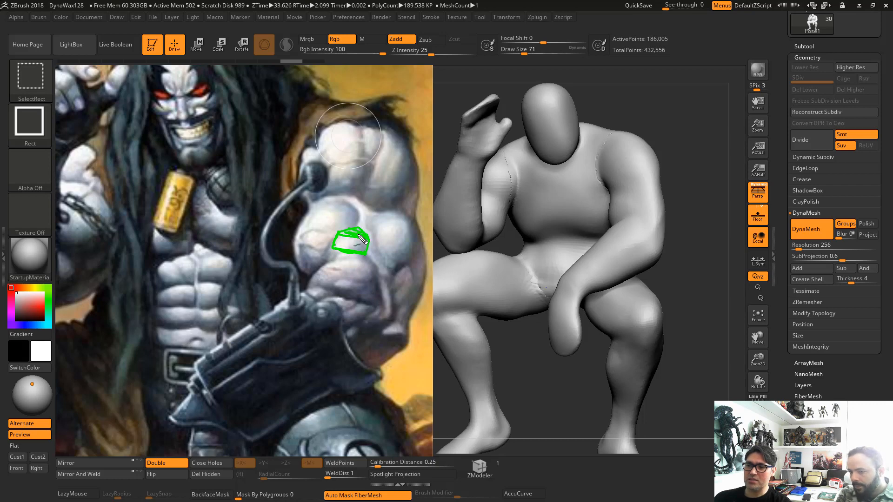
key("ctrl+z")
key("ctrl+z")
key("ctrl+z")
key("ctrl+z")
key("ctrl+z")
Draw two stacked boxes over the biceps area on the reference, divide each with a vertical line, and clear the markup
mouse_move(372, 235)
left_mouse_down()
mouse_move(339, 253)
mouse_move(365, 234)
left_mouse_up()
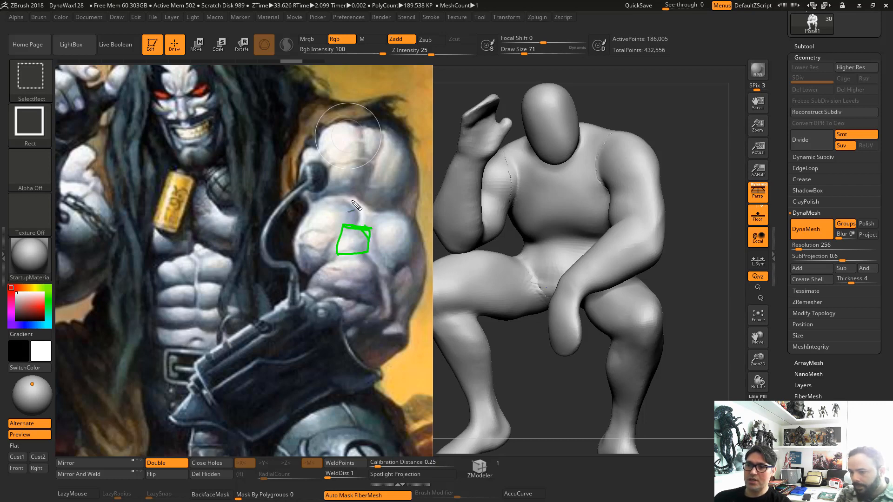
mouse_move(358, 199)
left_mouse_down()
mouse_move(321, 197)
mouse_move(321, 223)
mouse_move(370, 212)
mouse_move(325, 198)
left_mouse_up()
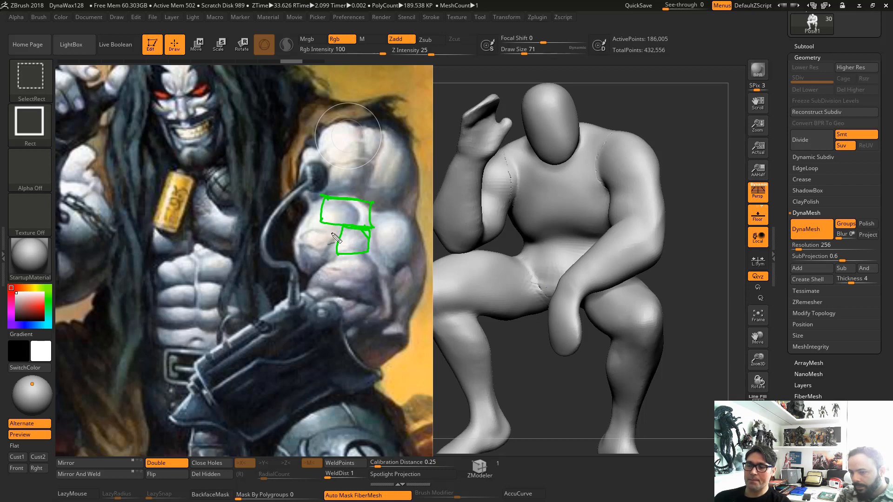
left_click_drag(356, 229, 353, 244)
left_click_drag(358, 200, 356, 225)
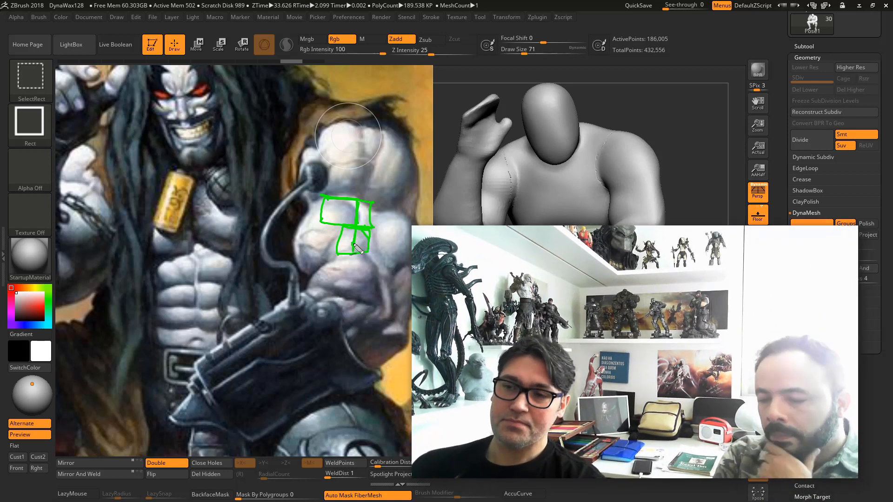
key("Escape")
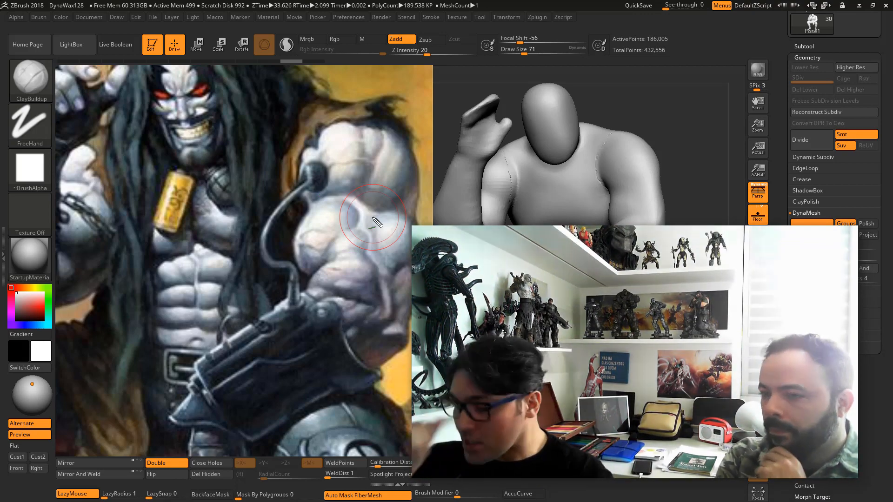
Draw three guide lines radiating from the biceps' outer edge, add a short stroke on the model's upper arm, and undo the markup
key("ctrl+shift")
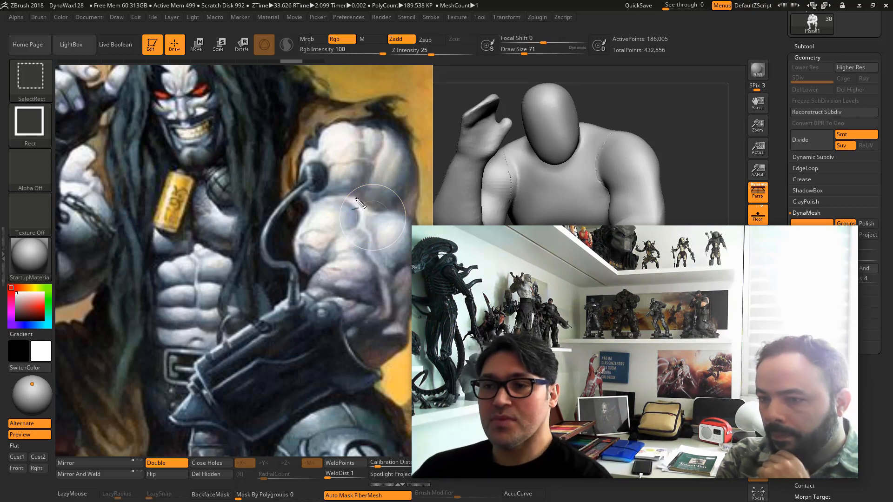
left_click_drag(342, 195, 359, 214)
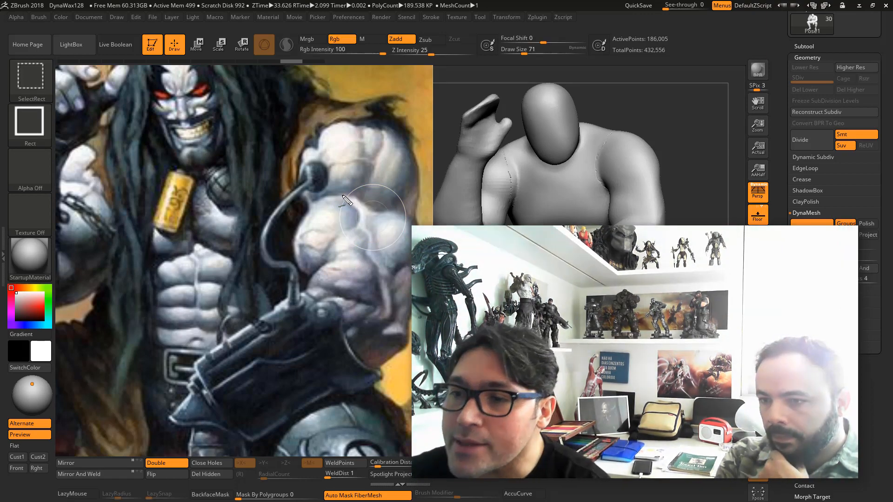
left_click_drag(613, 183, 633, 194)
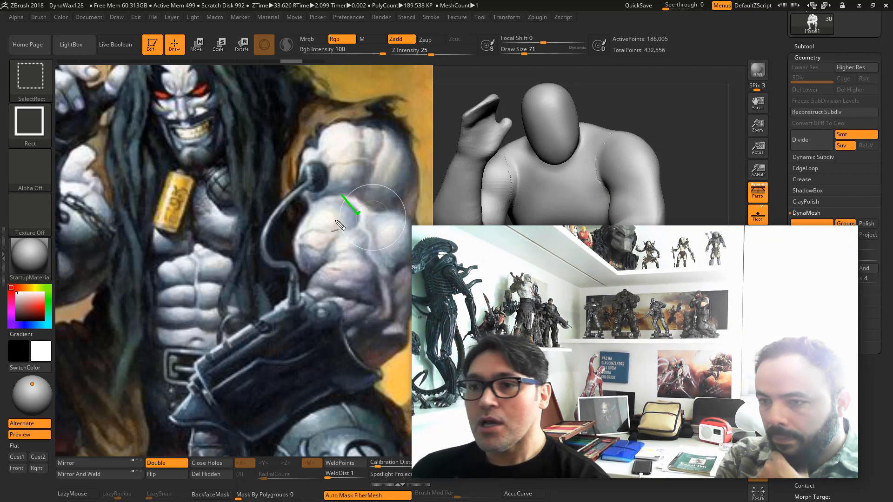
mouse_move(344, 200)
left_mouse_down()
mouse_move(359, 208)
mouse_move(363, 105)
left_mouse_up()
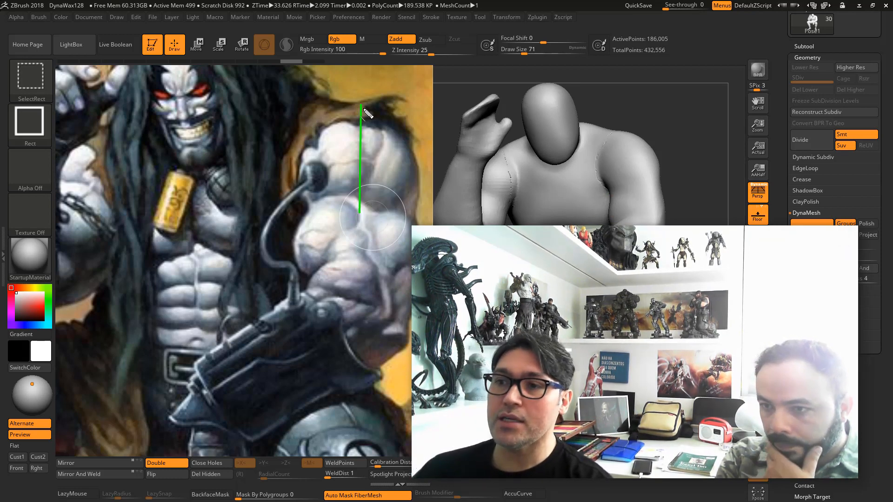
left_click_drag(359, 214, 245, 214)
left_click_drag(359, 214, 288, 124)
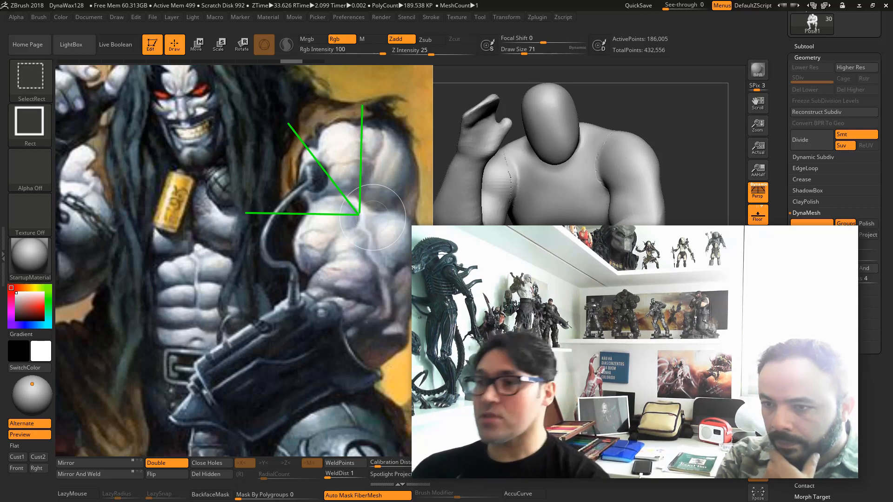
left_click_drag(634, 191, 619, 182)
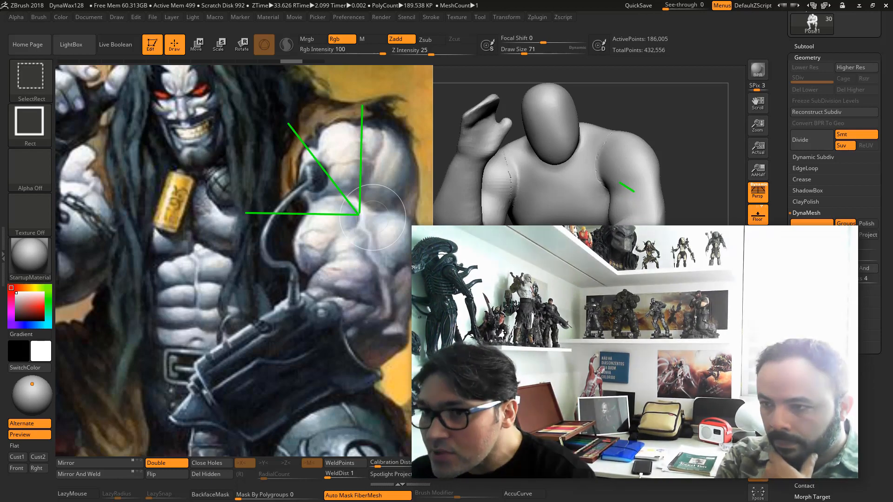
key("ctrl+z")
key("ctrl+z")
key("ctrl+z")
key("ctrl+z")
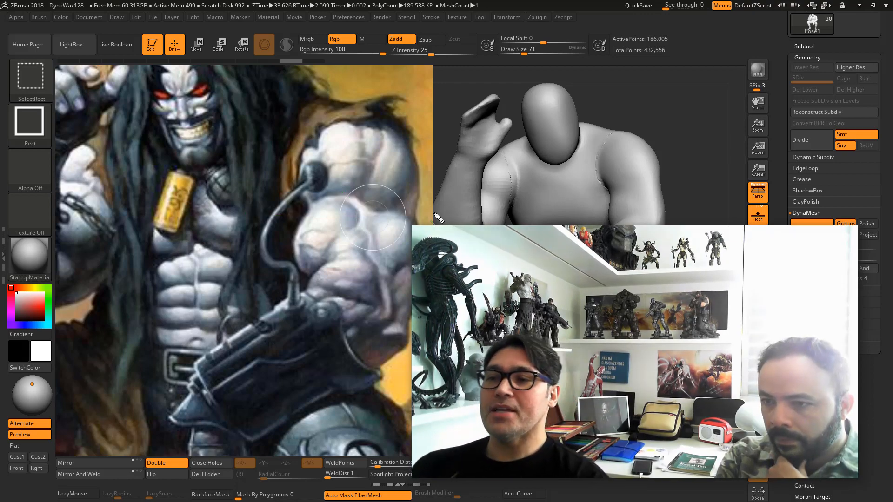
Trace the biceps' upper outer edge down to its corner on the reference, undo it, and mark the edge again
mouse_move(338, 197)
left_mouse_down()
mouse_move(356, 210)
mouse_move(358, 229)
left_mouse_up()
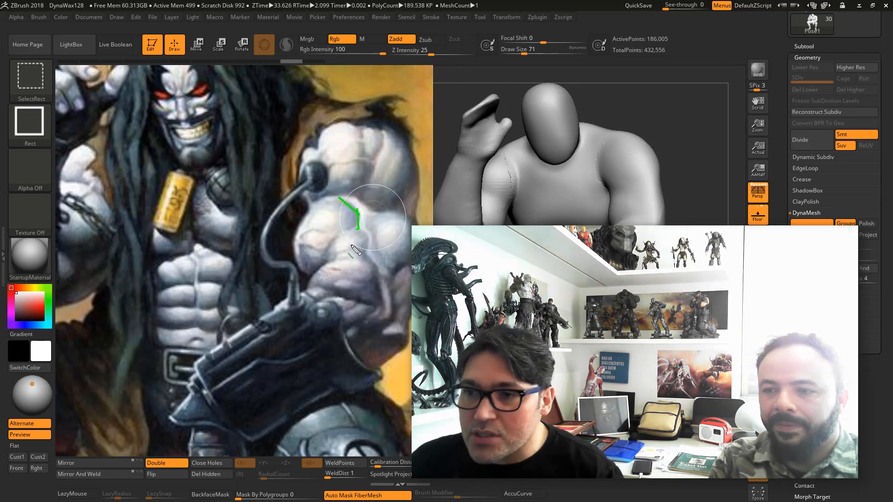
key("ctrl+z")
key("ctrl+z")
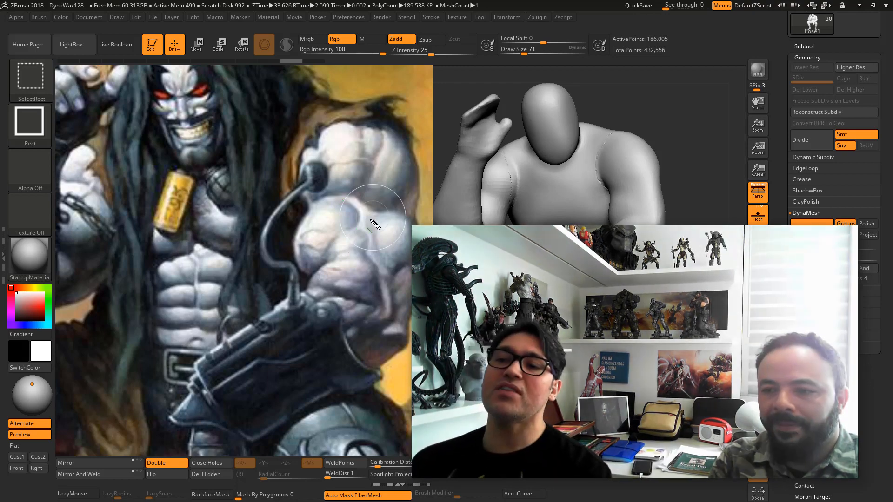
left_click_drag(341, 202, 356, 214)
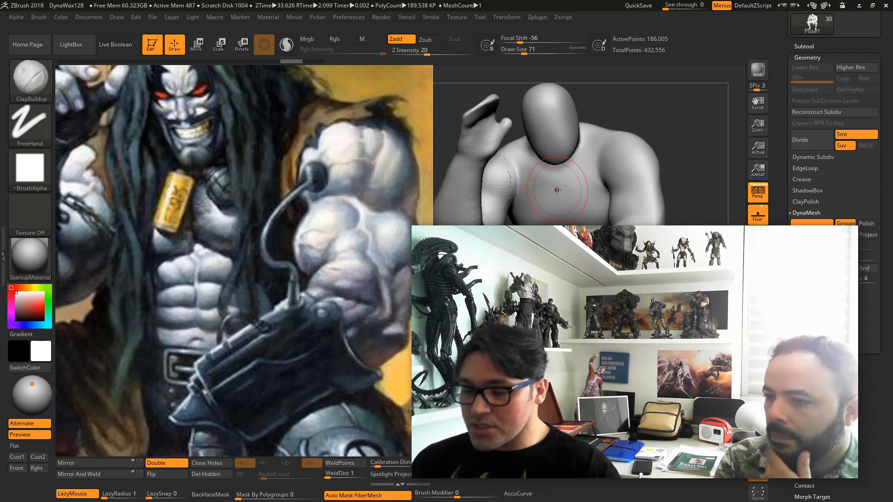
Zoom out to frame the whole model and scale down the reference image with Spotlight to show the full character
mouse_move(638, 260)
right_mouse_down("ctrl")
mouse_move(638, 237)
mouse_move(633, 246)
mouse_move(670, 251)
mouse_move(634, 256)
right_mouse_up("ctrl")
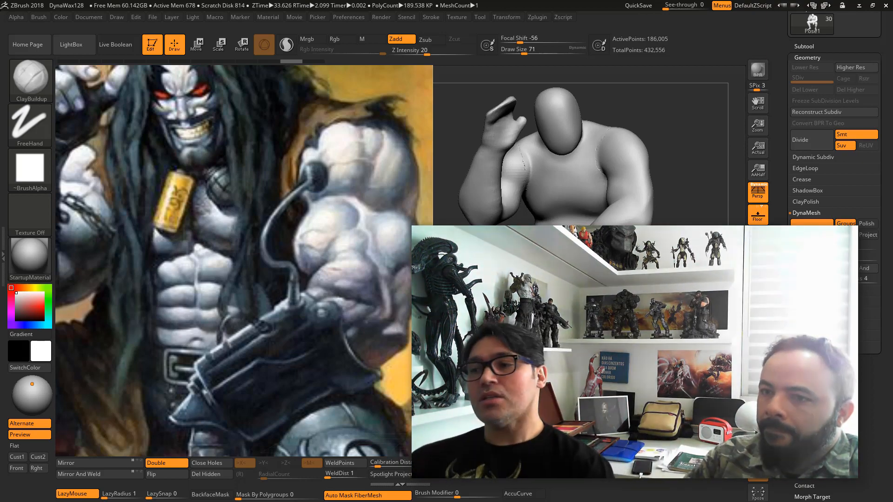
right_click_drag(604, 186, 604, 144, "ctrl")
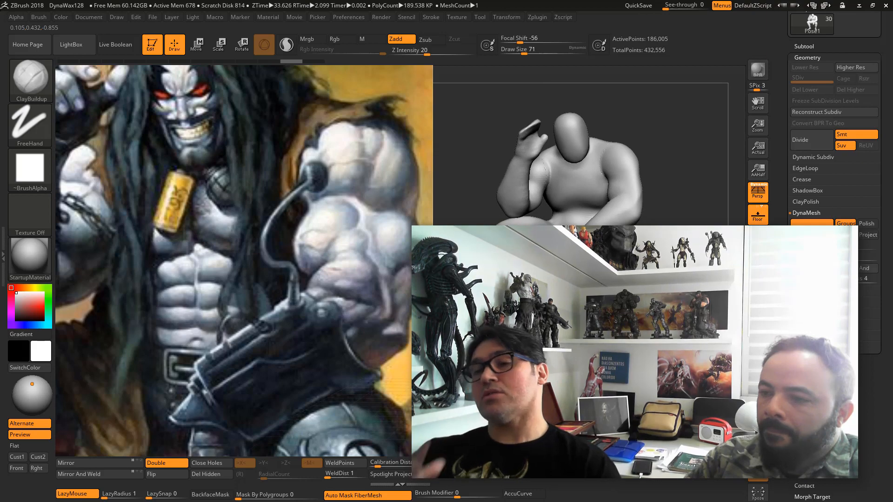
right_click_drag(608, 186, 608, 154, "ctrl")
key("z")
left_click_drag(251, 145, 245, 208)
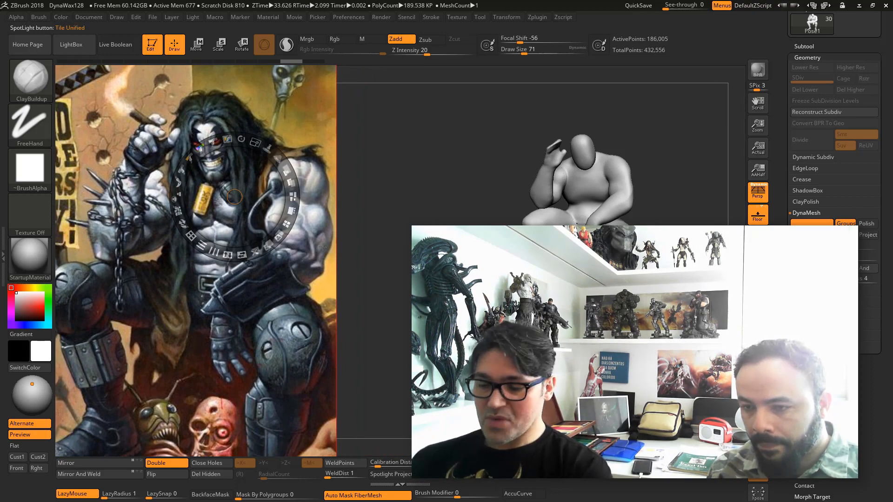
key("z")
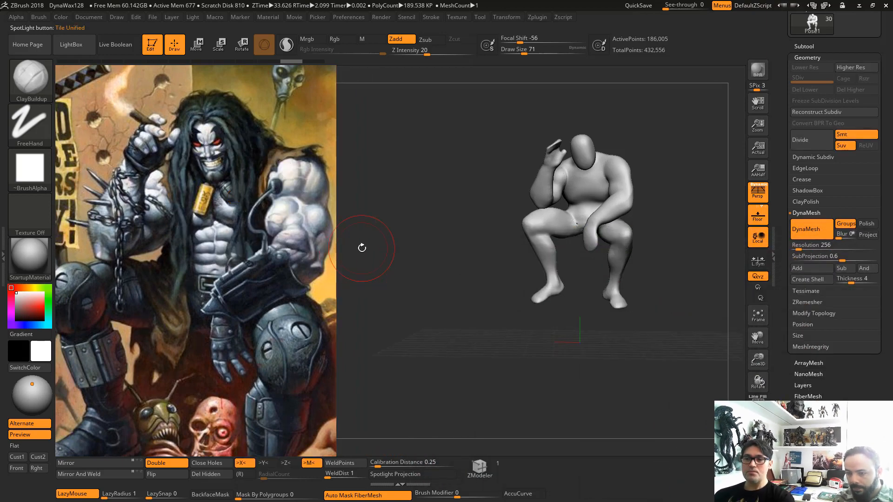
Draw green guide lines across the upper arm and along both forearm edges, and curves following the biceps and outer arm on the reference
key("ctrl+shift")
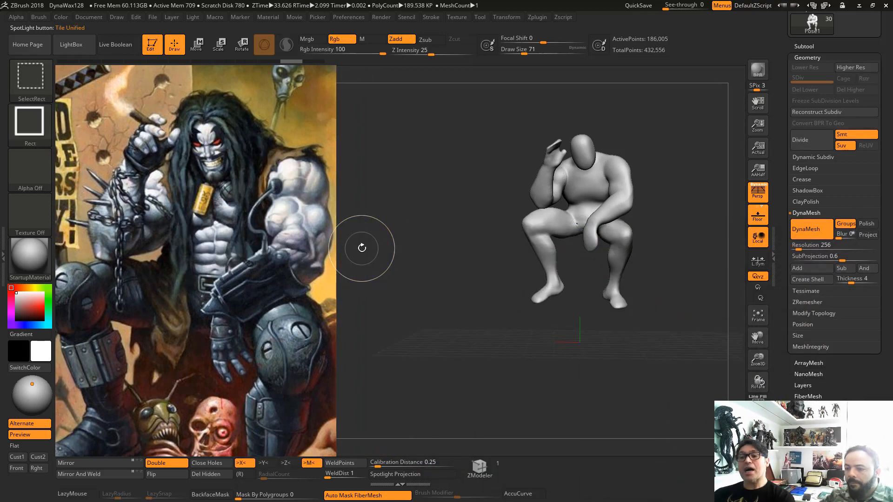
left_click_drag(274, 218, 328, 221)
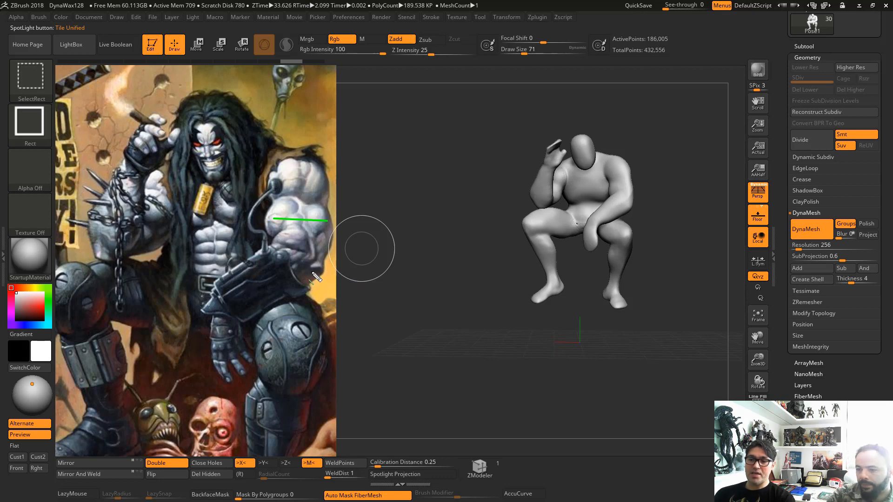
left_click_drag(320, 265, 227, 328)
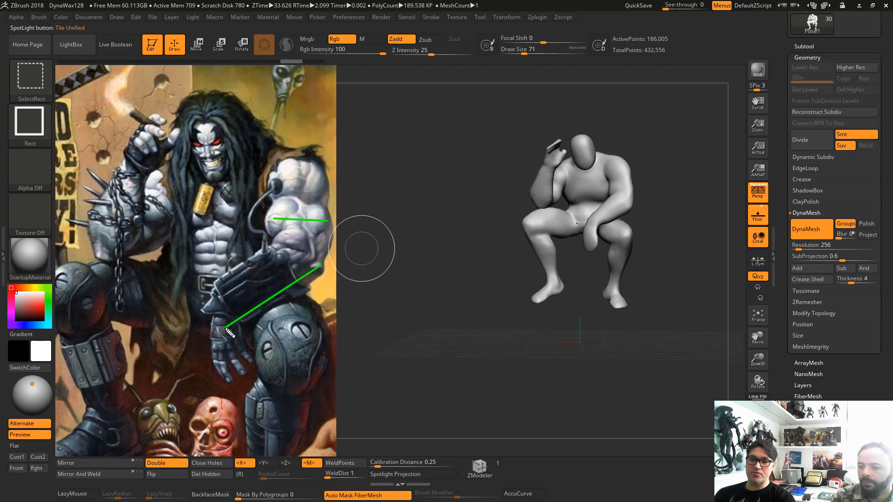
left_click_drag(281, 253, 217, 303)
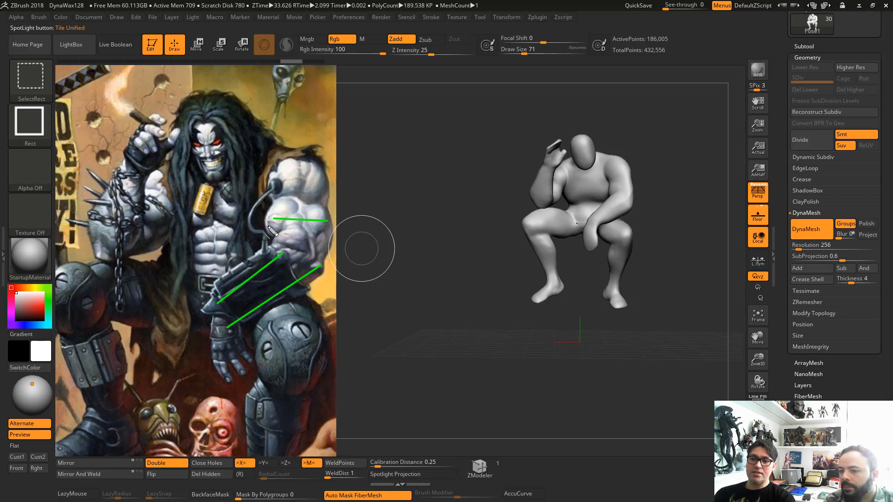
left_click_drag(264, 240, 270, 238)
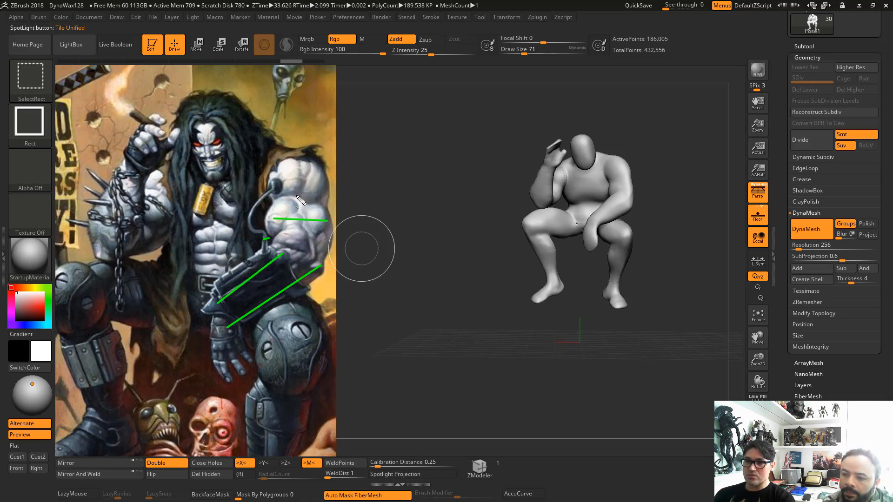
mouse_move(296, 196)
left_mouse_down()
mouse_move(296, 224)
mouse_move(290, 215)
mouse_move(307, 243)
mouse_move(331, 224)
mouse_move(318, 269)
left_mouse_up()
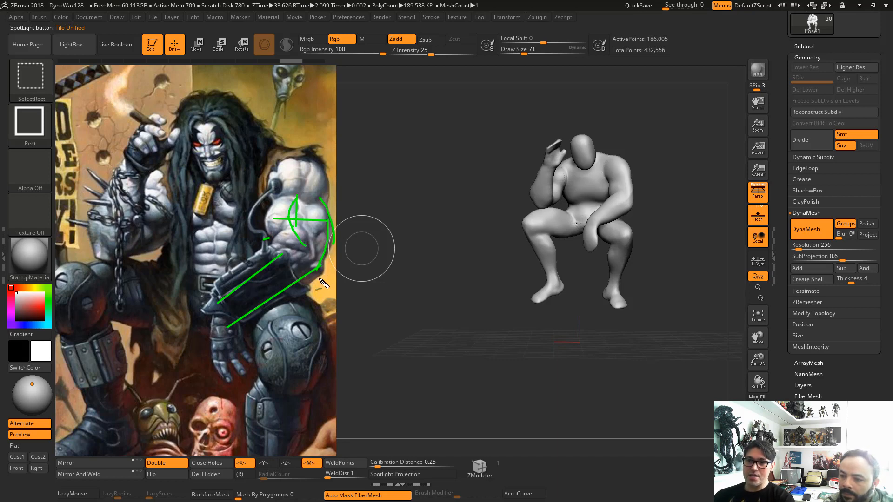
Undo the latest green guide lines on the reference arm and clear the rest of the markup
key("ctrl+z")
key("ctrl+z")
key("ctrl+z")
key("ctrl+z")
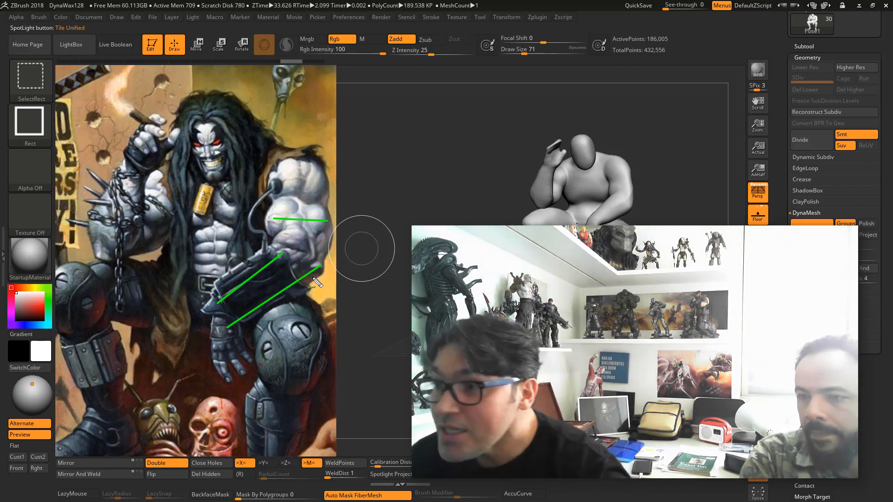
key("shift+z")
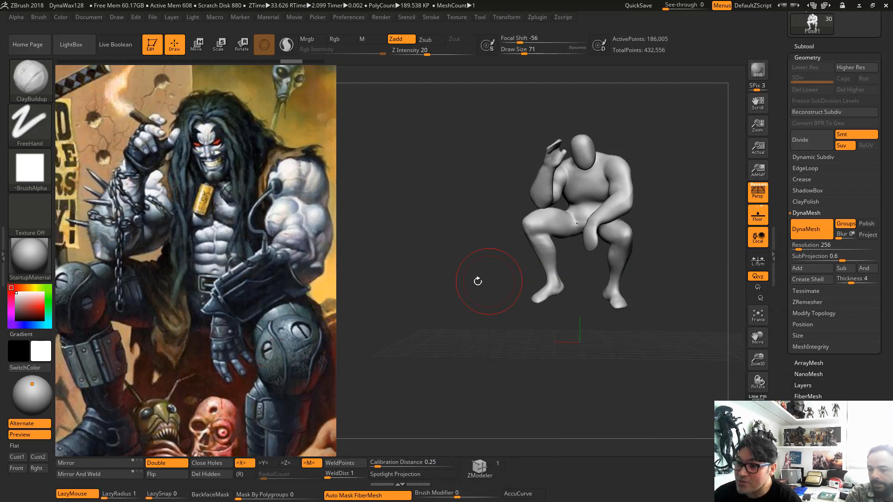
Draw an arrow from the model's upper arm to the reference biceps plus a parallel line linking the elbow creases, and clear the markup
mouse_move(460, 268)
left_mouse_down("alt")
mouse_move(397, 249)
mouse_move(371, 326)
left_mouse_up("alt")
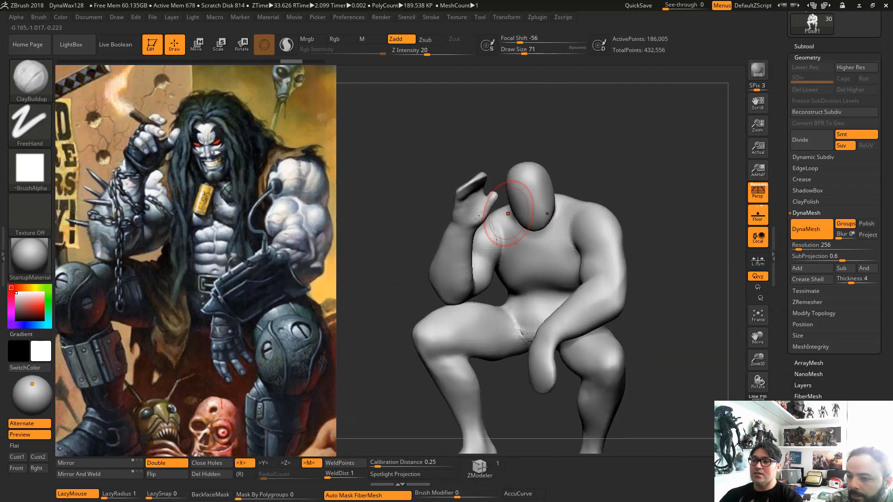
left_click_drag(379, 245, 421, 249)
mouse_move(673, 293)
left_mouse_down("alt")
mouse_move(619, 279)
mouse_move(644, 365)
left_mouse_up("alt")
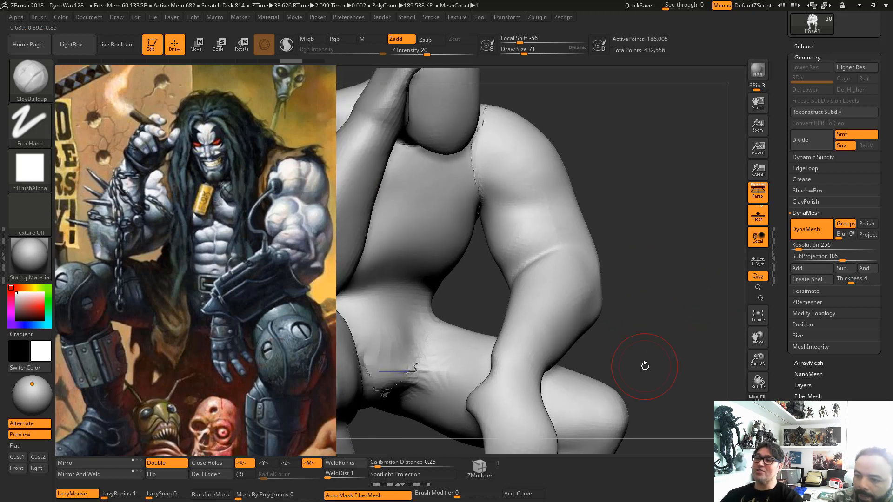
left_click_drag(634, 175, 608, 159)
left_click_drag(645, 261, 676, 202, "alt")
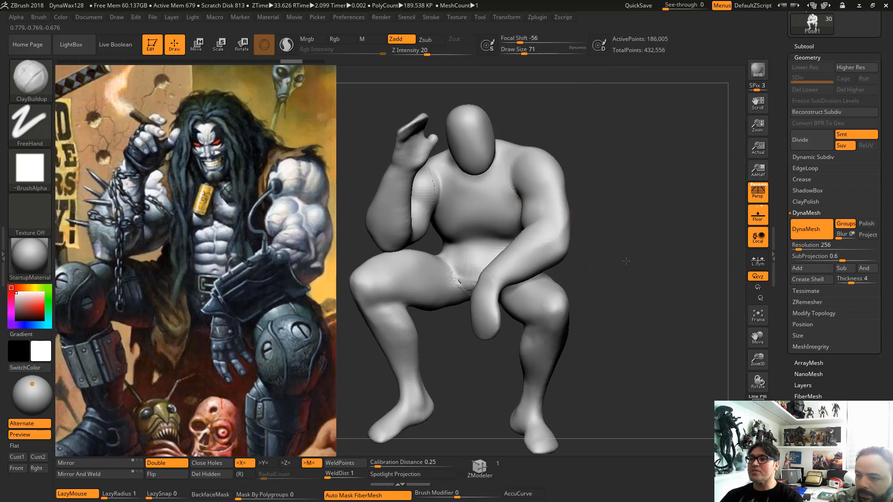
left_click_drag(616, 253, 653, 313)
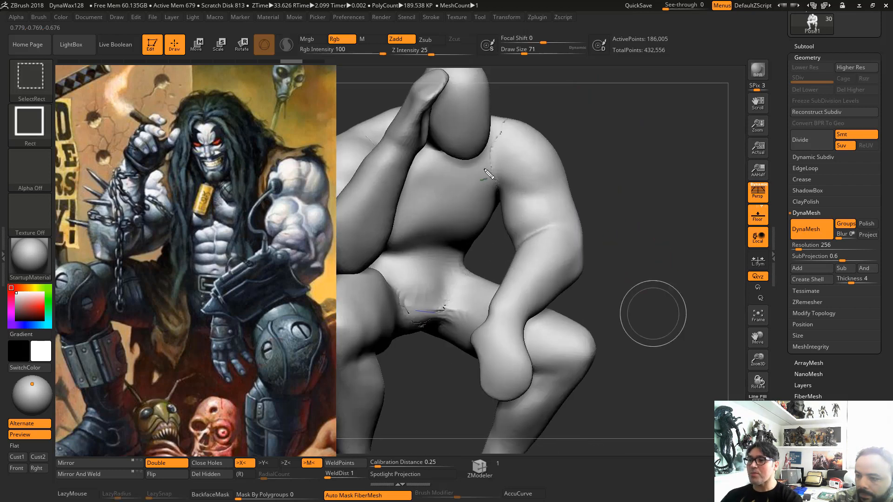
left_click_drag(549, 215, 311, 214, "ctrl+shift")
left_click_drag(311, 219, 318, 203)
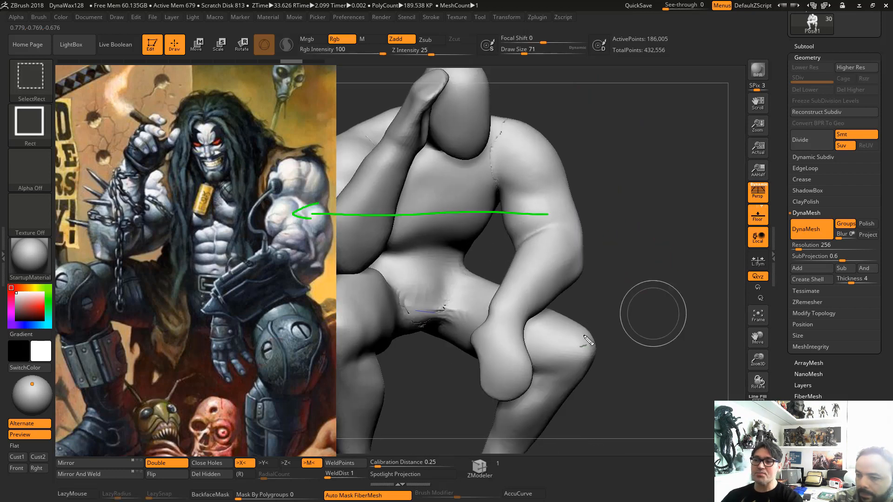
left_click_drag(444, 227, 535, 229)
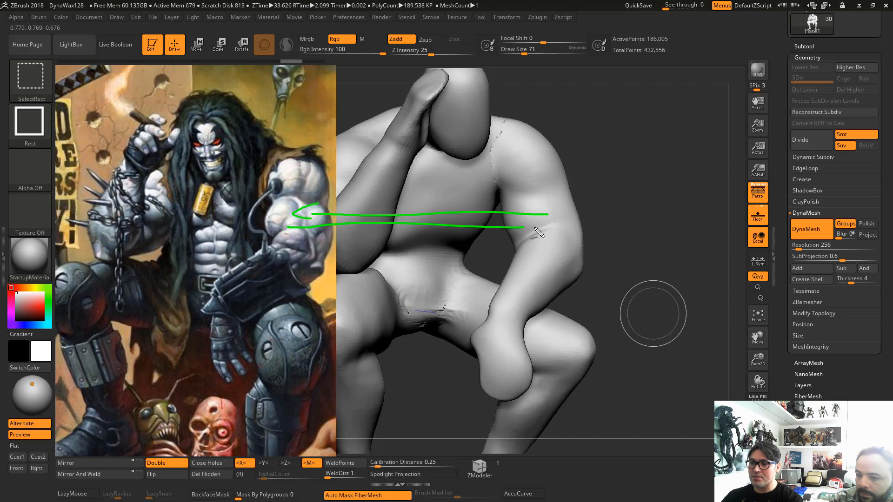
key("ctrl+shift+7")
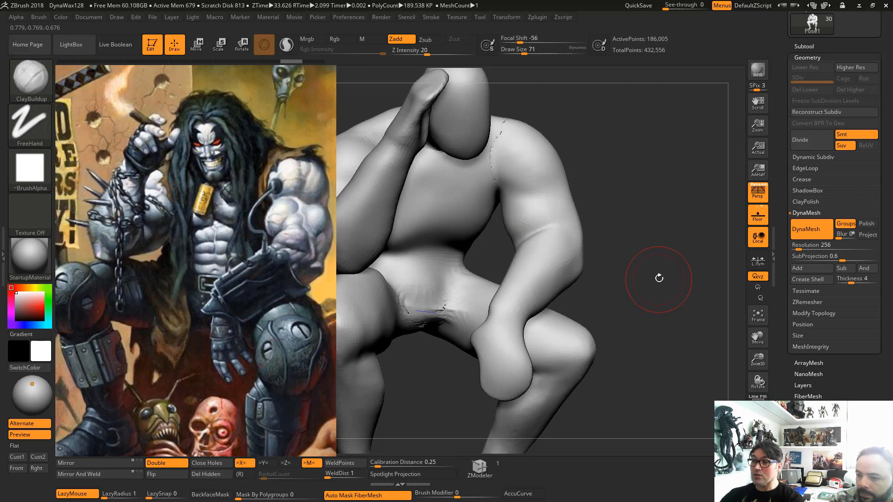
Draw a cross mark over the reference biceps and rhythm lines around the model's deltoid, biceps and forearm
mouse_move(684, 291)
left_mouse_down()
mouse_move(676, 278)
mouse_move(672, 293)
left_mouse_up()
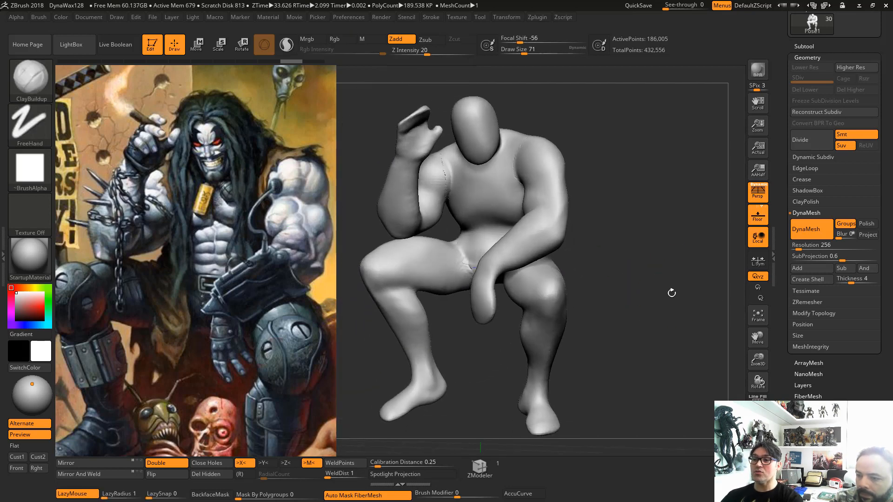
key("ctrl+shift")
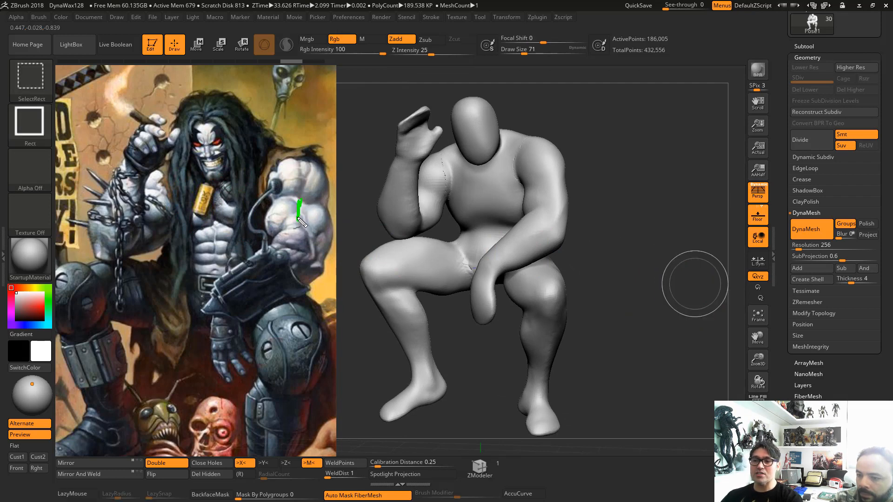
left_click_drag(298, 211, 335, 215)
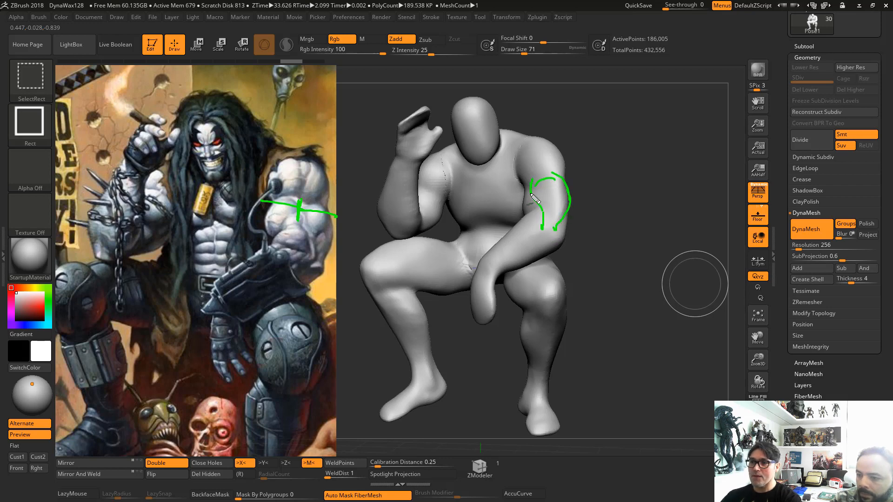
left_click_drag(563, 142, 557, 174)
left_click_drag(525, 145, 514, 168)
left_click_drag(563, 222, 549, 246)
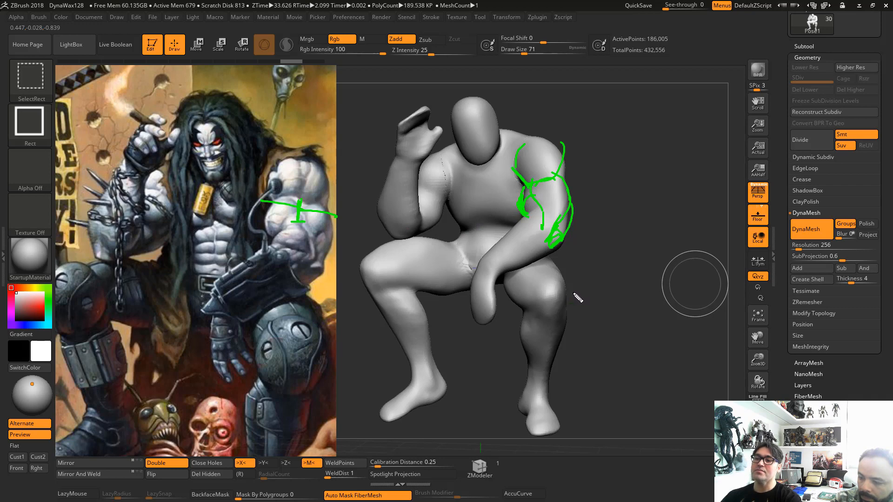
left_click_drag(554, 243, 491, 281)
left_click_drag(524, 213, 474, 264)
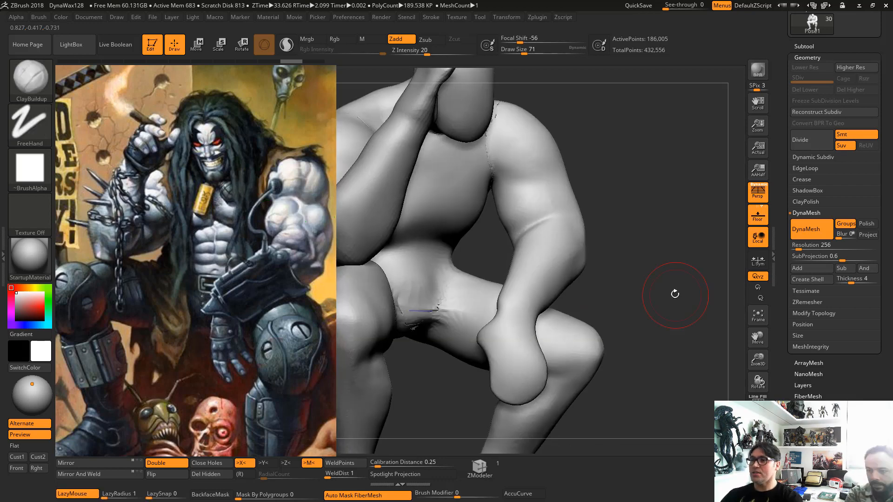
mouse_move(674, 293)
left_mouse_down()
mouse_move(648, 320)
mouse_move(638, 309)
mouse_move(686, 299)
mouse_move(673, 306)
left_mouse_up()
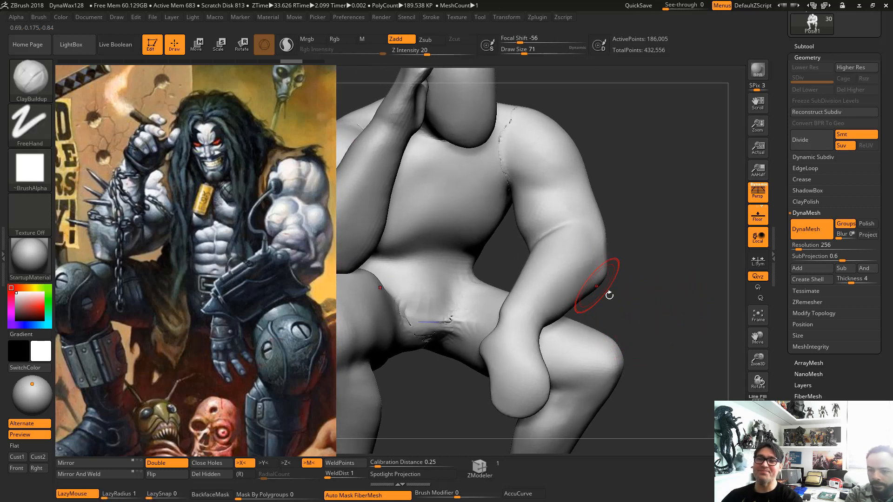
left_click_drag(663, 336, 673, 351)
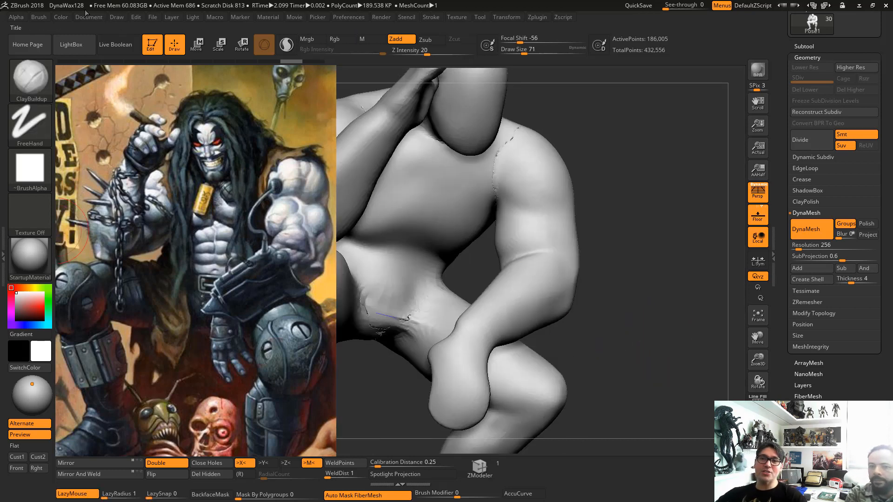
left_click(117, 17)
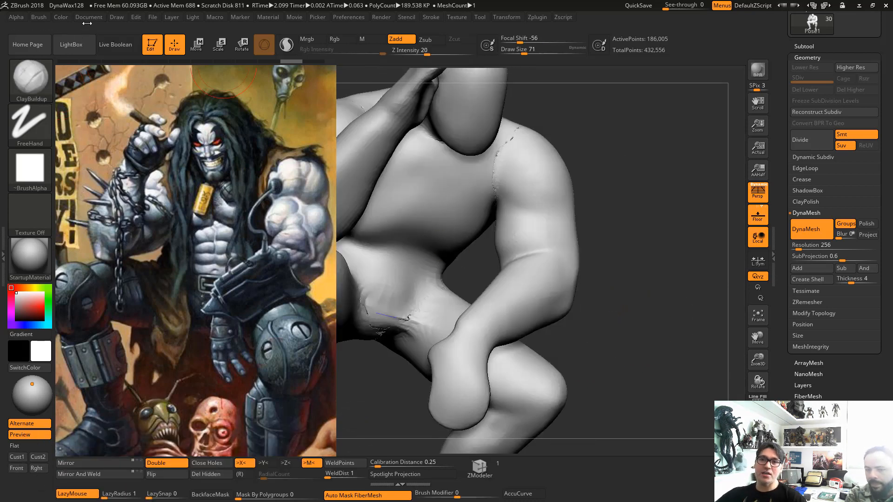
left_click(89, 17)
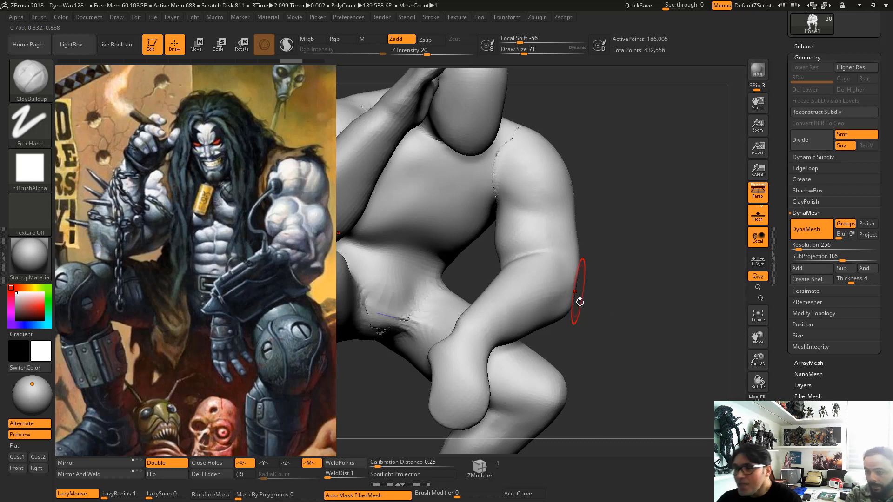
Try a short curved DamStandard stroke on the inner side of the model's biceps and undo it
left_click_drag(620, 288, 700, 367, "alt")
left_click(757, 401)
left_click(758, 401)
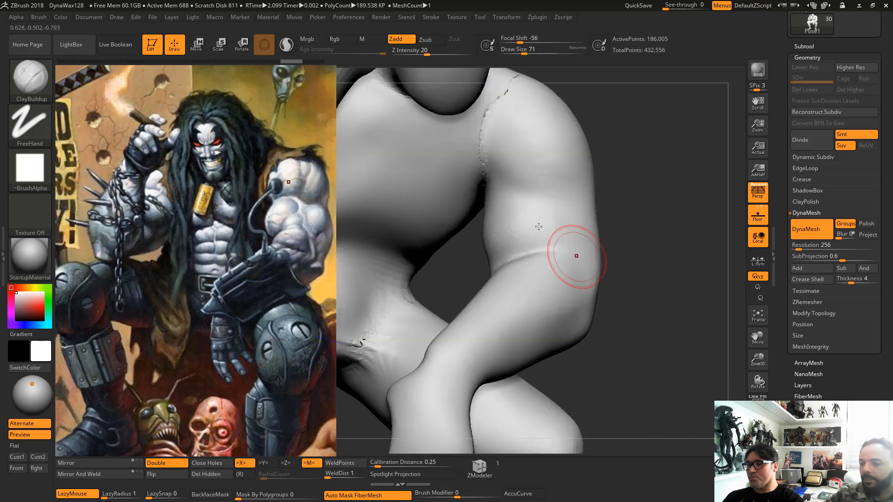
key("b")
key("d")
key("s")
left_click_drag(519, 226, 504, 198)
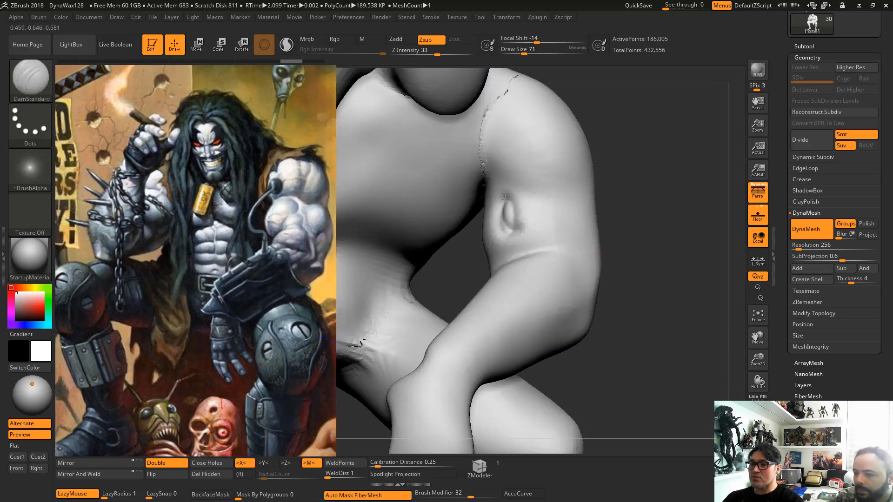
key("ctrl+z")
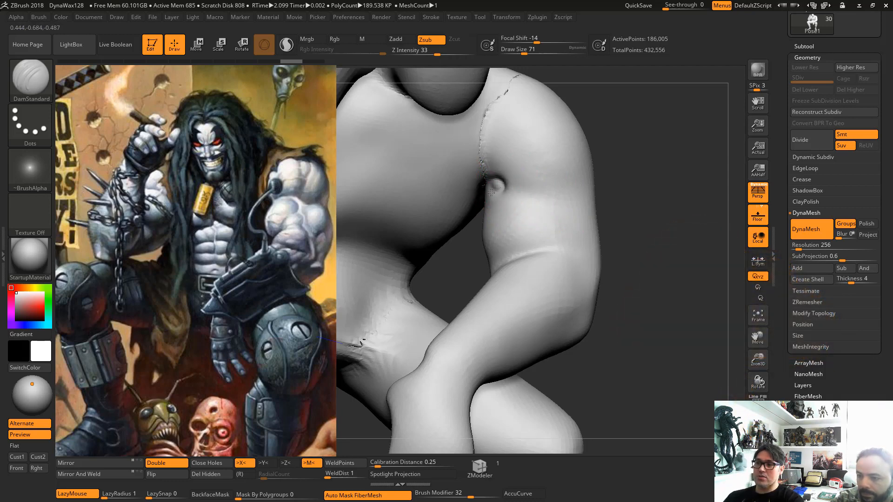
Try to carve the deltoid's lower boundary across the upper arm to the armpit with DamStandard, and undo the strokes
mouse_move(496, 180)
left_mouse_down()
mouse_move(487, 188)
mouse_move(494, 190)
left_mouse_up()
key("ctrl+z")
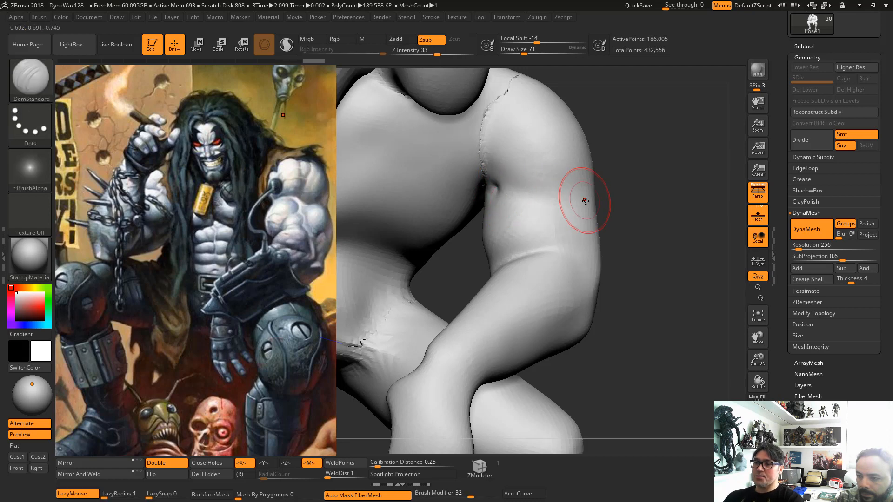
mouse_move(584, 199)
left_mouse_down()
mouse_move(594, 198)
mouse_move(486, 184)
left_mouse_up()
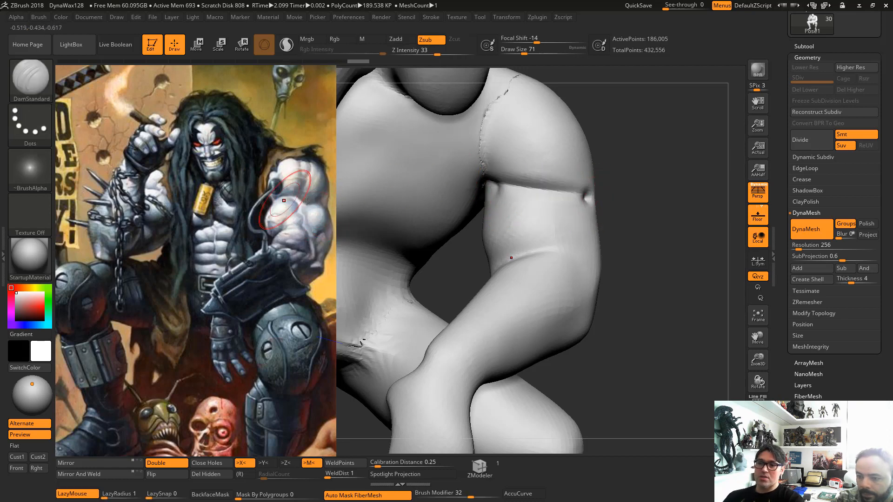
key("ctrl+z")
key("ctrl+z")
key("b")
key("m")
key("v")
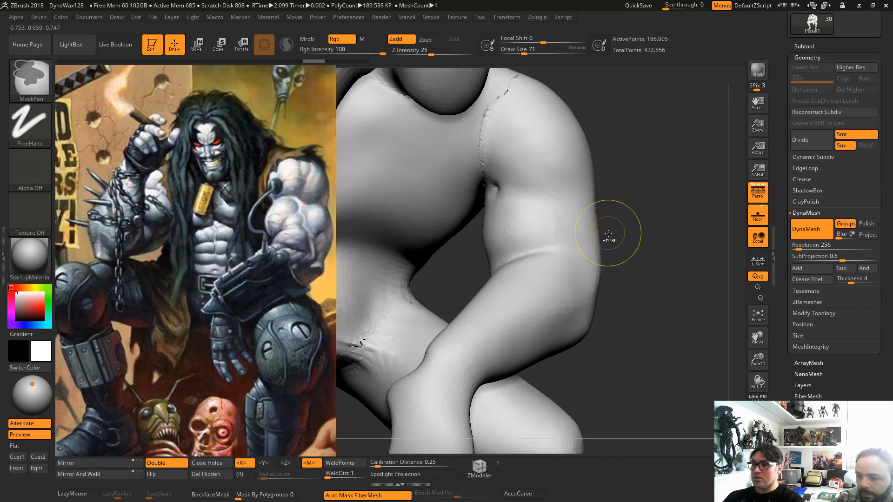
key("ctrl+z")
Choose the Move Topological brush with a draw size of 94 for reshaping the arm
mouse_move(634, 242)
left_mouse_down("alt")
mouse_move(633, 214)
mouse_move(601, 203)
left_mouse_up("alt")
key("space")
key("b")
key("m")
key("t")
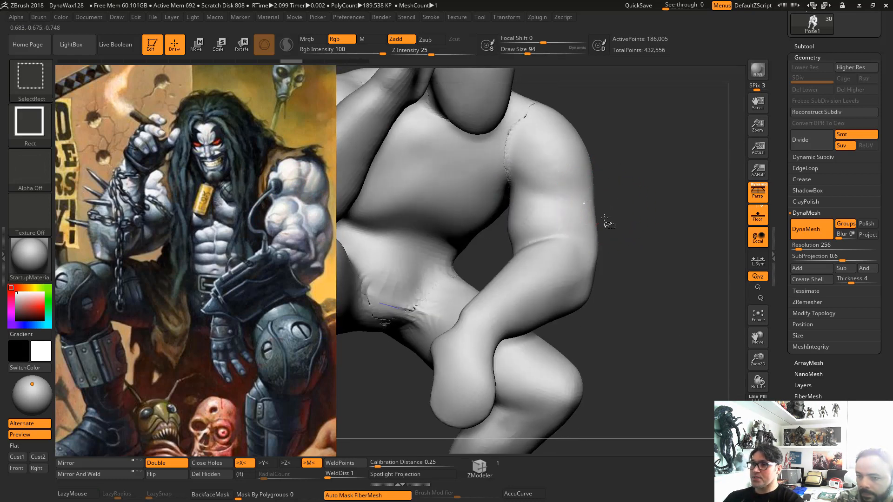
Isolate the legs' polygroup and invert the visibility to hide the legs behind the arm
left_click(590, 220, "ctrl+shift")
left_click_drag(629, 242, 628, 236, "alt")
left_click(642, 239, "ctrl+shift")
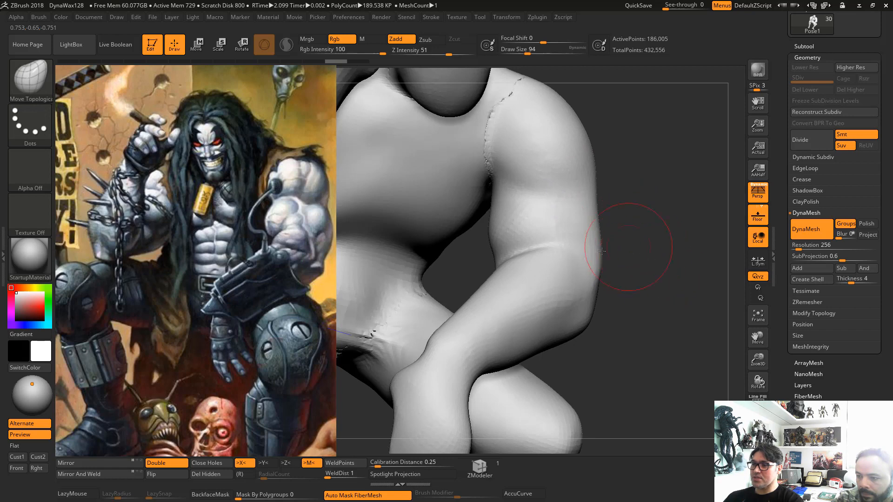
left_click(560, 425, "ctrl+shift")
left_click_drag(652, 291, 666, 415, "ctrl+shift")
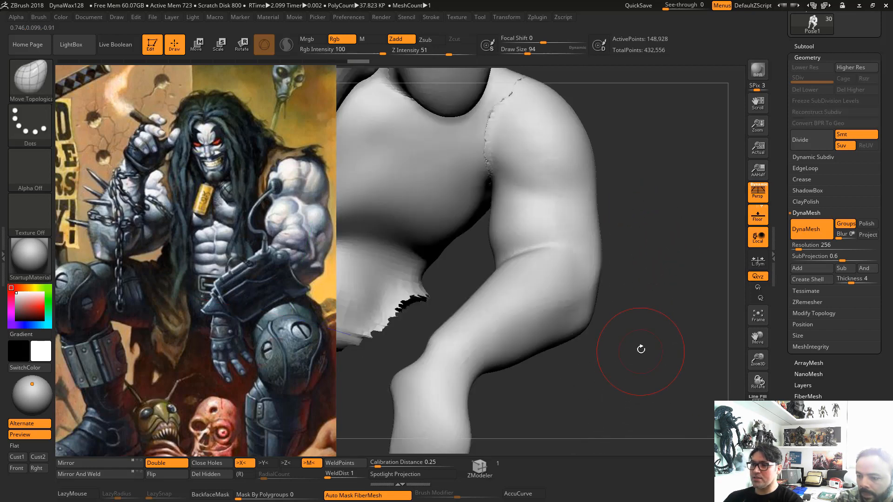
Push the upper arm's outer contour inward below the deltoid and nudge its inner contour inward near the armpit
left_click_drag(641, 335, 639, 283)
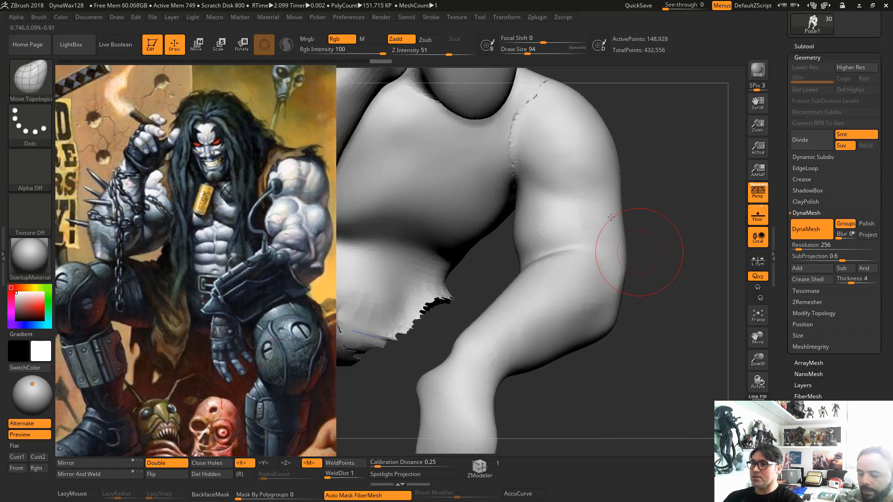
left_click_drag(619, 199, 607, 193)
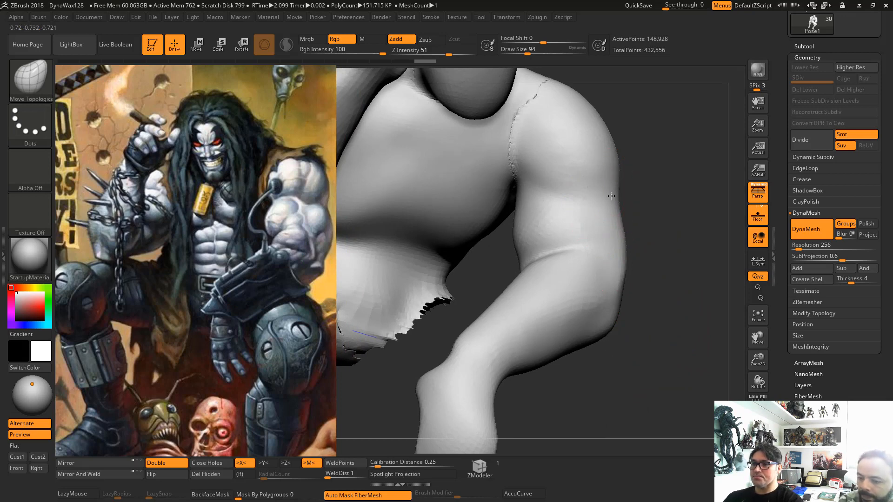
left_click_drag(516, 187, 523, 188)
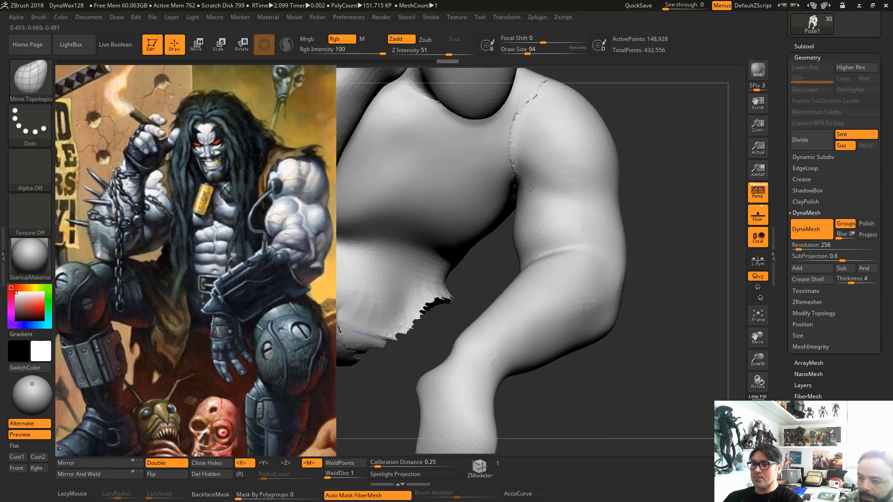
left_click_drag(638, 299, 626, 314)
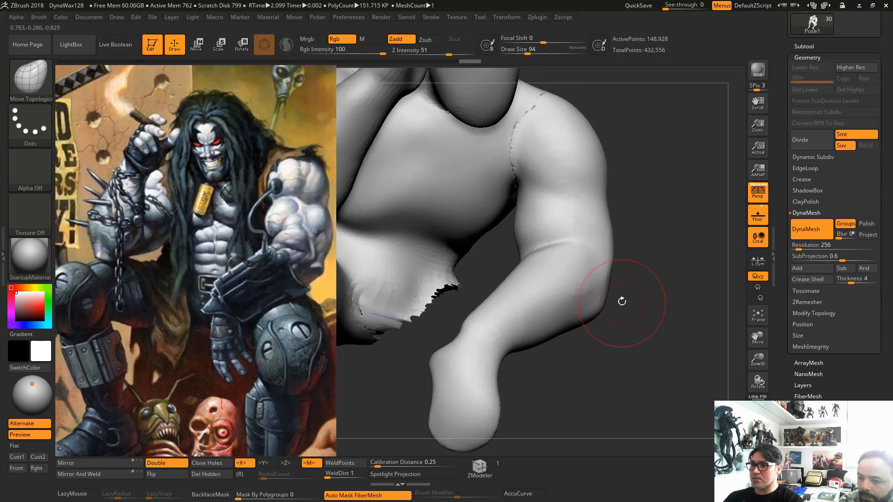
Draw vertical guide lines upward from the elbow on both the reference and the model to compare the arm's alignment
key("ctrl+shift")
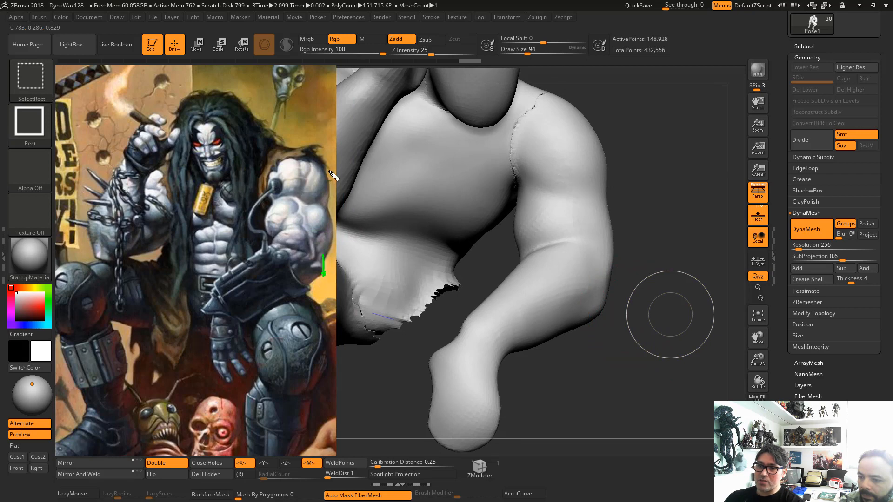
left_click_drag(326, 279, 350, 112, "ctrl+shift")
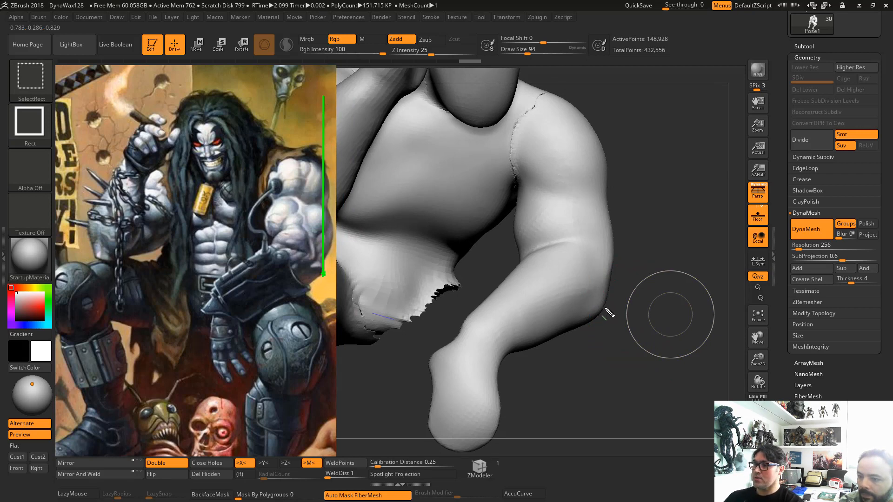
left_click_drag(605, 309, 607, 58, "ctrl+shift")
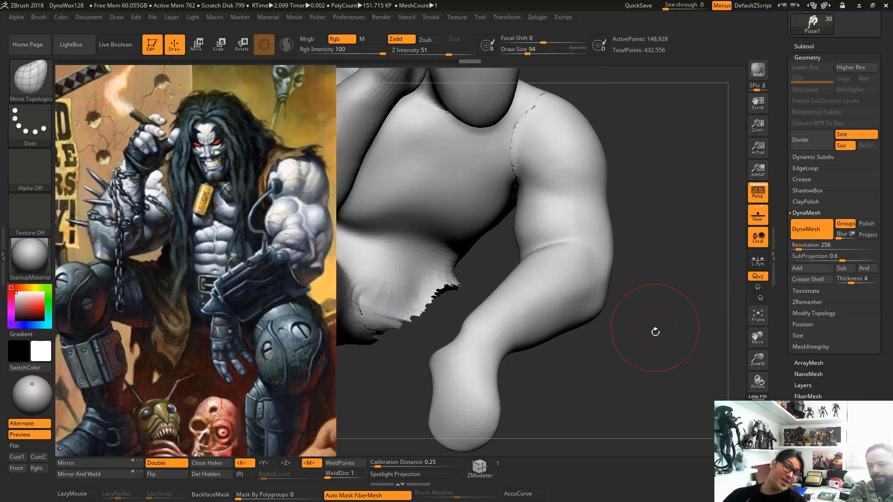
Reshape the arm's outer contour around the elbow with the Move brush, setting its draw size to 71
key("b")
key("m")
key("v")
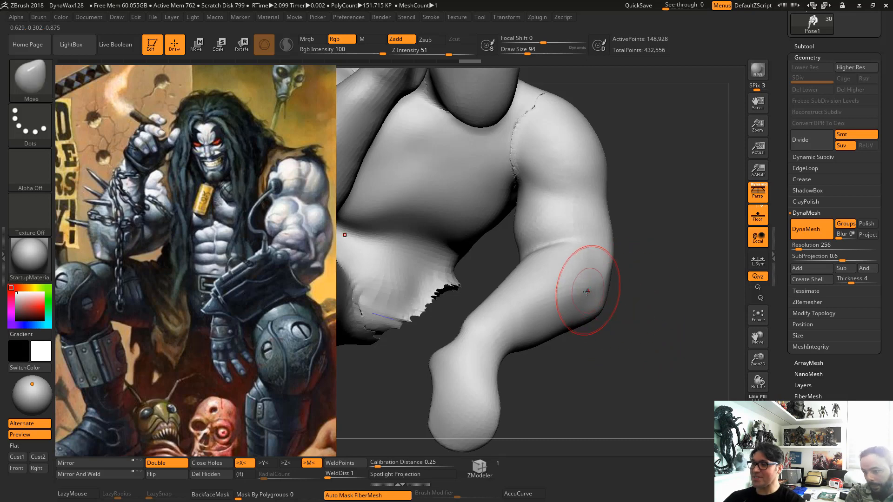
left_click_drag(614, 305, 602, 285)
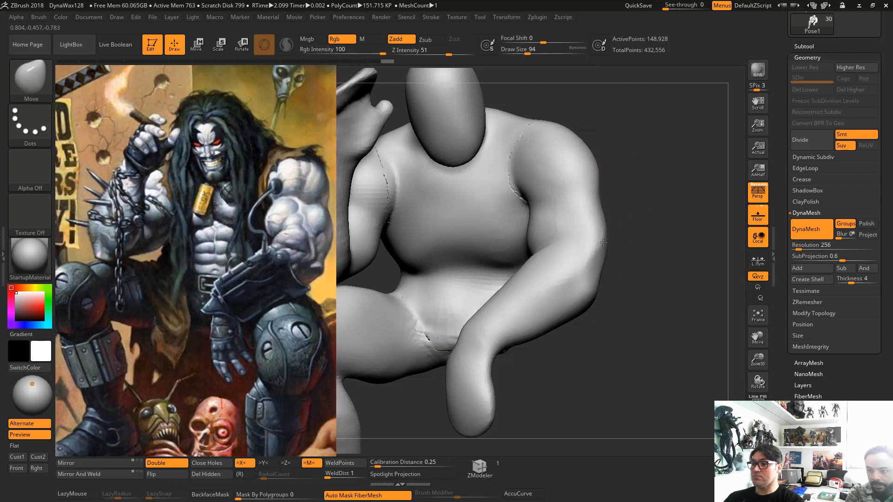
mouse_move(608, 307)
left_mouse_down()
mouse_move(642, 330)
mouse_move(613, 331)
mouse_move(604, 319)
left_mouse_up()
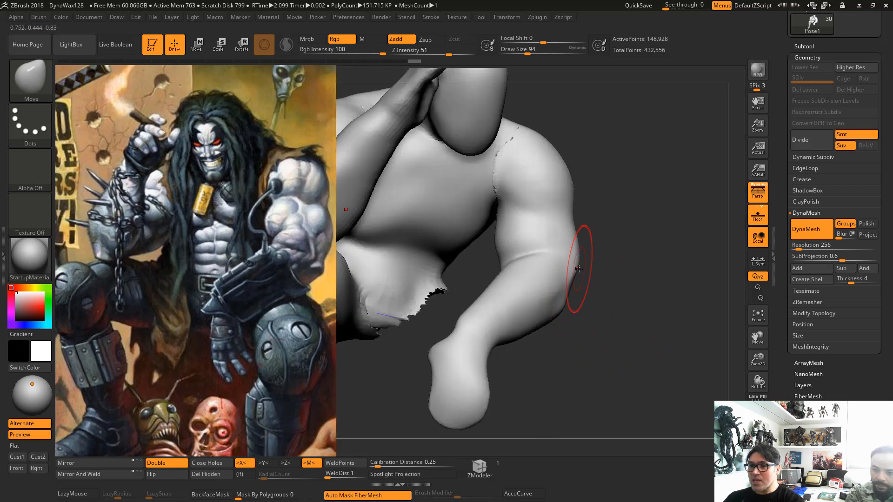
key("space")
mouse_move(579, 251)
left_mouse_down()
mouse_move(576, 259)
mouse_move(577, 241)
left_mouse_up()
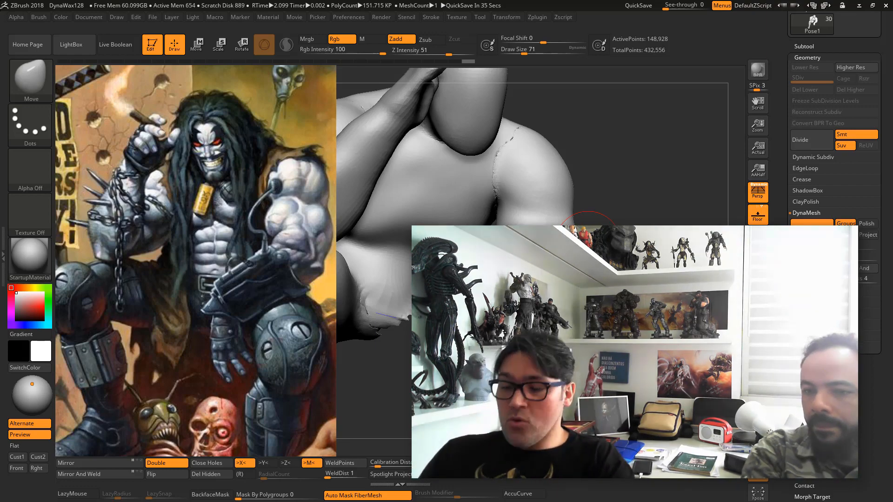
key("ctrl+shift")
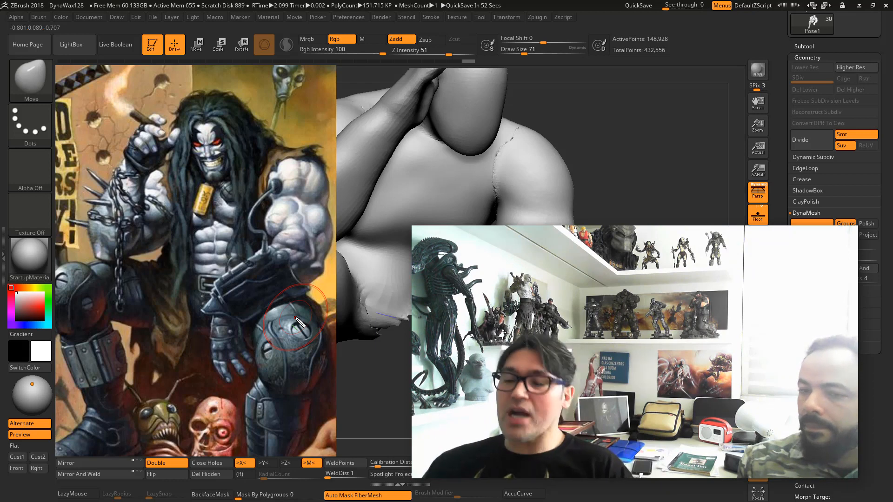
left_click_drag(296, 319, 293, 318)
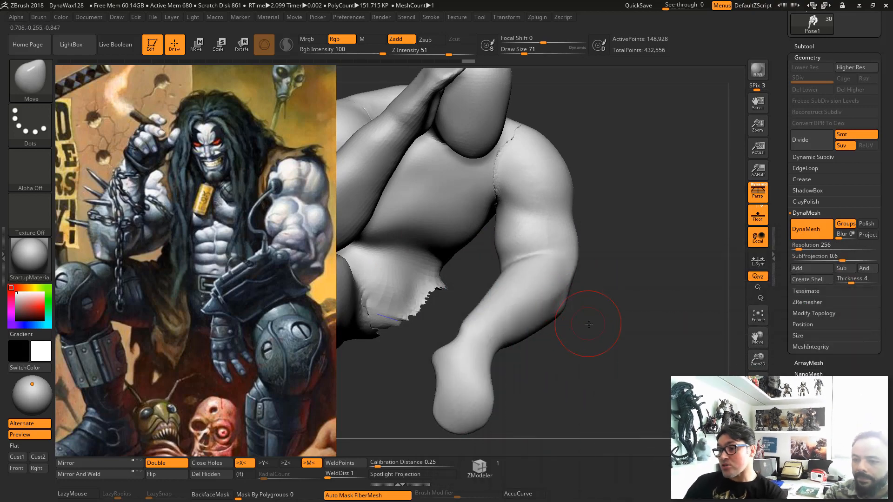
Choose the Move Topological brush and set its draw size to 128 for the elbow area
left_click_drag(588, 324, 567, 299)
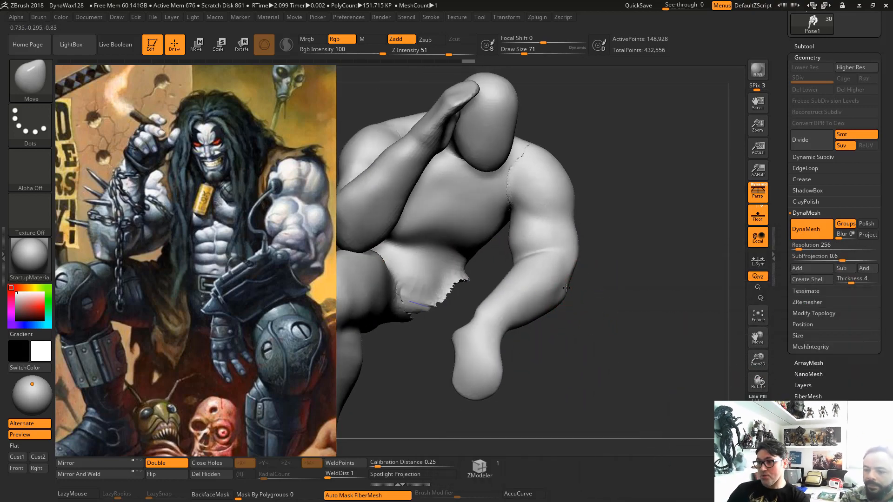
key("b")
key("m")
key("t")
key("space")
left_click_drag(566, 285, 575, 285)
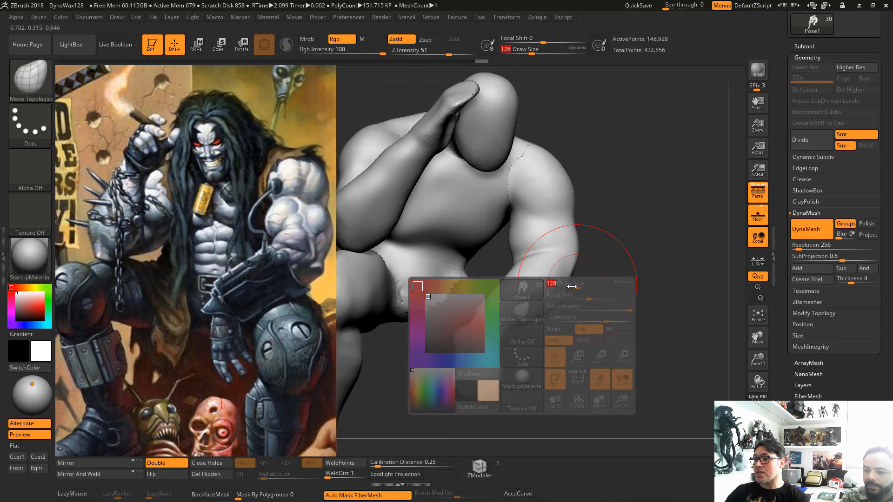
left_click_drag(641, 313, 595, 363, "alt")
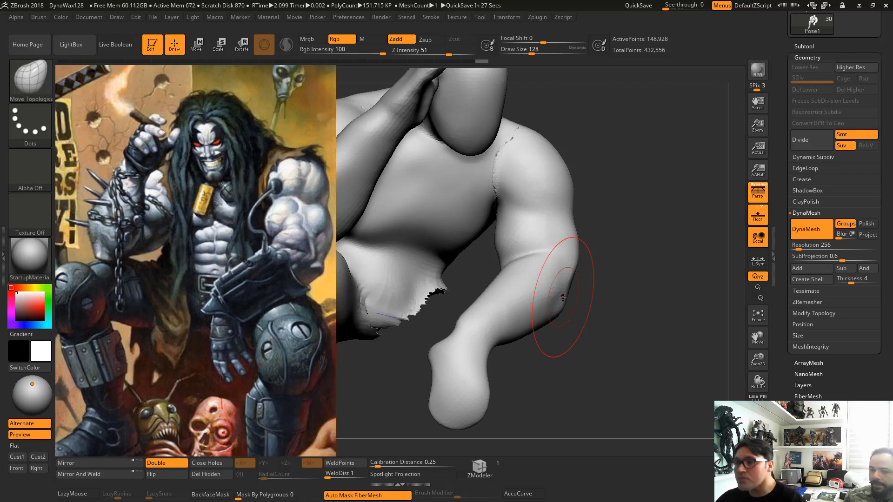
Switch to the Move brush with a draw size of 68 and define a firmer point at the elbow
key("b")
key("m")
key("v")
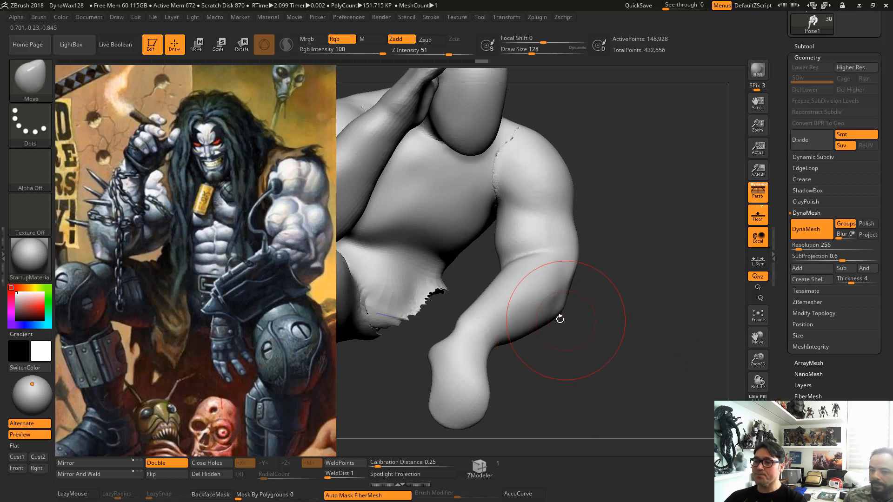
mouse_move(594, 329)
left_mouse_down("alt")
mouse_move(592, 318)
mouse_move(564, 310)
left_mouse_up("alt")
key("space")
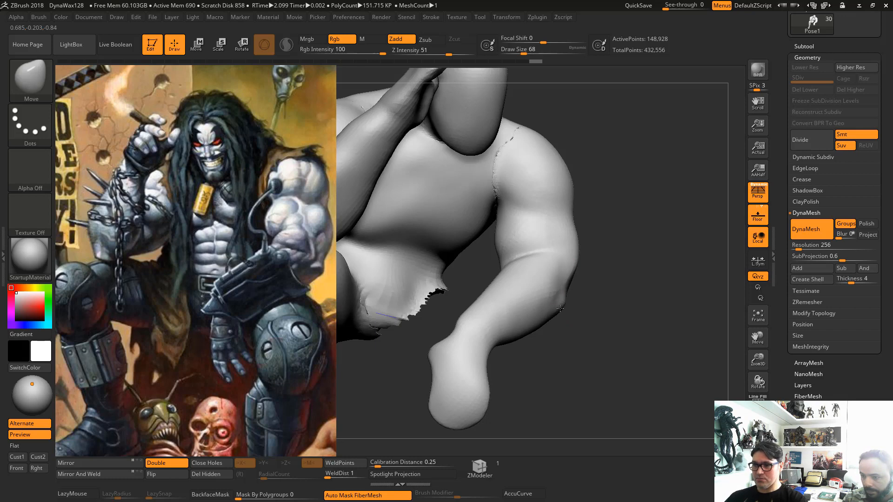
Enlarge the Move brush to a draw size of 104 and adjust the upper arm's outer contour below the deltoid
key("space")
left_click_drag(578, 255, 583, 254)
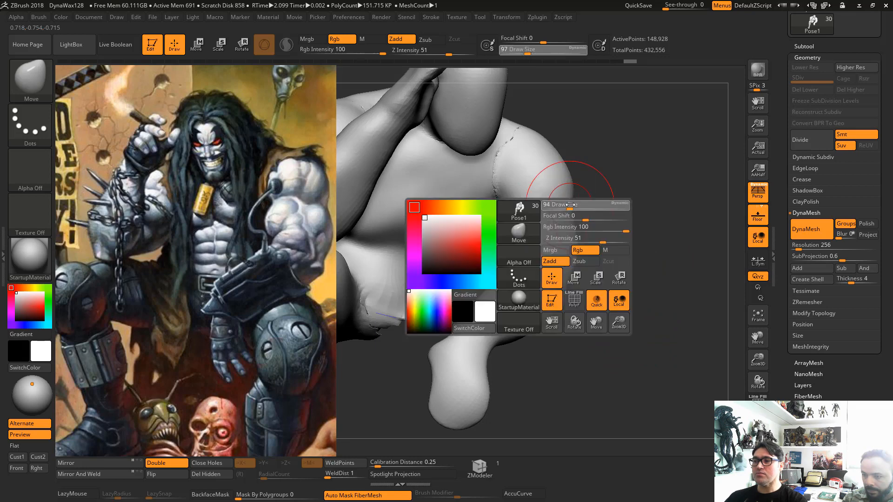
left_click_drag(566, 194, 570, 193)
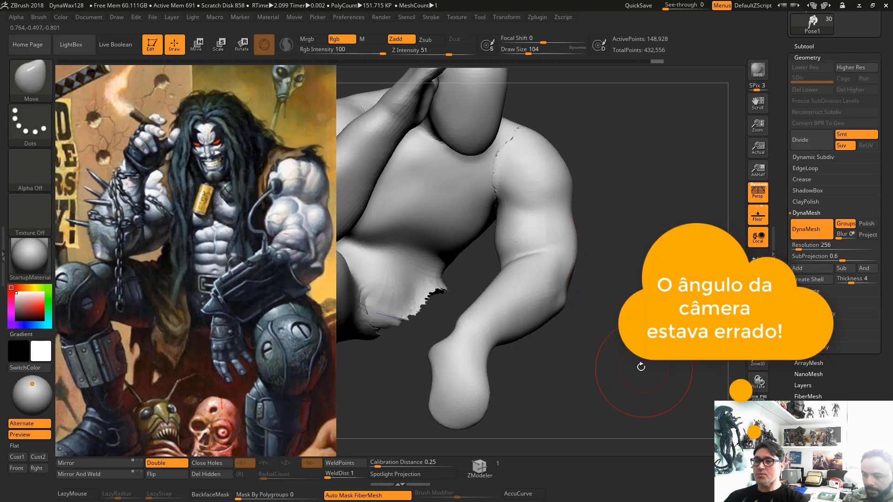
Refine the elbow's point and its inner fold with the Move brush at draw sizes of 68 and 87
mouse_move(633, 316)
left_mouse_down()
mouse_move(641, 387)
mouse_move(631, 336)
mouse_move(633, 365)
mouse_move(585, 340)
left_mouse_up()
key("b")
key("c")
key("b")
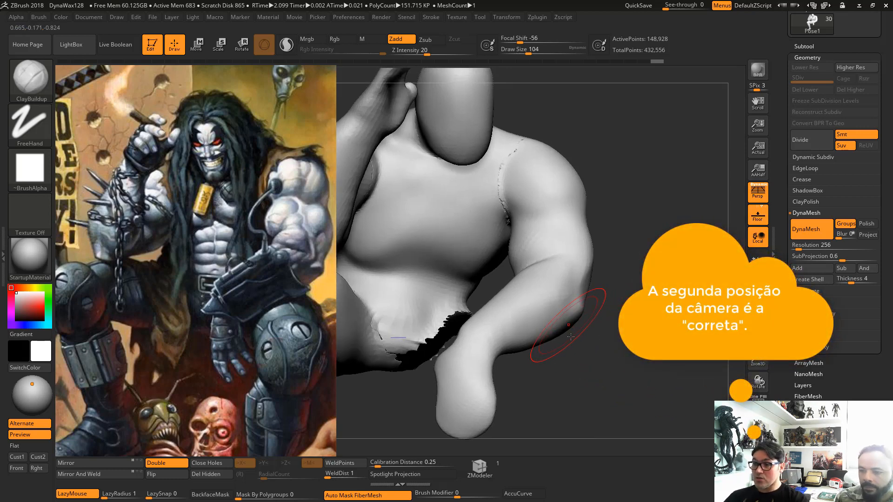
key("b")
key("m")
key("v")
key("space")
left_click_drag(581, 310, 581, 312)
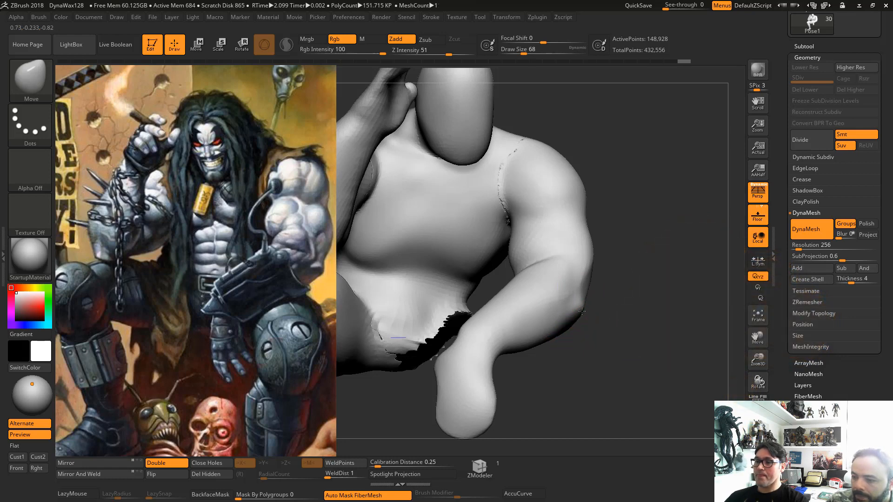
key("ctrl+z")
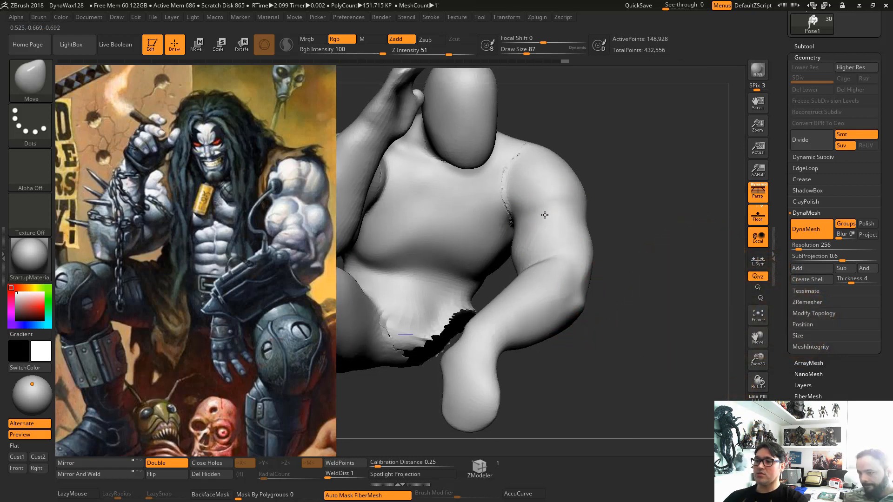
mouse_move(543, 278)
left_mouse_down()
mouse_move(545, 248)
mouse_move(549, 261)
mouse_move(558, 253)
left_mouse_up()
Annotate the reference arm with a line from the elbow fold to the elbow and curved cross lines at shoulder, deltoid end and fold
key("ctrl+shift")
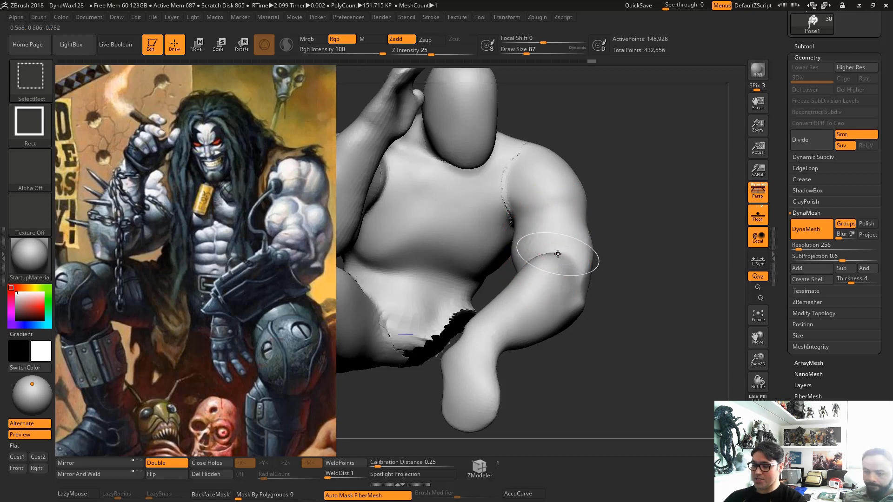
left_click_drag(285, 231, 318, 280)
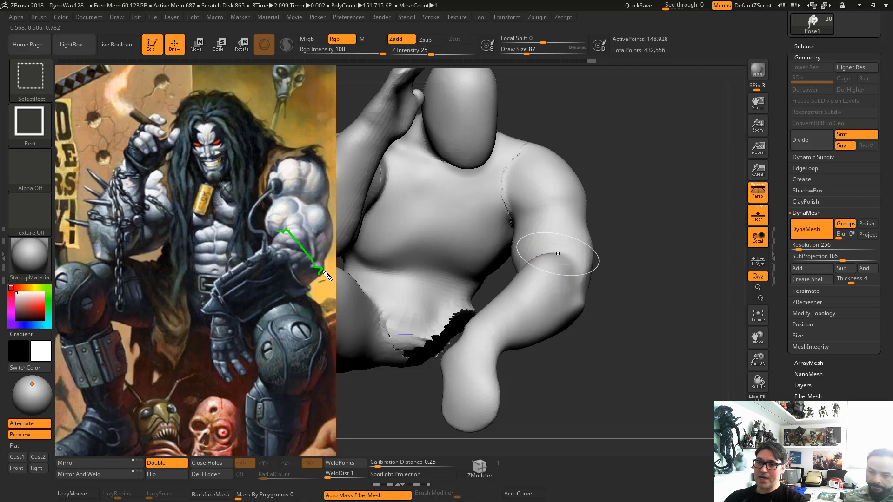
mouse_move(284, 231)
left_mouse_down()
mouse_move(289, 198)
mouse_move(308, 201)
mouse_move(295, 158)
mouse_move(324, 156)
left_mouse_up()
left_click_drag(254, 194, 388, 216)
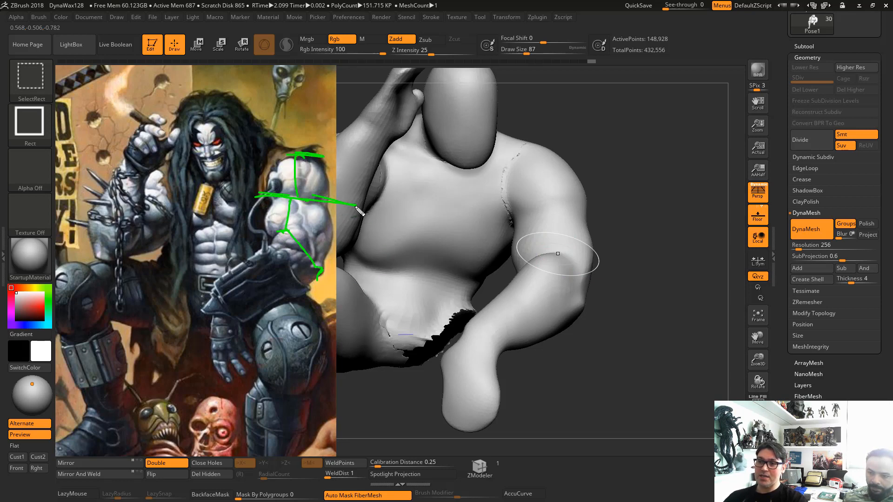
left_click_drag(245, 222, 374, 240)
left_click_drag(243, 157, 405, 181)
Box in the reference's upper-arm sections with vertical lines and mark the deltoid and biceps blocks with crosses
left_click_drag(330, 149, 324, 222)
mouse_move(254, 159)
left_mouse_down()
mouse_move(254, 219)
mouse_move(310, 227)
left_mouse_up()
left_click_drag(310, 207, 298, 227)
left_click_drag(309, 172, 323, 188)
left_click_drag(321, 173, 310, 188)
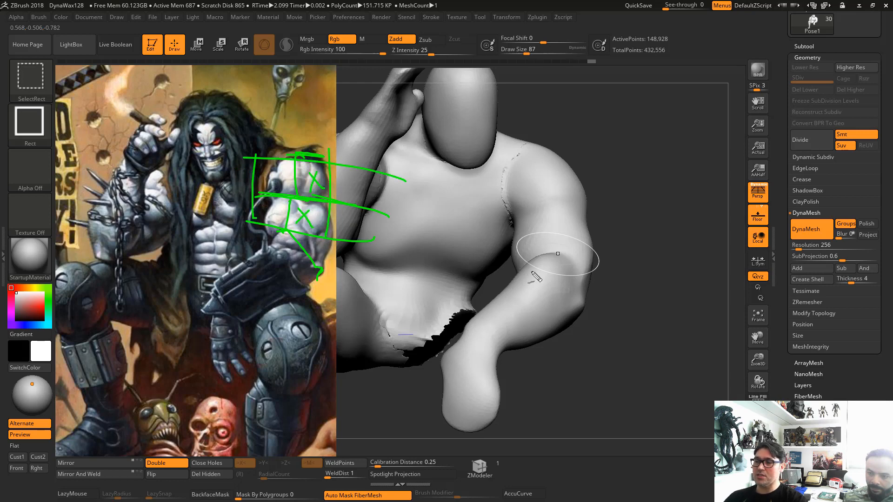
Draw three matching curved cross lines over the model's shoulder, upper arm and elbow fold, and clear all annotations
left_click_drag(577, 260, 512, 252)
left_click_drag(606, 219, 519, 209)
left_click_drag(603, 171, 473, 155)
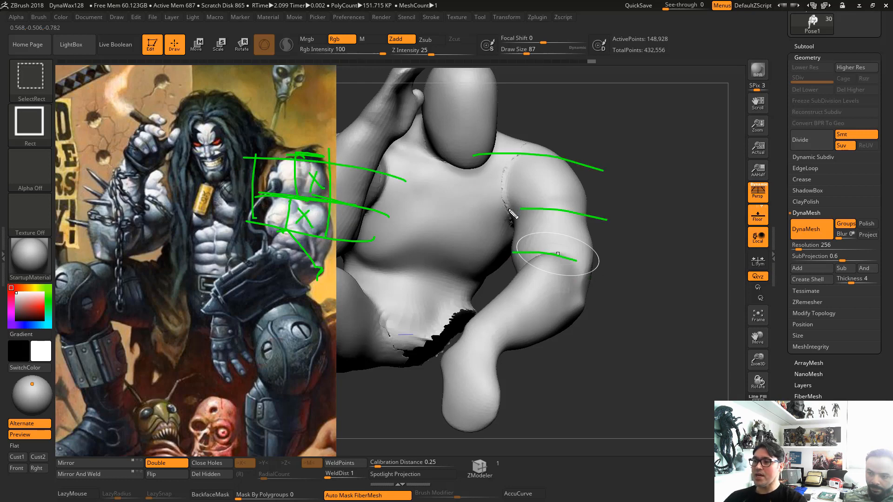
key("Escape")
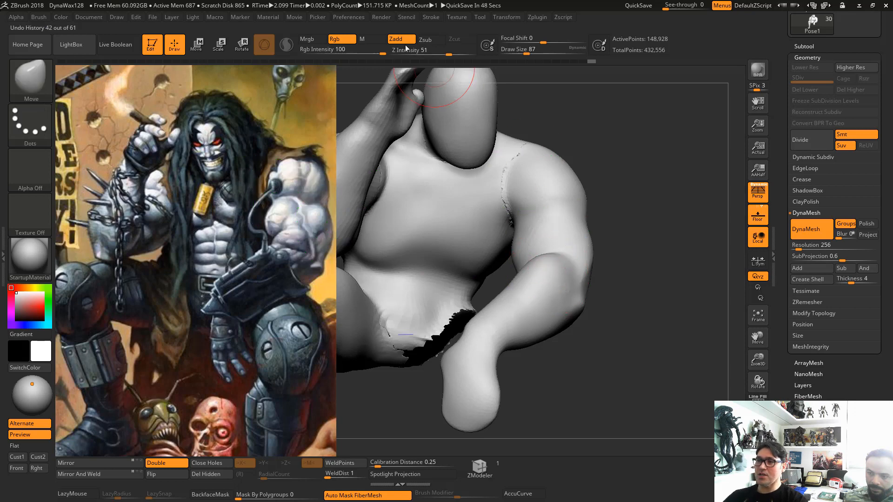
Adjust the elbow fold and neighbouring forearm contour with the Move brush at draw sizes of 49 and 68
mouse_move(592, 59)
left_mouse_down()
mouse_move(547, 58)
mouse_move(591, 61)
left_mouse_up()
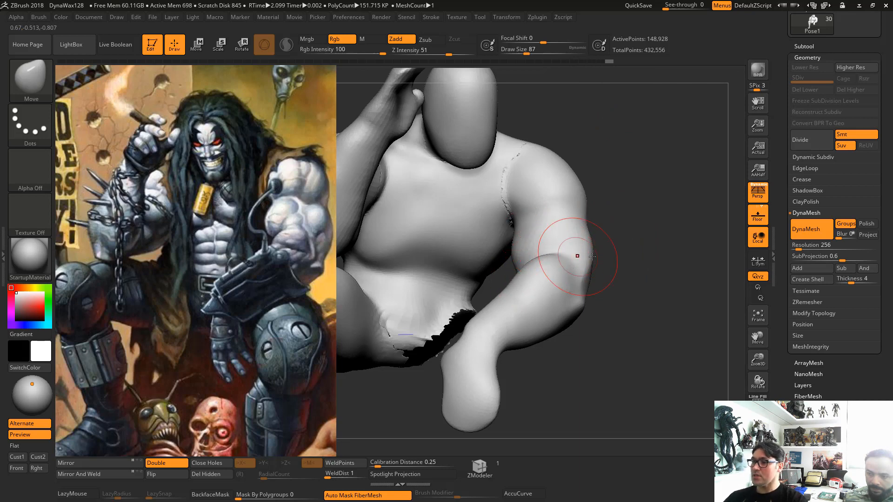
key("space")
left_click_drag(588, 253, 583, 253)
left_click_drag(610, 317, 617, 257)
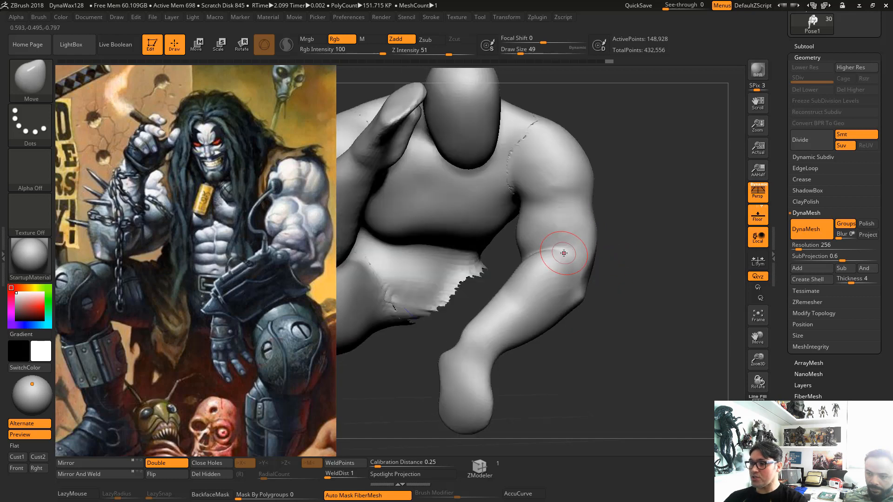
mouse_move(586, 334)
left_mouse_down()
mouse_move(566, 300)
mouse_move(604, 328)
left_mouse_up()
key("space")
left_click_drag(559, 271, 563, 271)
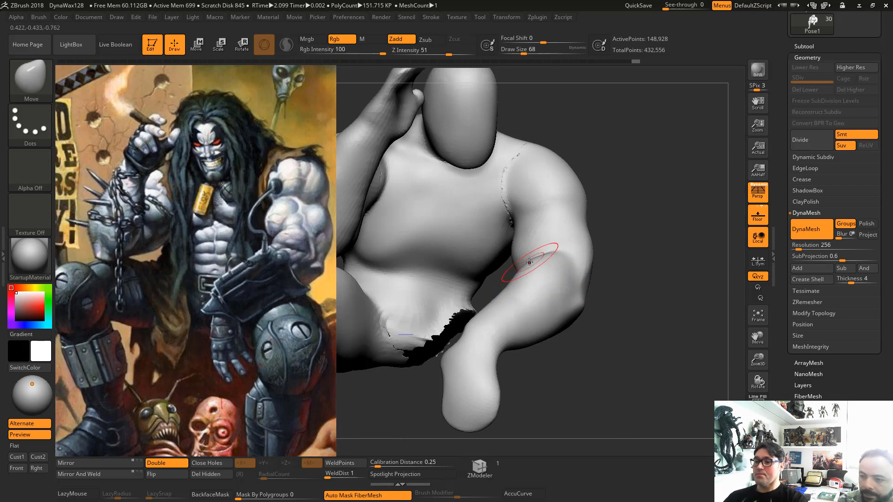
Mark the forearm muscle's overlap from the elbow fold toward the elbow with ClayBuildup strokes at a draw size of 59
key("b")
key("c")
key("b")
key("space")
left_click_drag(542, 241, 535, 241)
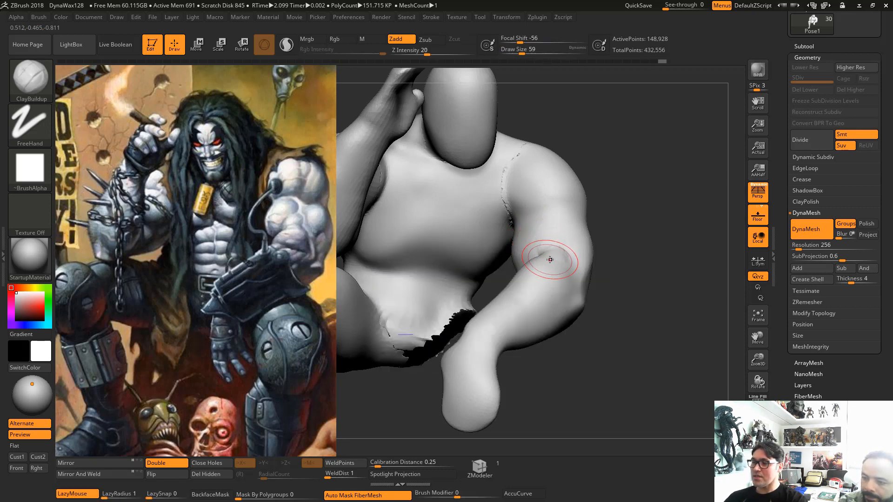
left_click_drag(541, 261, 552, 273)
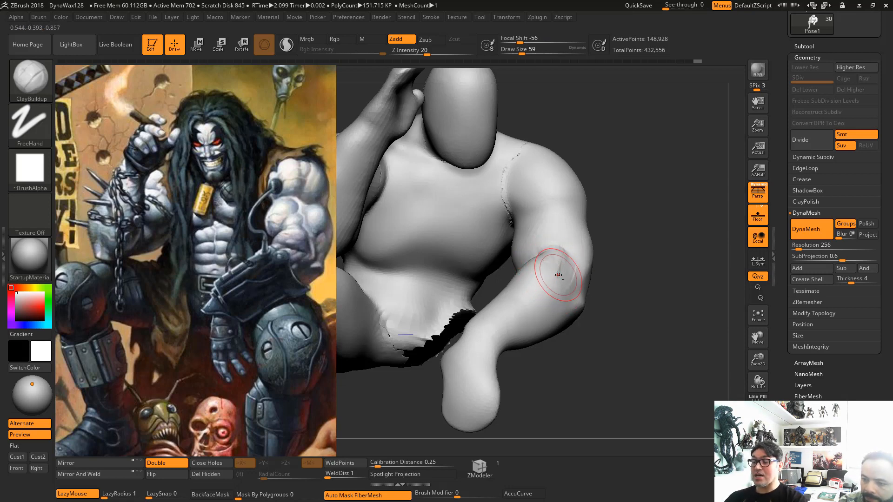
left_click_drag(558, 275, 570, 288)
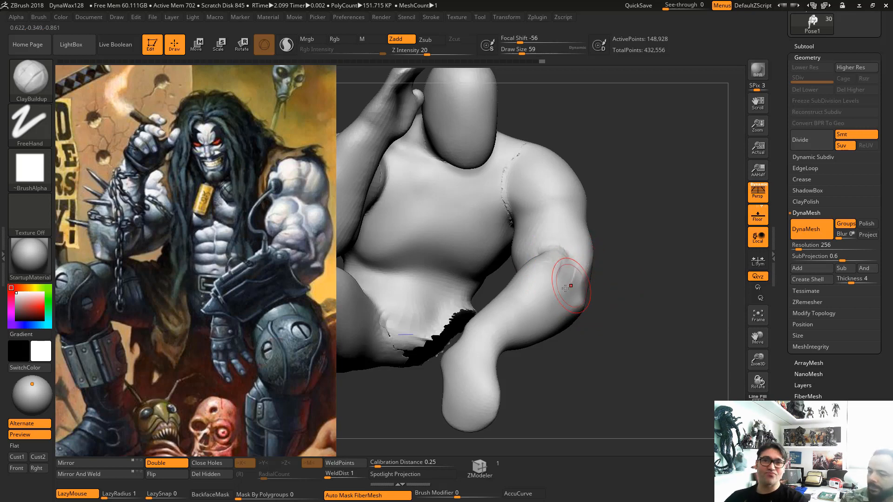
mouse_move(564, 260)
left_mouse_down()
mouse_move(549, 293)
mouse_move(558, 273)
mouse_move(538, 289)
left_mouse_up()
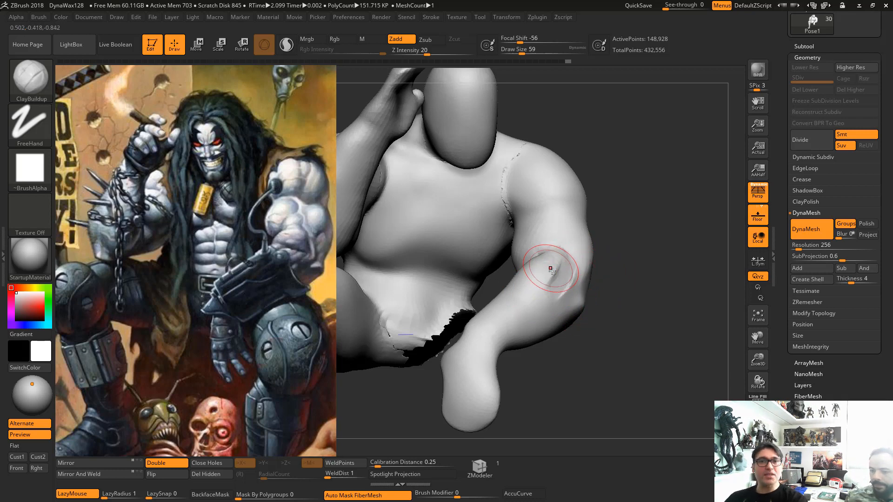
left_click_drag(532, 243, 550, 259)
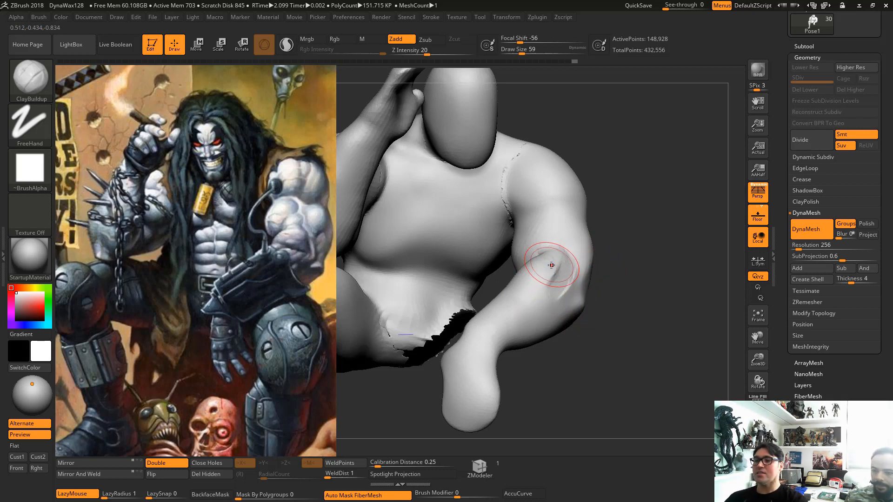
Undo the last ClayBuildup strokes at the elbow fold and try a stroke on the lower biceps at a draw size of 33
key("space")
key("ctrl")
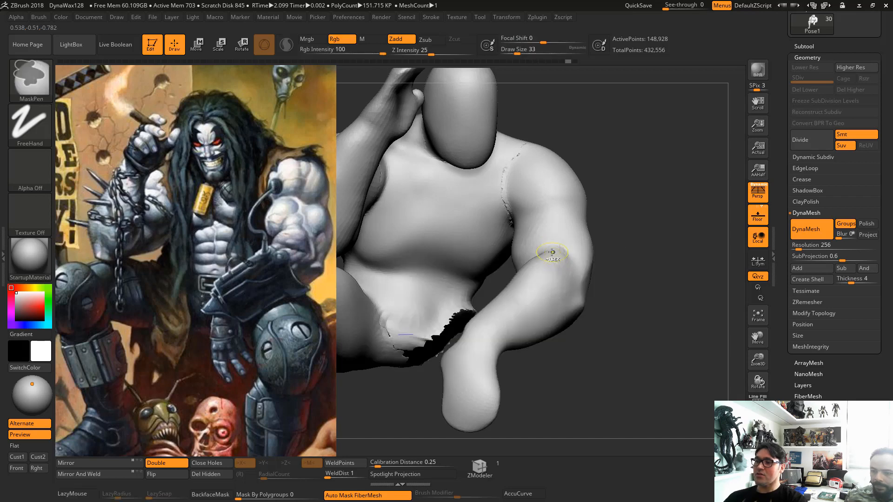
key("ctrl+z")
key("ctrl+z")
key("ctrl+z")
key("ctrl+z")
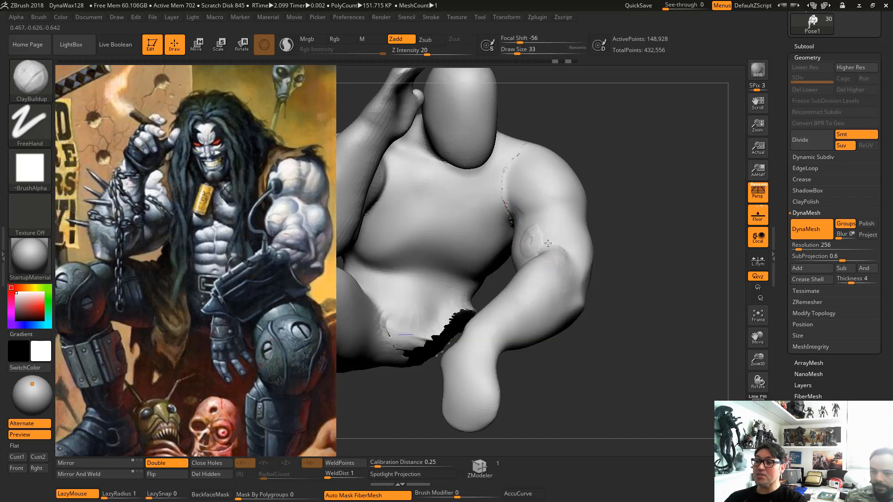
left_click_drag(530, 240, 559, 239)
key("ctrl+z")
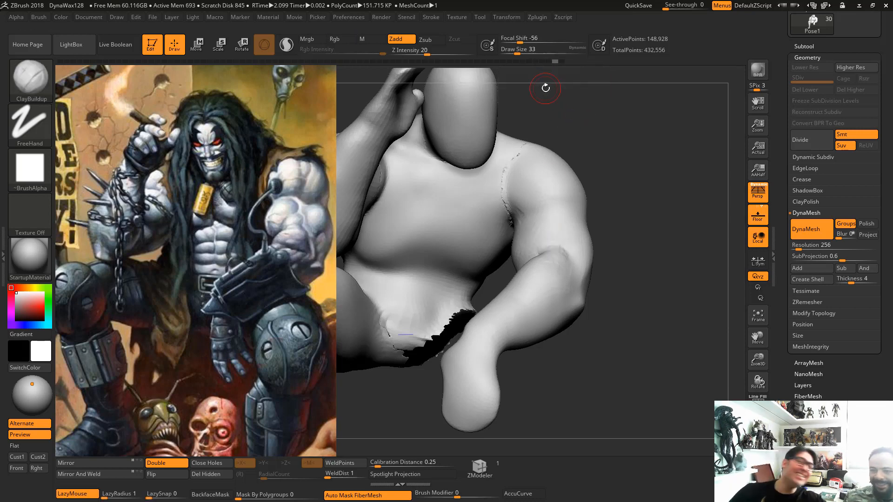
Set the draw size to 56 and go back through the undo history to compare the arm with its earlier state
key("space")
left_click_drag(562, 170, 568, 171)
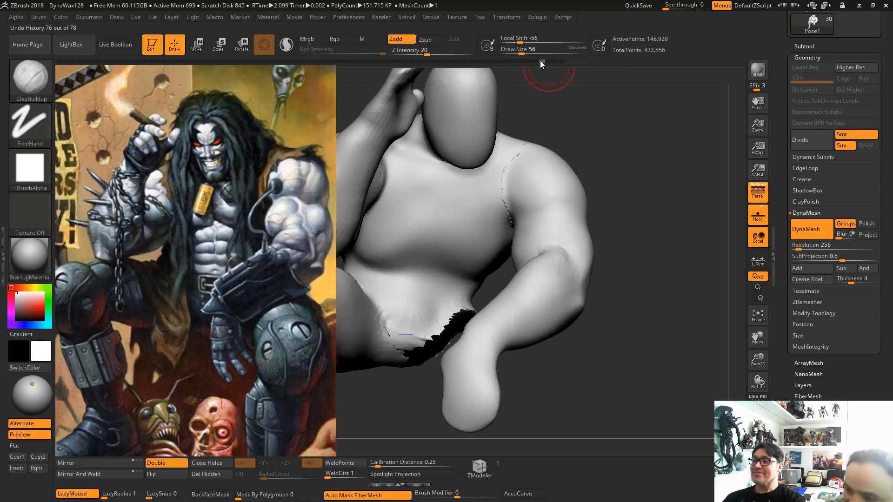
left_click(540, 61)
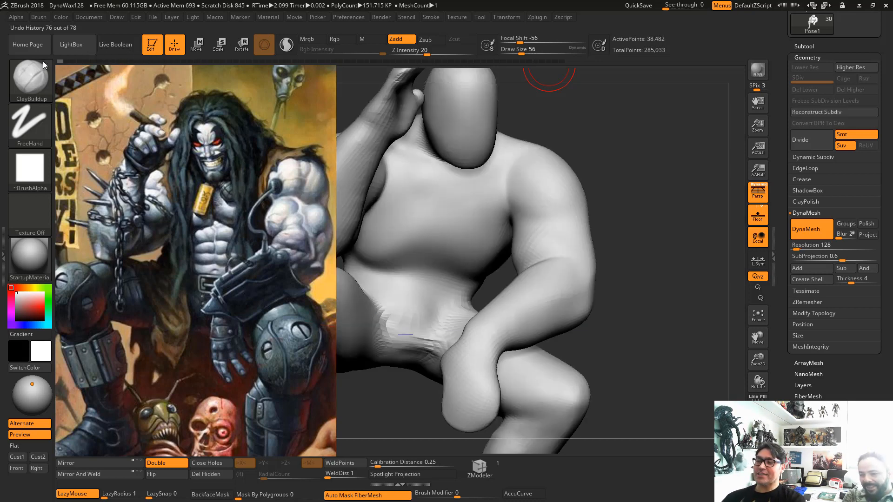
Scrub through the undo history between earlier states and the latest one to compare the arm's shape before and after the changes
mouse_move(40, 61)
left_mouse_down()
mouse_move(174, 49)
mouse_move(736, 107)
mouse_move(680, 77)
mouse_move(88, 55)
mouse_move(509, 65)
mouse_move(538, 75)
left_mouse_up()
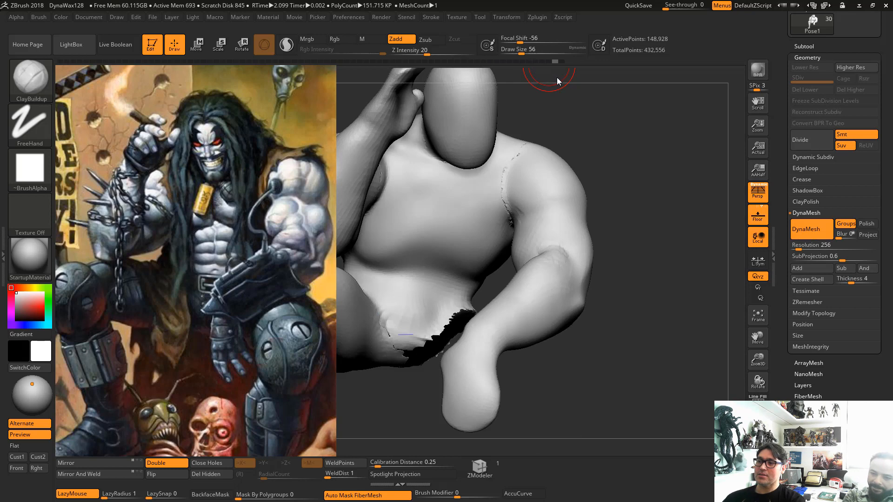
left_click_drag(553, 246, 557, 256, "shift")
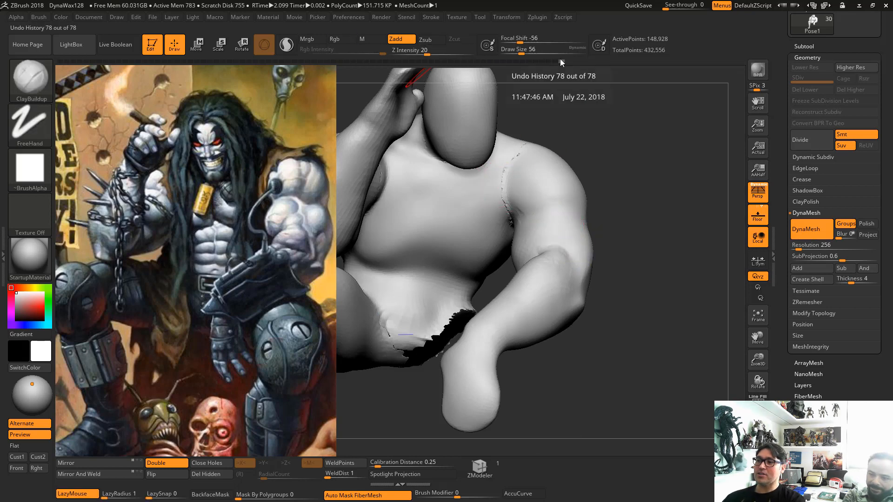
left_click_drag(561, 61, 28, 40)
left_click_drag(130, 40, 614, 69)
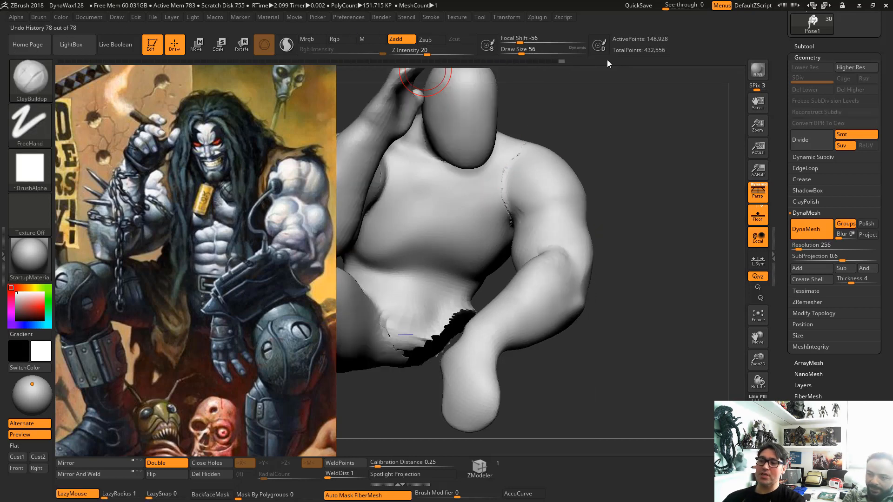
mouse_move(561, 61)
left_mouse_down()
mouse_move(49, 58)
mouse_move(290, 56)
mouse_move(568, 105)
left_mouse_up()
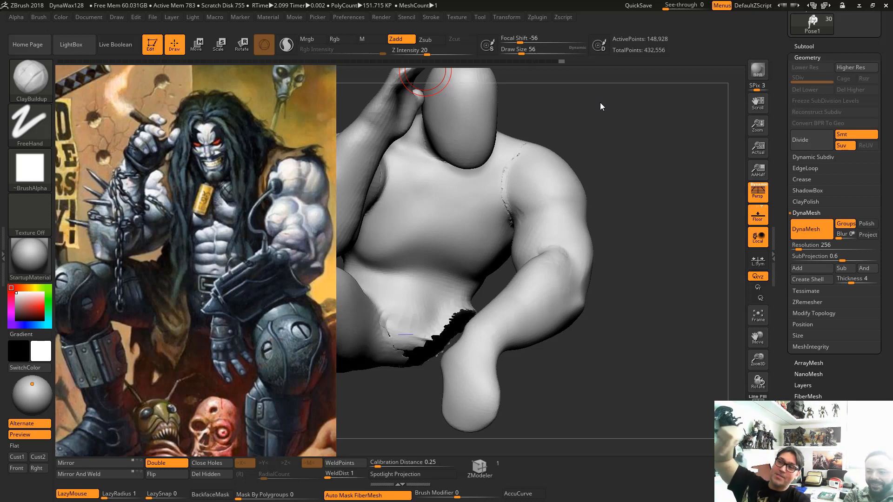
mouse_move(221, 39)
left_mouse_down()
mouse_move(1, 69)
mouse_move(655, 111)
mouse_move(113, 66)
mouse_move(629, 130)
left_mouse_up()
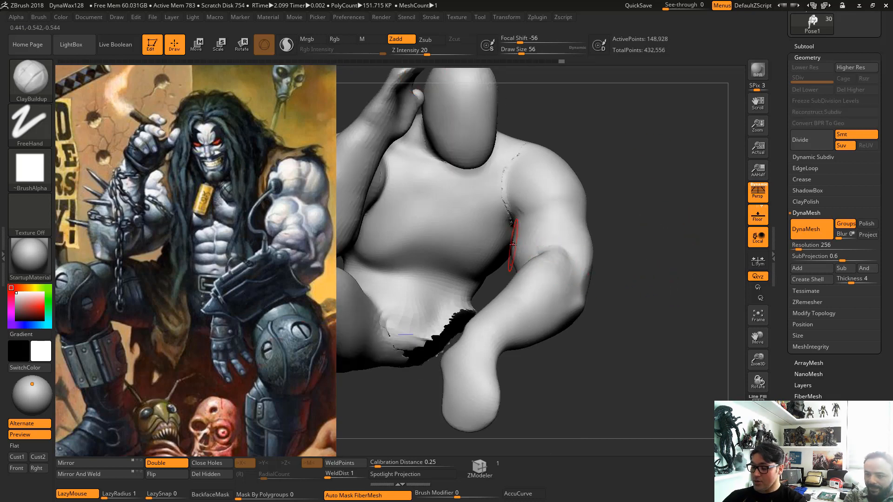
Adjust the inner upper-arm contour below the armpit and the outer elbow with the Move Topological brush at a draw size of 56
key("b")
key("m")
key("t")
left_click_drag(514, 245, 512, 217)
left_click_drag(575, 280, 579, 280)
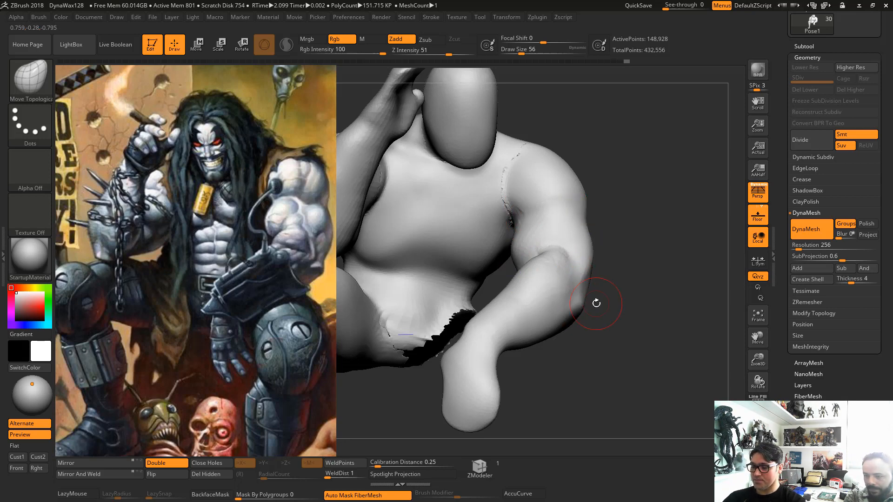
Mark the flat plane at the back of the elbow on the reference and on the model with temporary annotation lines
key("ctrl+shift")
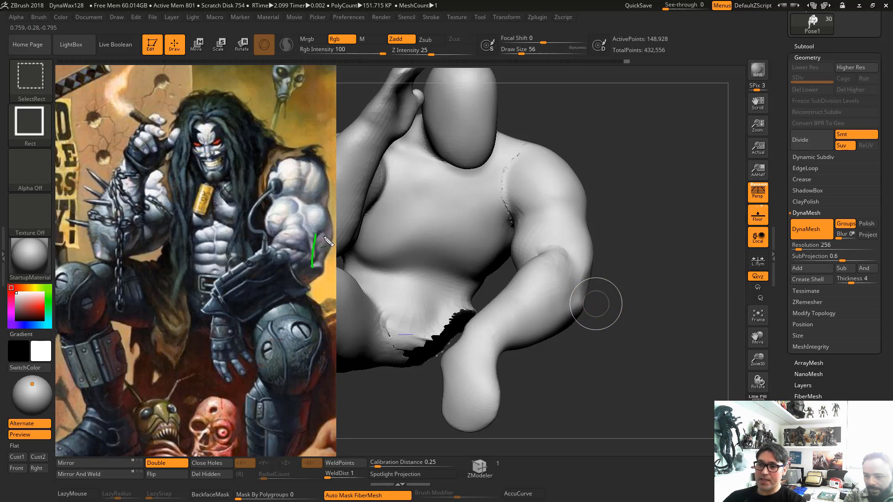
left_click_drag(325, 238, 322, 271)
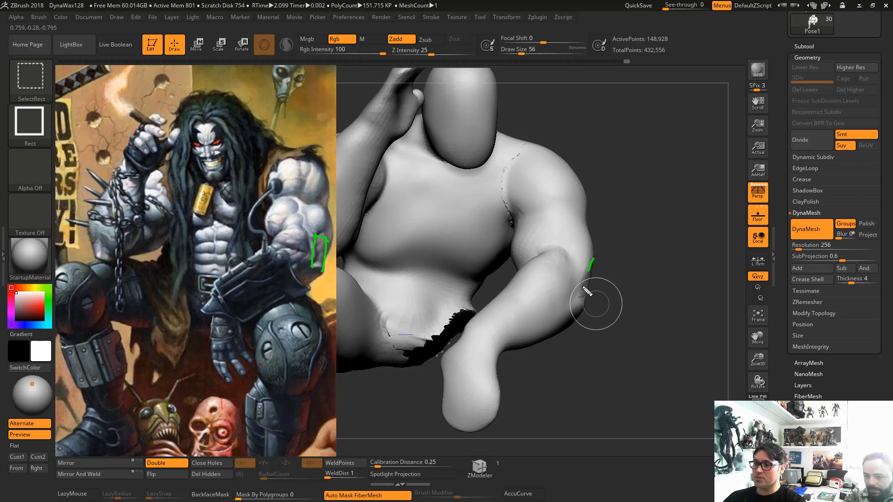
left_click_drag(584, 288, 577, 304)
left_click_drag(595, 264, 585, 309)
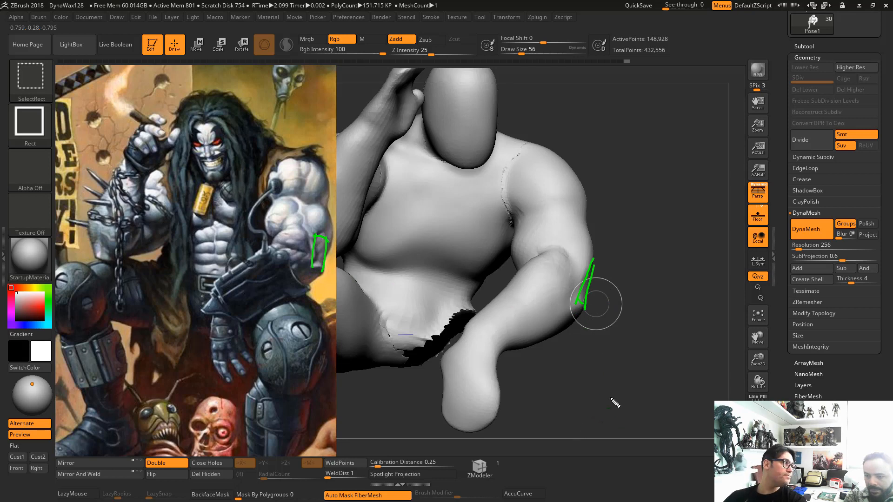
key("Escape")
Flatten and sharpen the outer elbow plane with the Move brush, using draw sizes of 56 and 46
key("b")
key("m")
key("v")
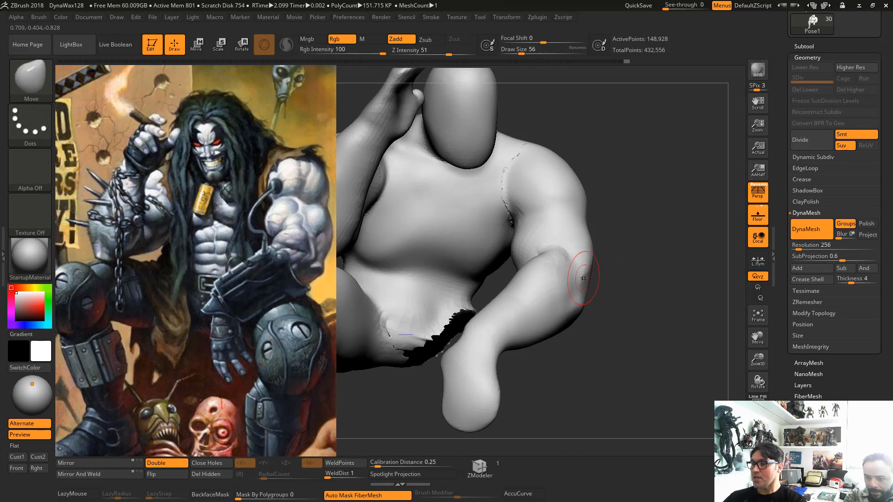
left_click_drag(587, 273, 570, 314)
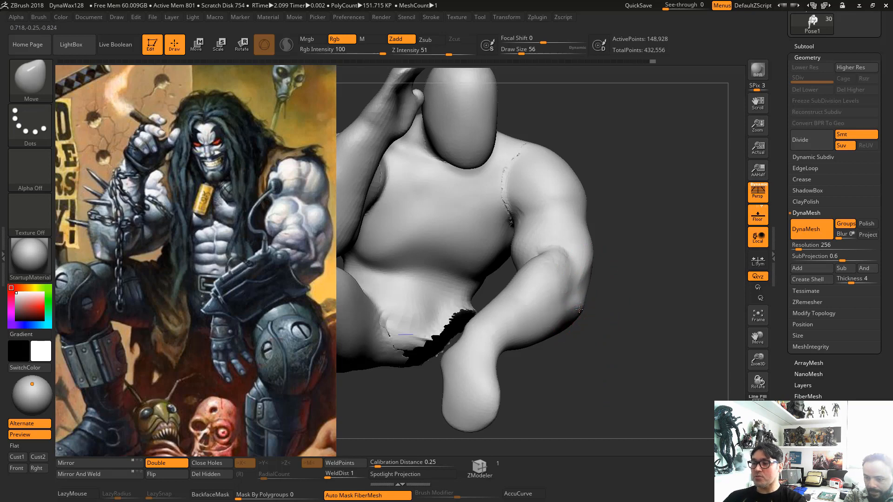
left_click_drag(592, 263, 575, 275)
key("space")
key("space")
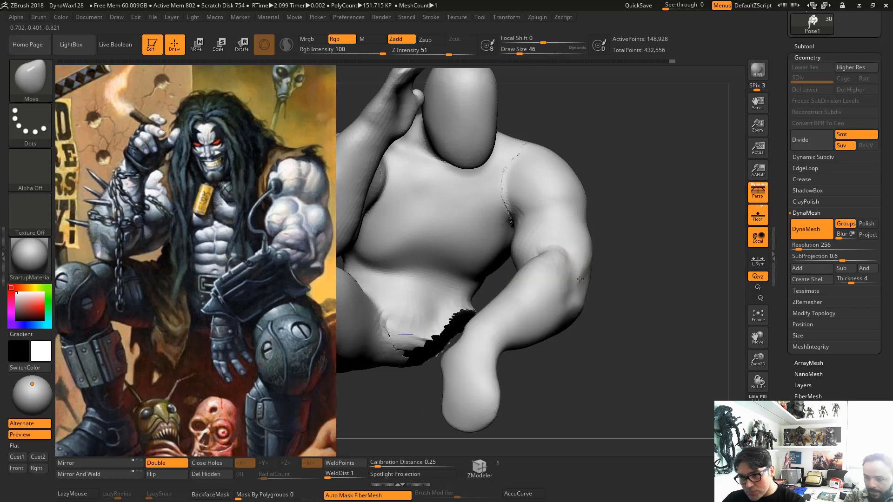
left_click_drag(582, 275, 574, 292)
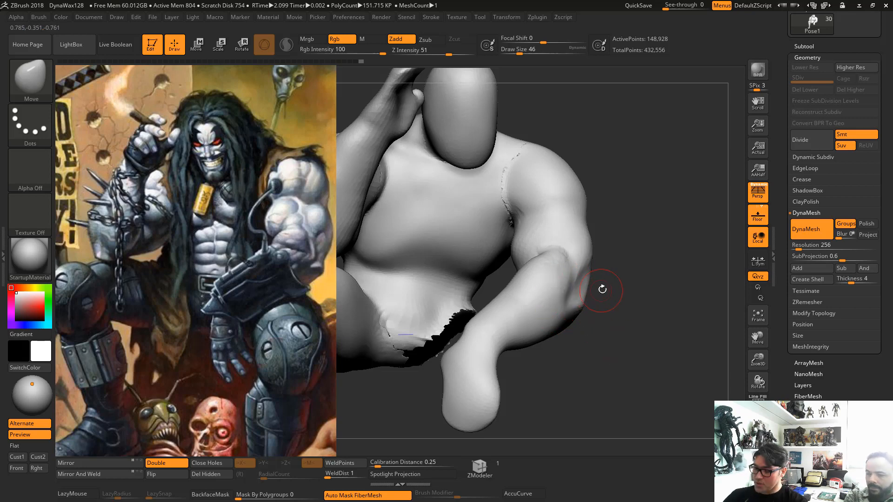
Set the ClayBuildup brush to a draw size of 37 and examine the arm from the side and the front
key("b")
key("c")
key("b")
key("space")
left_click_drag(598, 259, 594, 259)
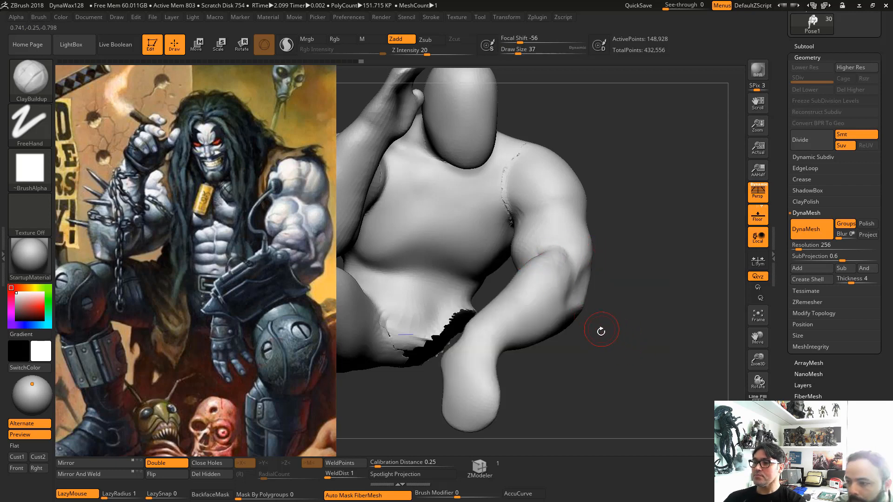
mouse_move(601, 331)
left_mouse_down()
mouse_move(637, 340)
mouse_move(620, 331)
left_mouse_up()
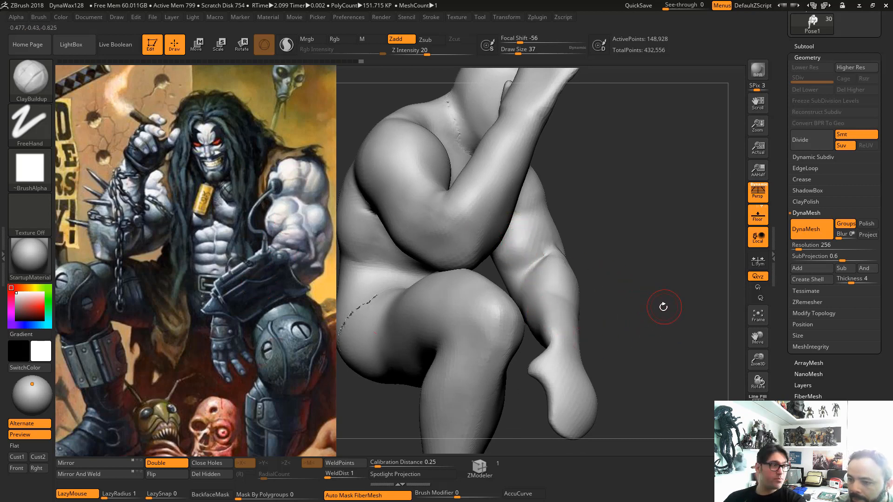
left_click_drag(672, 318, 641, 322)
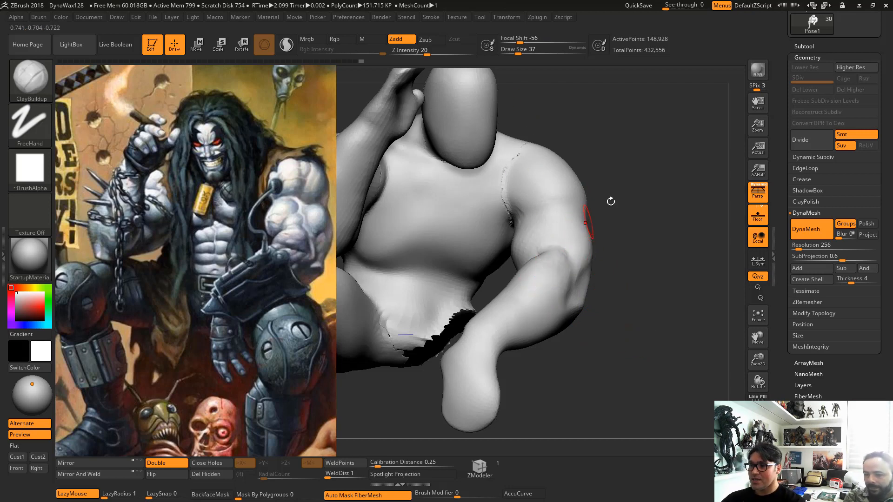
left_click_drag(673, 271, 618, 244)
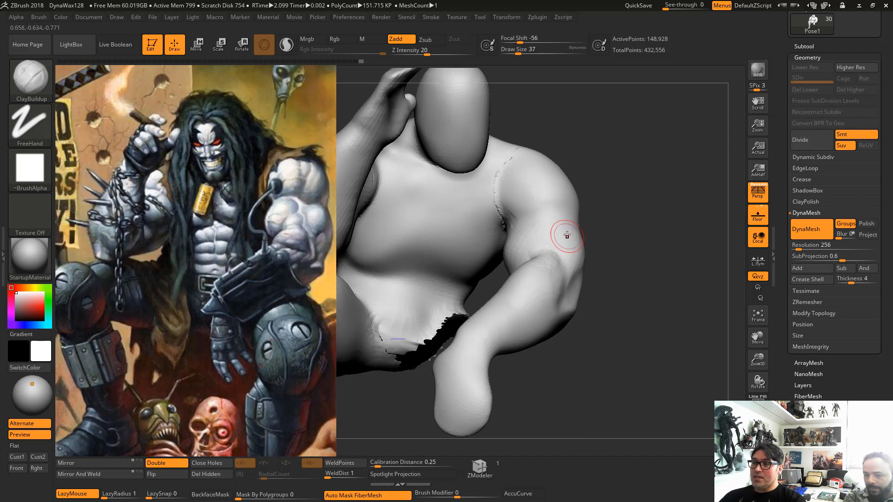
Set the Move brush to a draw size of 56 and annotate the silhouette's rhythm and the pinch points between the reference arm's muscles
key("b")
key("m")
key("v")
key("space")
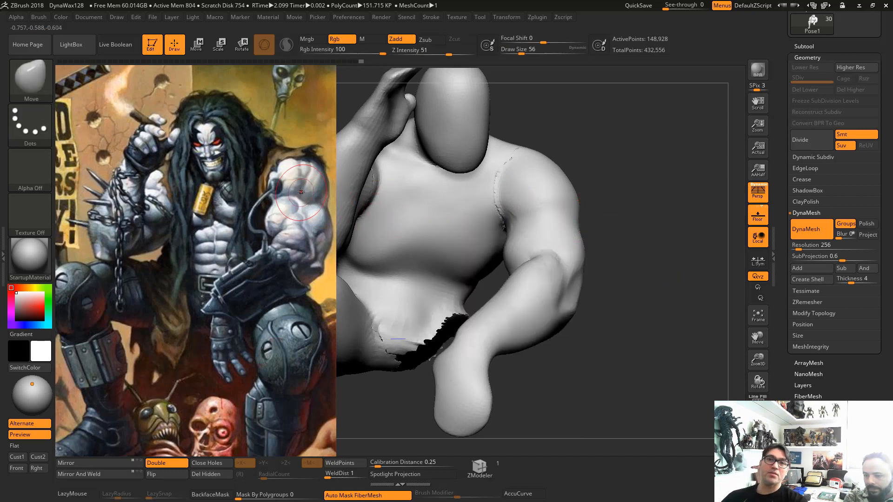
key("ctrl+shift")
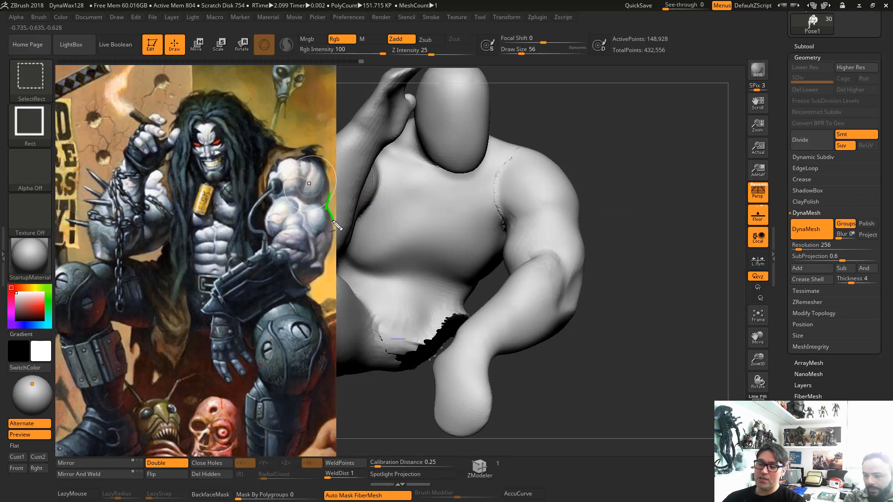
mouse_move(582, 85)
left_mouse_down()
mouse_move(620, 114)
mouse_move(625, 199)
mouse_move(616, 213)
mouse_move(669, 246)
mouse_move(644, 365)
mouse_move(647, 470)
left_mouse_up()
mouse_move(641, 365)
left_mouse_down()
mouse_move(653, 379)
mouse_move(662, 358)
left_mouse_up()
left_click_drag(616, 220, 632, 201)
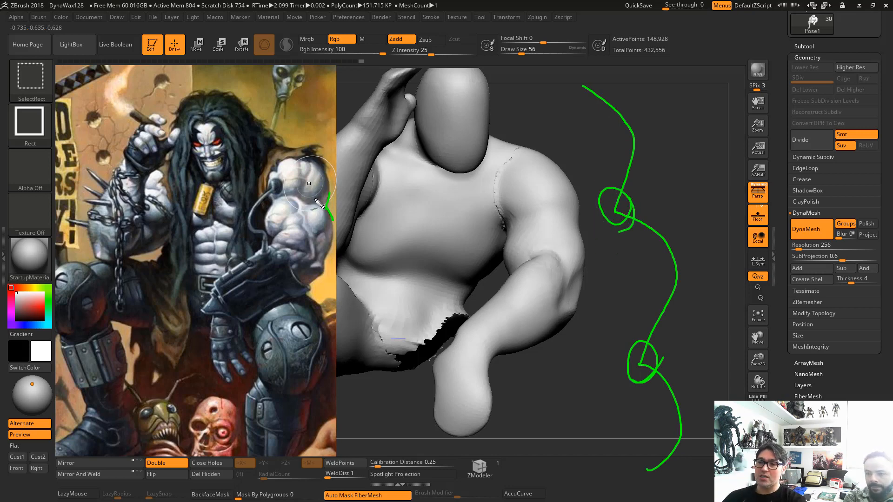
left_click_drag(316, 200, 328, 208)
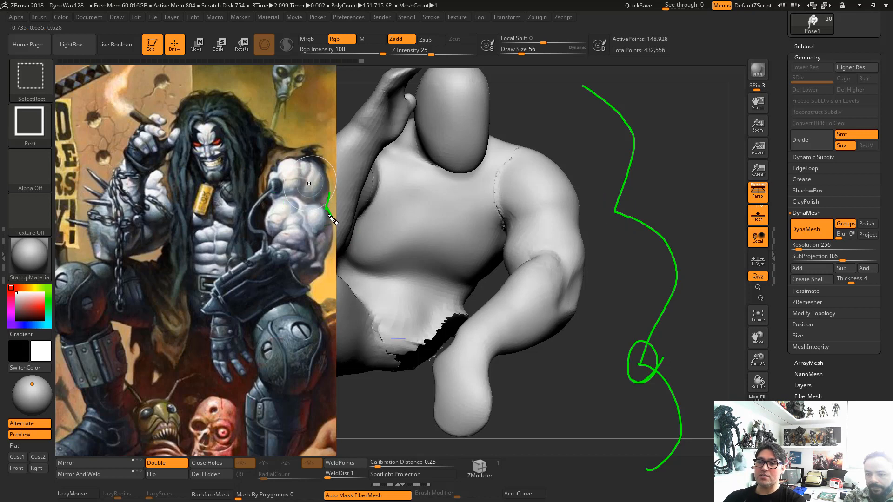
left_click(273, 198)
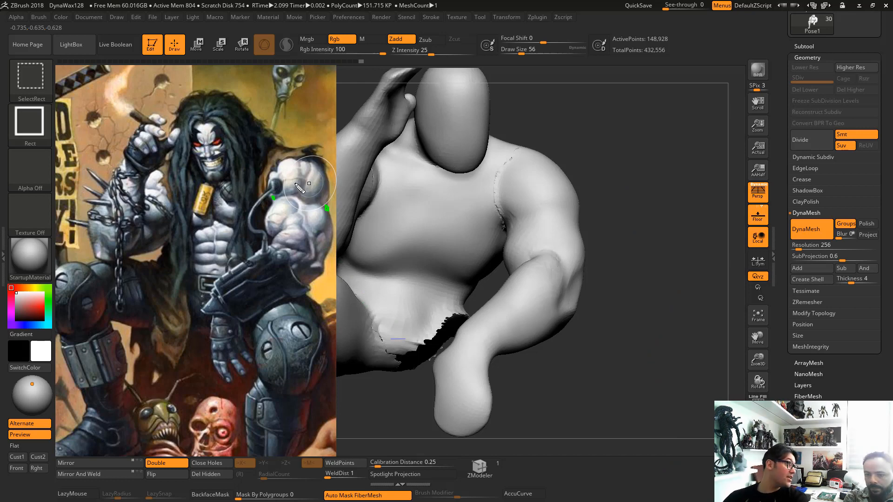
key("Escape")
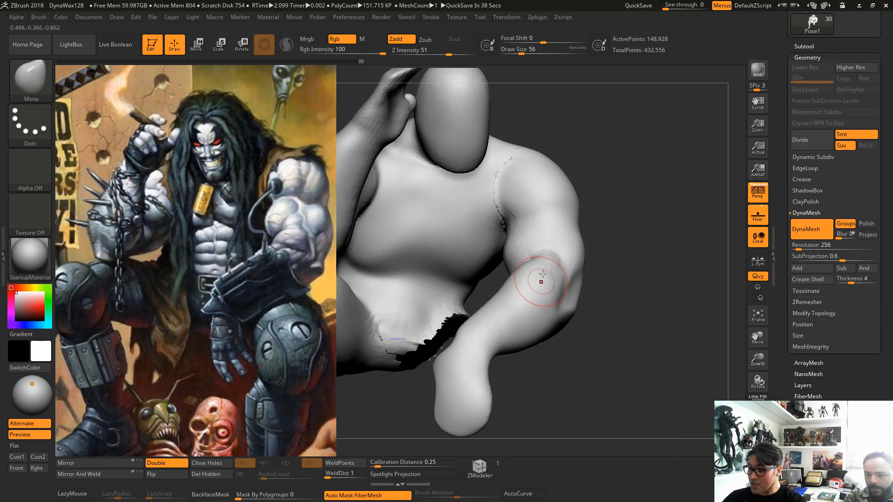
Refine the upper-arm silhouette below the deltoid on both sides with the Move and Move Topological brushes at a draw size of 74
key("space")
left_click_drag(576, 236, 581, 236)
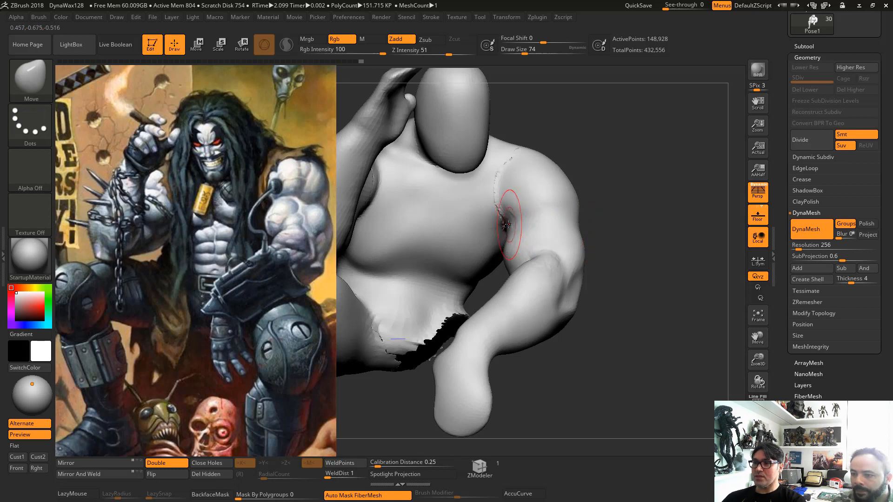
left_click_drag(518, 222, 510, 224)
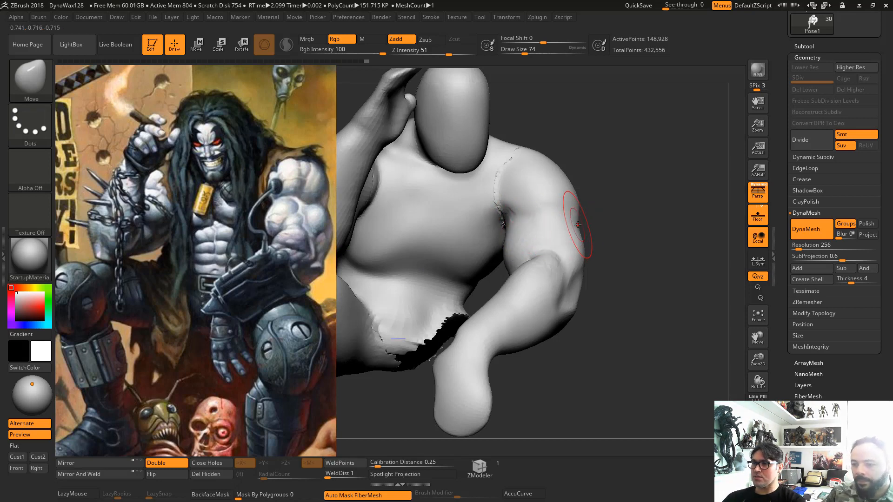
left_click_drag(579, 225, 578, 197)
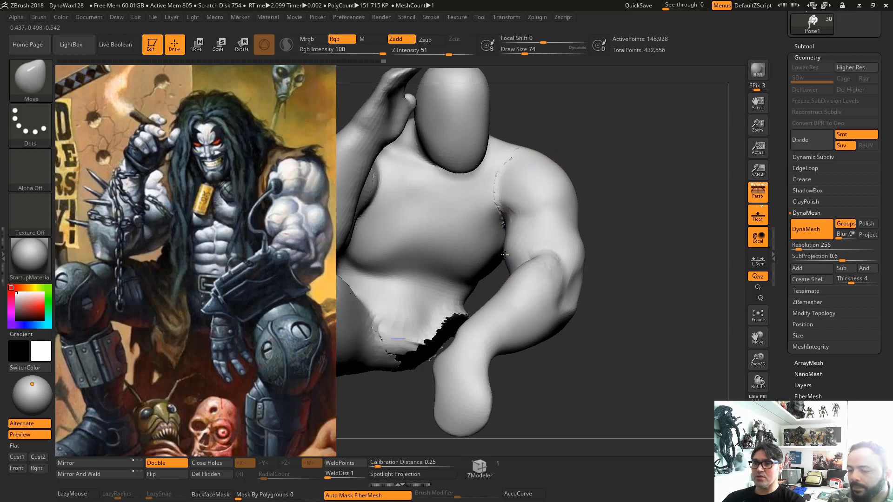
key("b")
key("m")
key("t")
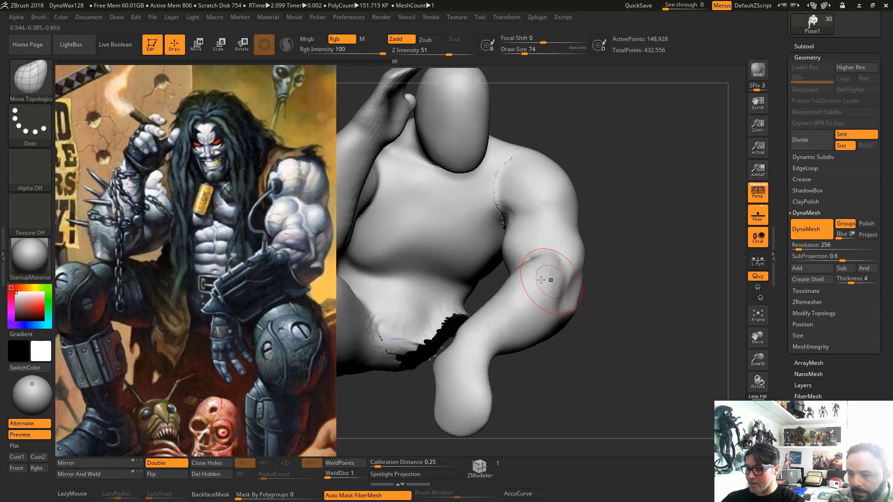
Try ClayBuildup strokes along the biceps and upper forearm at a draw size of 74, and undo them
key("b")
key("c")
key("b")
left_click_drag(531, 202, 507, 293)
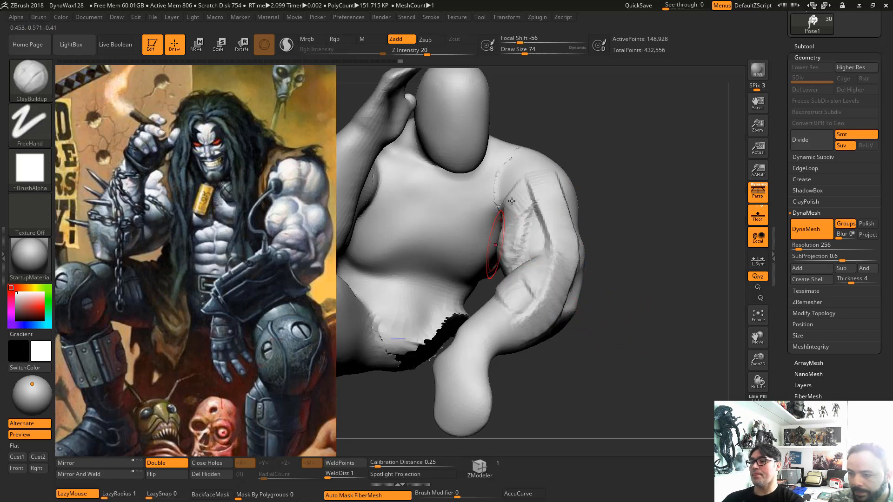
key("ctrl+z")
key("ctrl+z")
key("ctrl+z")
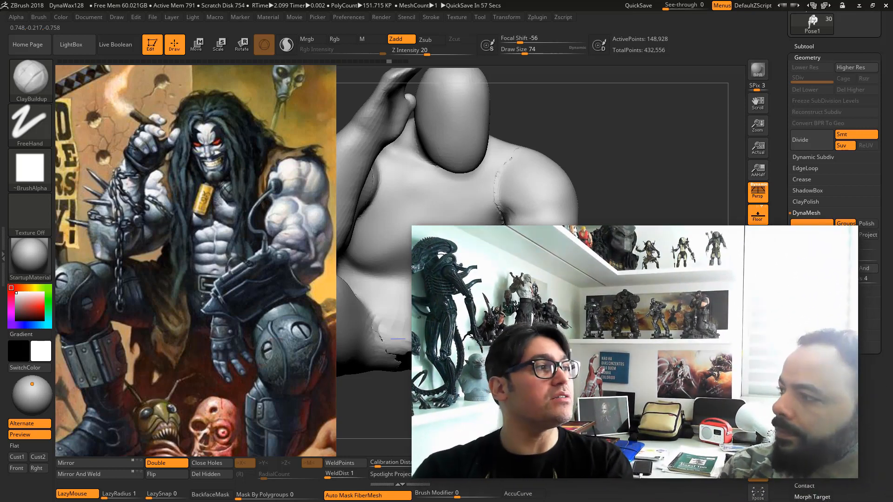
Expand the subtool list, look at the Lobo_pose subtool and return to Pose1
left_click_drag(651, 279, 653, 321)
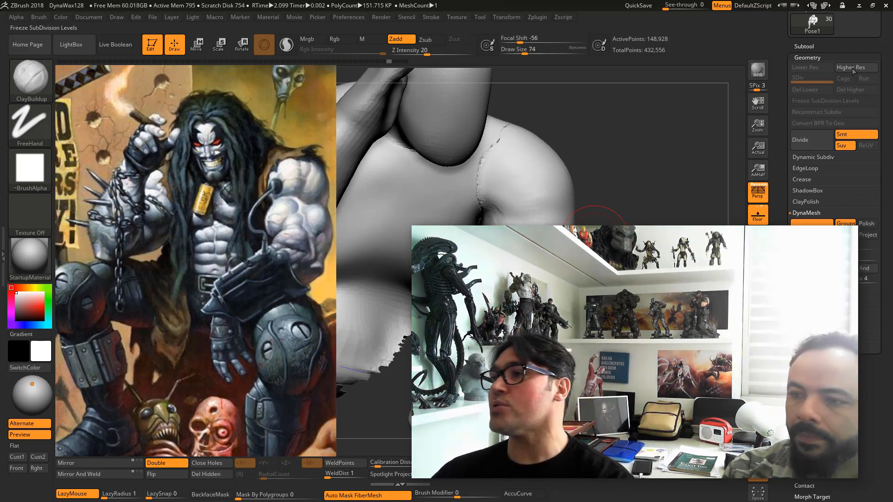
left_click(803, 46)
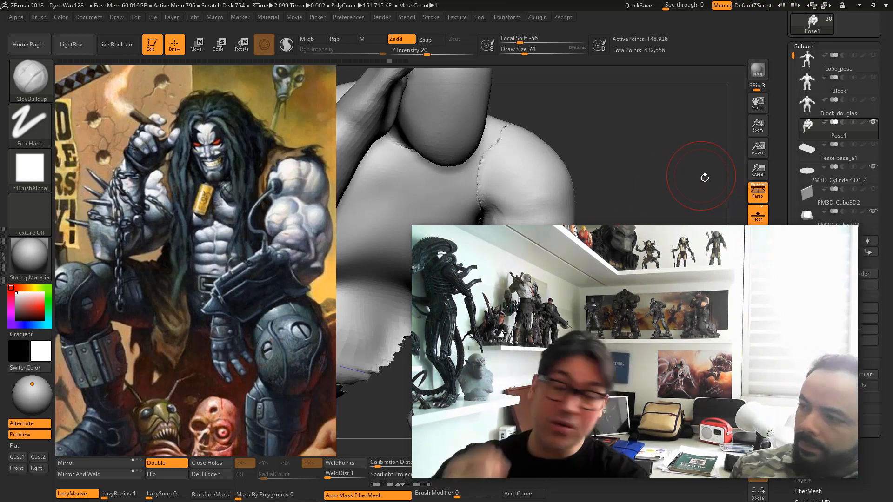
left_click(832, 63)
right_click_drag(236, 347, 414, 246, "alt")
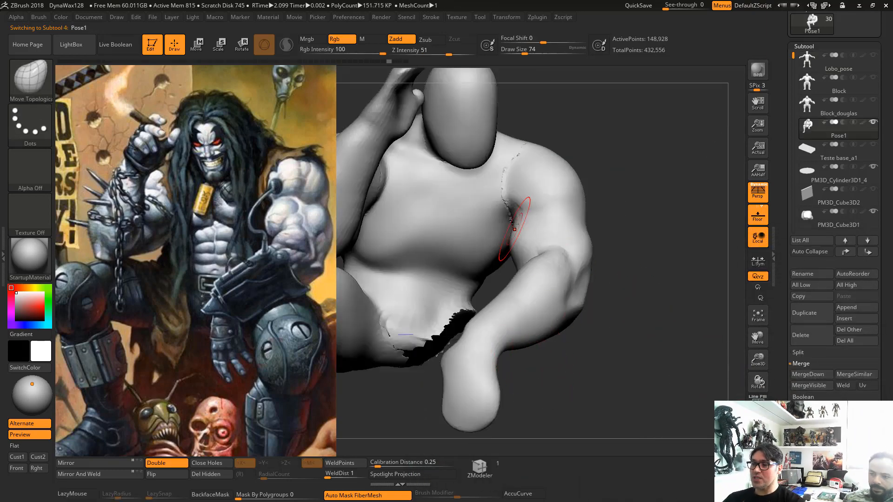
Switch from Move Topological to the ClayBuildup brush and set its draw size to 41
key("space")
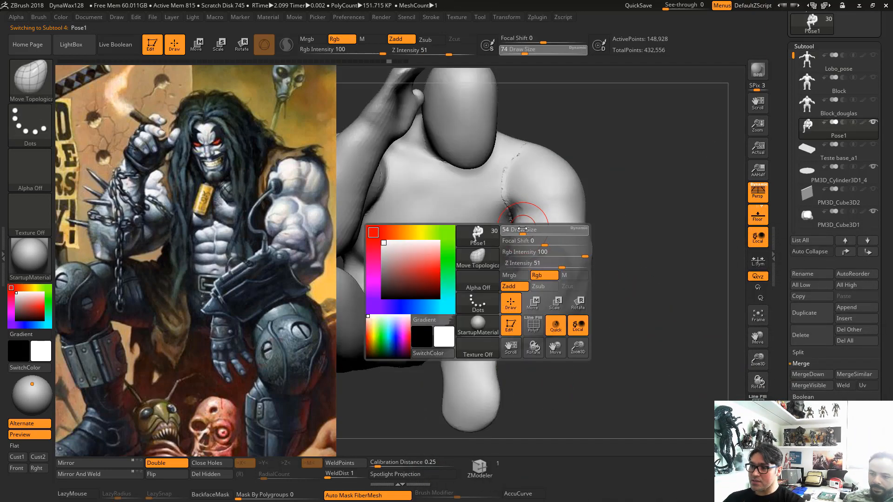
left_click_drag(519, 226, 518, 229)
key("b")
key("c")
key("b")
key("space")
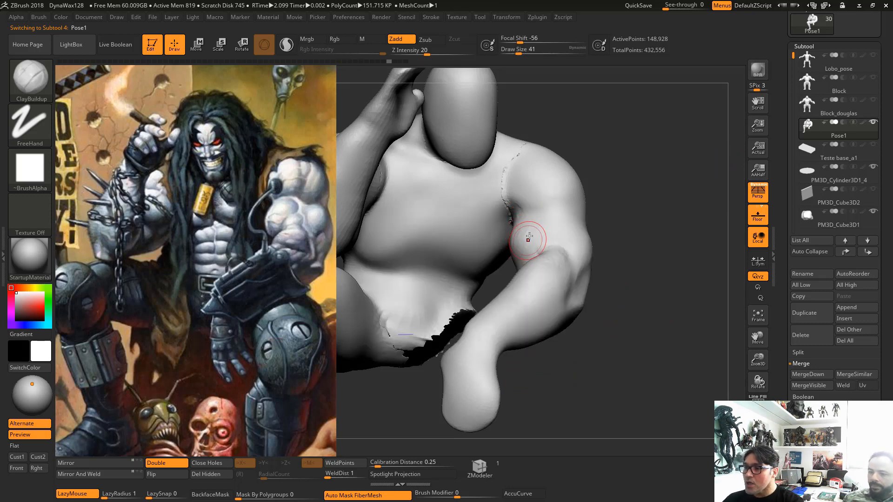
Try ClayBuildup strokes across the biceps, the outer elbow and the biceps-forearm junction at a draw size of 62
key("space")
left_click_drag(525, 230, 558, 237)
mouse_move(614, 242)
left_mouse_down()
mouse_move(589, 297)
mouse_move(600, 305)
left_mouse_up()
key("space")
left_click_drag(549, 232, 554, 232)
mouse_move(626, 307)
left_mouse_down()
mouse_move(629, 261)
mouse_move(632, 293)
left_mouse_up()
key("space")
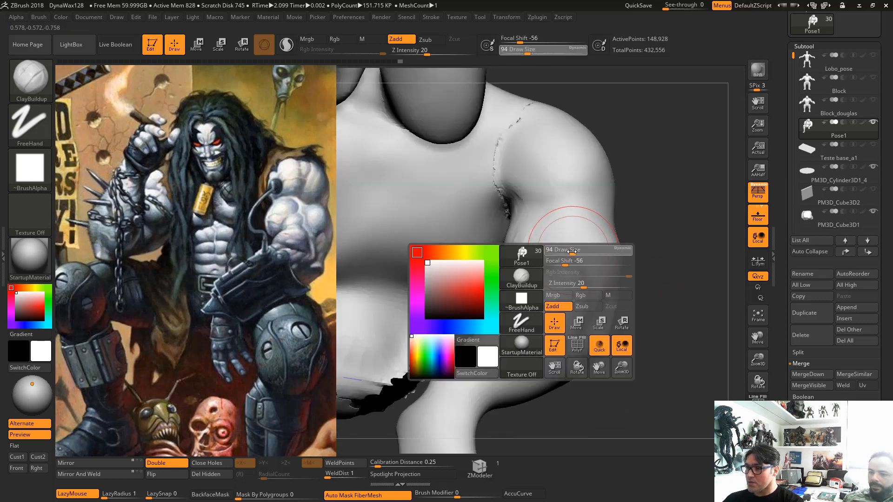
left_click_drag(572, 247, 567, 248)
key("space")
left_click_drag(526, 218, 580, 259)
left_click_drag(591, 249, 603, 284)
mouse_move(555, 241)
left_mouse_down()
mouse_move(555, 260)
mouse_move(593, 298)
mouse_move(588, 320)
left_mouse_up()
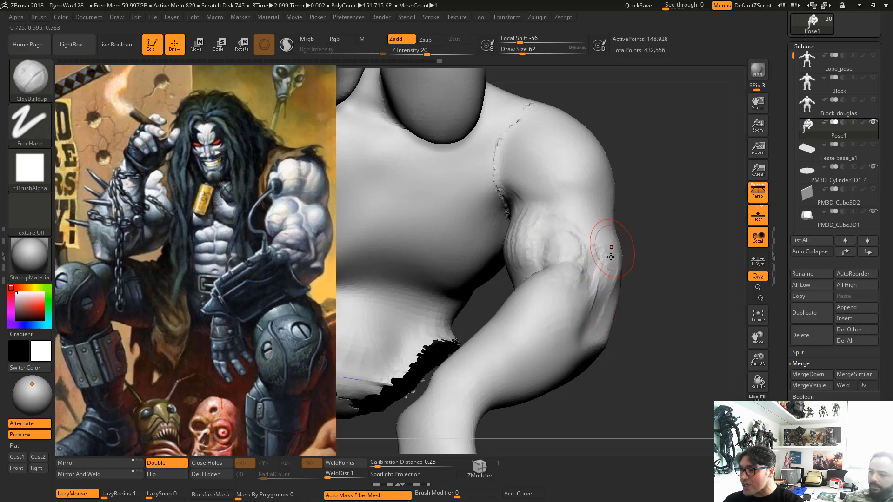
Try extending the ClayBuildup strokes from the outer elbow up over the biceps top and lower deltoid
left_click_drag(609, 256, 595, 286)
mouse_move(591, 220)
left_mouse_down()
mouse_move(599, 251)
mouse_move(571, 242)
mouse_move(538, 269)
mouse_move(562, 217)
mouse_move(557, 232)
left_mouse_up()
left_click_drag(554, 233, 540, 215)
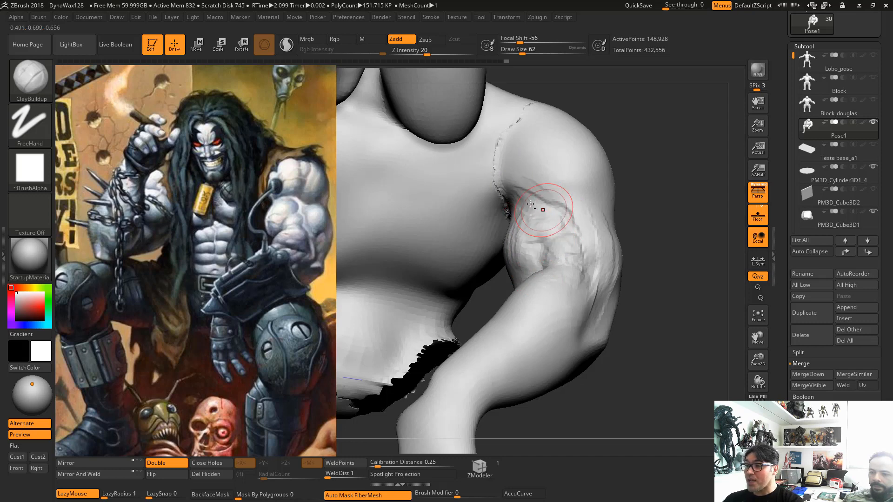
mouse_move(509, 182)
left_mouse_down()
mouse_move(572, 203)
mouse_move(583, 170)
left_mouse_up()
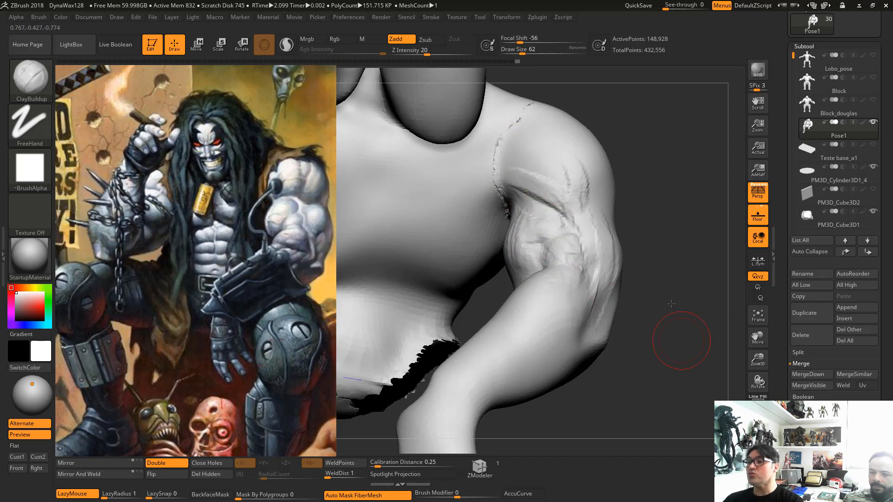
Undo the ClayBuildup strokes made on the deltoid, biceps and elbow
left_click_drag(682, 348, 605, 291, "alt")
key("ctrl+z")
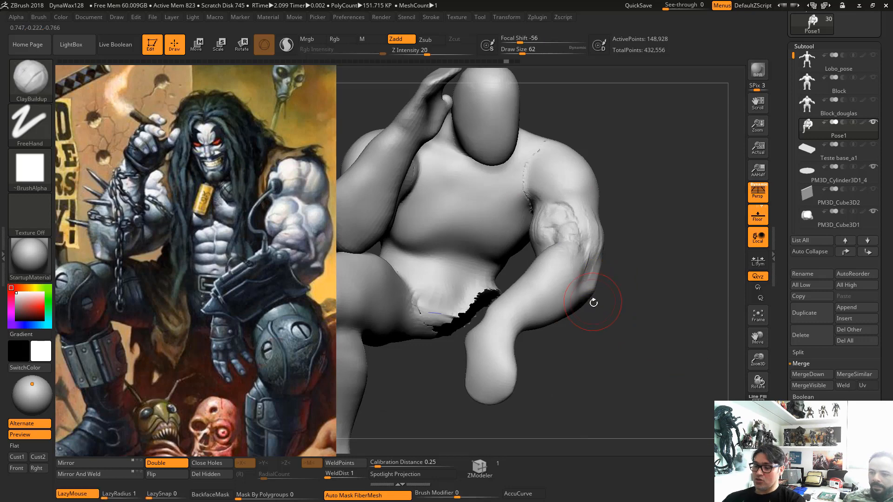
key("ctrl+z")
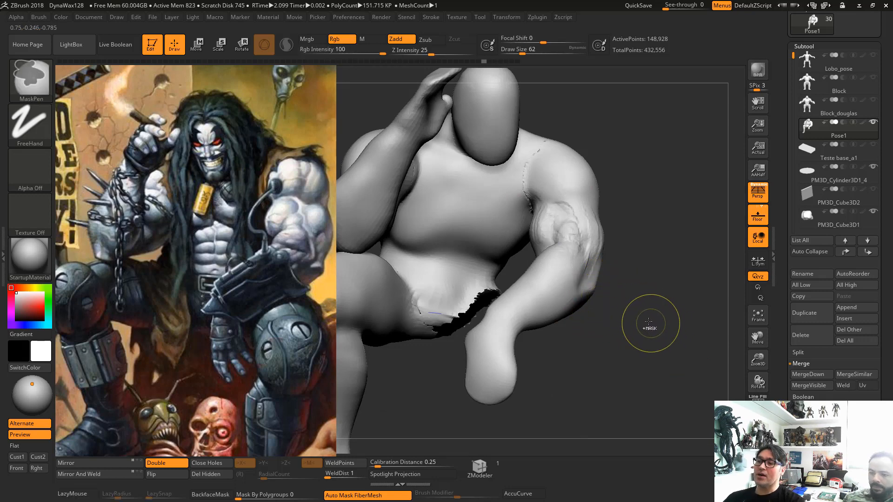
key("ctrl+z")
key("ctrl+z")
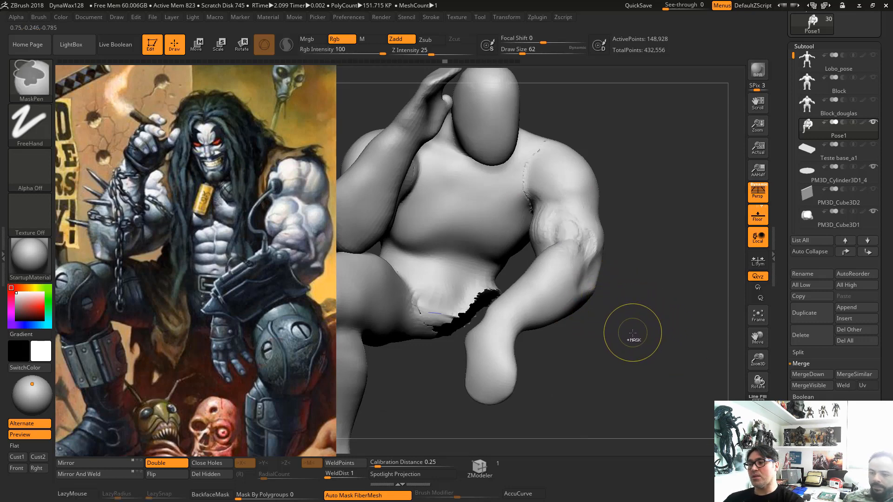
key("ctrl+z")
Adjust the outer elbow contour with the Move Topological brush at a draw size of 87, accepting the removal of newer undo history entries
mouse_move(608, 354)
left_mouse_down()
mouse_move(638, 358)
mouse_move(611, 369)
mouse_move(596, 313)
left_mouse_up()
key("b")
key("m")
key("t")
key("space")
left_click_drag(576, 259, 582, 259)
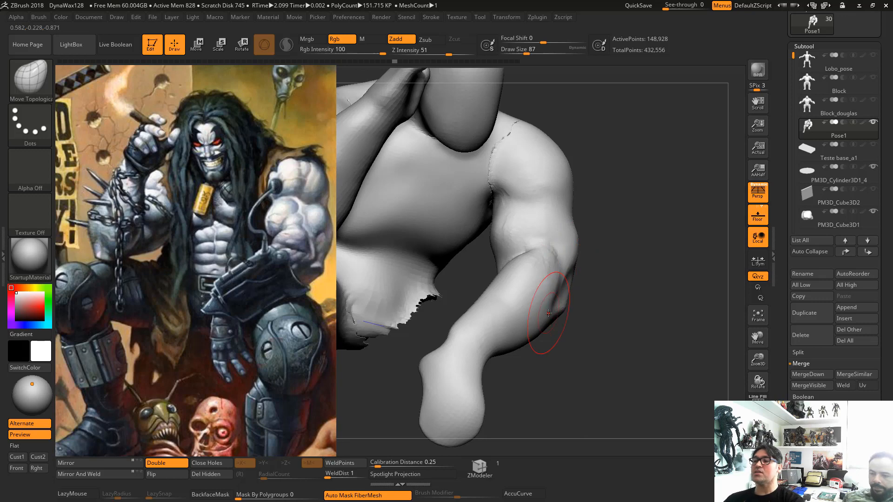
left_click_drag(573, 351, 596, 357)
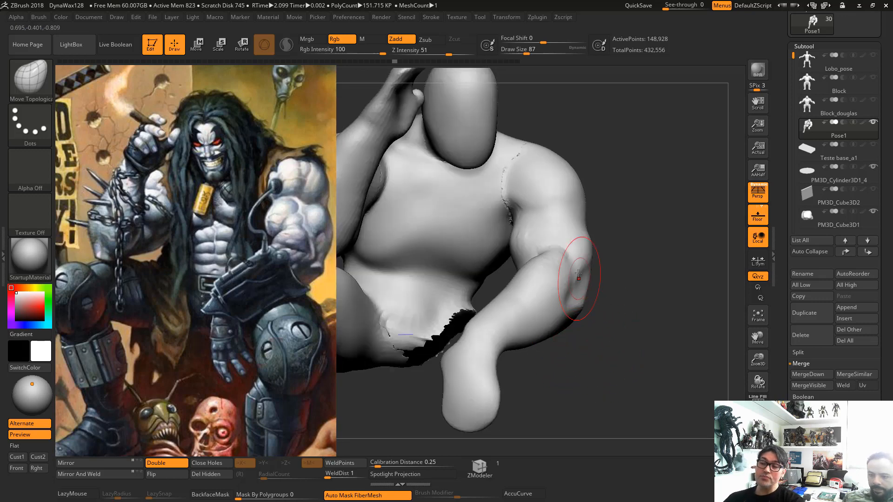
left_click(587, 255)
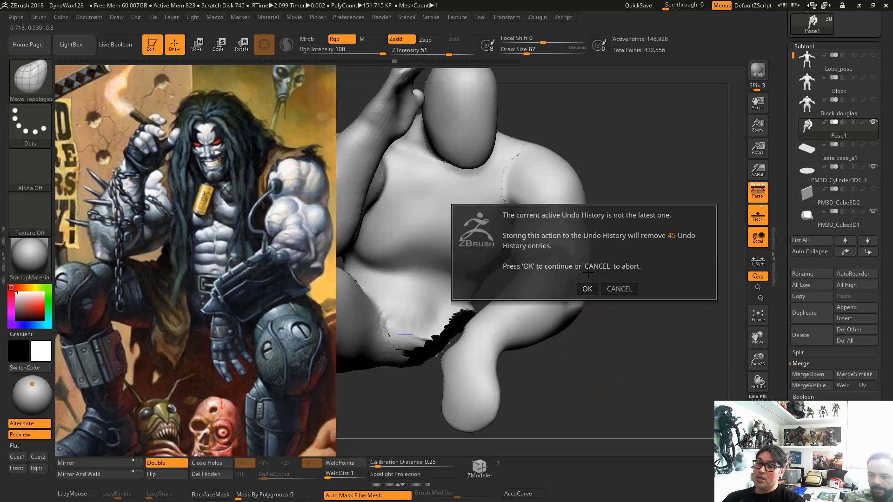
left_click(587, 289)
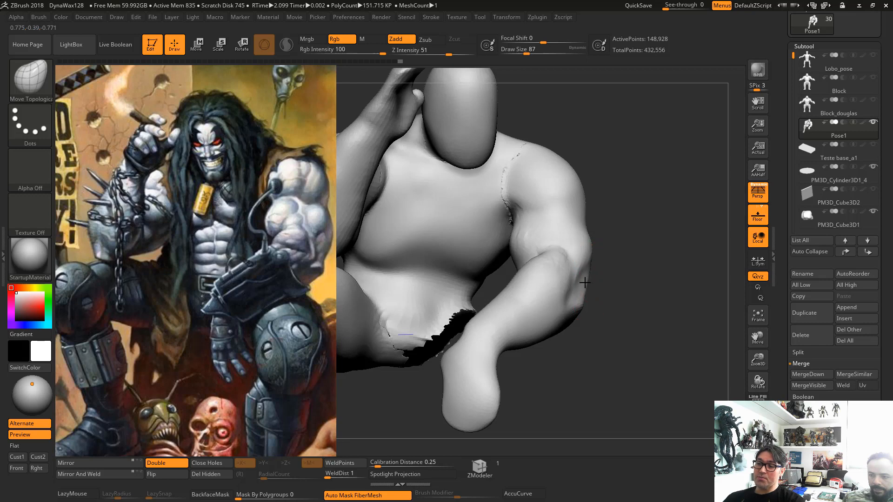
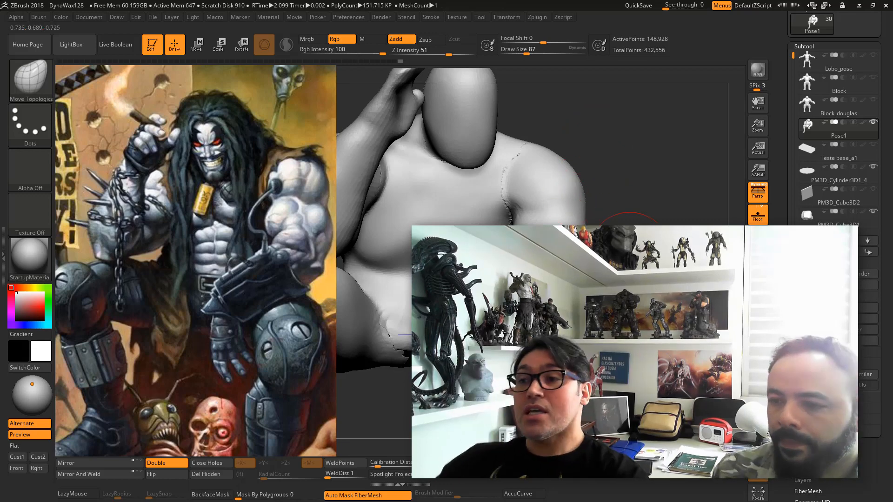
Switch to the ClayBuildup brush with a draw size of 35 and a Z intensity of 7
key("space")
left_click_drag(526, 202, 523, 202)
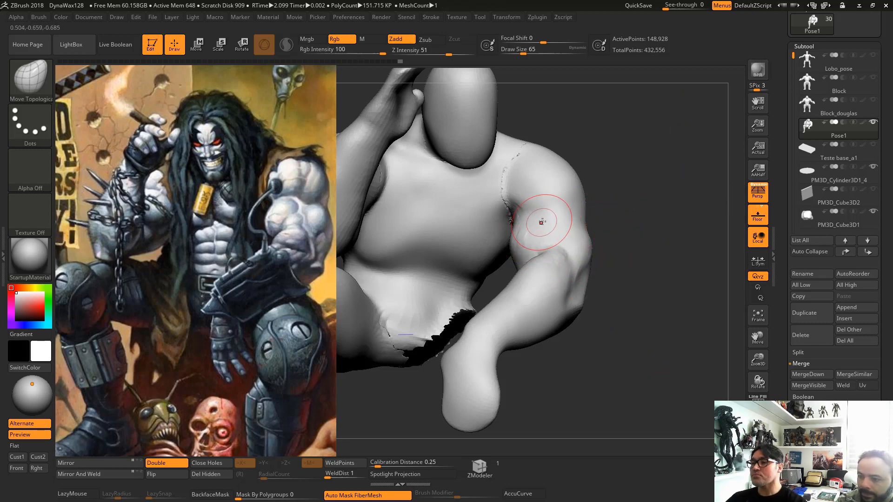
key("space")
left_click_drag(545, 205, 537, 205)
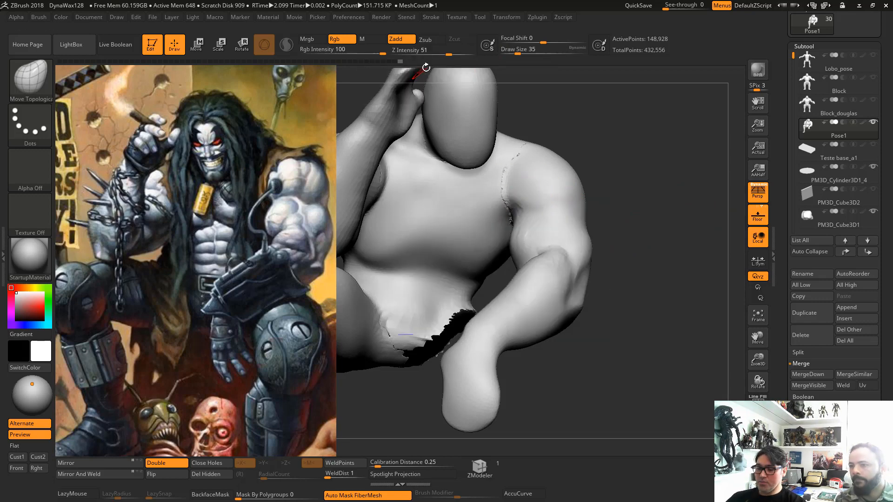
key("b")
key("c")
key("b")
left_click(416, 50)
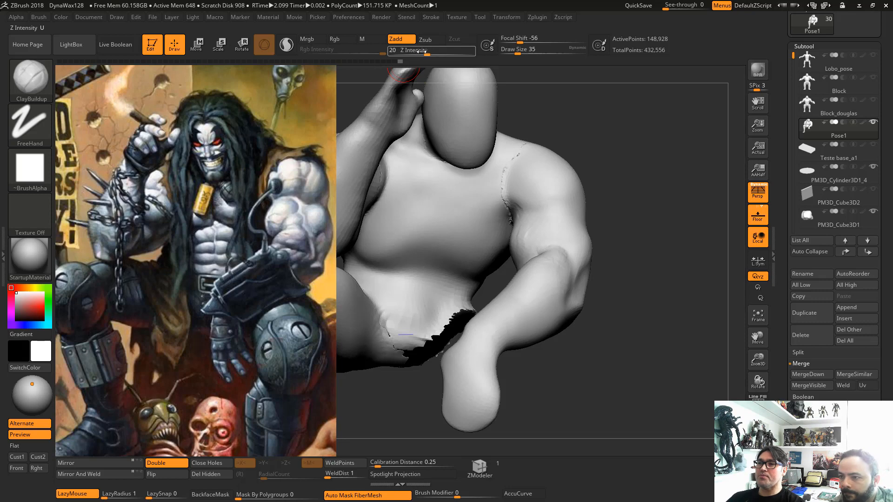
type("7")
key("Return")
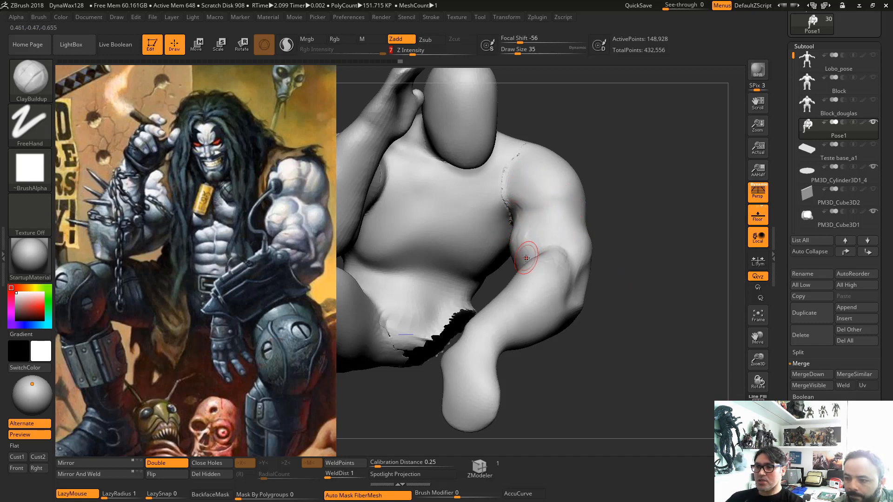
Mark the diagonal across the biceps and the line under the deltoid on the reference arm in green, then clear the marks
key("ctrl+shift")
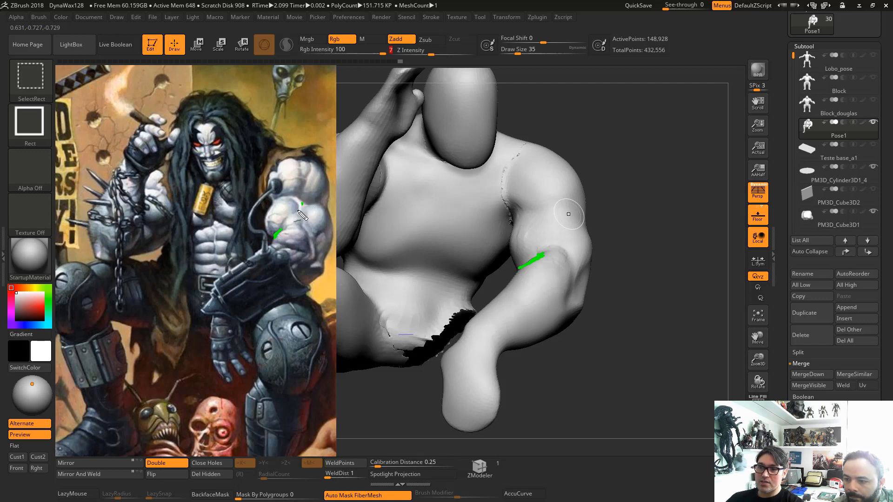
left_click_drag(301, 213, 302, 204)
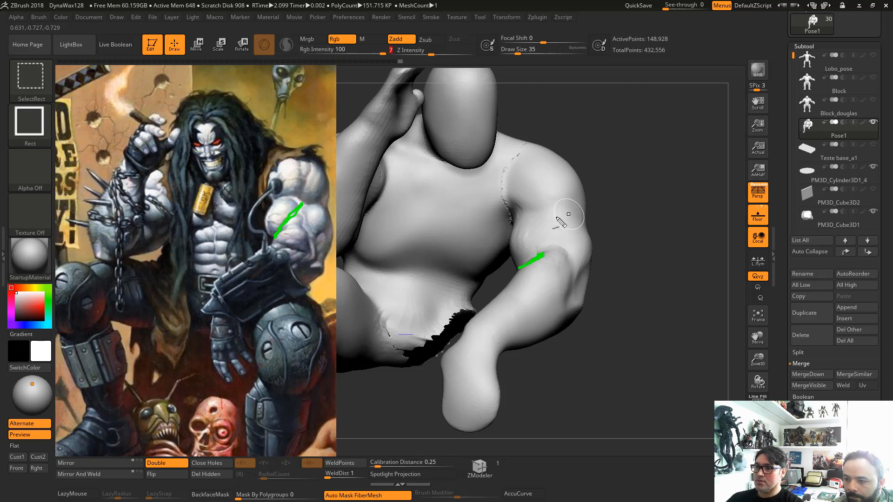
left_click_drag(273, 195, 358, 212)
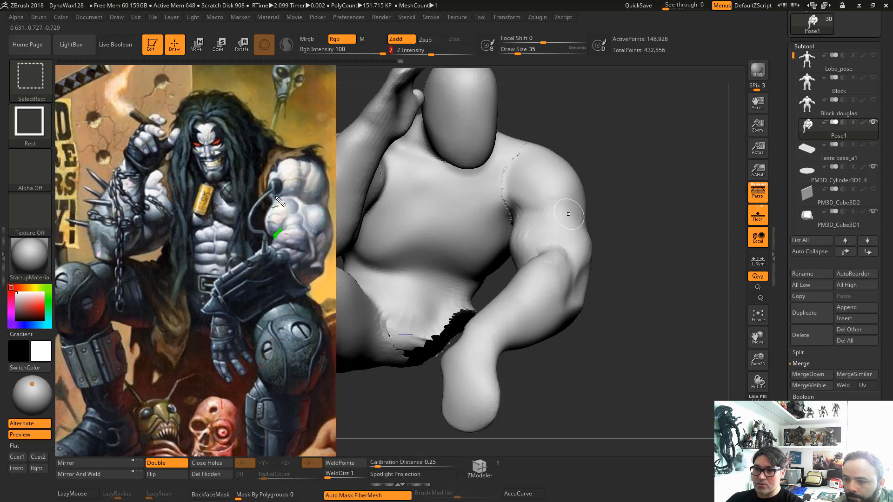
left_click_drag(276, 197, 317, 208)
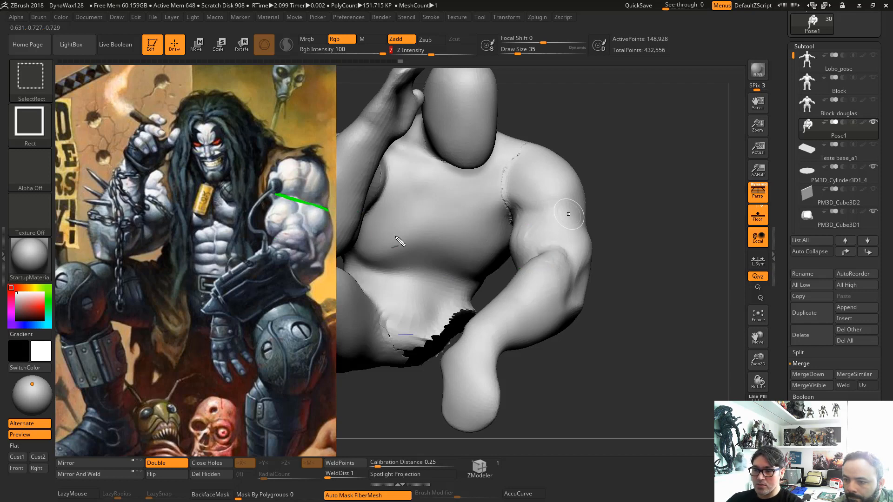
key("Escape")
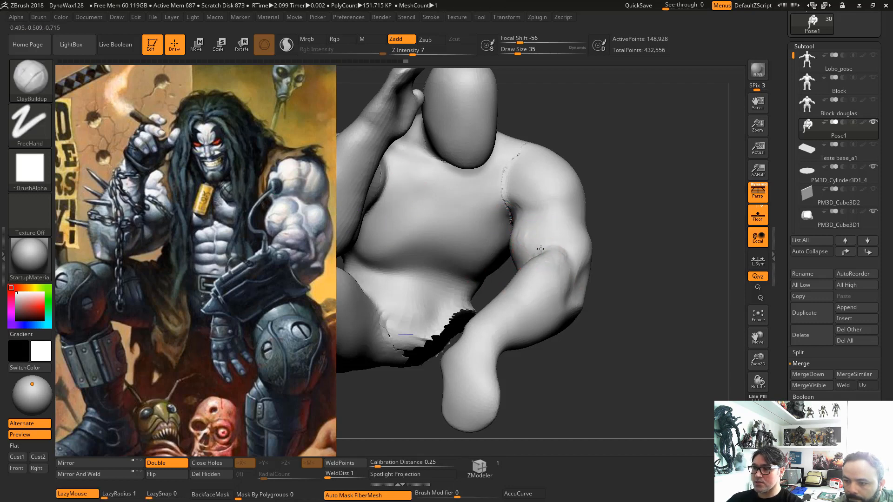
Carve the crease below the deltoid and add light ClayBuildup strokes up the middle of the deltoid
key("shift")
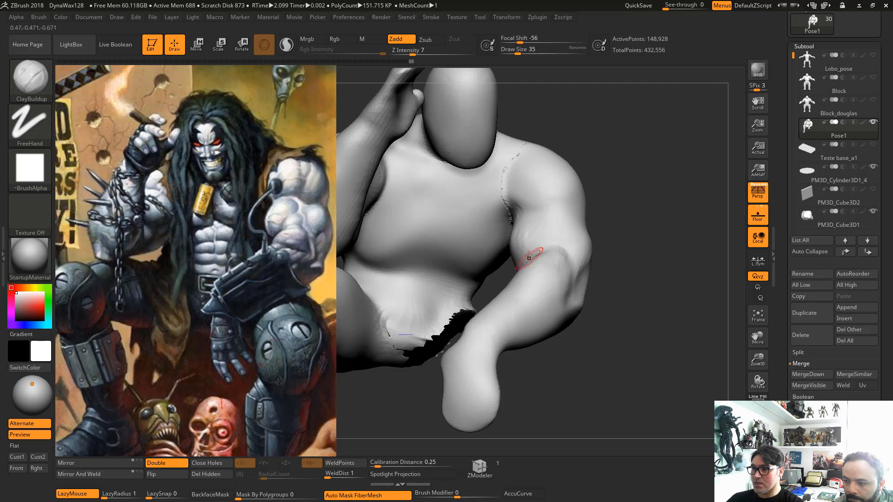
left_click_drag(505, 208, 553, 213, "alt")
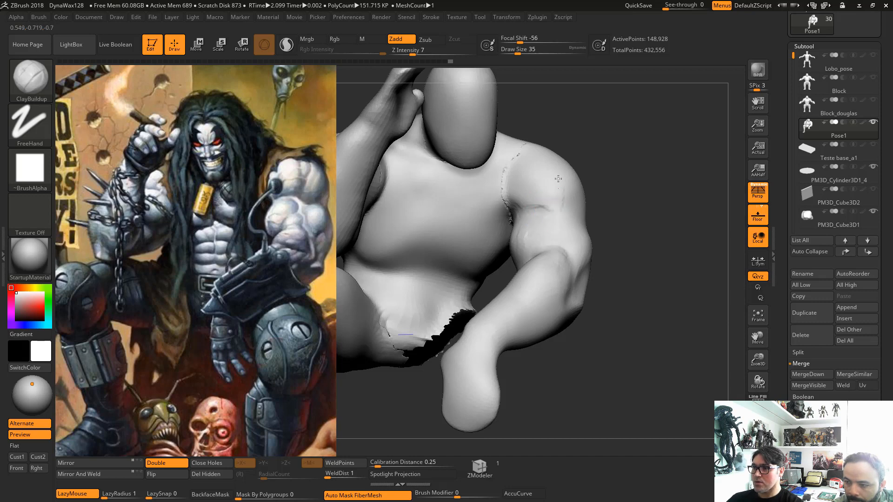
left_click_drag(557, 172, 557, 167)
left_click_drag(550, 201, 550, 169)
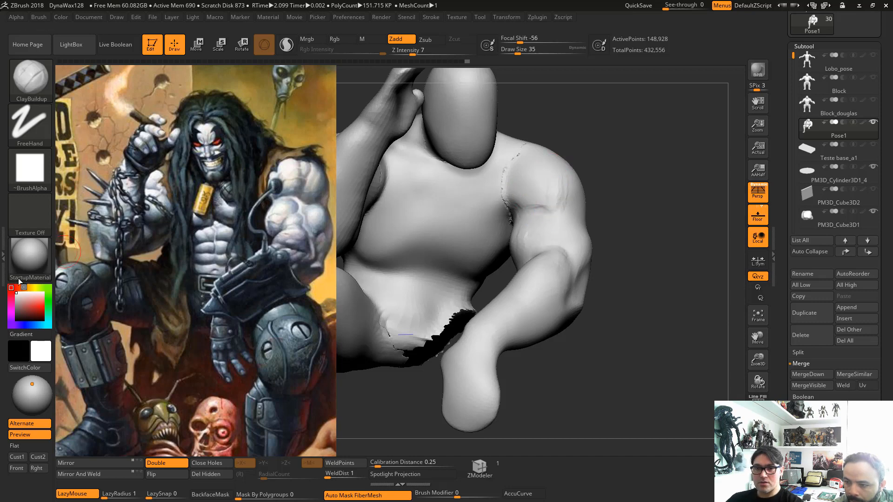
Darken the current colour to a mid grey so the model's surface shading reads better
left_click(17, 299)
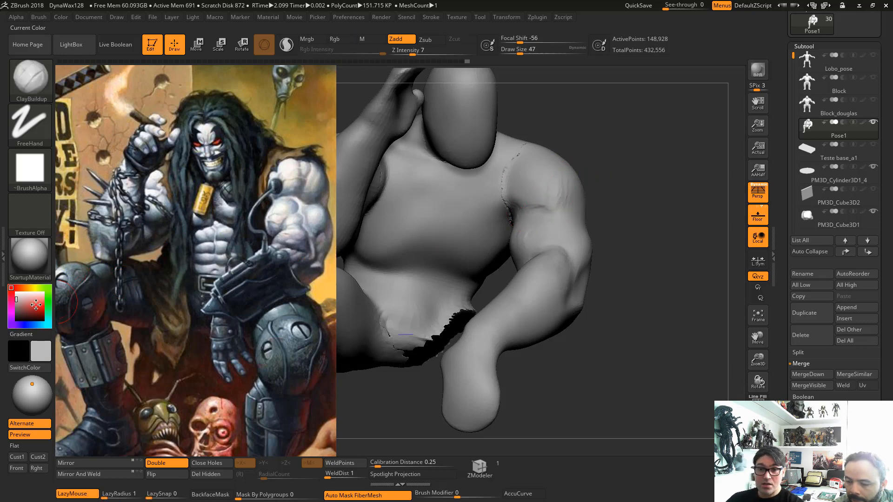
left_click(16, 290)
left_click(16, 303)
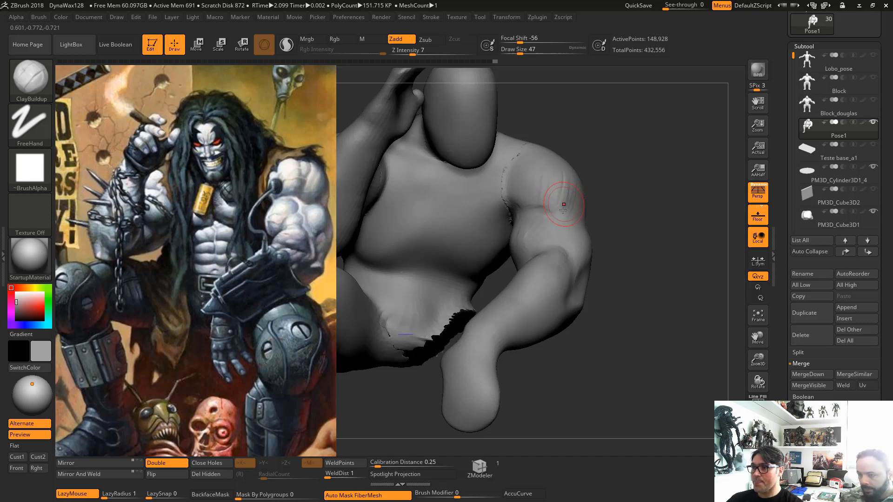
Build up the deltoid's lower and middle fibres with vertical ClayBuildup strokes at a draw size of 47
mouse_move(557, 209)
left_mouse_down()
mouse_move(544, 171)
mouse_move(558, 155)
left_mouse_up()
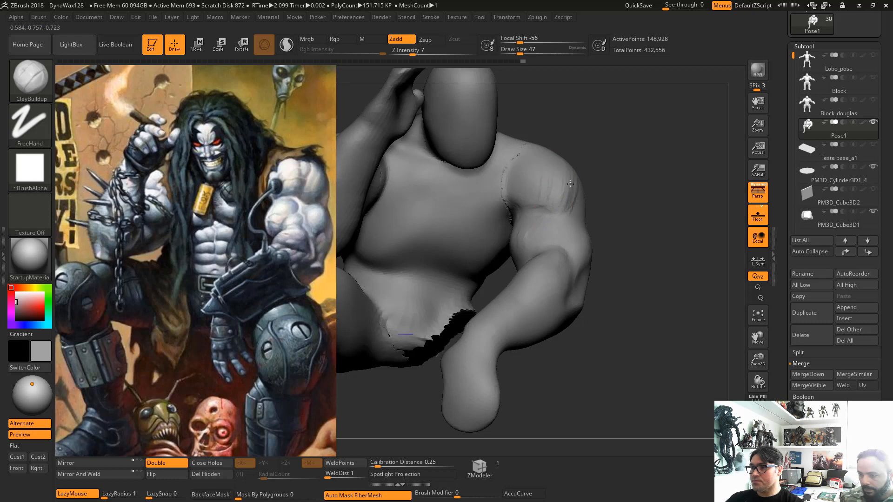
mouse_move(568, 212)
left_mouse_down()
mouse_move(574, 201)
mouse_move(543, 202)
mouse_move(541, 190)
mouse_move(563, 178)
left_mouse_up()
left_click_drag(559, 212, 556, 188)
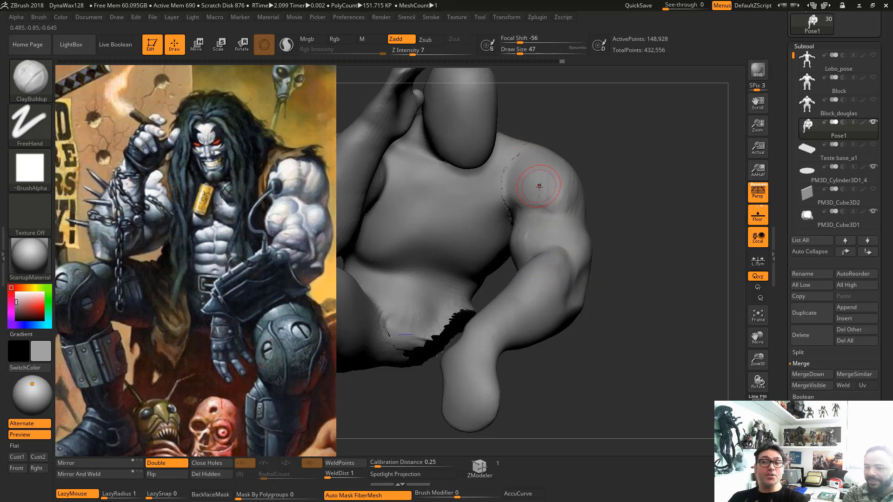
Try green annotation strokes over the deltoid of the reference arm, and undo them
key("ctrl+shift")
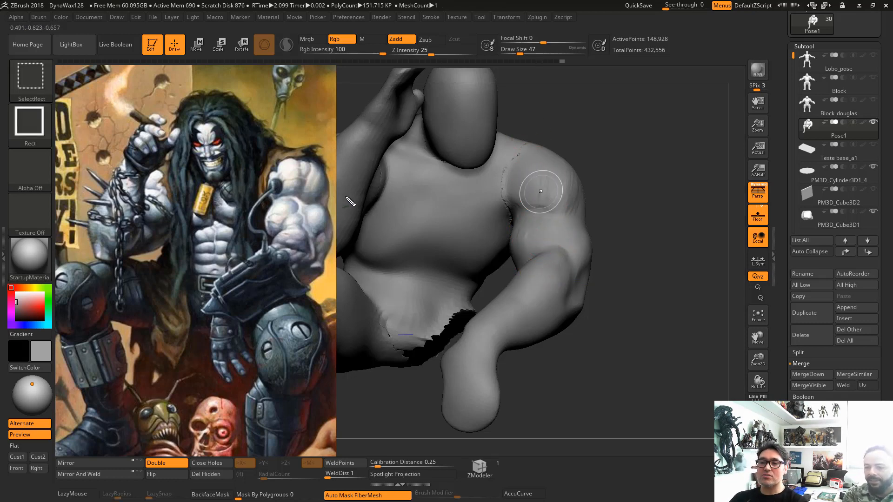
mouse_move(312, 168)
left_mouse_down()
mouse_move(321, 162)
mouse_move(307, 183)
mouse_move(322, 209)
left_mouse_up()
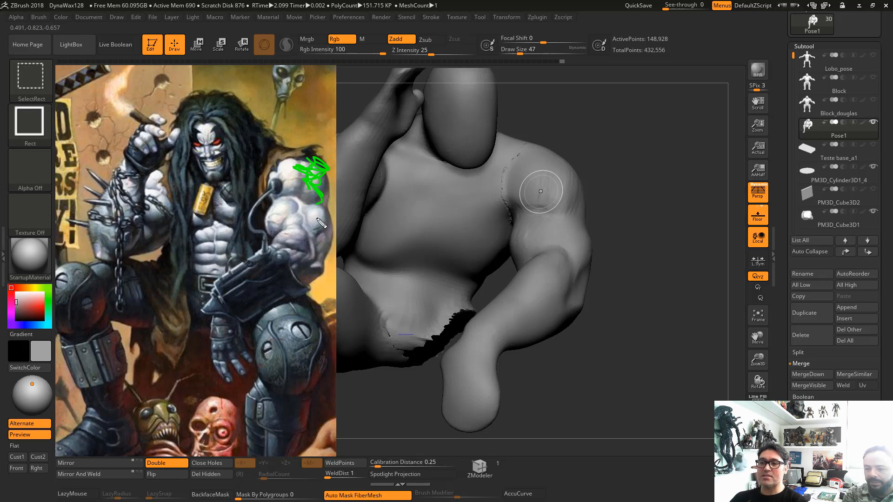
key("ctrl+z")
key("ctrl+z")
mouse_move(312, 164)
left_mouse_down()
mouse_move(310, 204)
mouse_move(298, 198)
left_mouse_up()
key("ctrl+z")
key("ctrl+z")
key("ctrl+z")
Mark the deltoid fibres converging on their insertion and the biceps contours below them in green on the reference arm
mouse_move(311, 194)
left_mouse_down()
mouse_move(304, 204)
mouse_move(311, 204)
left_mouse_up()
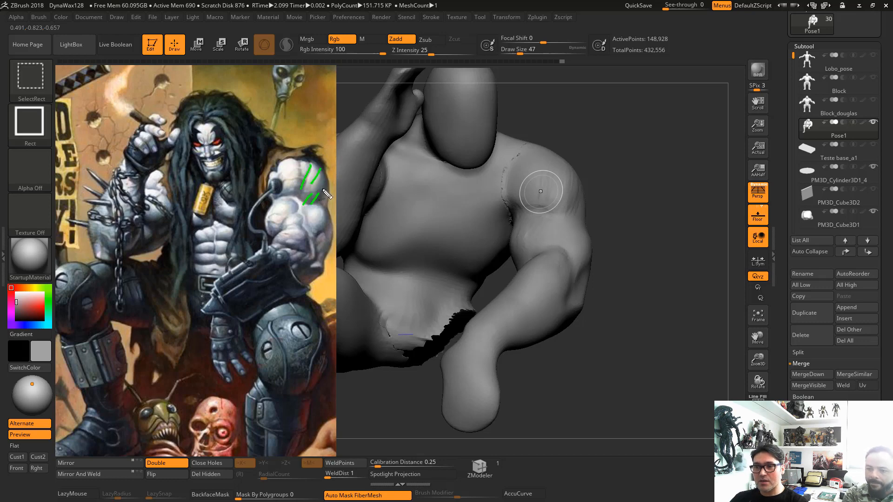
mouse_move(300, 173)
left_mouse_down()
mouse_move(294, 197)
mouse_move(316, 207)
left_mouse_up()
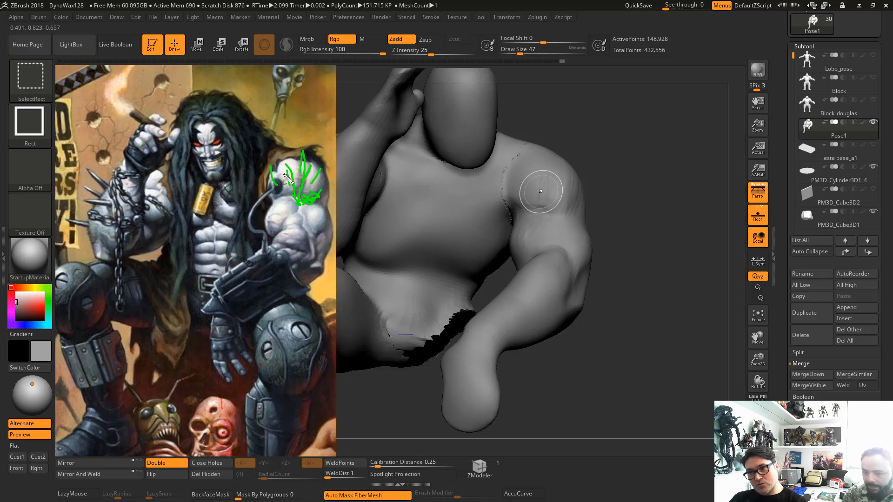
left_click_drag(271, 161, 299, 200)
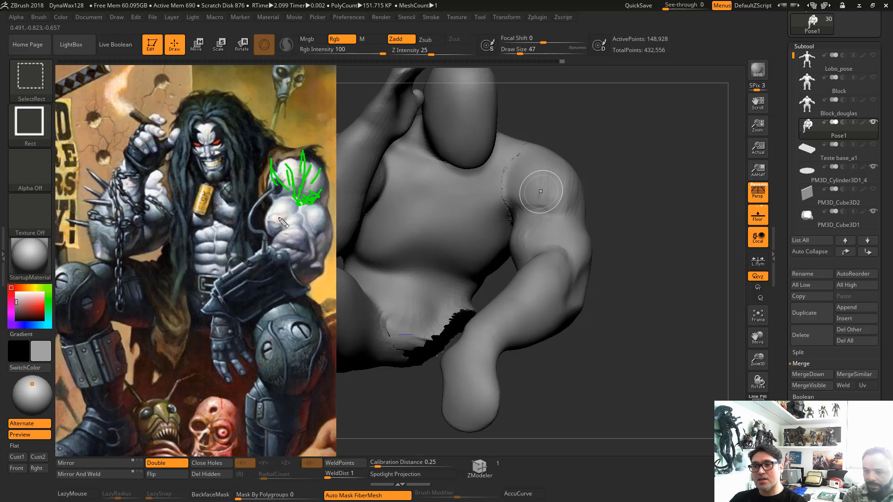
key("ctrl+z")
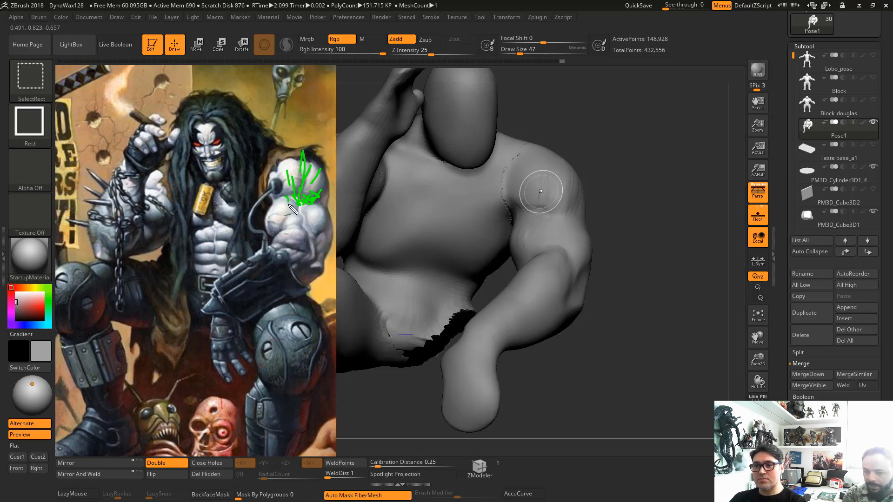
mouse_move(289, 209)
left_mouse_down()
mouse_move(281, 228)
mouse_move(306, 240)
left_mouse_up()
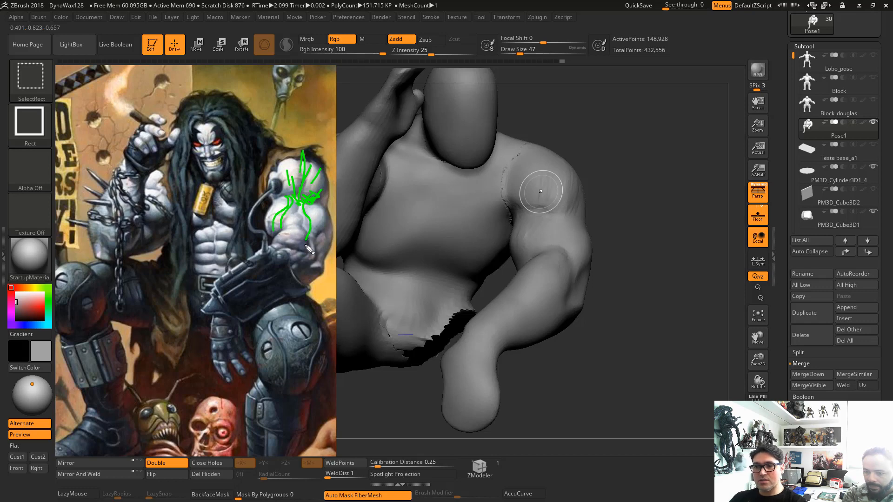
Sketch green contour strokes along the biceps and inner elbow of the reference arm, and undo the latest ones
left_click_drag(304, 207, 307, 257)
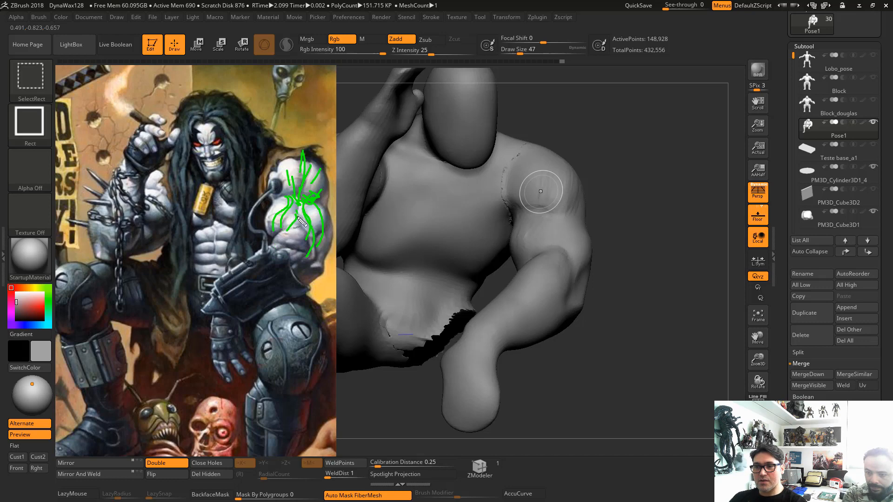
left_click_drag(304, 214, 263, 260)
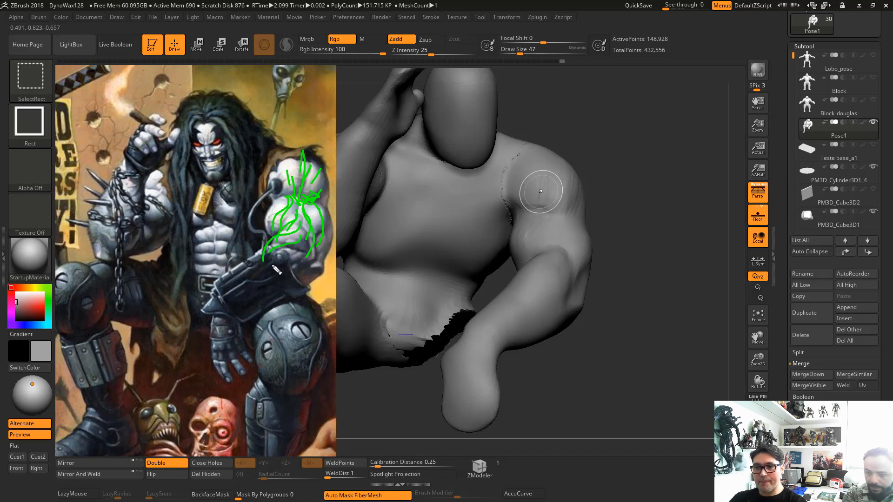
key("ctrl+z")
key("ctrl+z")
key("ctrl+z")
Mark the forearm's length, the outer upper arm and the deltoid fibres with green strokes on the reference arm
mouse_move(297, 214)
left_mouse_down()
mouse_move(269, 249)
mouse_move(285, 250)
mouse_move(263, 261)
mouse_move(239, 296)
left_mouse_up()
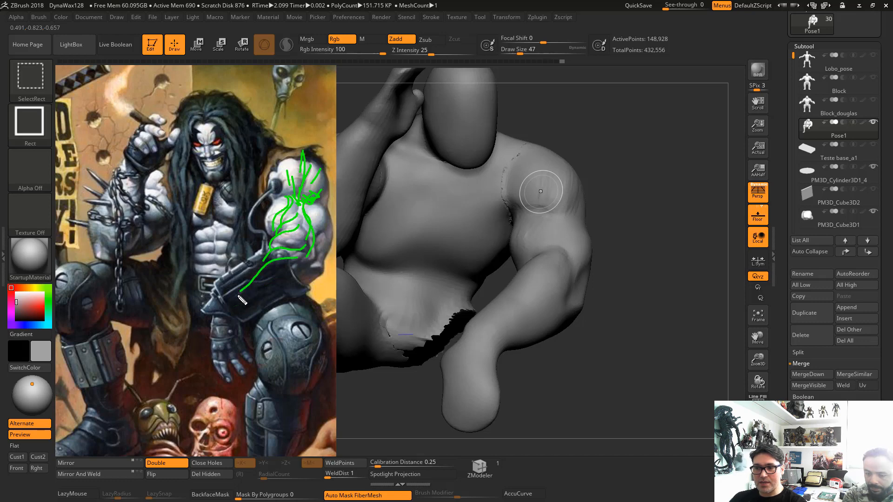
mouse_move(285, 270)
left_mouse_down()
mouse_move(203, 314)
mouse_move(217, 323)
mouse_move(279, 298)
left_mouse_up()
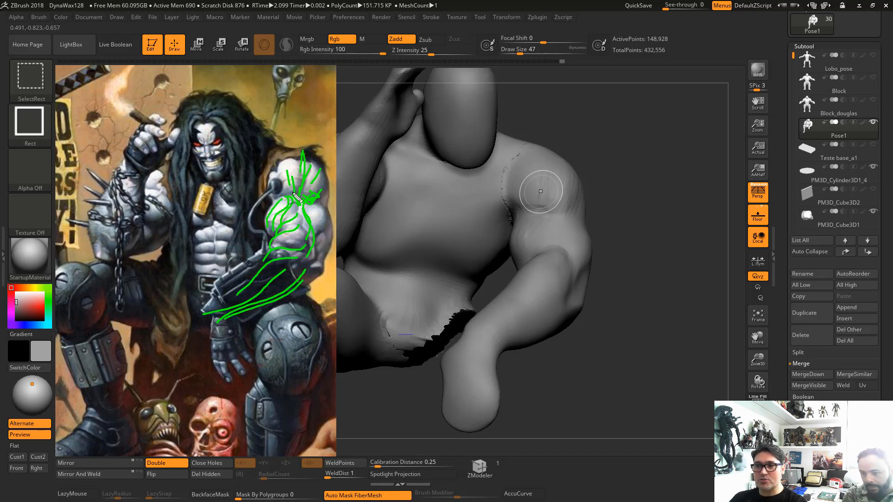
left_click_drag(327, 210, 315, 259)
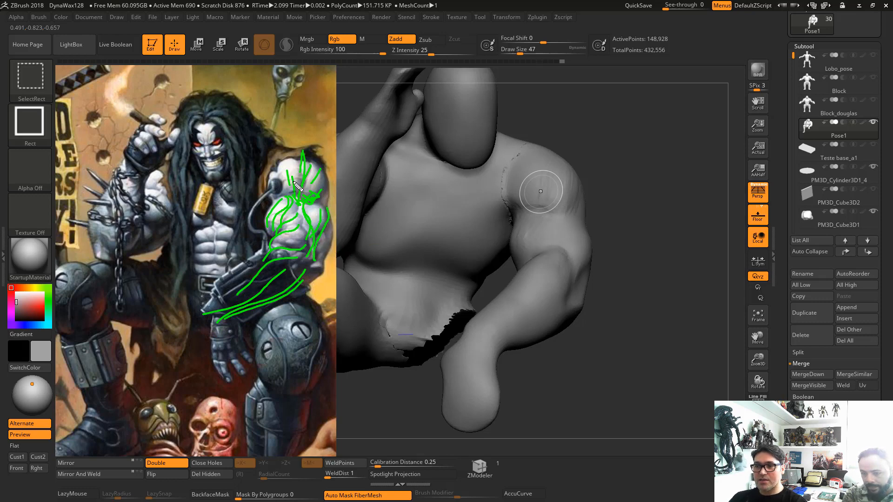
mouse_move(281, 185)
left_mouse_down()
mouse_move(277, 169)
mouse_move(278, 197)
mouse_move(327, 176)
left_mouse_up()
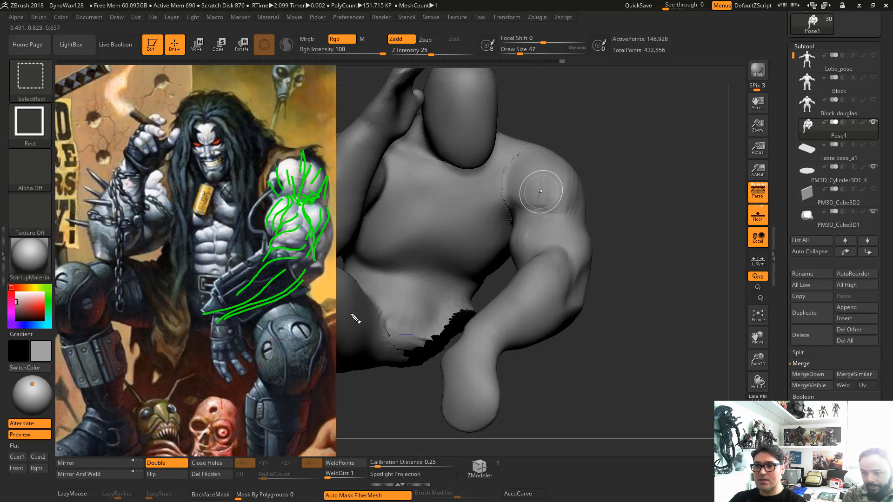
Try an angular green line across the model's shoulder and upper arm, and undo it
mouse_move(666, 255)
left_mouse_down()
mouse_move(651, 139)
mouse_move(549, 265)
mouse_move(598, 227)
left_mouse_up()
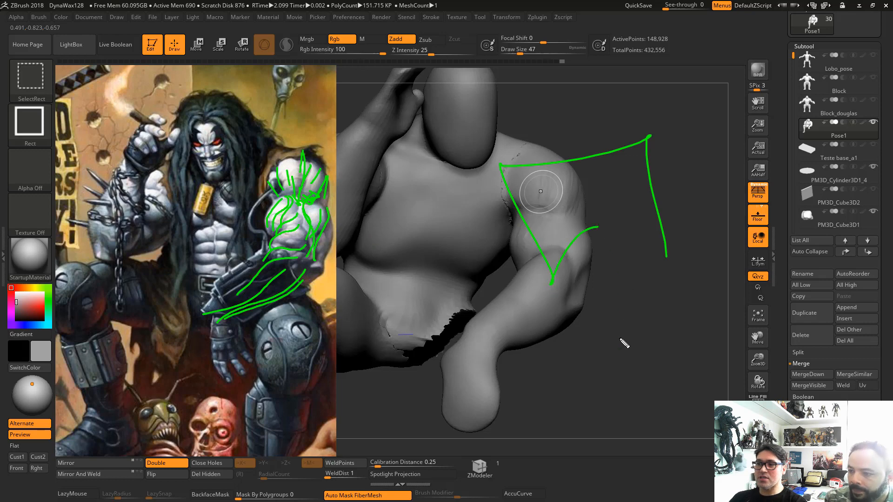
key("ctrl+z")
key("ctrl+z")
Sketch flowing curved green strokes over the model and the empty space around it, and clear all annotations
left_click_drag(608, 325, 540, 202)
left_click_drag(554, 265, 459, 187)
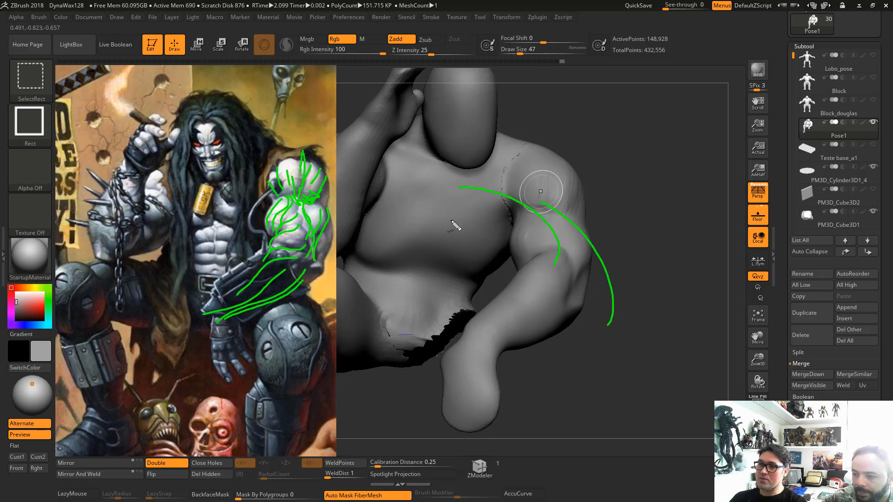
left_click_drag(499, 222, 400, 126)
mouse_move(435, 158)
left_mouse_down()
mouse_move(421, 145)
mouse_move(422, 52)
left_mouse_up()
mouse_move(448, 95)
left_mouse_down()
mouse_move(499, 27)
mouse_move(640, 74)
left_mouse_up()
mouse_move(521, 49)
left_mouse_down()
mouse_move(608, 116)
mouse_move(565, 176)
mouse_move(653, 219)
left_mouse_up()
left_click_drag(612, 170, 734, 163)
left_click_drag(631, 251, 640, 350)
left_click_drag(659, 252, 776, 225)
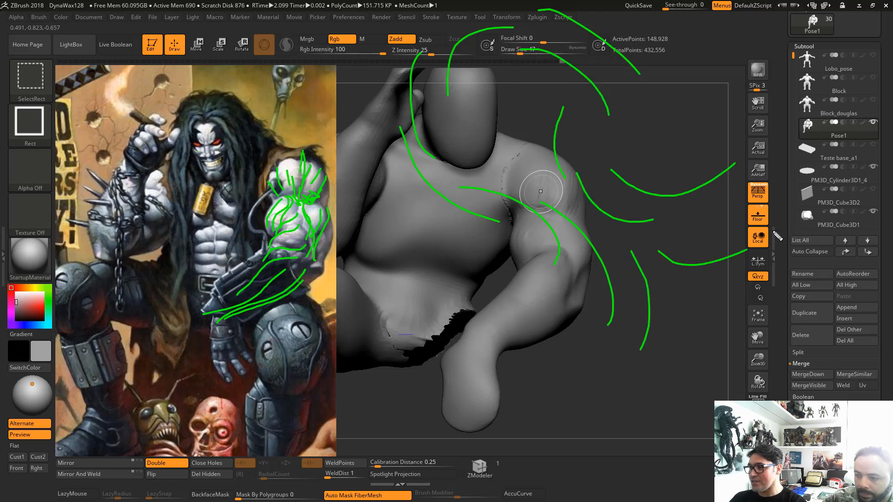
left_click_drag(663, 325, 594, 421)
left_click_drag(587, 378, 458, 384)
left_click_drag(524, 362, 604, 293)
left_click_drag(480, 234, 505, 332)
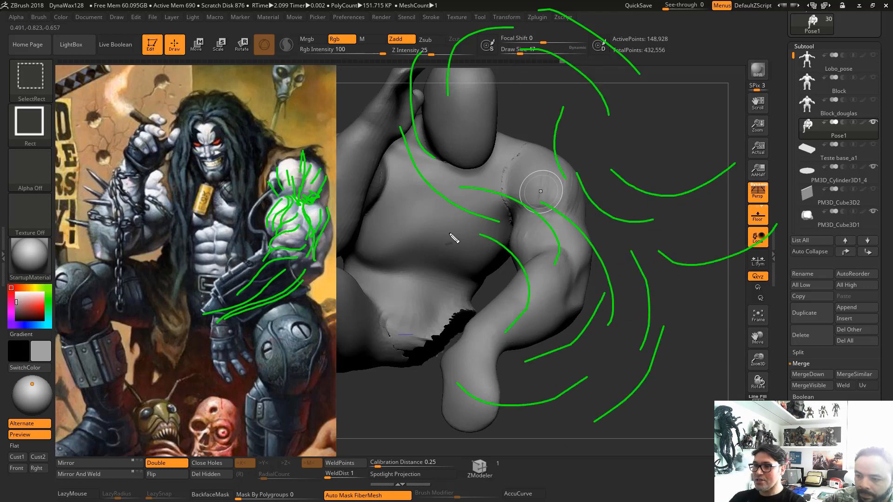
mouse_move(484, 278)
left_mouse_down()
mouse_move(407, 239)
mouse_move(336, 146)
left_mouse_up()
left_click_drag(366, 175, 353, 106)
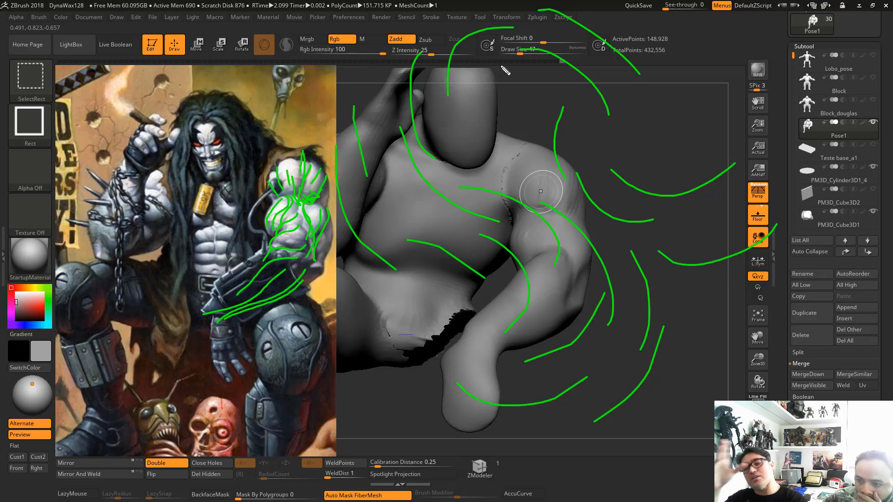
key("Escape")
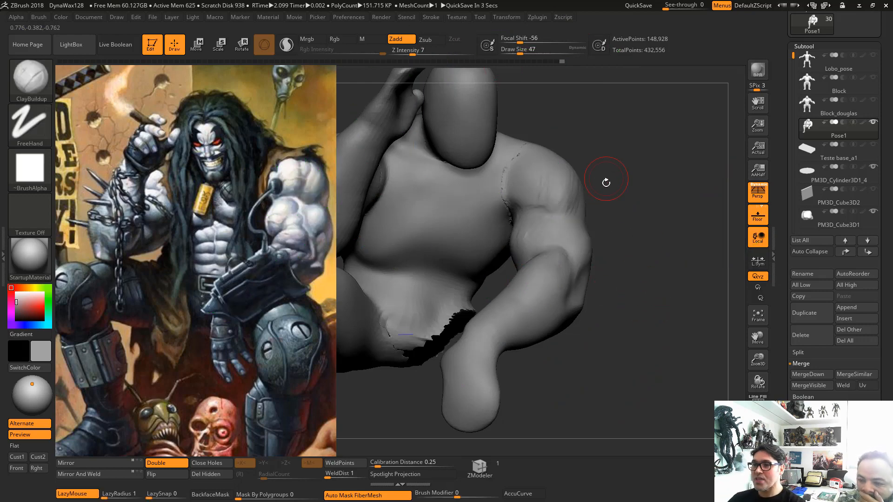
Build up the deltoid's fibres from its outer edge towards the chest with ClayBuildup strokes at a draw size of about 47
mouse_move(575, 164)
left_mouse_down()
mouse_move(555, 213)
mouse_move(575, 192)
mouse_move(564, 211)
left_mouse_up()
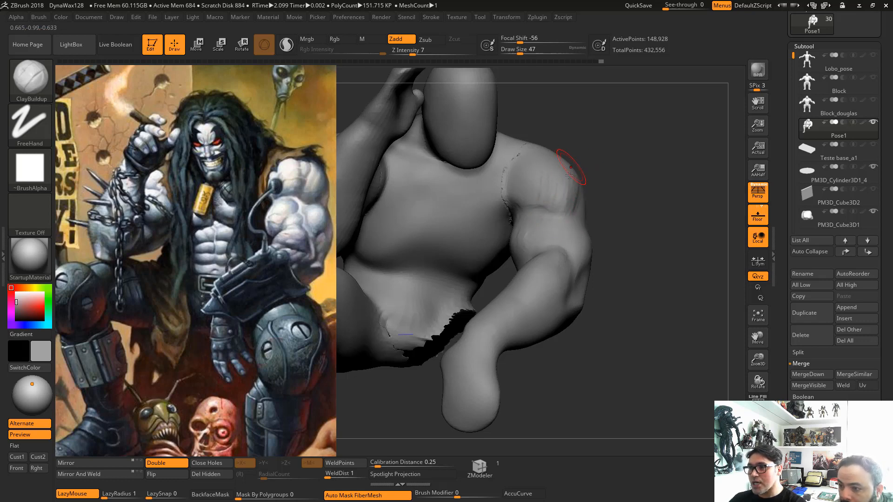
left_click_drag(568, 175, 558, 223)
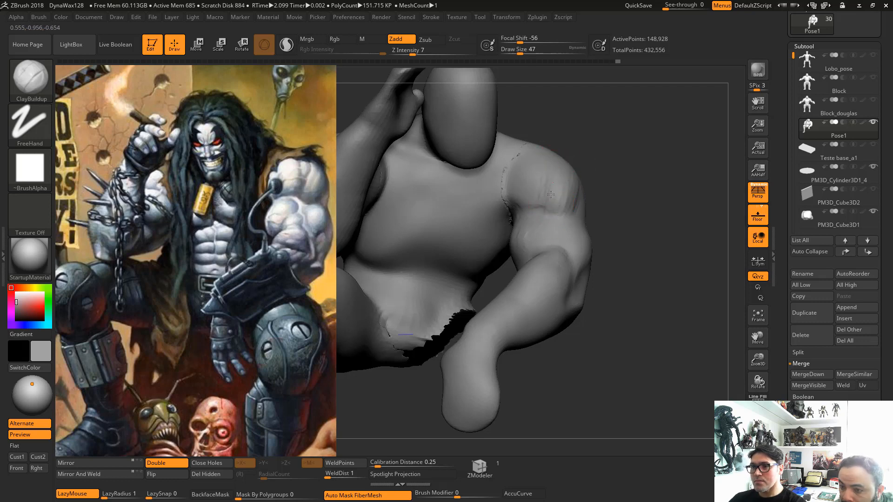
mouse_move(558, 152)
left_mouse_down()
mouse_move(527, 184)
mouse_move(534, 183)
mouse_move(528, 164)
mouse_move(535, 191)
left_mouse_up()
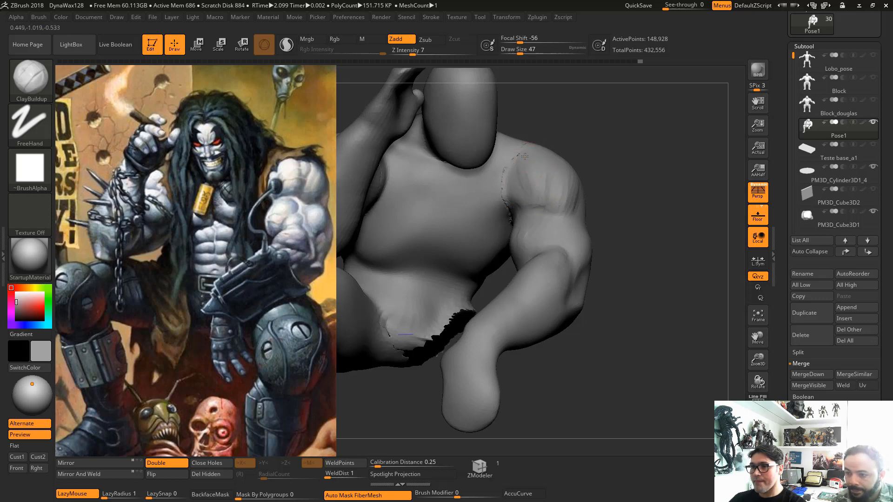
mouse_move(524, 156)
left_mouse_down()
mouse_move(530, 189)
mouse_move(528, 159)
mouse_move(521, 180)
mouse_move(549, 226)
left_mouse_up()
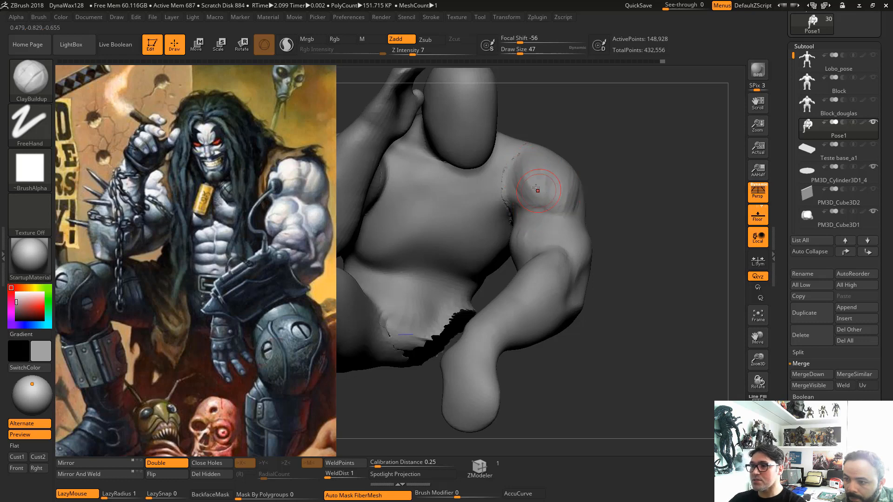
mouse_move(536, 188)
left_mouse_down()
mouse_move(517, 167)
mouse_move(534, 173)
left_mouse_up()
key("space")
mouse_move(626, 225)
left_mouse_down()
mouse_move(607, 283)
mouse_move(623, 264)
mouse_move(511, 201)
left_mouse_up()
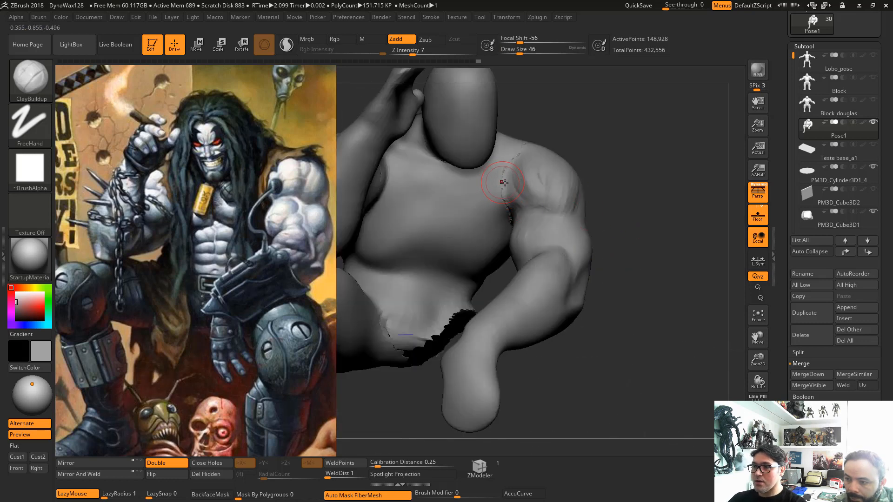
Define and smooth the transition between the front deltoid and chest with DamStandard at draw size 35
key("space")
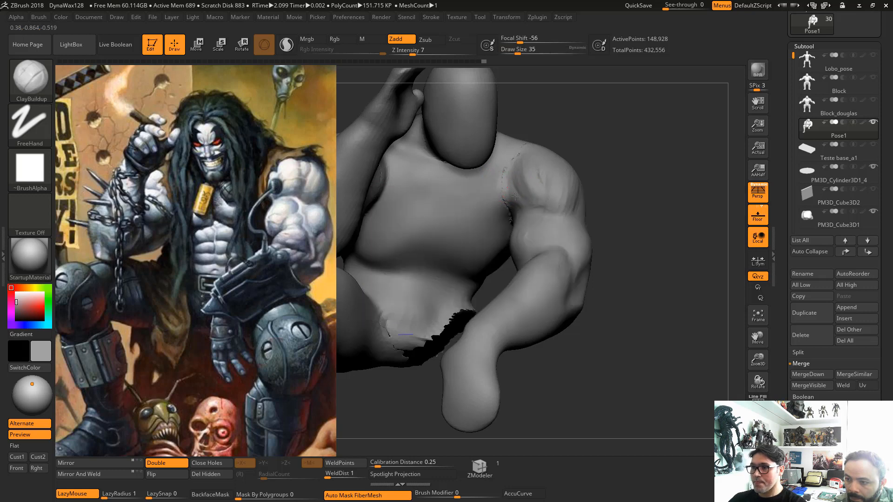
key("b")
key("d")
key("s")
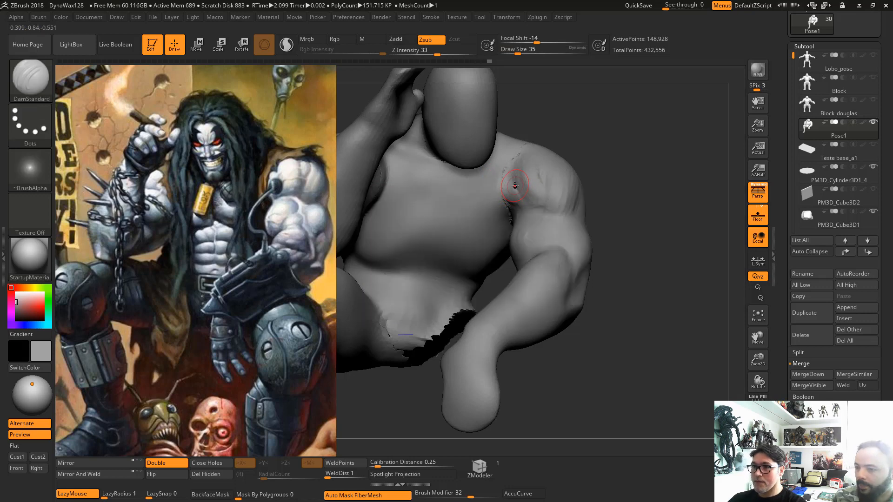
left_click_drag(512, 183, 521, 197, "shift")
Reduce DamStandard's Z Intensity to 20 and set its draw size to 49 for the front deltoid
key("space")
left_click(516, 175)
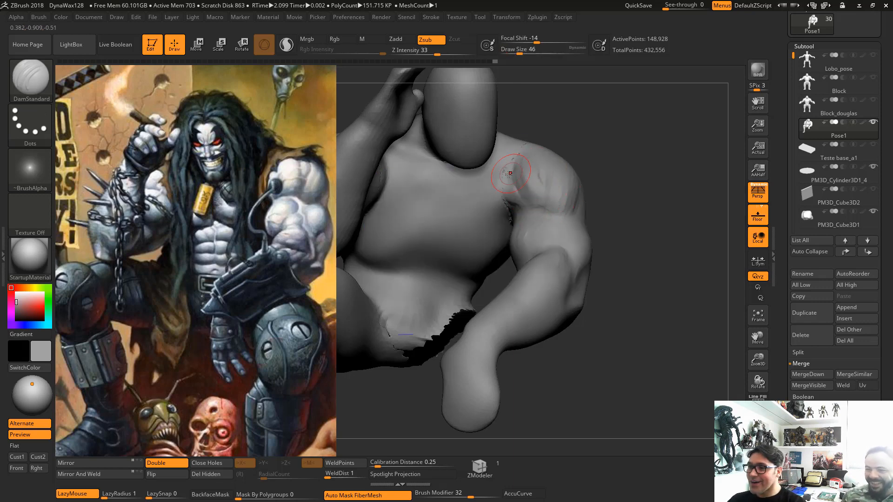
left_click_drag(428, 53, 418, 53)
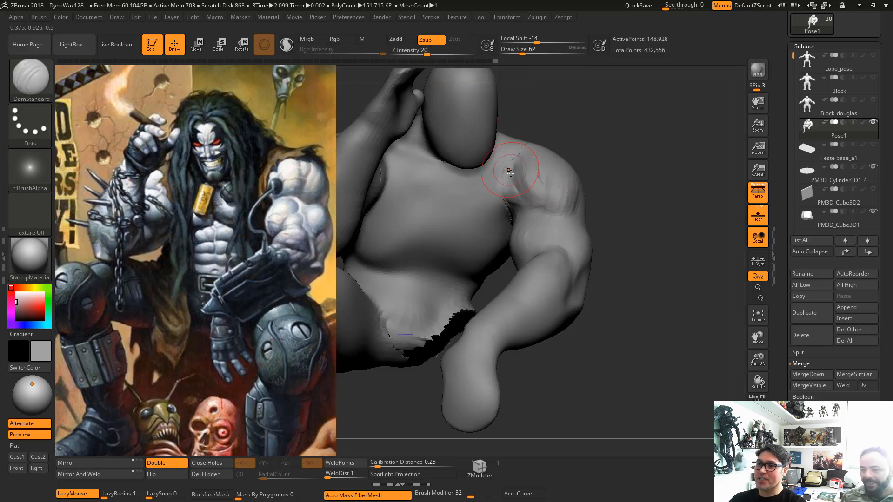
key("space")
left_click_drag(536, 170, 528, 186)
key("space")
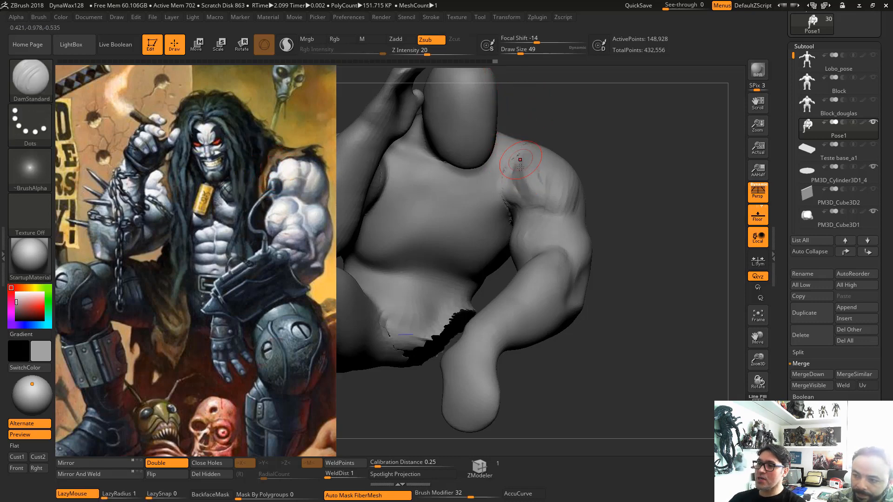
key("b")
key("m")
key("v")
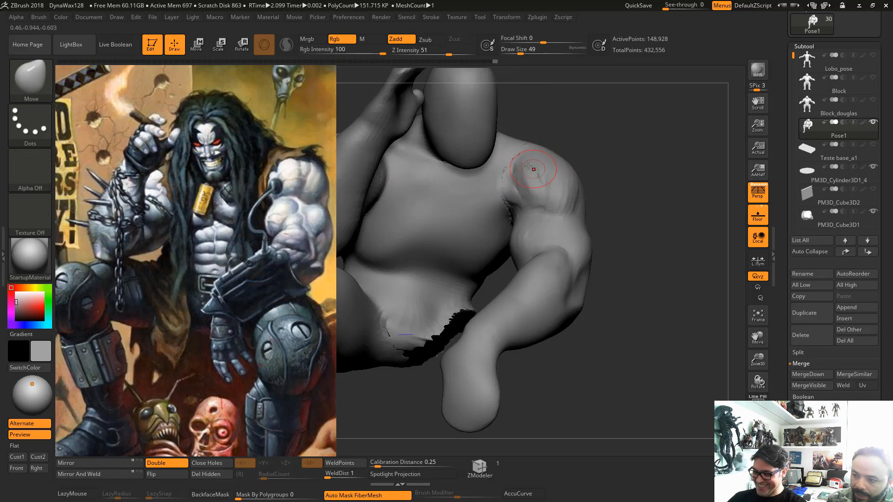
Add ClayBuildup strokes to the front deltoid next to the chest at draw size 49
key("b")
key("c")
key("b")
key("space")
key("space")
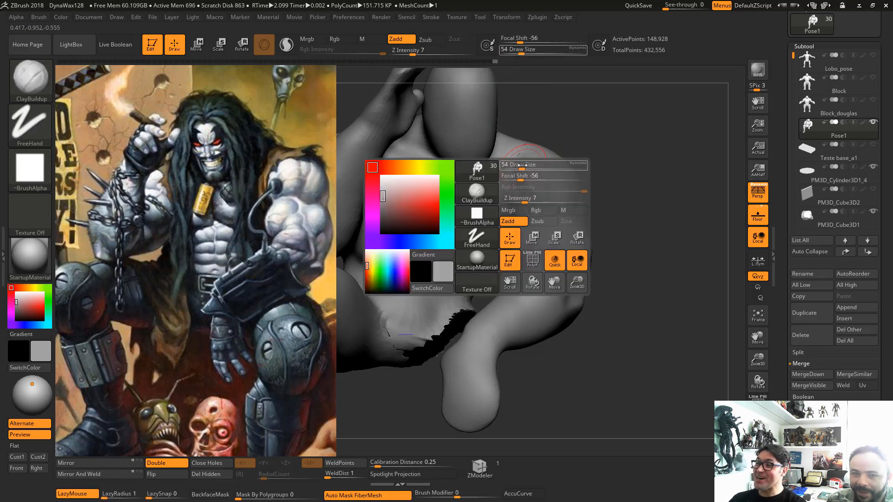
left_click_drag(523, 165, 520, 165)
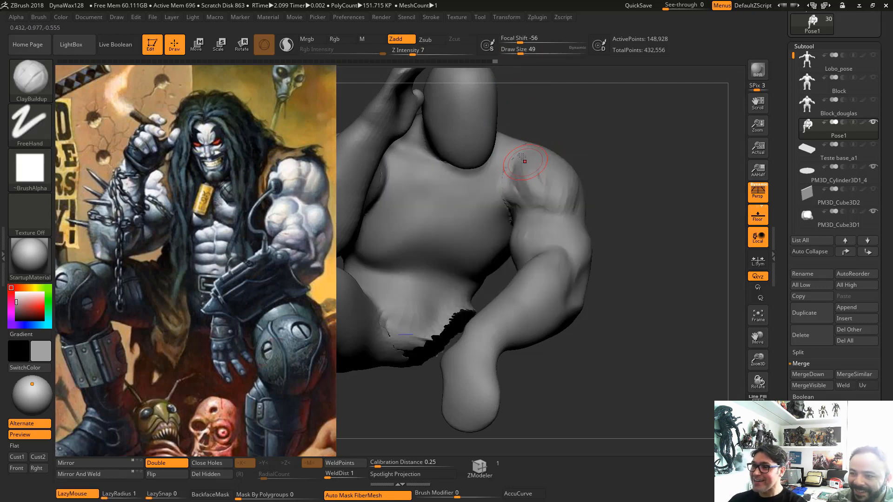
left_click_drag(519, 172, 533, 166)
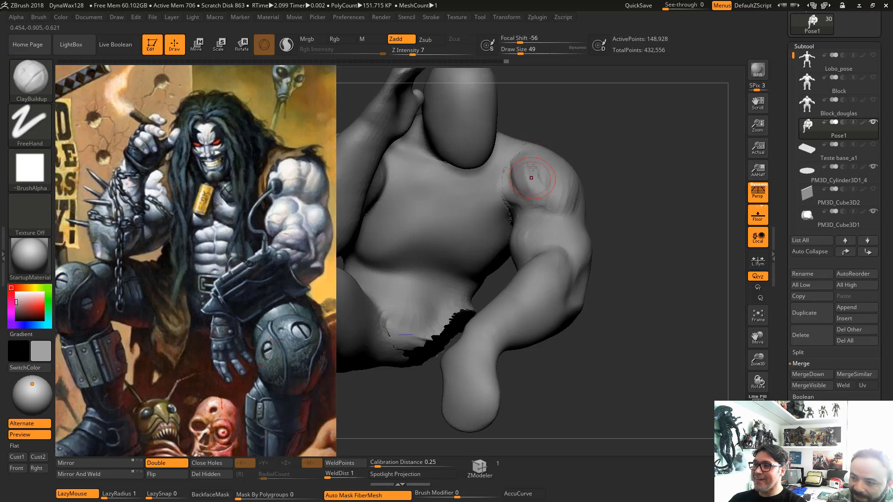
mouse_move(497, 190)
left_mouse_down()
mouse_move(510, 194)
mouse_move(497, 197)
left_mouse_up()
left_click_drag(534, 260, 560, 274)
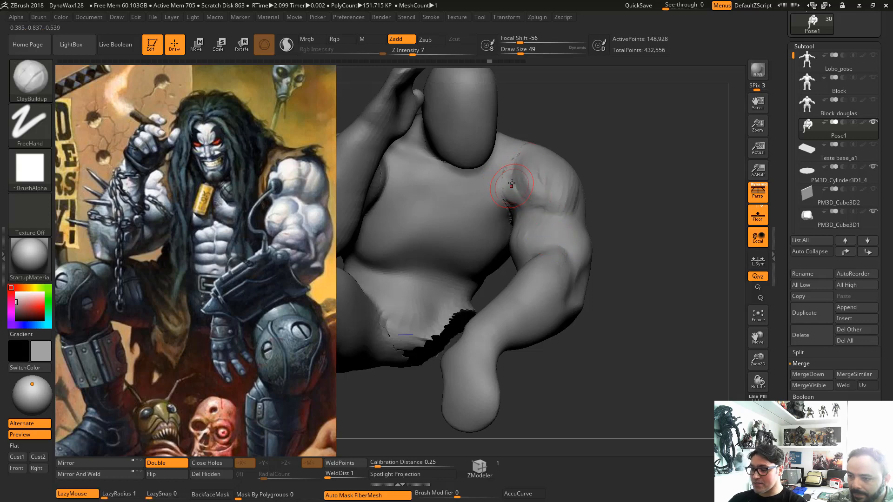
Refine the crease along the front deltoid with DamStandard at draw sizes 35 and 51
key("1")
key("space")
left_click_drag(511, 184, 516, 169)
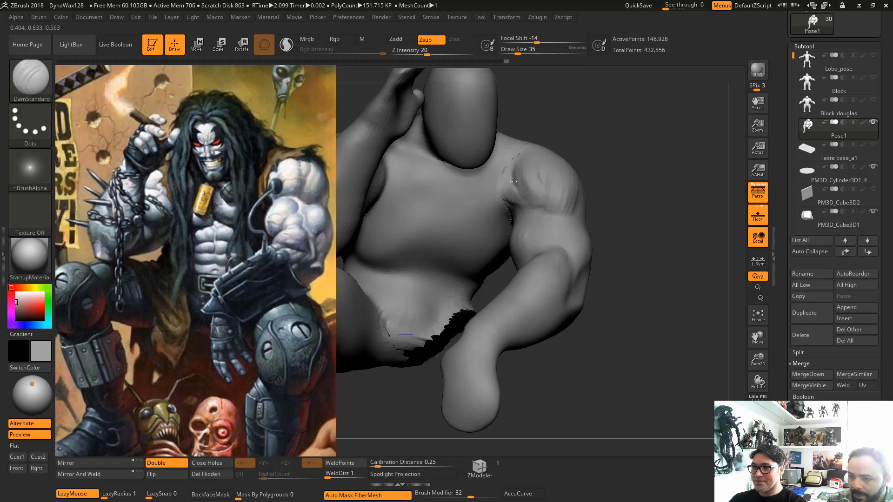
key("space")
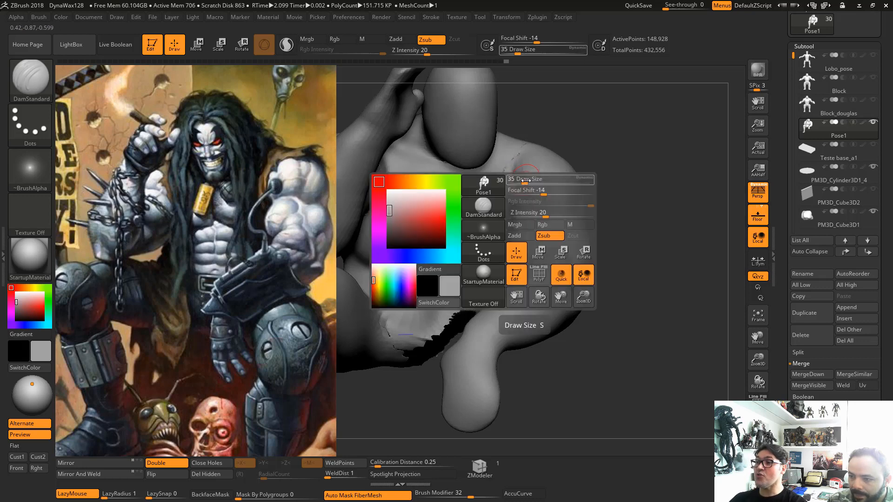
left_click_drag(522, 178, 527, 177)
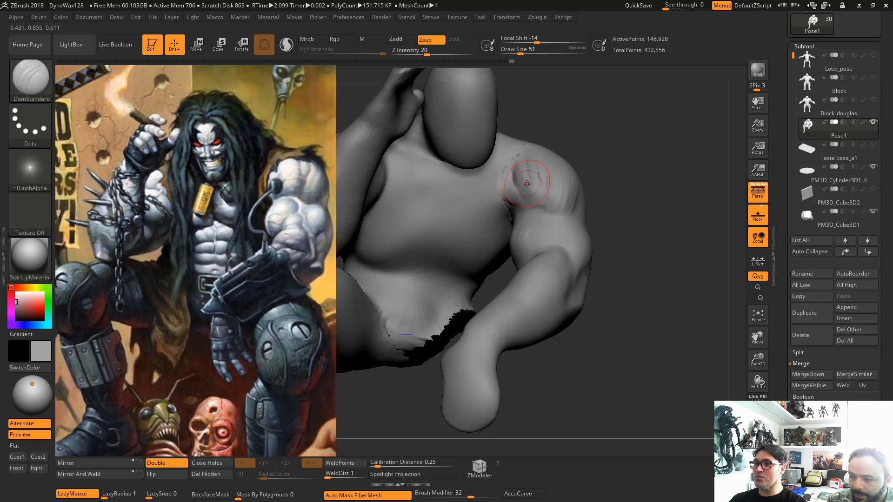
Circle the model's forearm in green, and mark the reference elbow and the forearm's matching muscle line
left_click_drag(591, 196, 583, 255)
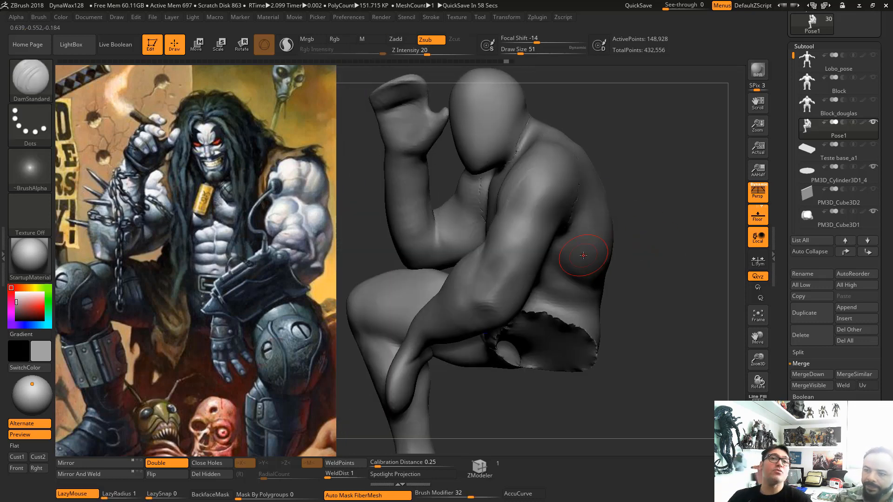
mouse_move(624, 309)
left_mouse_down()
mouse_move(668, 329)
mouse_move(644, 353)
mouse_move(625, 343)
left_mouse_up()
key("ctrl+shift")
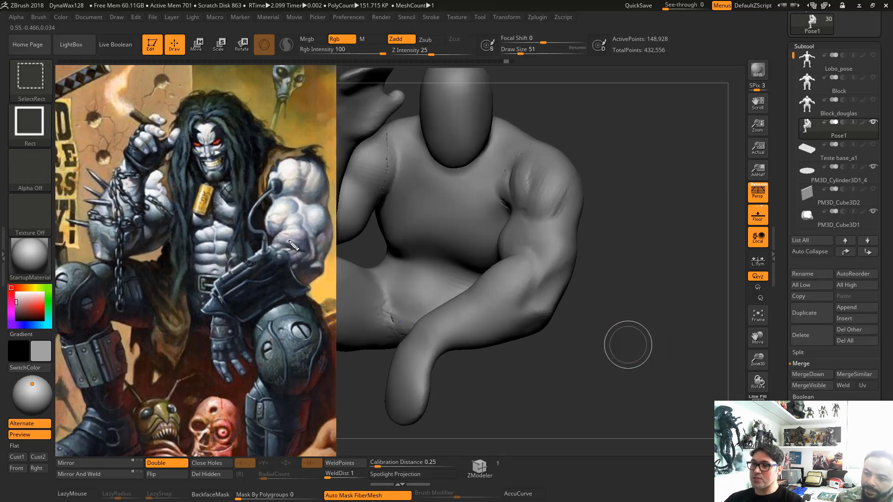
mouse_move(507, 258)
left_mouse_down()
mouse_move(421, 304)
mouse_move(532, 353)
left_mouse_up()
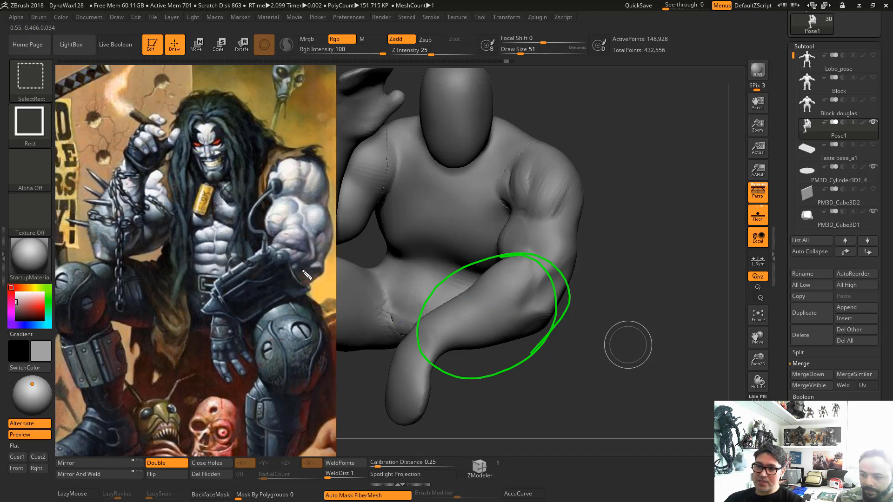
left_click_drag(301, 270, 299, 276)
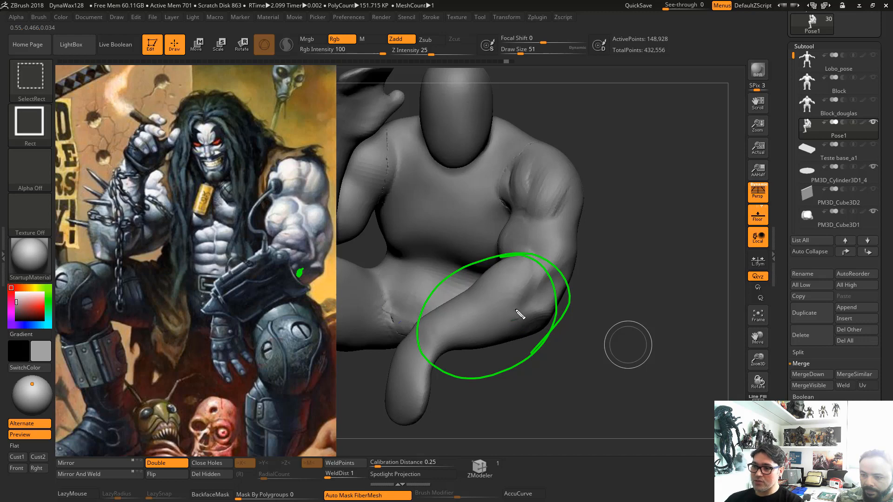
left_click_drag(522, 309, 475, 342)
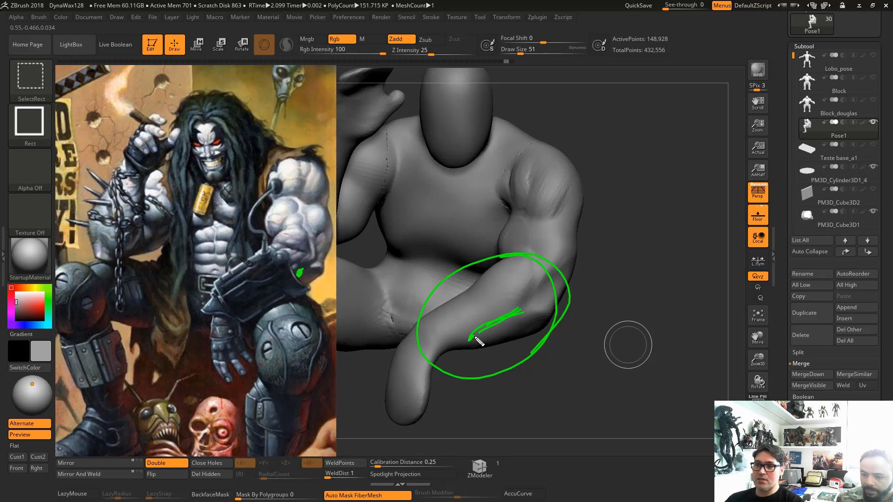
Circle the forearm muscle just below the biceps in green on the reference and the model, and clear the markings
mouse_move(305, 231)
left_mouse_down()
mouse_move(278, 238)
mouse_move(308, 245)
mouse_move(275, 234)
mouse_move(302, 226)
left_mouse_up()
mouse_move(511, 275)
left_mouse_down()
mouse_move(478, 279)
mouse_move(520, 309)
left_mouse_up()
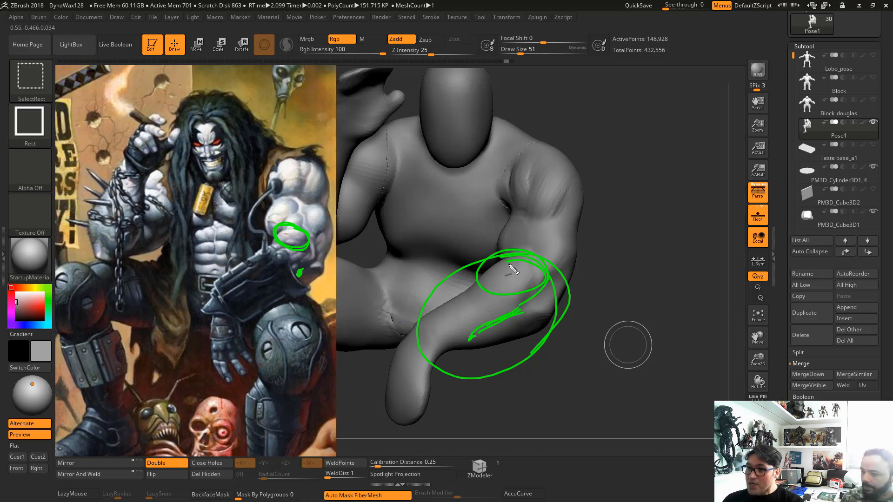
left_click_drag(514, 269, 466, 281)
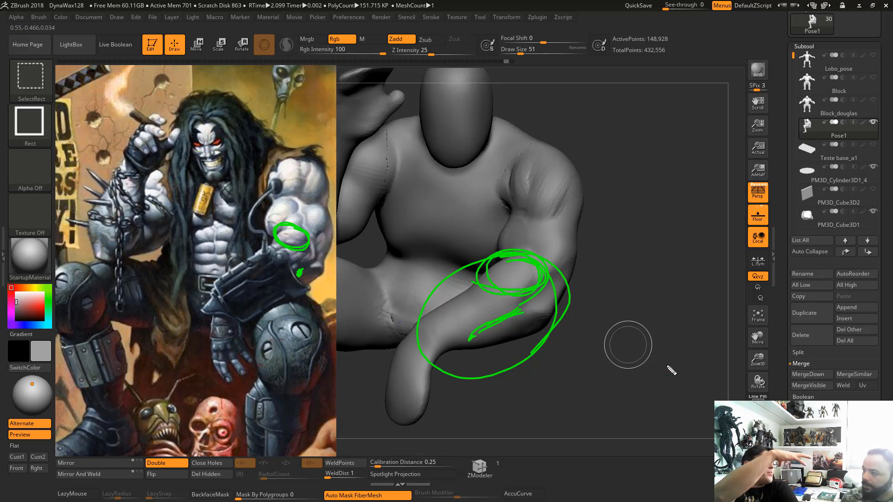
key("ctrl+shift+1")
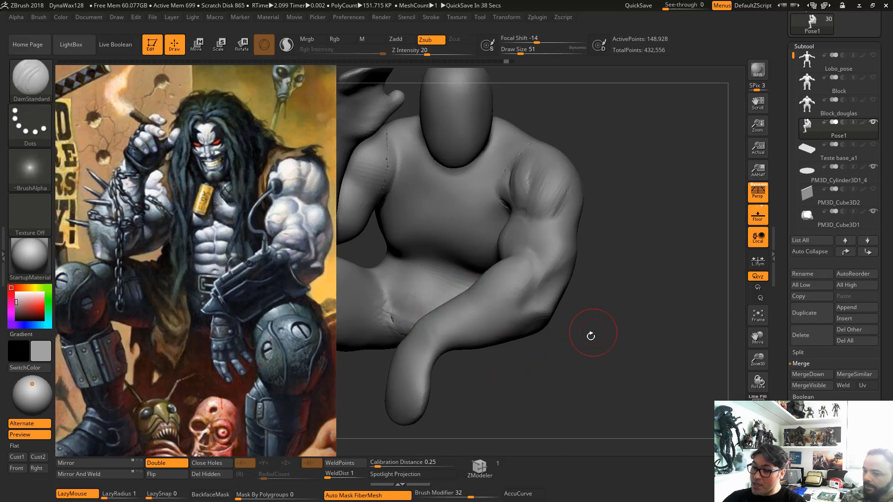
Try ClayBuildup strokes at draw size 51 on the upper forearm below the biceps, and undo the last strokes
key("1")
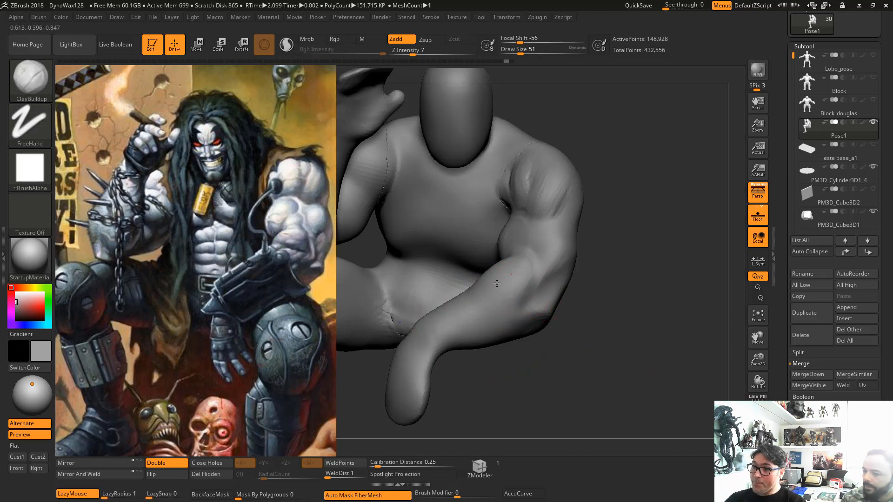
mouse_move(514, 283)
left_mouse_down()
mouse_move(530, 276)
mouse_move(499, 284)
left_mouse_up()
key("2")
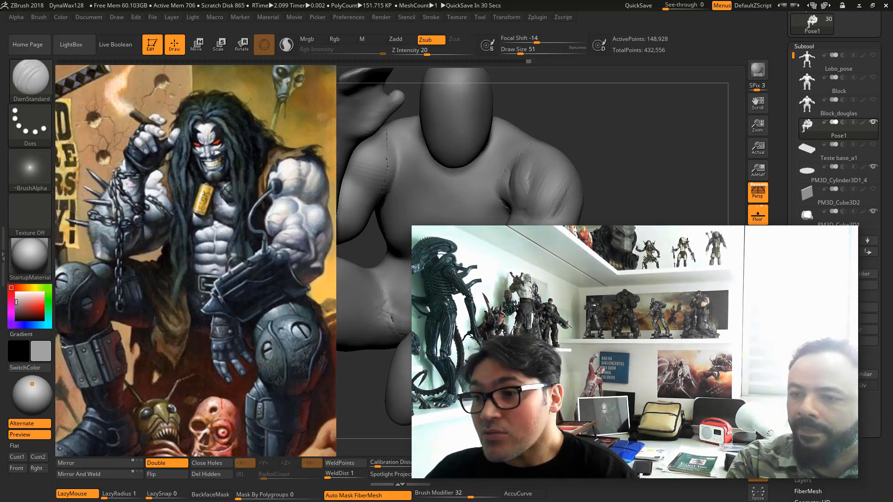
key("ctrl")
key("ctrl+z")
key("ctrl+z")
key("ctrl+z")
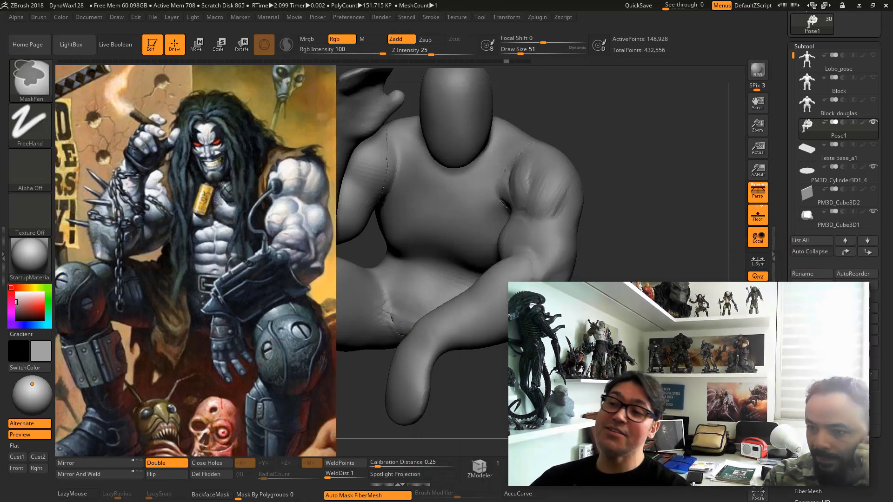
Deepen the crease between the front deltoid and the chest with DamStandard at draw size 51
mouse_move(621, 297)
right_mouse_down()
mouse_move(640, 300)
mouse_move(638, 313)
right_mouse_up()
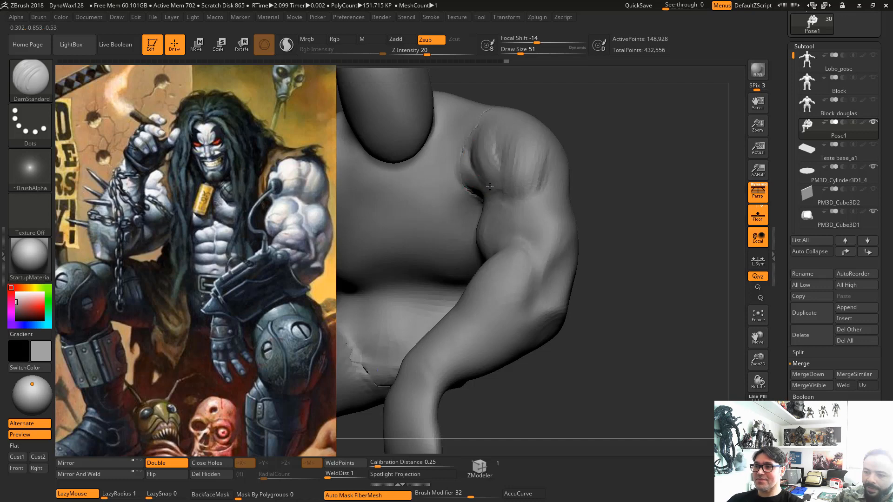
left_click_drag(490, 186, 481, 184)
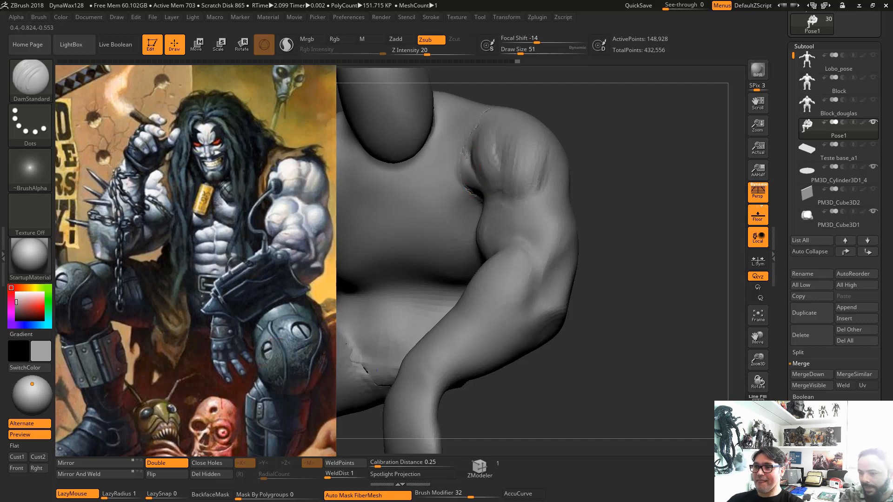
mouse_move(466, 153)
left_mouse_down()
mouse_move(468, 143)
mouse_move(472, 176)
left_mouse_up()
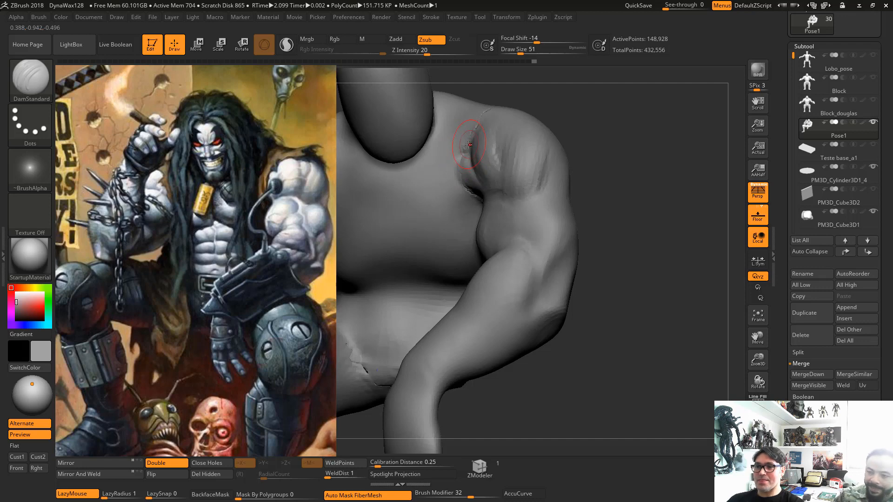
Reshape the edge where the front deltoid meets the chest and armpit with the Move brush at draw sizes 80 and 68
key("b")
key("m")
key("v")
key("space")
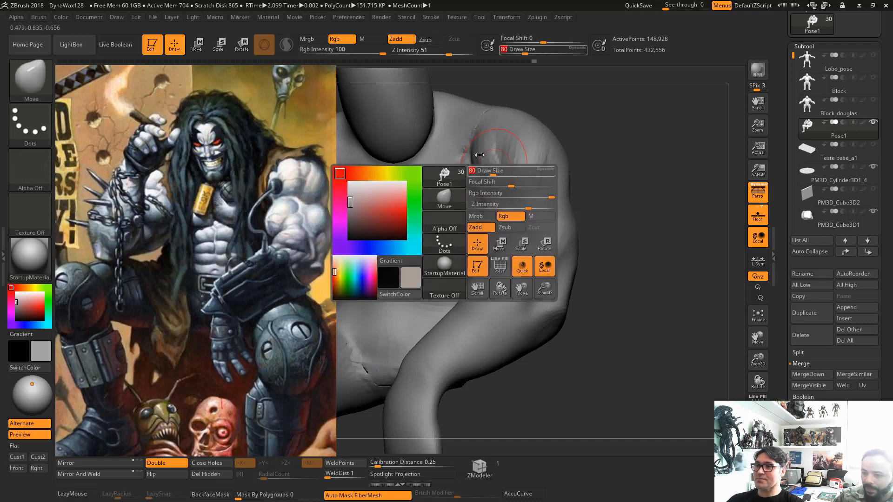
right_click_drag(467, 145, 516, 172)
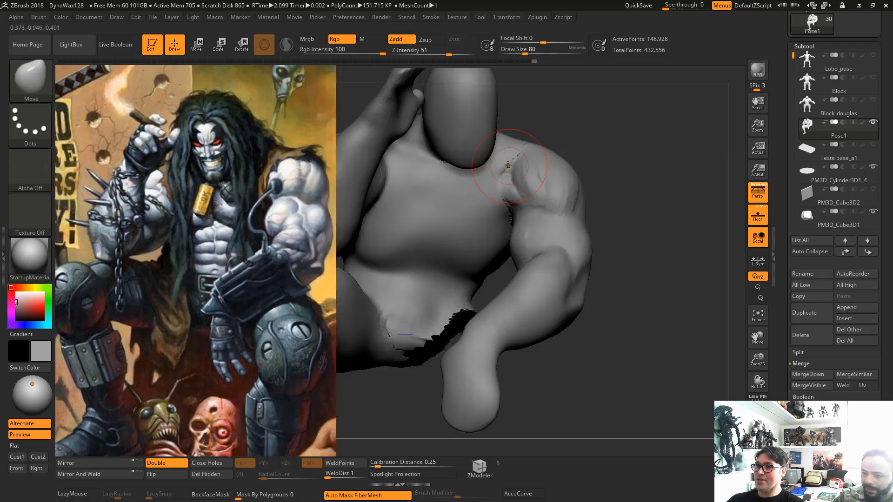
left_click_drag(507, 185, 515, 188)
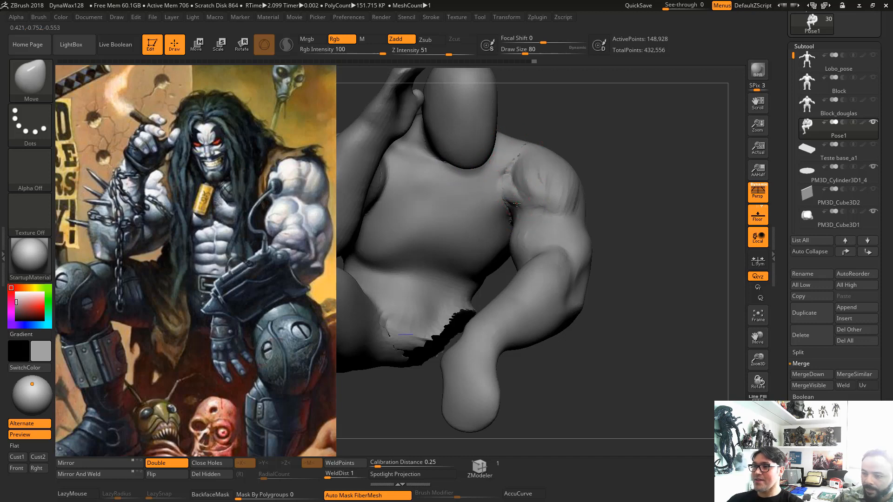
key("space")
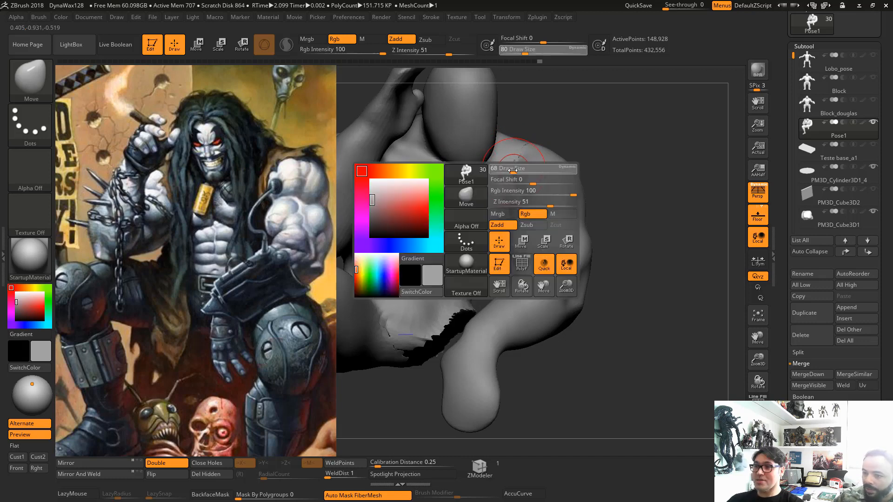
left_click_drag(515, 169, 504, 186)
Add ClayBuildup strokes where the front deltoid meets the chest at draw size 35
key("b")
key("c")
key("b")
key("space")
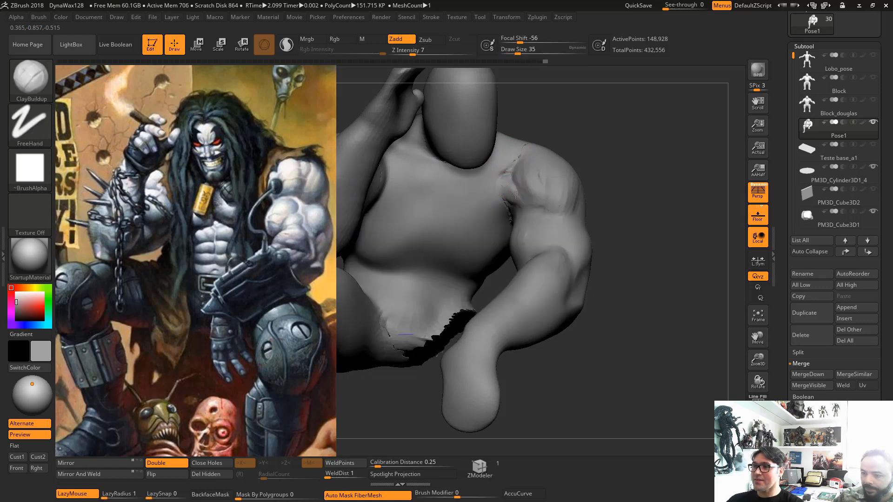
Look at the Lobo_pose subtool, return to Pose1, and examine the shoulder and arm from several angles
left_click(818, 70)
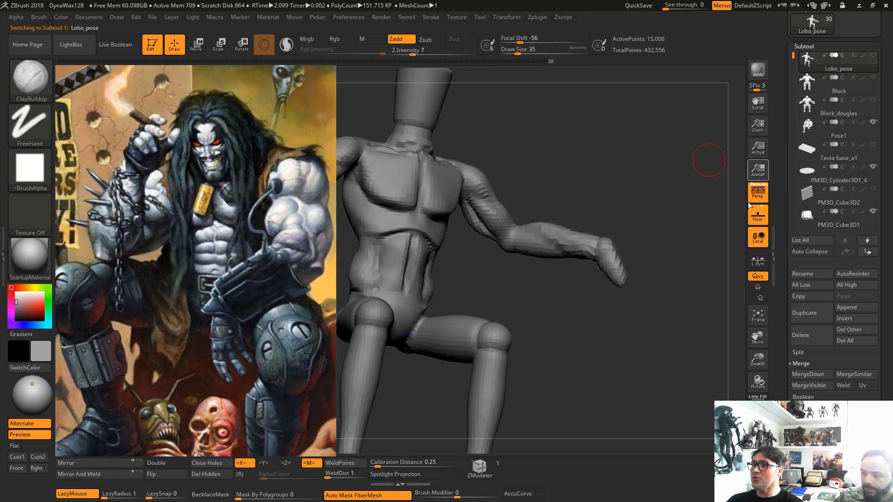
left_click(811, 125)
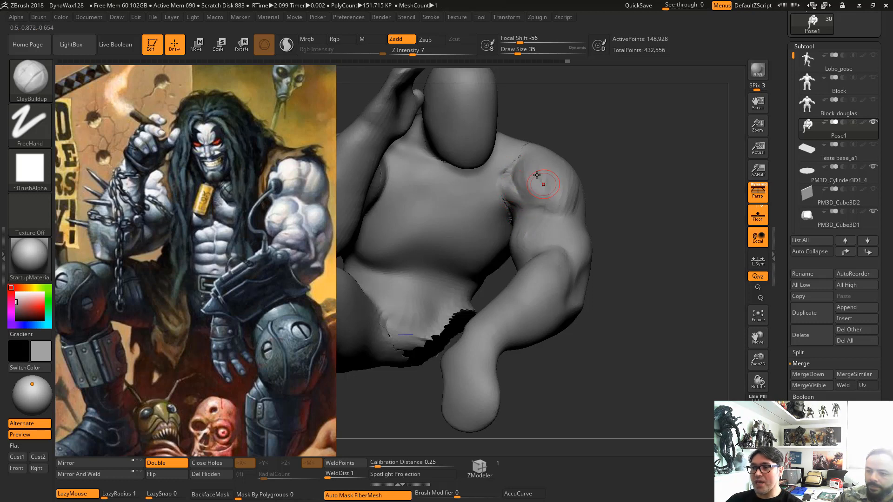
mouse_move(636, 214)
left_mouse_down()
mouse_move(623, 247)
mouse_move(641, 273)
left_mouse_up()
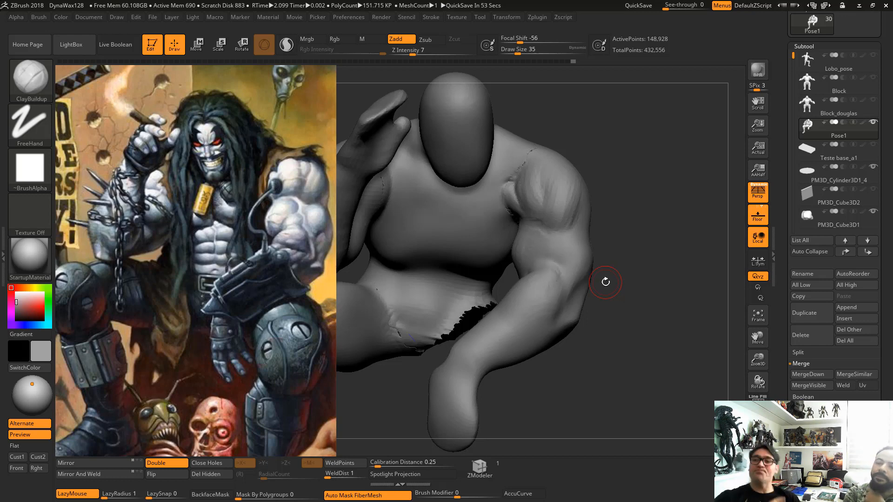
left_click_drag(638, 309, 657, 299)
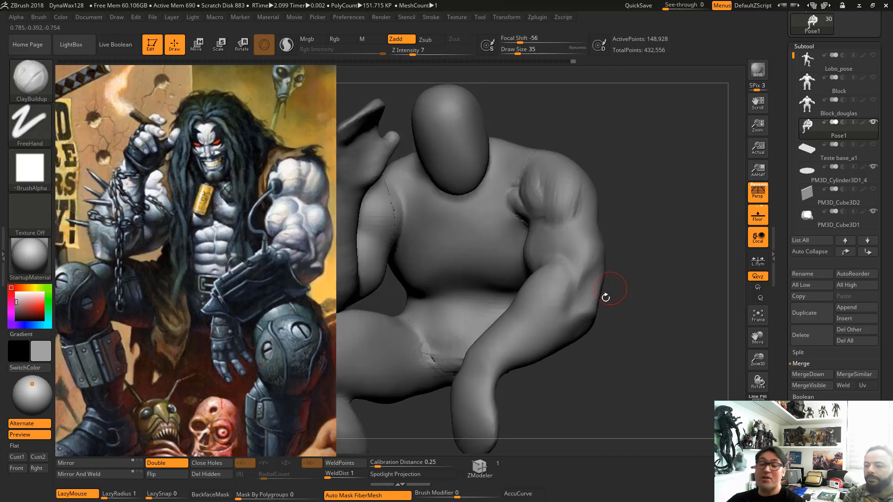
left_click_drag(593, 313, 529, 239)
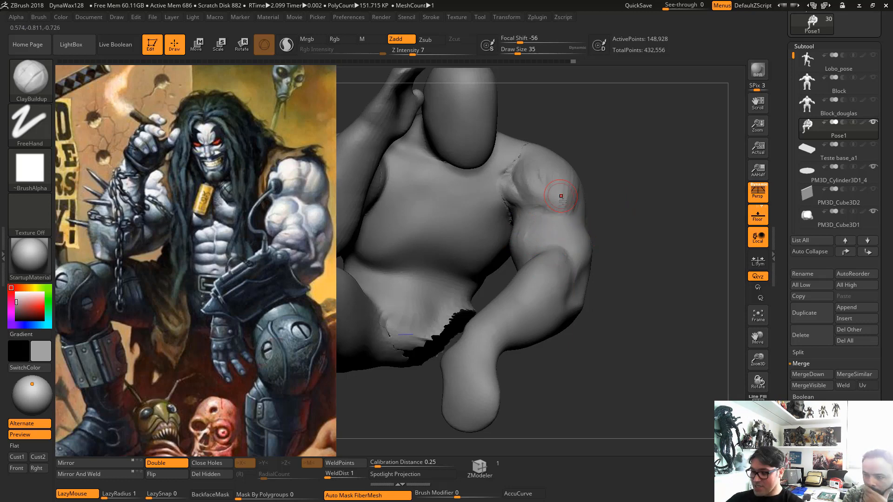
Build up the deltoid's lower edge above the biceps with ClayBuildup at draw size 46
key("space")
left_click_drag(571, 202, 586, 201)
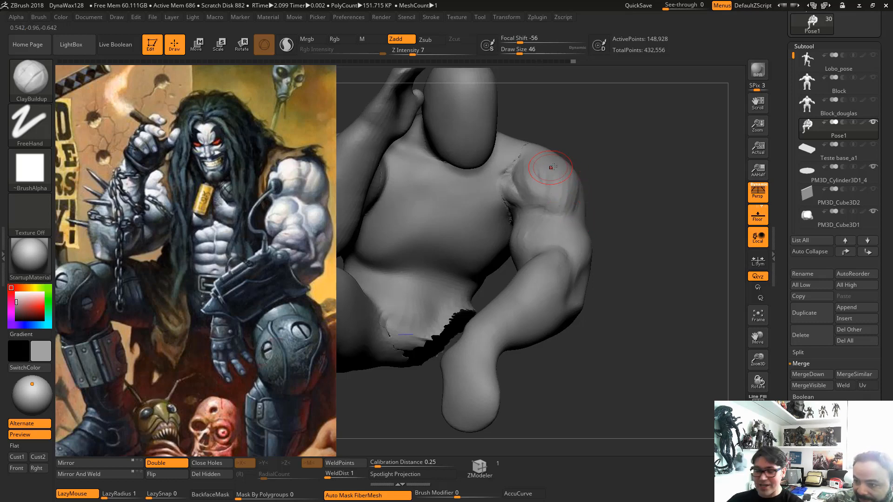
key("b")
key("c")
key("l")
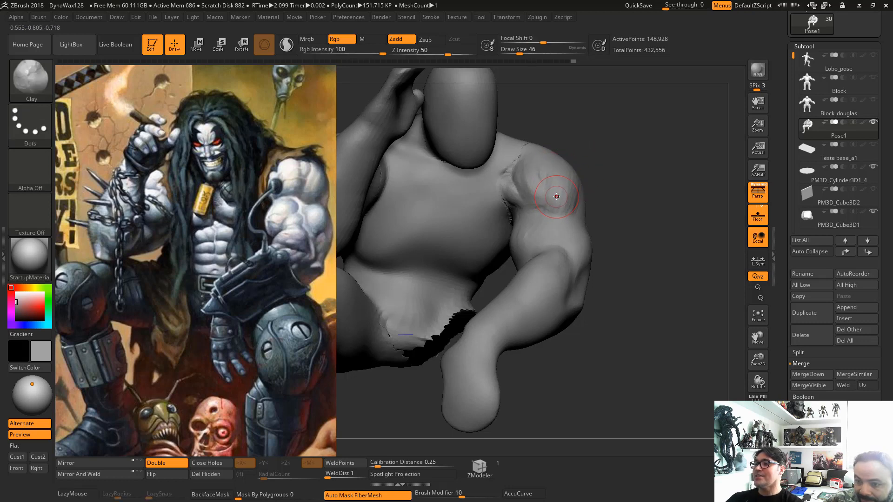
key("b")
key("c")
key("b")
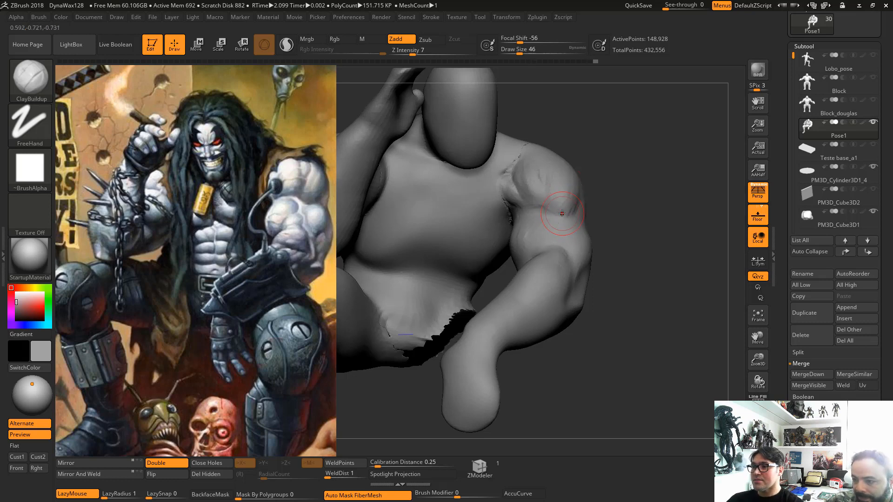
left_click_drag(555, 213, 556, 210)
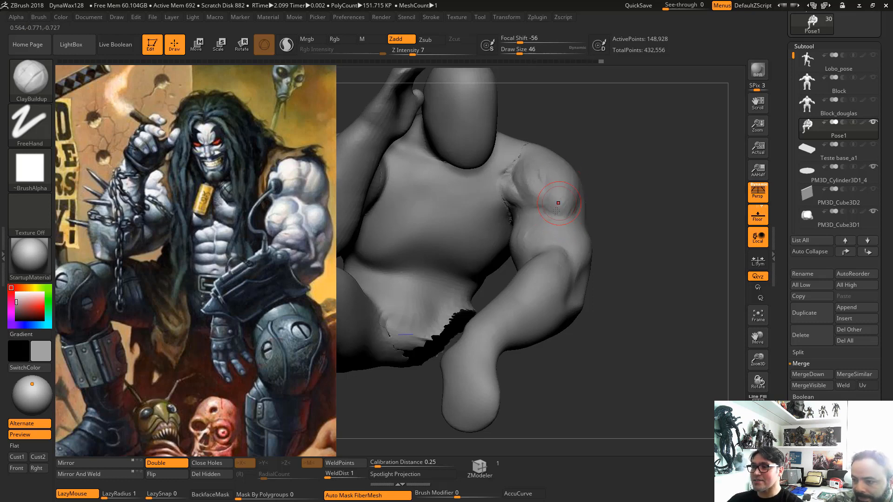
left_click_drag(565, 221, 561, 232)
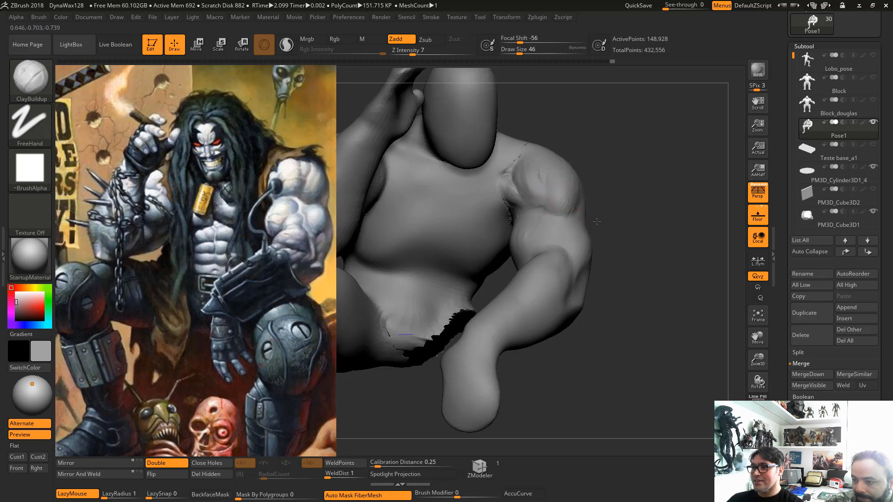
Fill out the front deltoid with downward ClayBuildup strokes from the shoulder top at draw size 46
left_click_drag(531, 180, 537, 191)
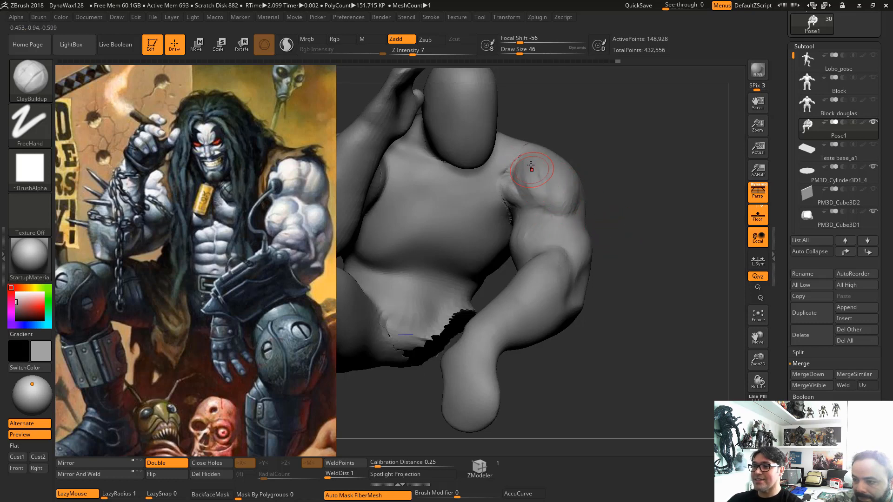
left_click_drag(532, 159, 546, 206)
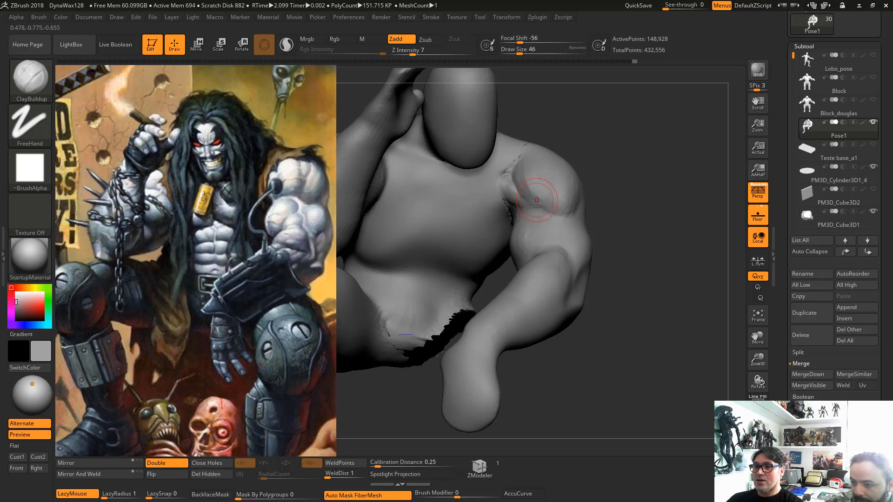
left_click_drag(525, 176, 546, 210)
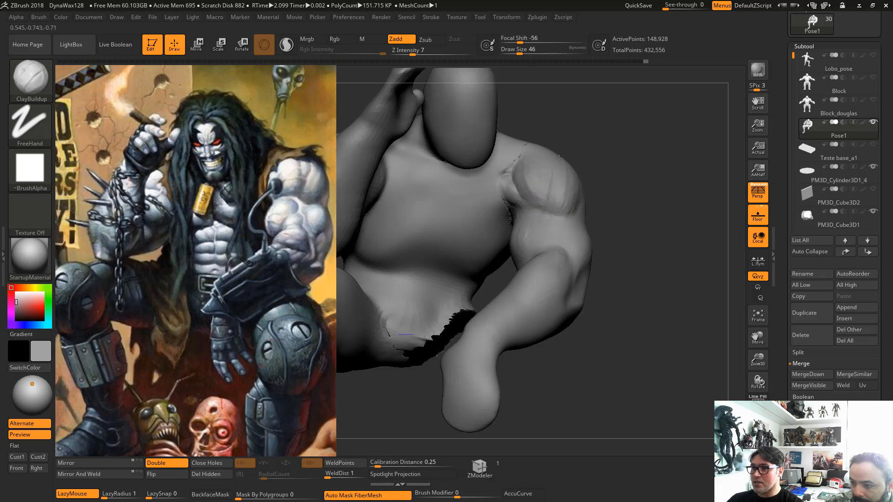
Try long ClayBuildup lines running down the deltoid towards the biceps, and check the shoulder from the side
mouse_move(559, 158)
left_mouse_down()
mouse_move(533, 173)
mouse_move(545, 200)
left_mouse_up()
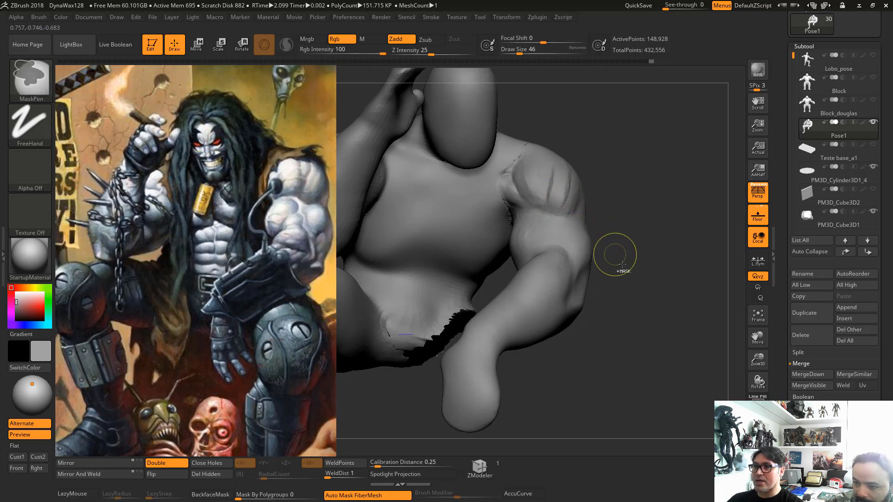
key("ctrl+z")
key("ctrl+z")
mouse_move(625, 269)
left_mouse_down()
mouse_move(679, 289)
mouse_move(539, 288)
mouse_move(639, 282)
mouse_move(594, 307)
left_mouse_up()
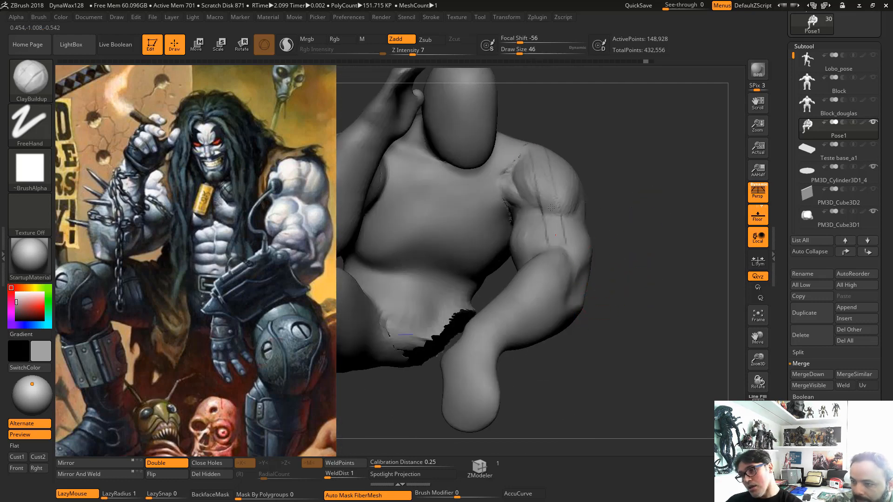
key("ctrl+shift+z")
left_click_drag(529, 136, 553, 226)
mouse_move(680, 334)
left_mouse_down()
mouse_move(608, 336)
mouse_move(645, 341)
left_mouse_up()
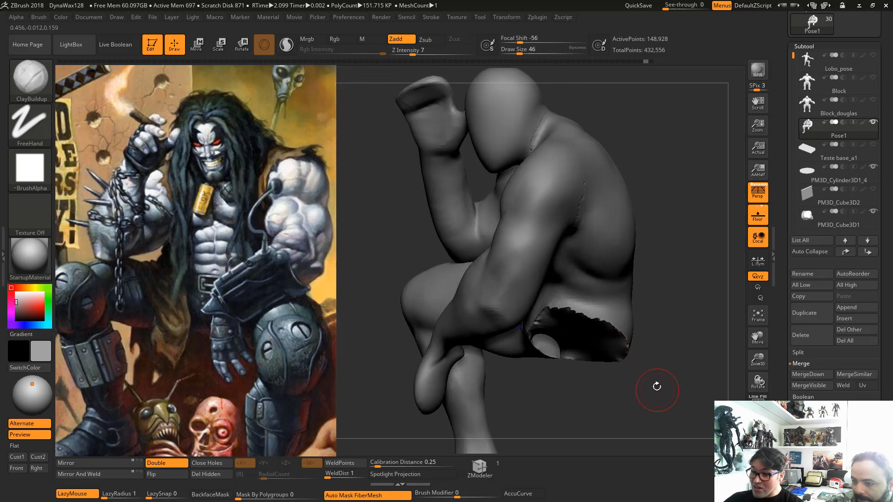
mouse_move(658, 387)
left_mouse_down()
mouse_move(678, 312)
mouse_move(638, 309)
mouse_move(588, 194)
left_mouse_up()
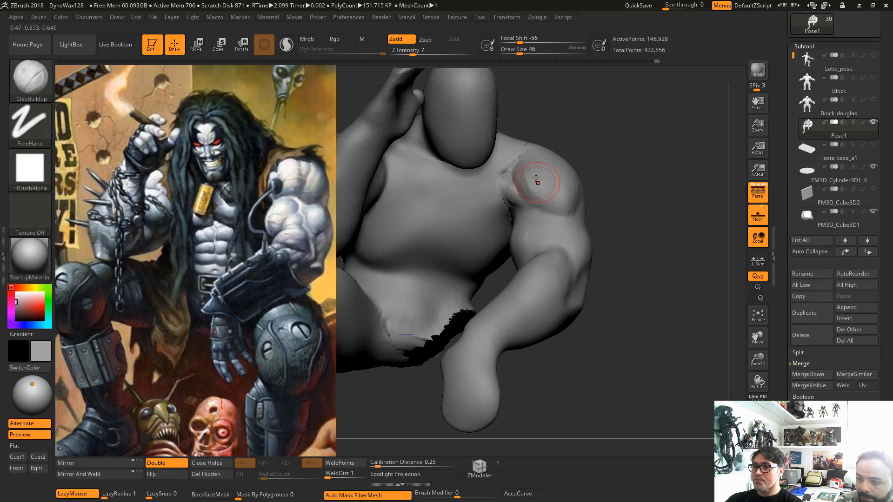
Add volume to the middle of the deltoid with ClayBuildup, and carve its front groove with DamStandard at draw size 46
left_click_drag(544, 200, 548, 188)
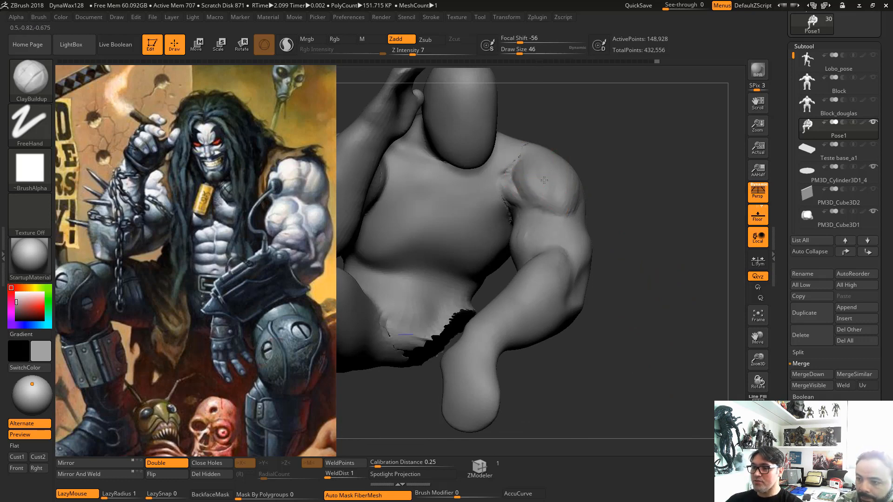
key("b")
key("d")
key("s")
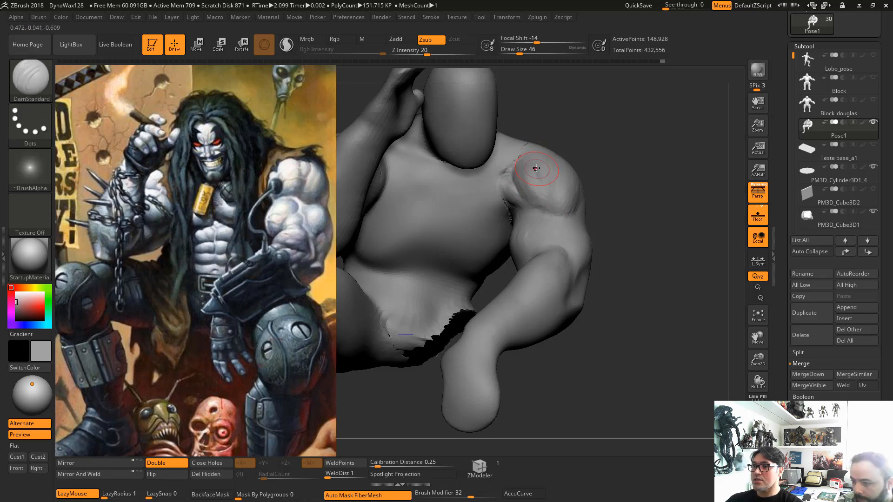
mouse_move(537, 169)
left_mouse_down()
mouse_move(544, 192)
mouse_move(547, 160)
mouse_move(522, 157)
mouse_move(548, 181)
mouse_move(525, 163)
mouse_move(549, 164)
mouse_move(545, 193)
mouse_move(530, 180)
left_mouse_up()
Refine the deltoid's muscle heads with ClayBuildup at draw size 35
key("b")
key("c")
key("b")
key("space")
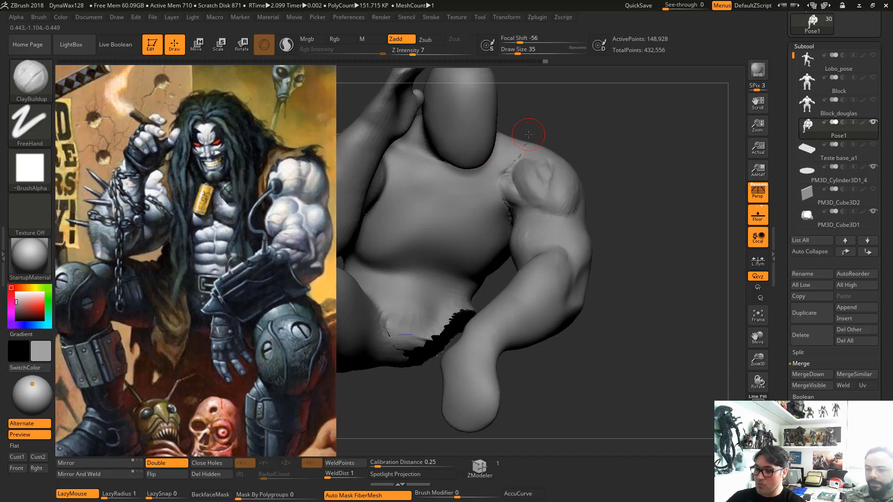
key("ctrl+shift")
mouse_move(518, 153)
left_mouse_down()
mouse_move(532, 144)
mouse_move(502, 174)
left_mouse_up()
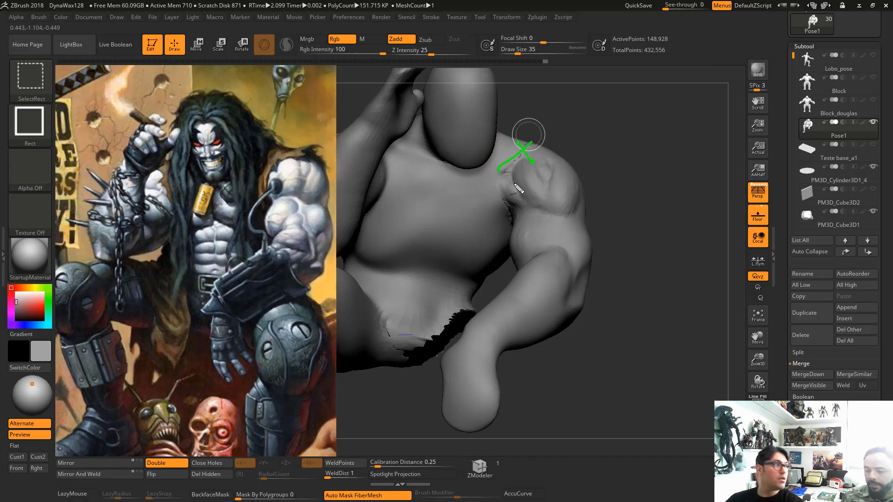
key("Escape")
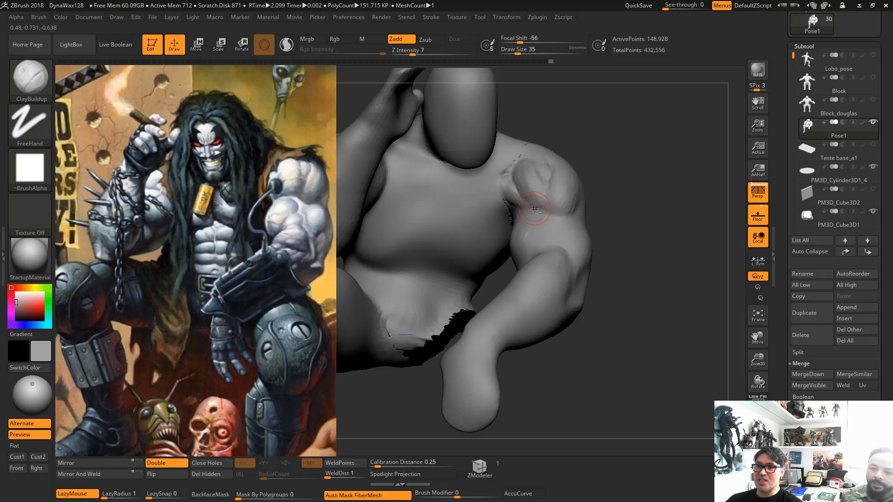
Build up the deltoid's lower edge with ClayBuildup at draw size 35, and carve the crease towards the armpit with DamStandard at draw size 22
left_click_drag(538, 210, 576, 219)
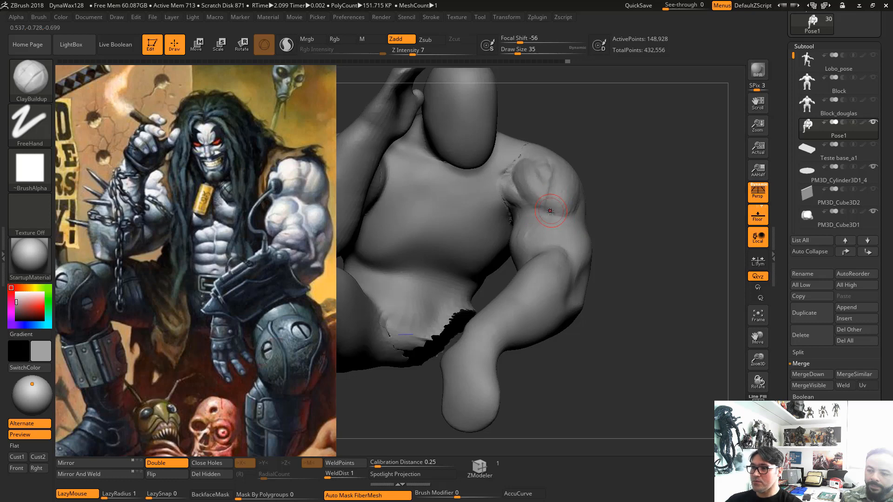
mouse_move(569, 193)
left_mouse_down()
mouse_move(569, 185)
mouse_move(546, 212)
left_mouse_up()
key("b")
key("d")
key("s")
key("space")
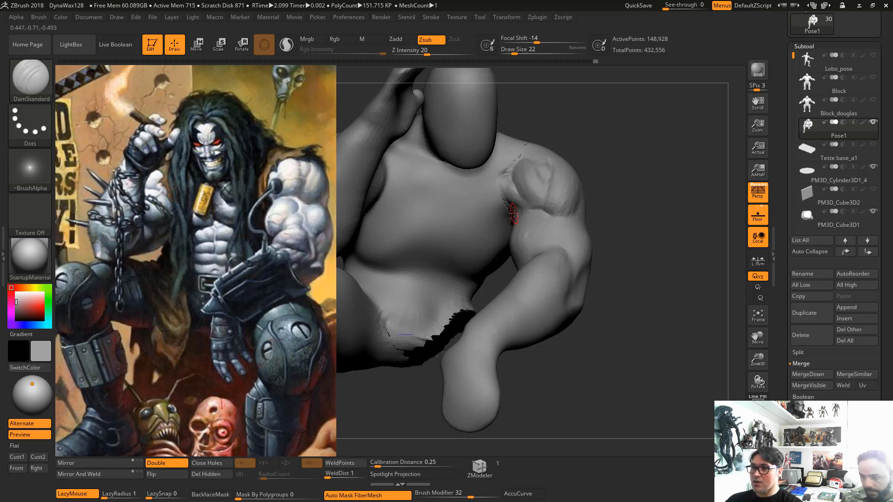
right_click_drag(514, 213, 536, 225)
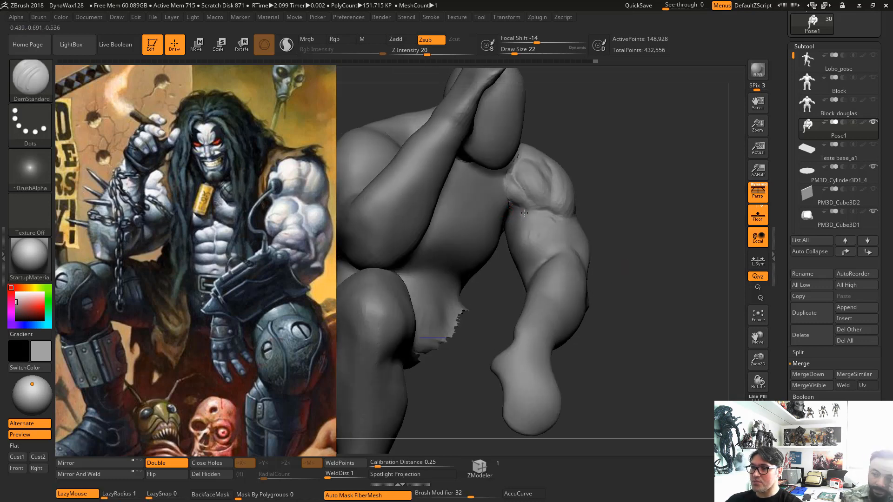
Adjust the contour of the front shoulder and upper arm with the Move brush at draw size 94, working from side and front views
mouse_move(604, 233)
left_mouse_down()
mouse_move(610, 267)
mouse_move(665, 265)
mouse_move(432, 308)
mouse_move(378, 250)
left_mouse_up()
left_click_drag(680, 310, 657, 318)
key("b")
key("m")
key("v")
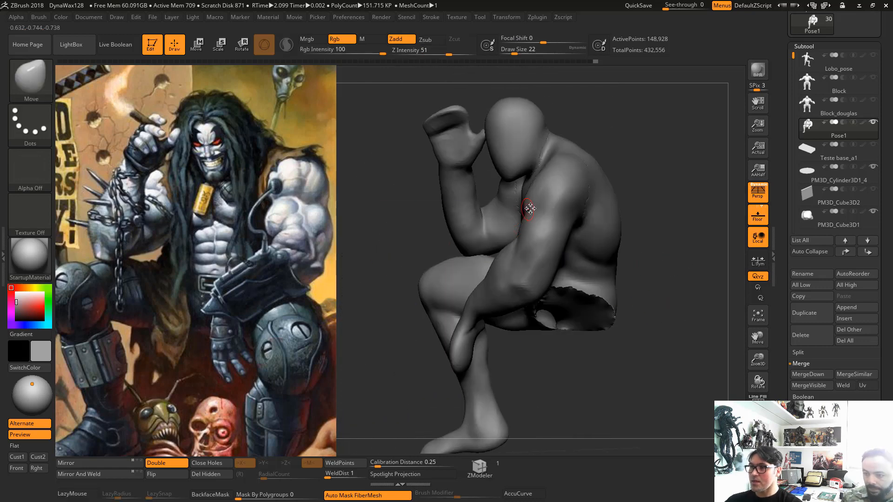
key("space")
left_click_drag(529, 208, 544, 209)
left_click_drag(673, 239, 667, 237)
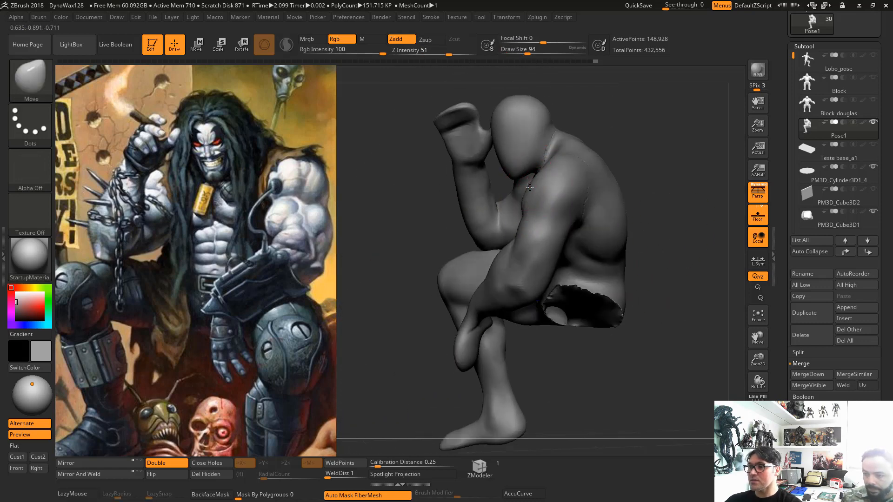
left_click_drag(530, 187, 525, 183)
left_click_drag(653, 280, 629, 243)
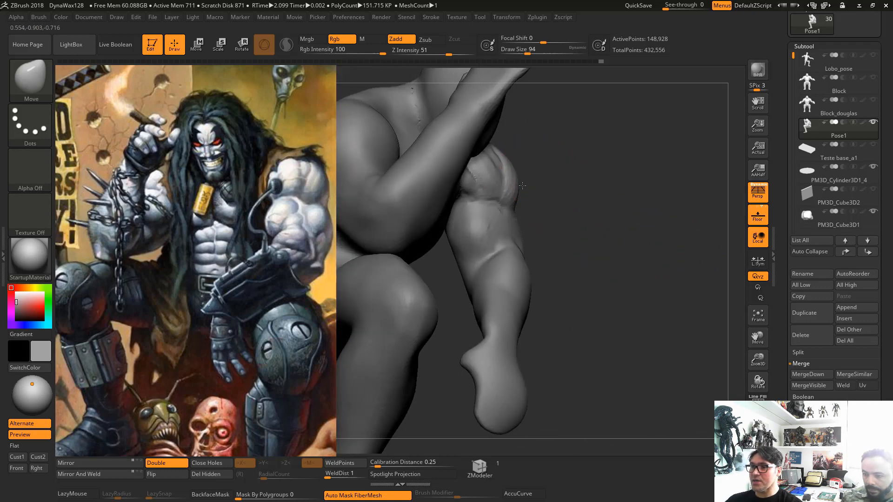
left_click_drag(522, 185, 499, 244)
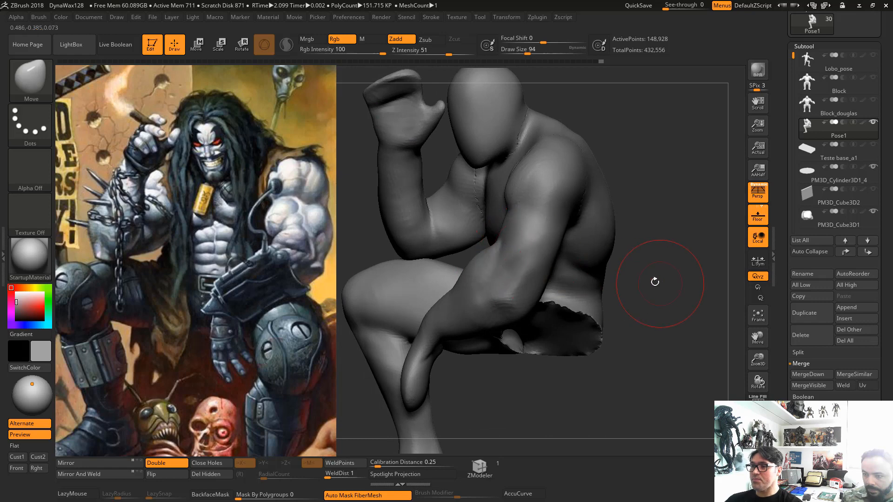
Undo the last Move stroke and reshape the back of the upper arm above the elbow with Move at draw size 94
left_click_drag(655, 282, 641, 254)
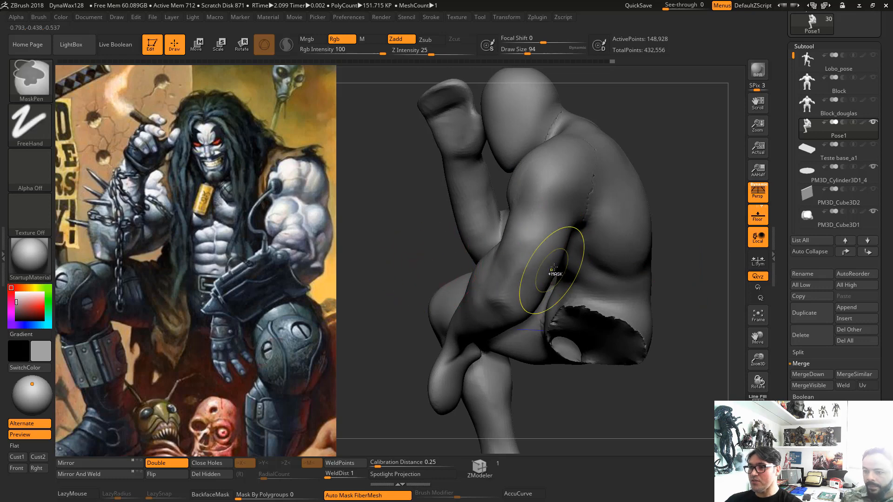
key("ctrl+z")
left_click_drag(543, 284, 531, 294)
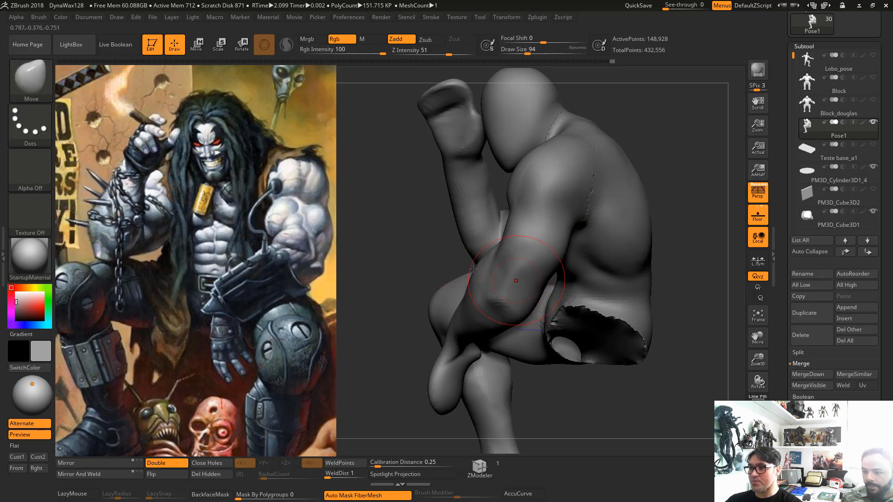
mouse_move(675, 270)
left_mouse_down()
mouse_move(453, 268)
mouse_move(493, 265)
left_mouse_up()
left_click_drag(432, 279, 551, 265)
left_click_drag(384, 254, 526, 270)
mouse_move(460, 282)
left_mouse_down()
mouse_move(414, 270)
mouse_move(625, 287)
mouse_move(650, 313)
mouse_move(652, 330)
left_mouse_up()
Sharpen the outer deltoid's separation from the upper arm with DamStandard at a reduced draw size
key("b")
key("d")
key("s")
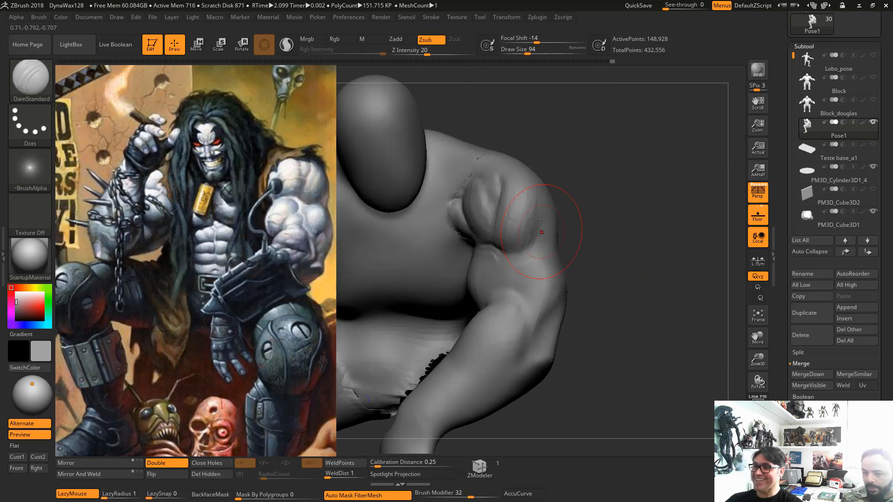
key("space")
left_click_drag(538, 219, 530, 218)
mouse_move(600, 281)
left_mouse_down()
mouse_move(614, 253)
mouse_move(523, 231)
left_mouse_up()
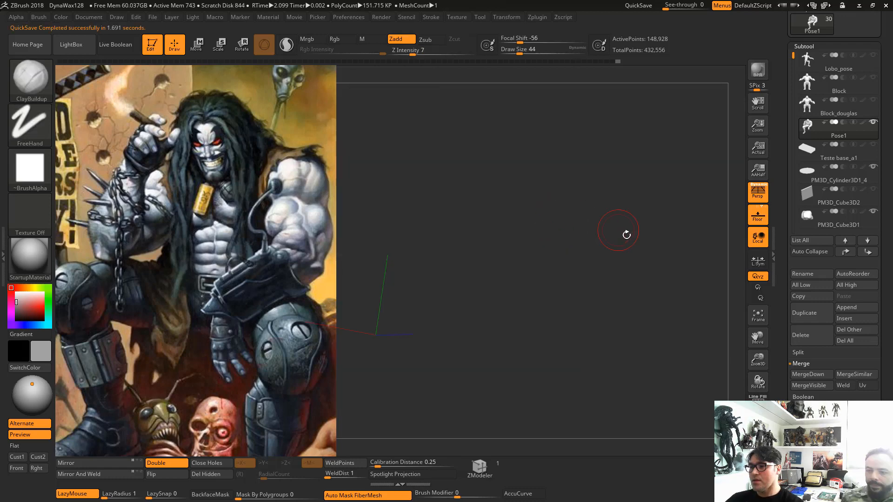
mouse_move(626, 235)
left_mouse_down()
mouse_move(640, 251)
mouse_move(606, 234)
left_mouse_up()
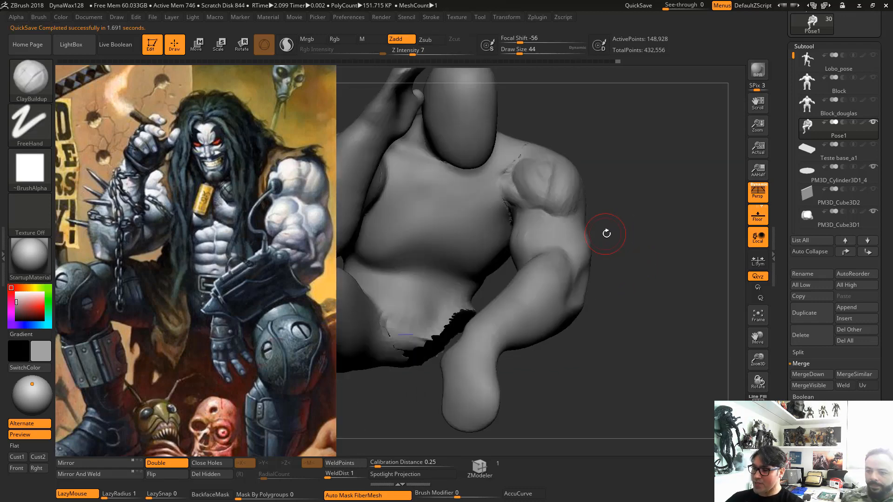
Carve the groove where the deltoid's lower edge meets the upper arm with DamStandard at draw size 31
key("b")
key("d")
key("s")
key("space")
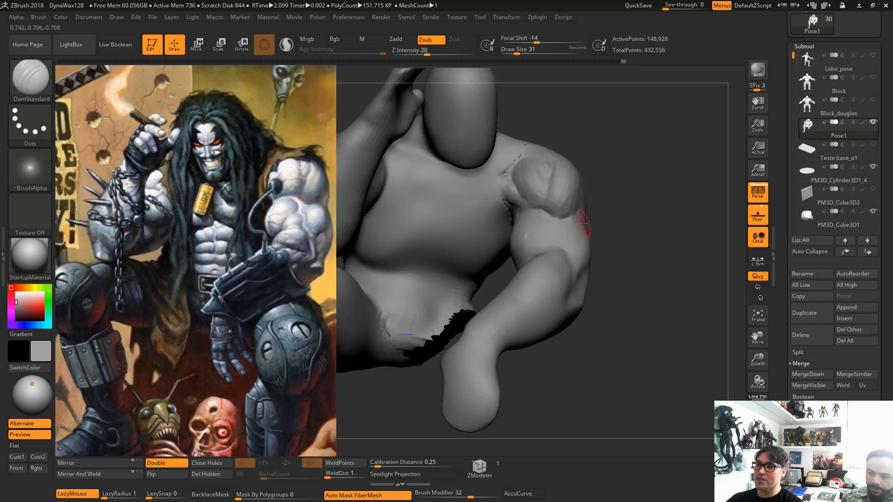
left_click_drag(554, 217, 553, 218)
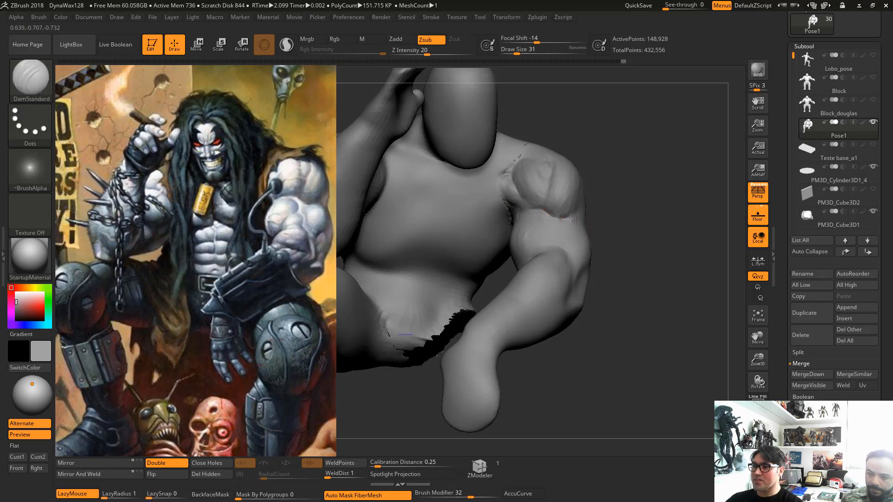
left_click_drag(622, 241, 582, 219)
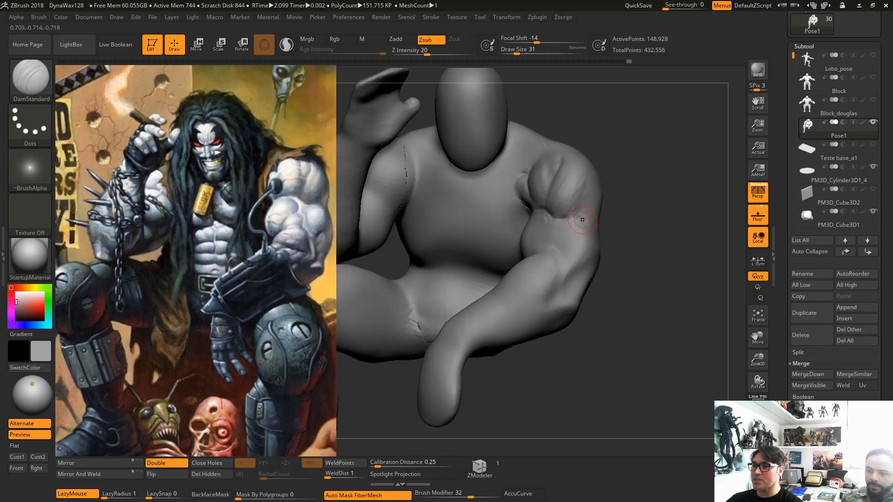
mouse_move(648, 247)
left_mouse_down()
mouse_move(662, 257)
mouse_move(652, 250)
left_mouse_up()
left_click_drag(636, 293, 646, 279, "alt")
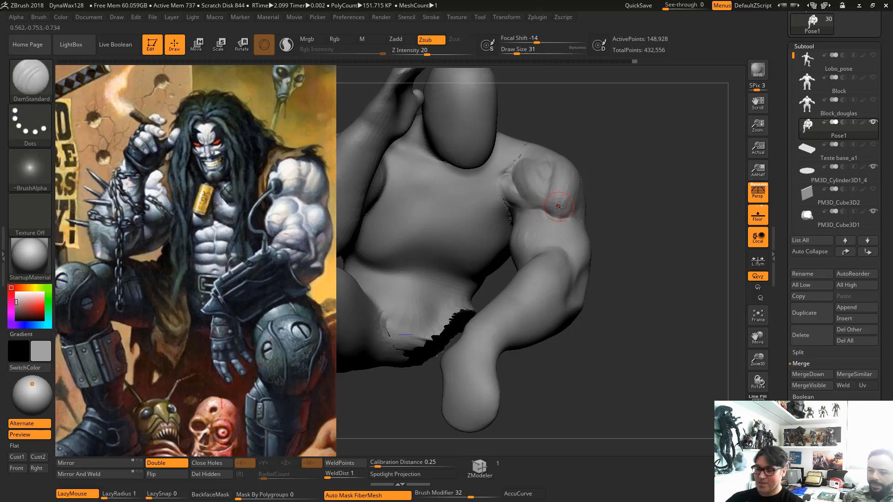
Examine the Lobo_pose subtool's arm and shoulder for comparison, and return to the Pose1 subtool
left_click(805, 57)
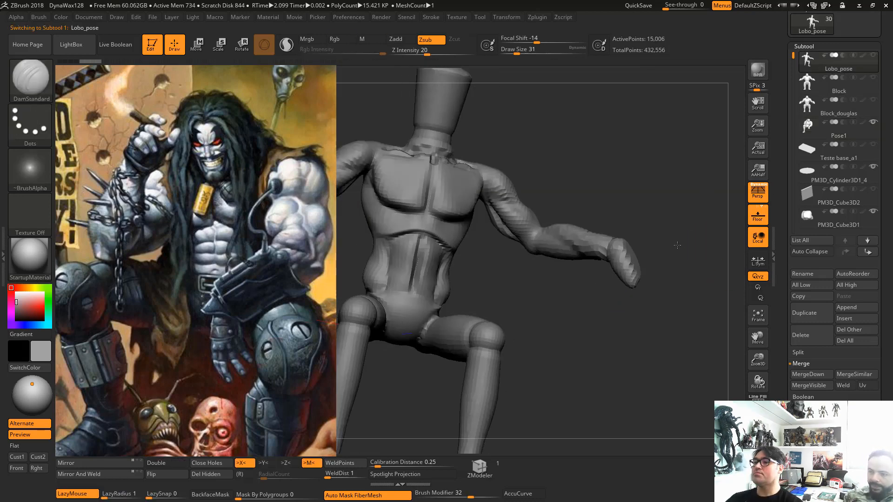
left_click_drag(526, 116, 509, 113)
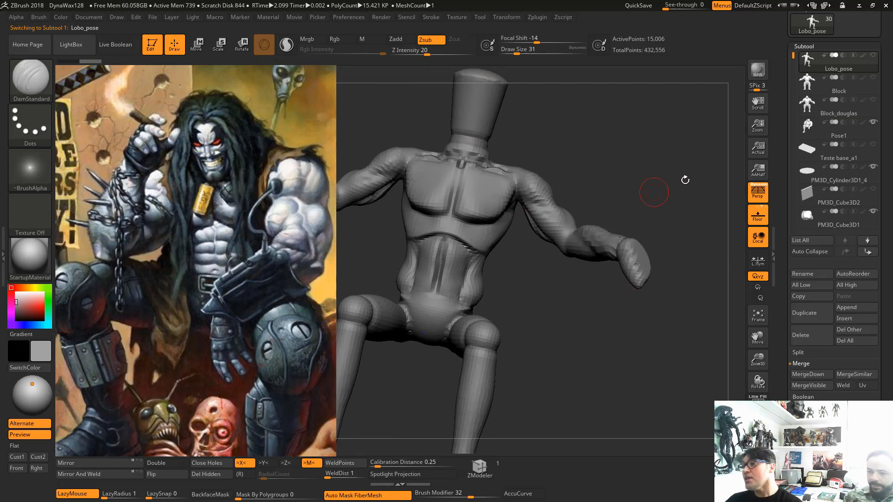
left_click(811, 127)
left_click_drag(626, 313, 617, 296)
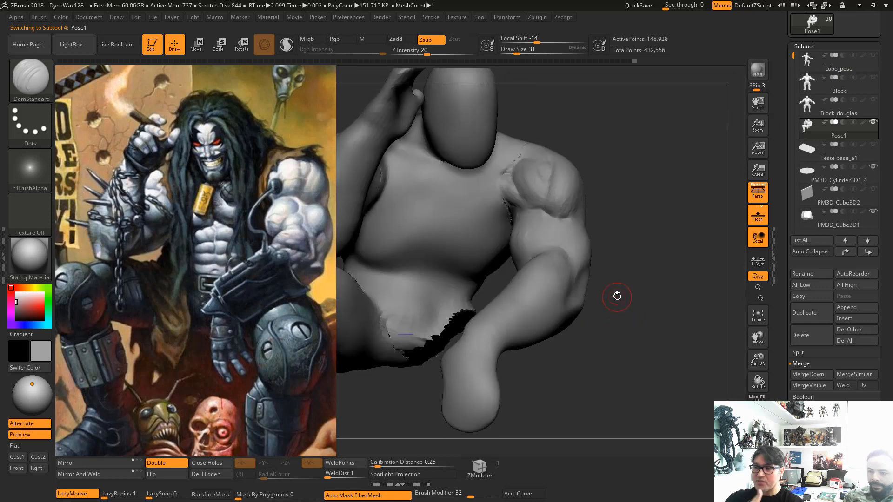
Add volume to the lower deltoid and the top of the biceps with ClayBuildup at draw size 31
key("b")
key("c")
key("b")
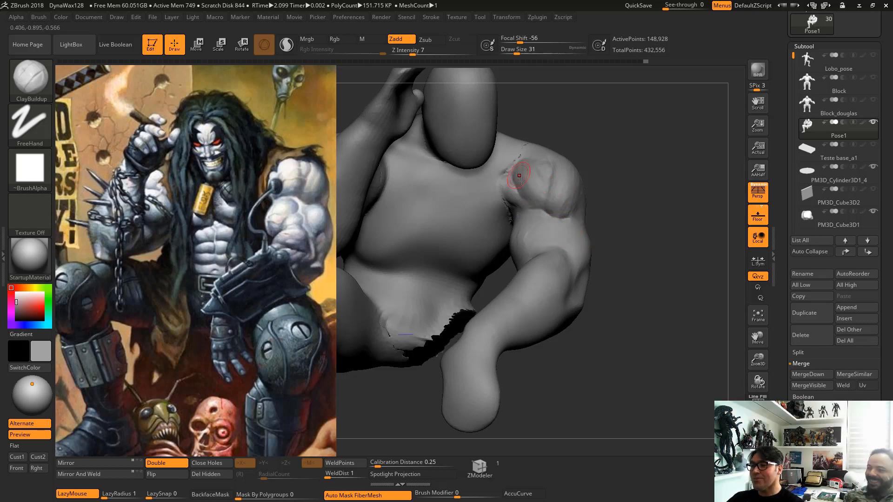
mouse_move(537, 201)
left_mouse_down()
mouse_move(553, 214)
mouse_move(568, 206)
left_mouse_up()
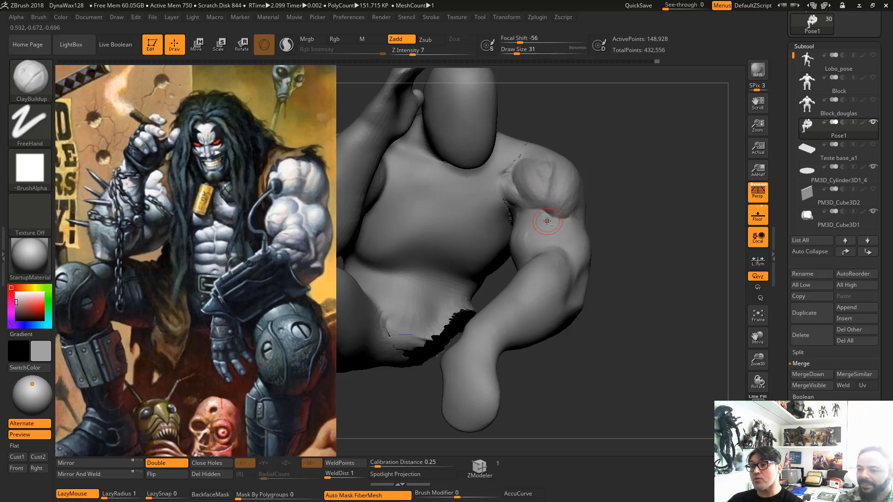
left_click_drag(558, 227, 529, 233)
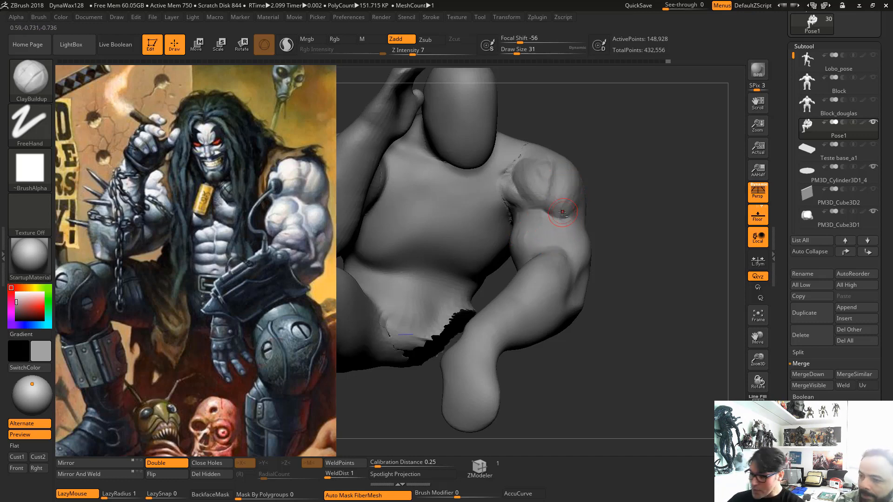
Carve the crease beneath the deltoid on the bent arm using the DamStandard brush at draw size 31
key("b")
key("d")
key("s")
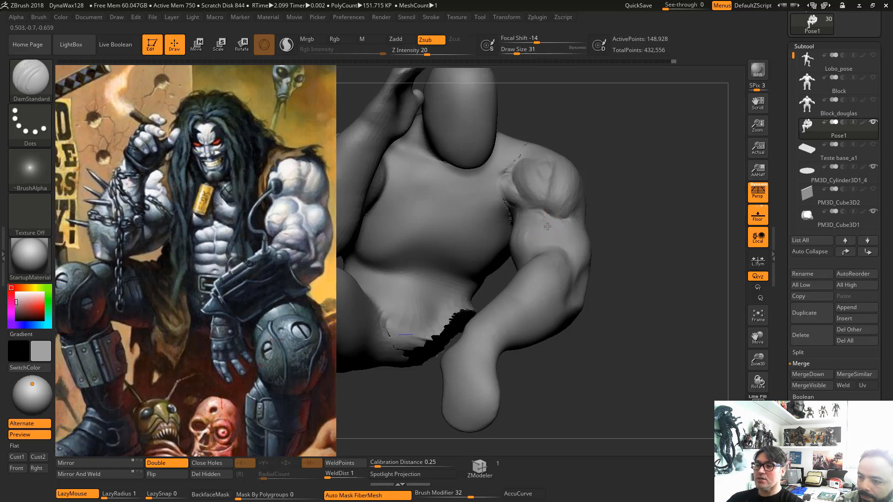
left_click_drag(548, 226, 548, 228)
left_click_drag(647, 266, 660, 372)
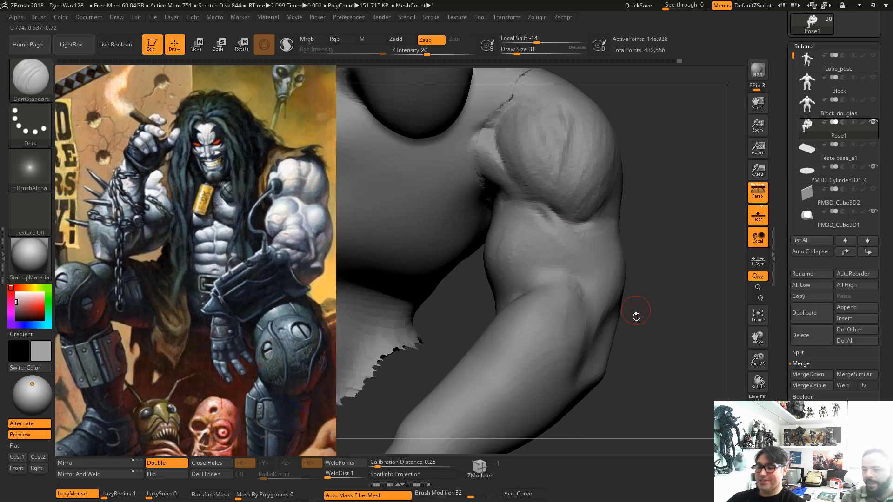
left_click_drag(629, 310, 623, 269, "alt")
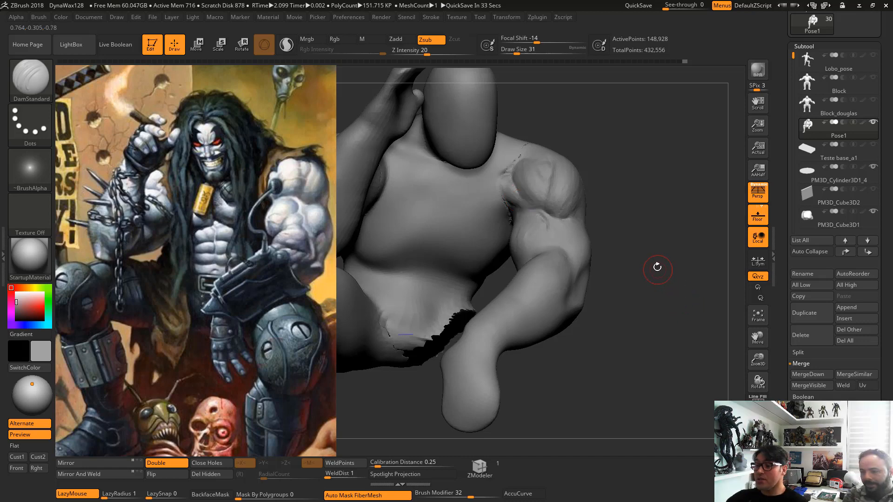
left_click_drag(635, 304, 597, 240)
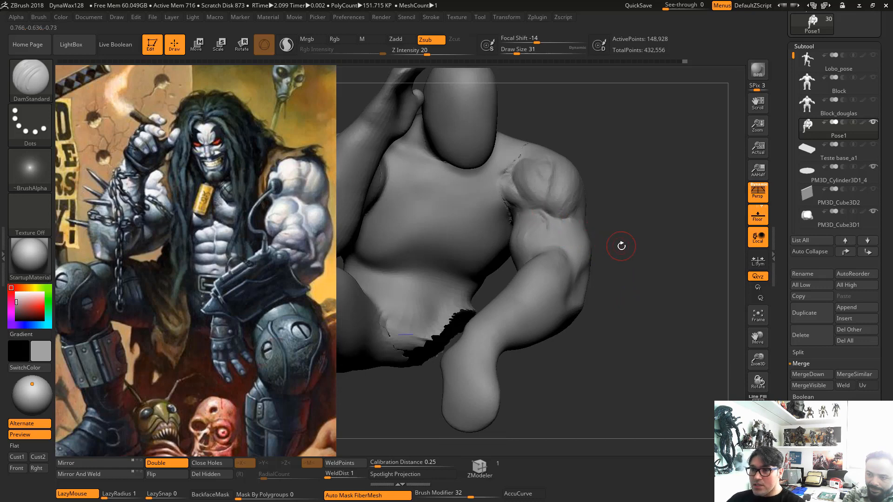
Build up the arm below the deltoid with ClayBuildup at draw size 14, and carve the biceps' upper edge with DamStandard at size 26
key("1")
key("space")
left_click_drag(547, 213, 541, 213)
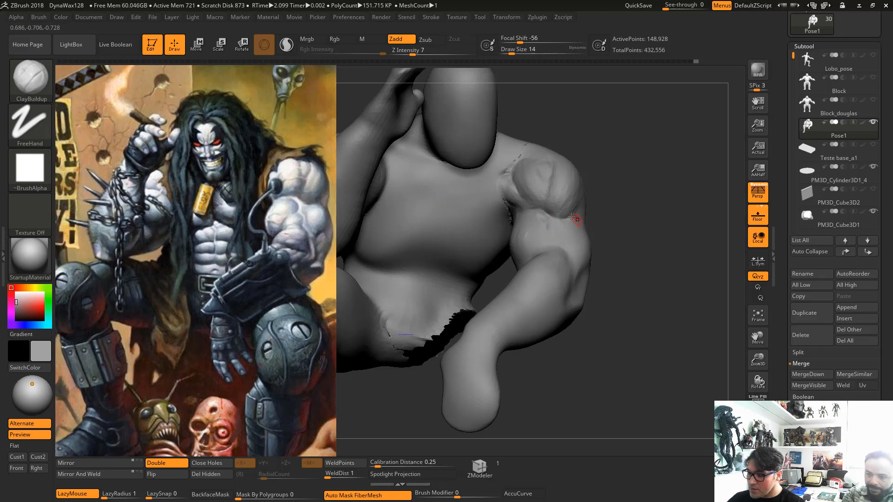
key("2")
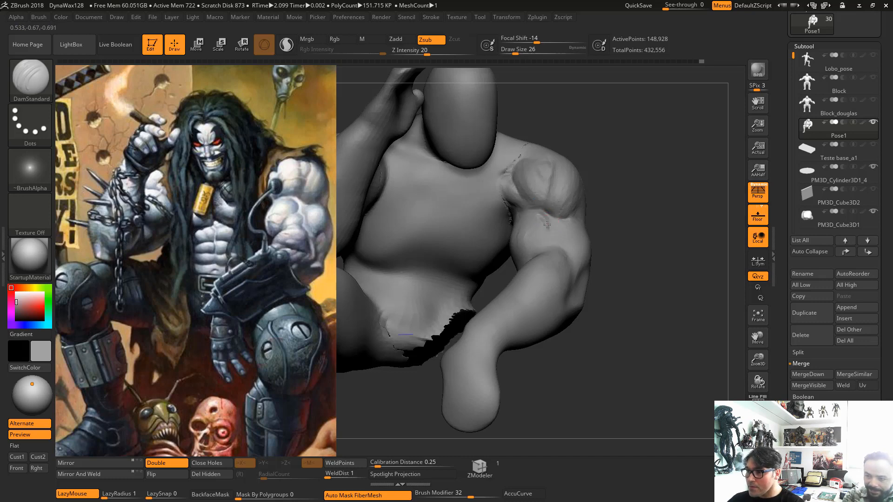
Build up the biceps volume below the deltoid crease using the ClayBuildup brush at draw size 37
key("b")
key("c")
key("b")
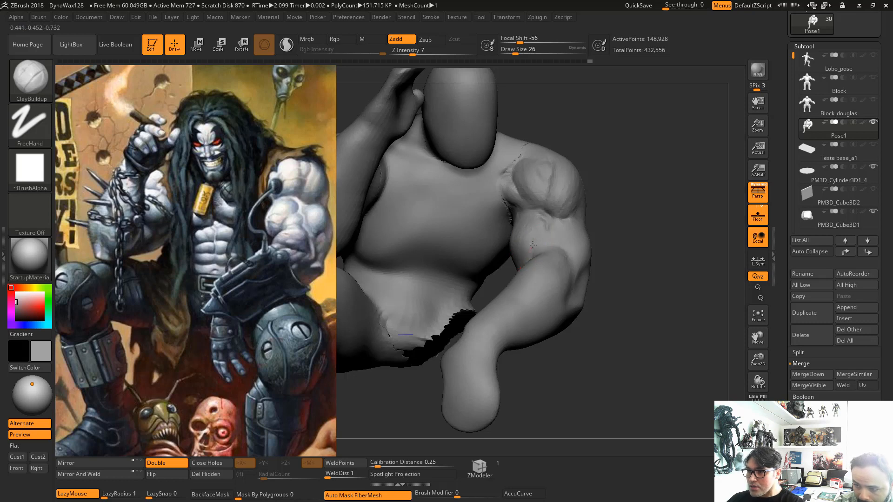
key("space")
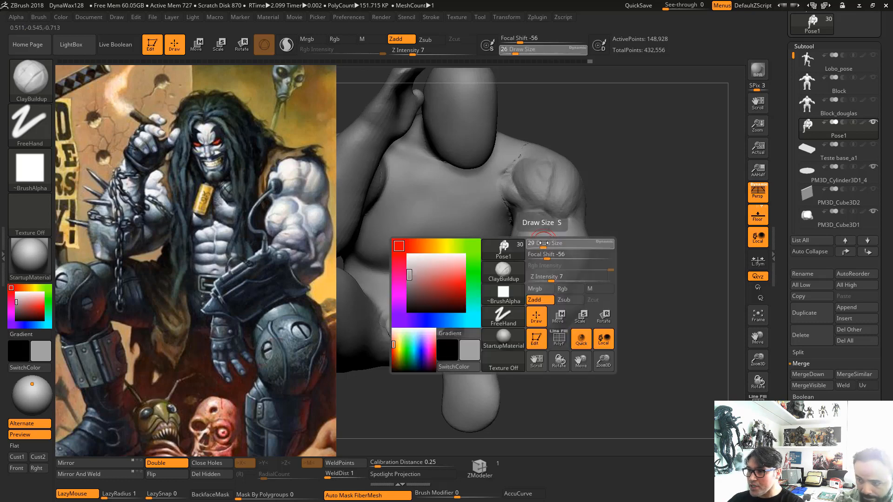
left_click_drag(546, 244, 548, 244)
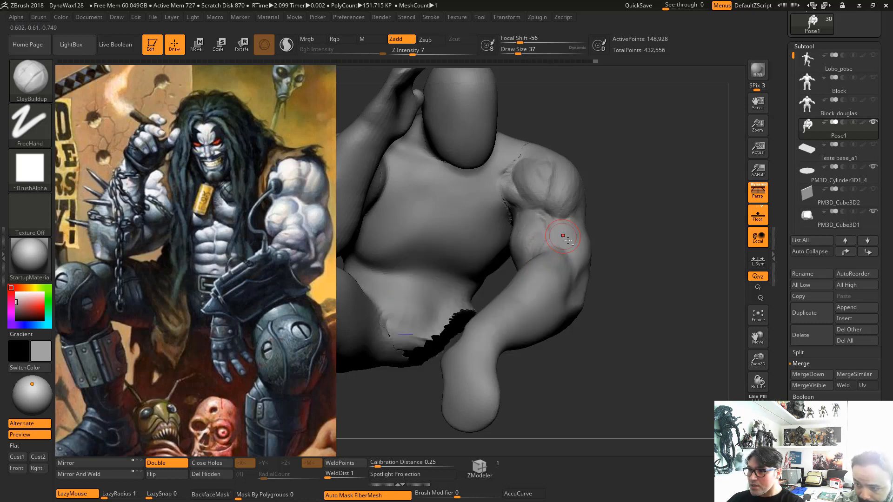
Sketch two notched contour curves beside the shoulder as screen annotations and clear them
key("ctrl+shift")
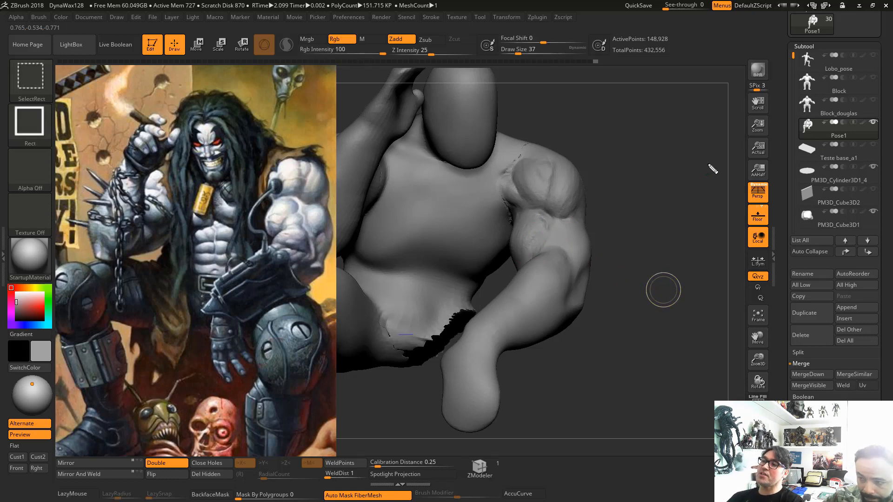
left_click_drag(708, 161, 522, 98, "ctrl+shift")
mouse_move(620, 101)
left_mouse_down("ctrl+shift")
mouse_move(615, 143)
mouse_move(626, 108)
left_mouse_up("ctrl+shift")
mouse_move(716, 251)
left_mouse_down("ctrl+shift")
mouse_move(648, 201)
mouse_move(538, 183)
left_mouse_up("ctrl+shift")
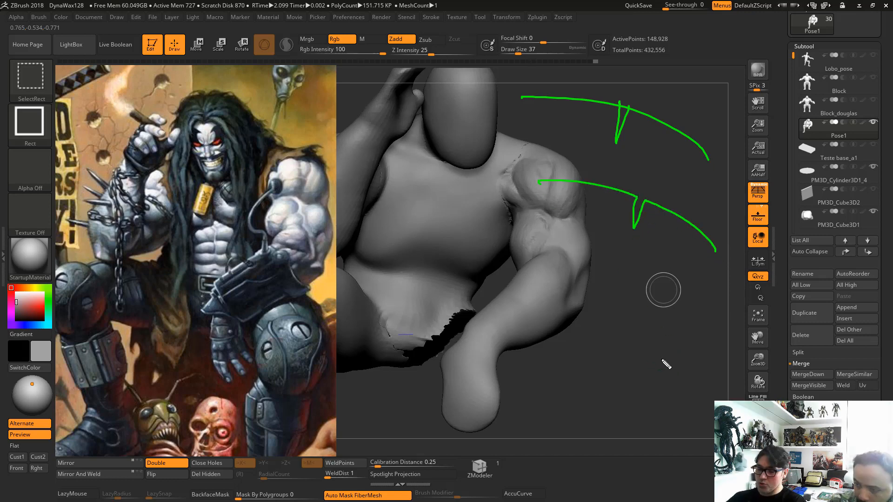
key("Escape")
Annotate the contour of the arm's muscle crease in close-up, redrawing it with a deep notch and marking the notch's two edges
mouse_move(652, 376)
left_mouse_down()
mouse_move(673, 343)
mouse_move(659, 436)
mouse_move(678, 261)
mouse_move(686, 269)
mouse_move(694, 255)
left_mouse_up()
key("ctrl+shift")
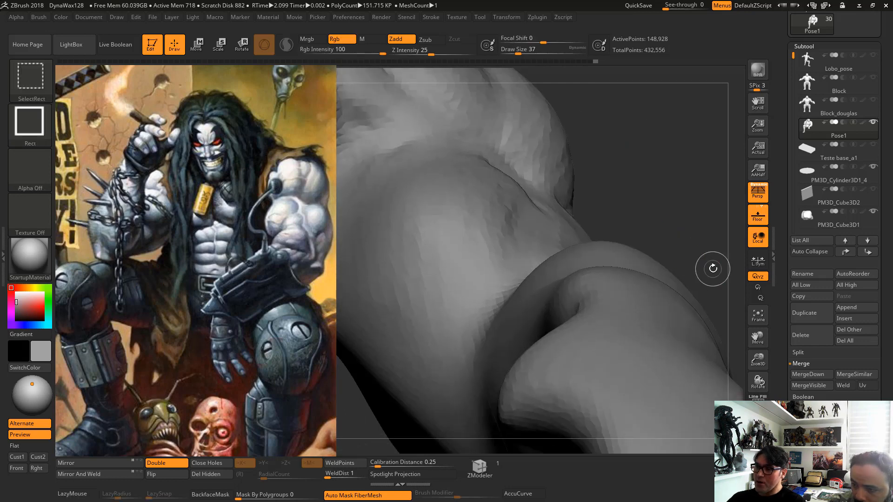
mouse_move(383, 176)
left_mouse_down()
mouse_move(454, 163)
mouse_move(503, 186)
mouse_move(588, 255)
mouse_move(628, 305)
left_mouse_up()
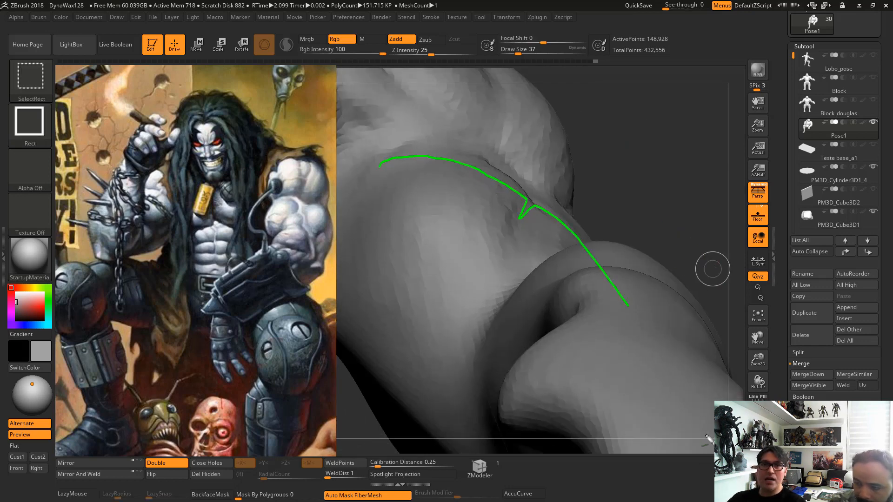
key("ctrl+z")
mouse_move(384, 160)
left_mouse_down()
mouse_move(470, 163)
mouse_move(492, 175)
mouse_move(515, 208)
mouse_move(517, 256)
mouse_move(568, 239)
mouse_move(682, 271)
left_mouse_up()
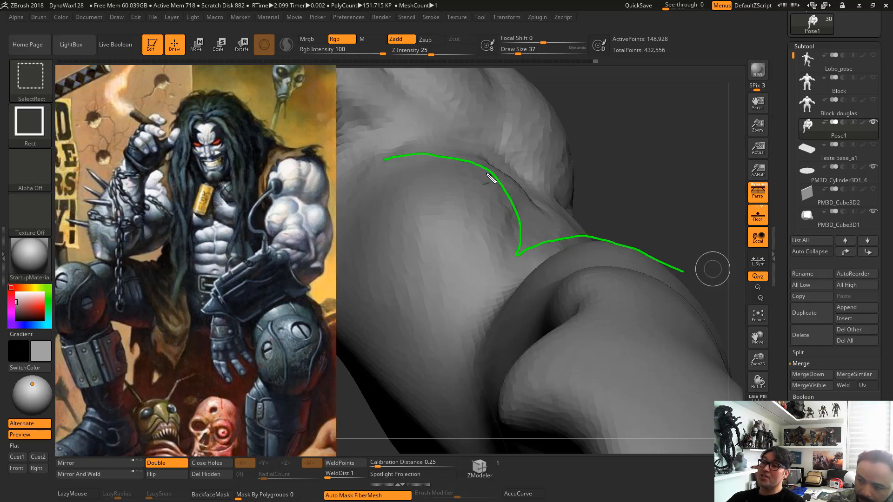
left_click_drag(478, 161, 489, 169)
mouse_move(612, 237)
left_mouse_down()
mouse_move(620, 246)
mouse_move(492, 165)
mouse_move(636, 254)
left_mouse_up()
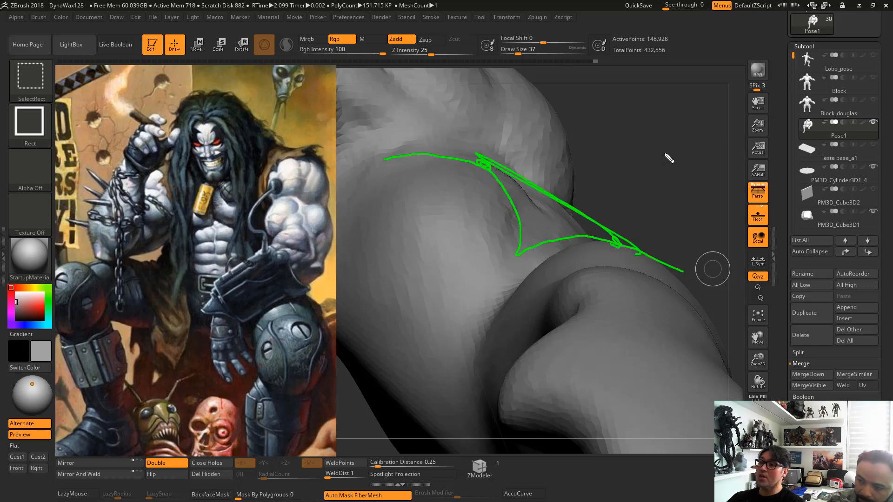
Sketch a sharply notched contour line beside the arm, redo it, mark the notch's corners, and clear all annotations
left_click_drag(744, 174, 533, 59)
mouse_move(663, 106)
left_mouse_down()
mouse_move(657, 120)
mouse_move(661, 103)
left_mouse_up()
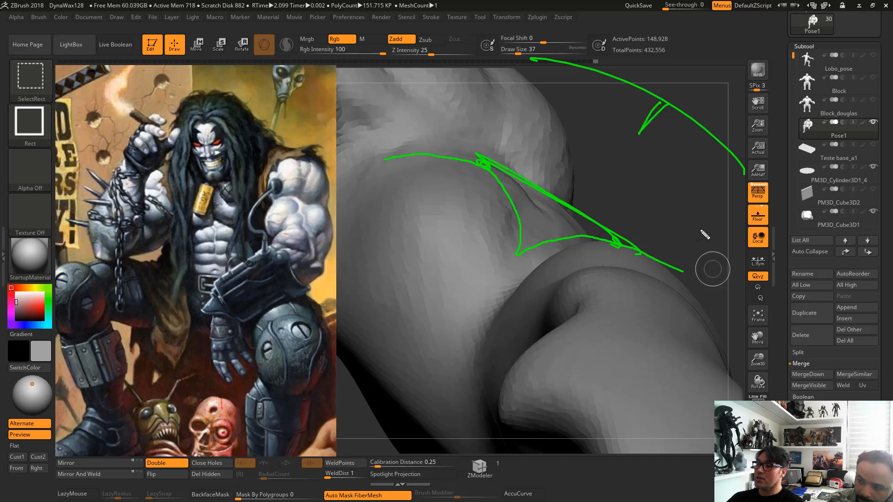
key("ctrl+z")
key("ctrl+z")
mouse_move(722, 199)
left_mouse_down()
mouse_move(657, 132)
mouse_move(607, 139)
mouse_move(532, 46)
left_mouse_up()
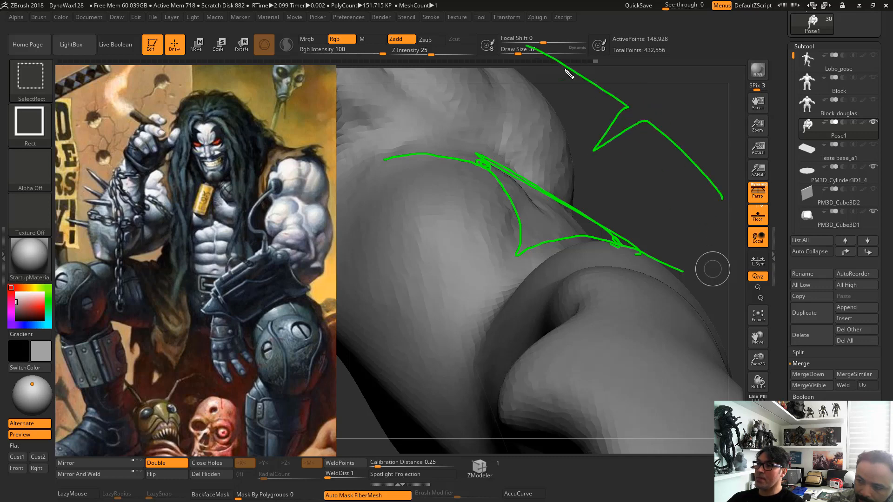
mouse_move(621, 100)
left_mouse_down()
mouse_move(651, 124)
mouse_move(644, 118)
left_mouse_up()
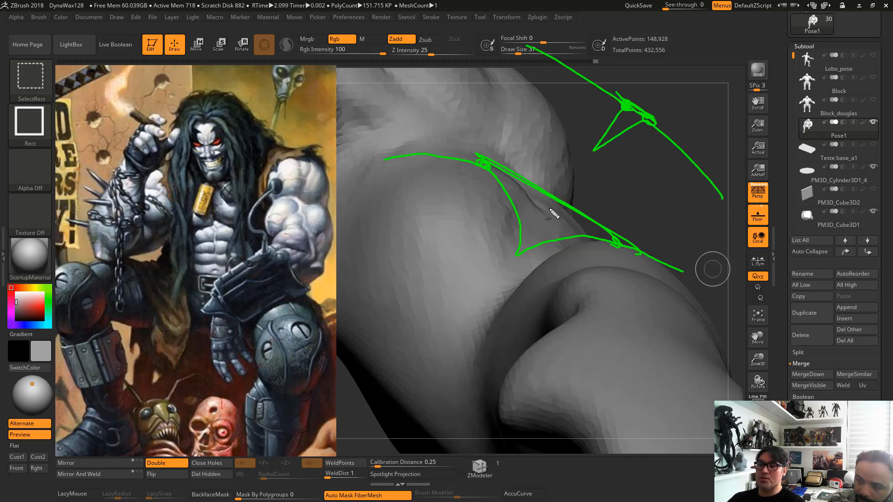
key("Escape")
Add more clay to the middle and lower biceps with ClayBuildup at draw size 37, checking the form from several angles
mouse_move(671, 191)
left_mouse_down()
mouse_move(628, 200)
mouse_move(654, 251)
mouse_move(619, 255)
left_mouse_up()
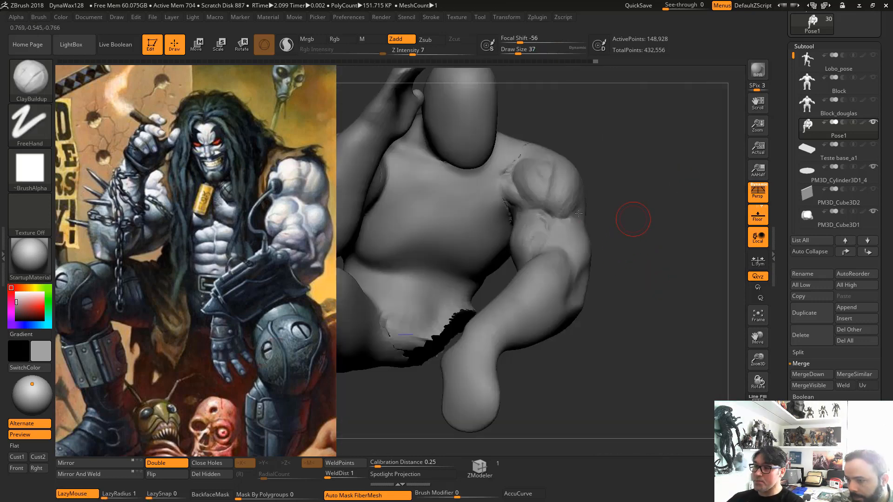
mouse_move(547, 230)
left_mouse_down()
mouse_move(534, 245)
mouse_move(543, 228)
mouse_move(559, 238)
mouse_move(537, 238)
mouse_move(538, 246)
mouse_move(534, 239)
mouse_move(547, 237)
left_mouse_up()
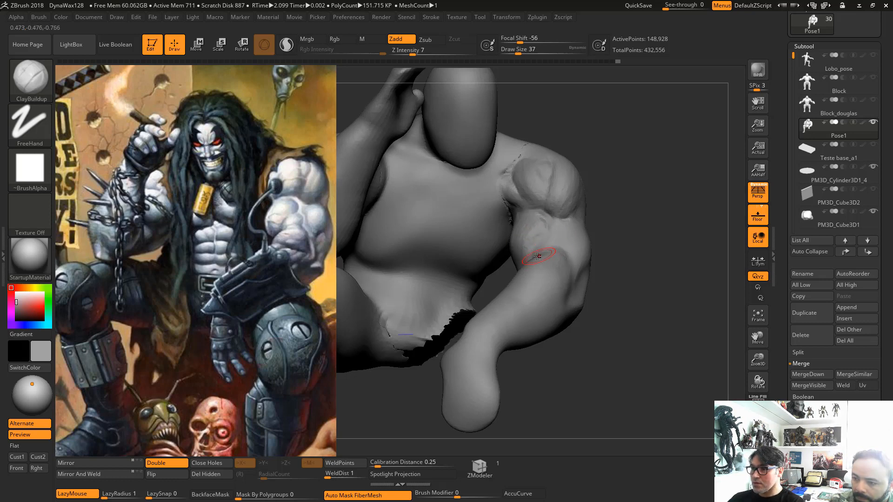
left_click_drag(647, 301, 609, 280)
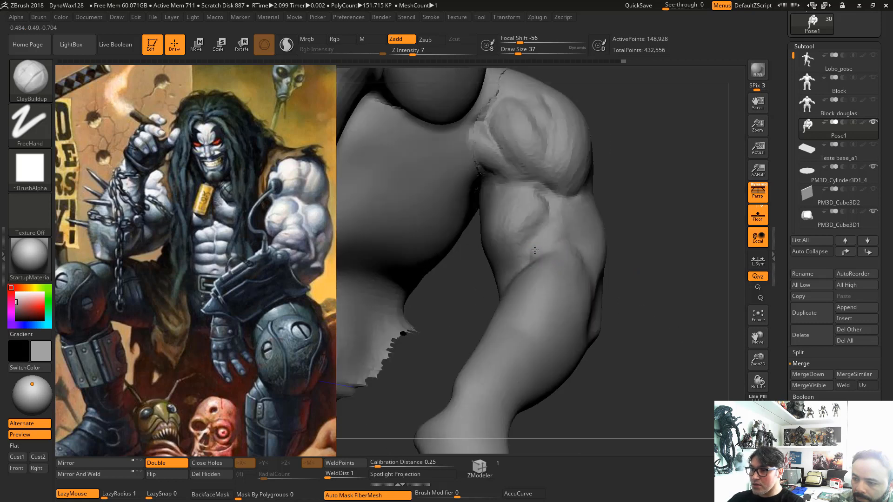
left_click_drag(620, 325, 638, 348)
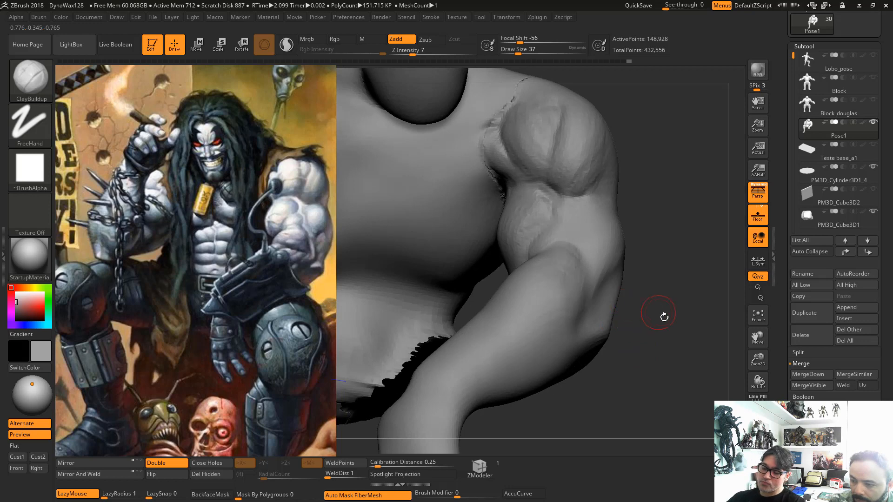
left_click_drag(664, 321, 650, 321, "alt")
Switch to the DamStandard brush at draw size 17 and try carving a curved line around the biceps
key("b")
key("d")
key("s")
key("space")
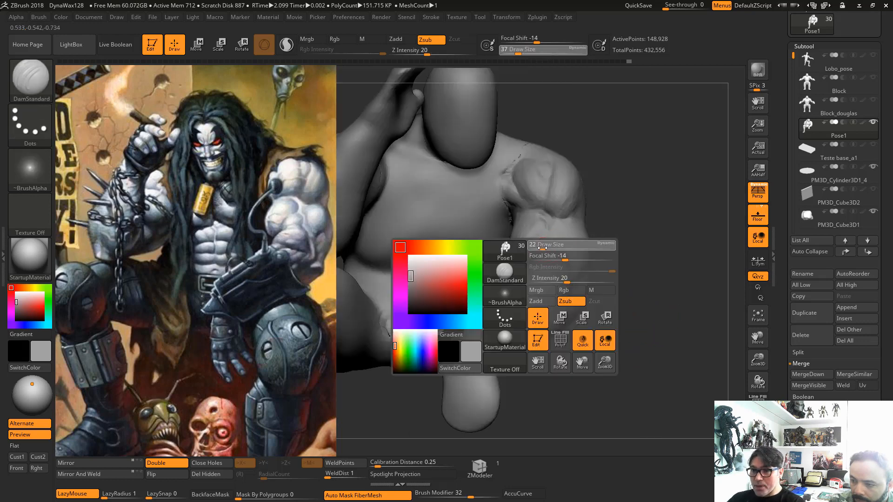
left_click_drag(547, 246, 540, 248)
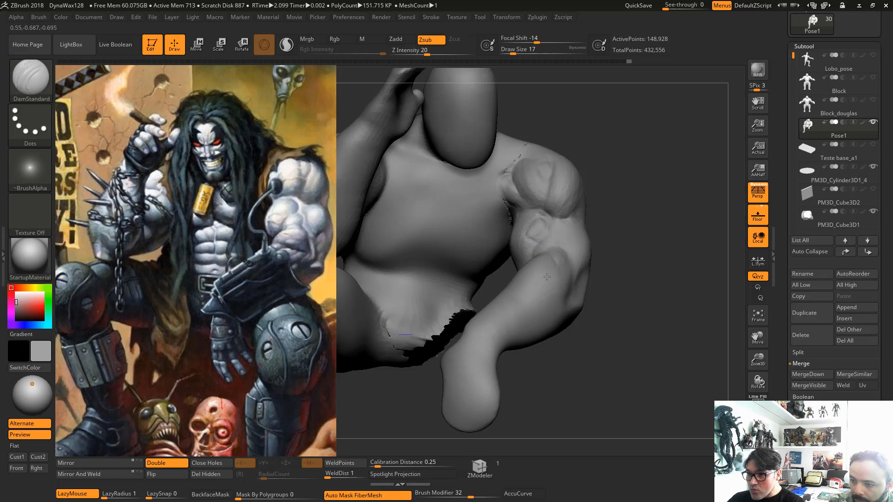
key("ctrl+z")
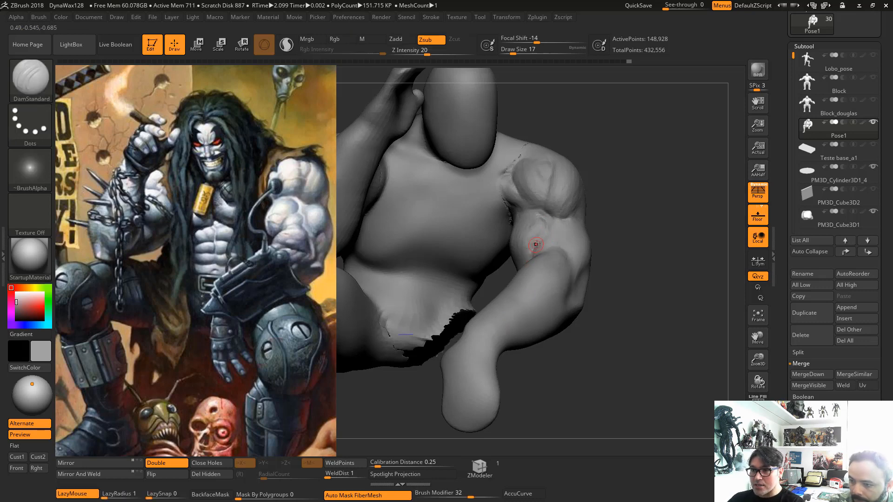
Sketch an arched annotation line from the reference's biceps across the model's chest and clear it
key("ctrl+shift")
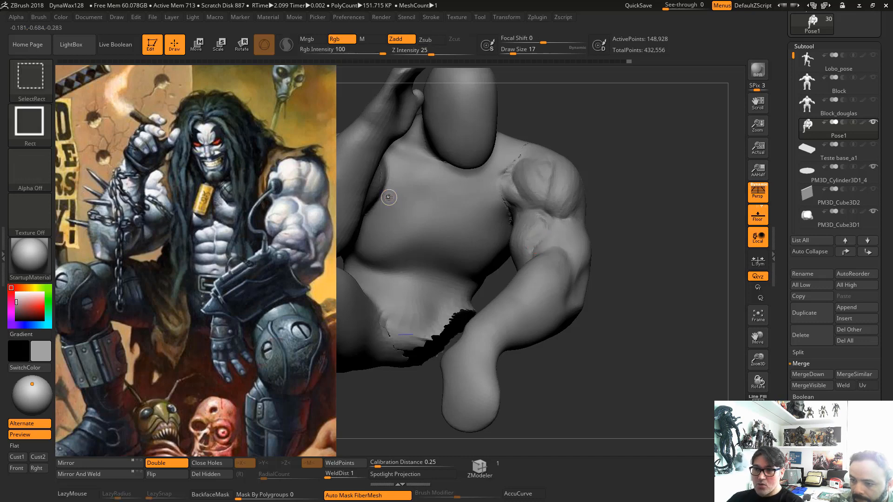
mouse_move(288, 214)
left_mouse_down()
mouse_move(277, 227)
mouse_move(297, 211)
mouse_move(288, 221)
mouse_move(295, 216)
mouse_move(285, 210)
mouse_move(479, 220)
left_mouse_up()
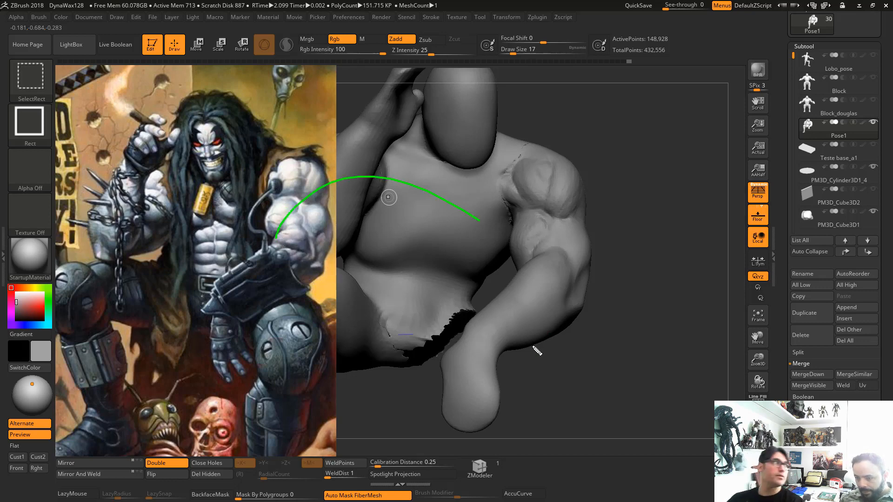
key("Escape")
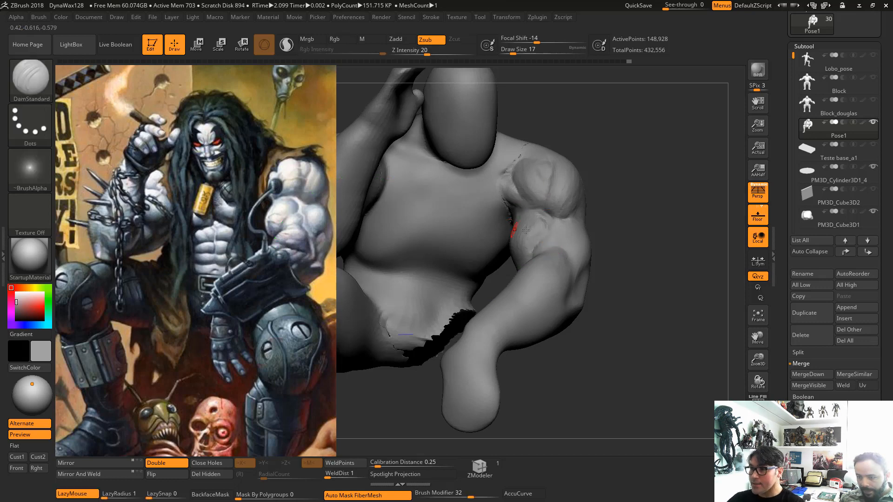
Carve the crease at the lower biceps near the forearm with DamStandard at draw size 17, undoing an unwanted stroke
key("ctrl")
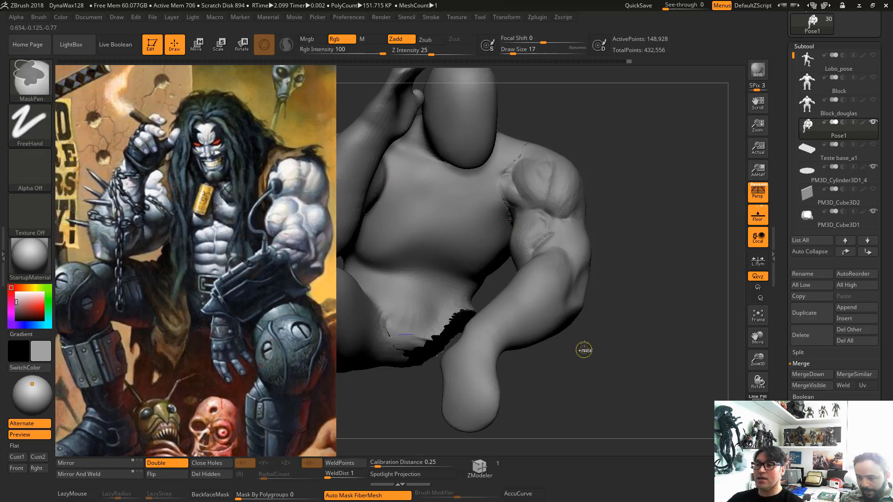
key("ctrl+z")
mouse_move(624, 339)
left_mouse_down("alt")
mouse_move(642, 313)
mouse_move(628, 405)
left_mouse_up("alt")
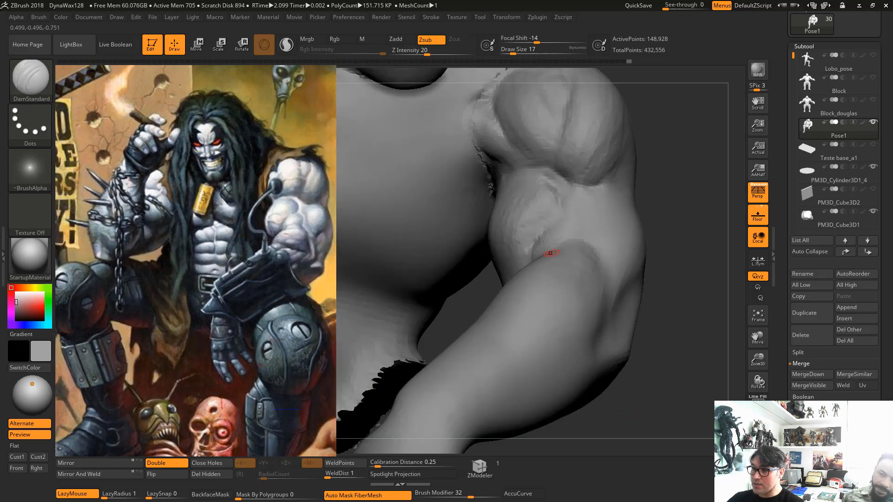
Build up and round the front of the biceps above the forearm using ClayBuildup at draw size 49
key("b")
key("c")
key("b")
key("space")
mouse_move(536, 243)
left_mouse_down()
mouse_move(544, 243)
mouse_move(539, 254)
left_mouse_up()
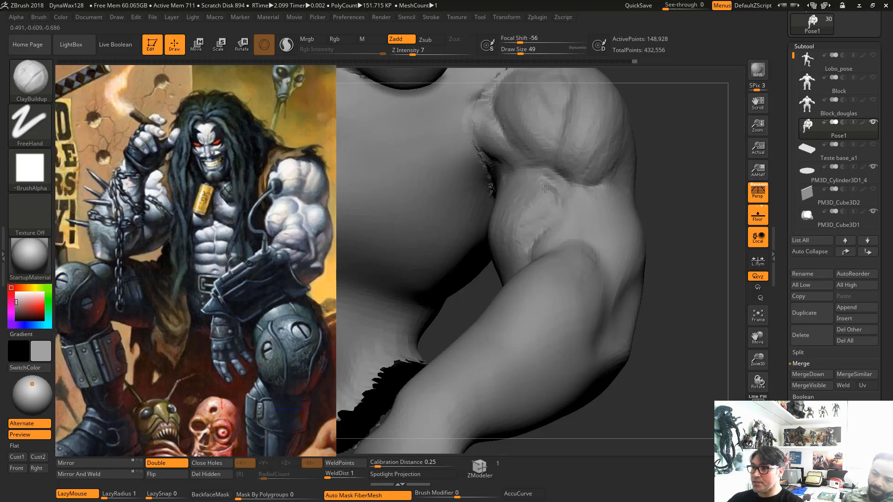
left_click_drag(509, 226, 517, 239)
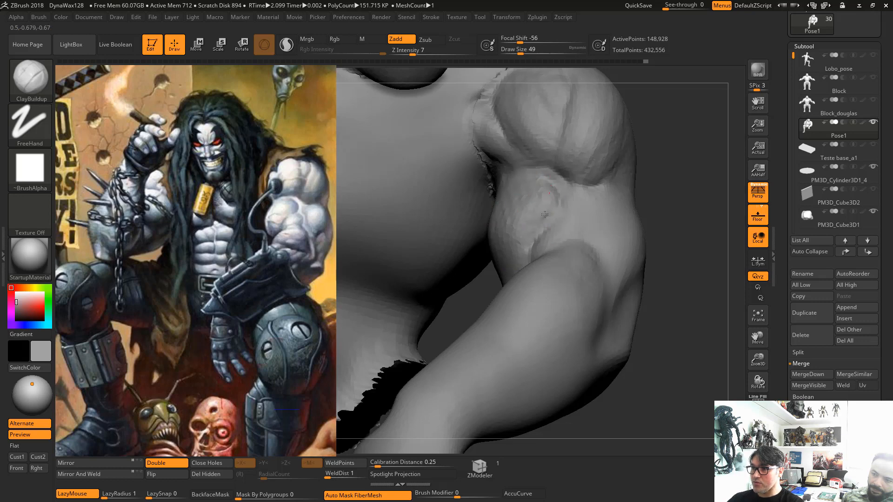
left_click_drag(539, 199, 522, 201)
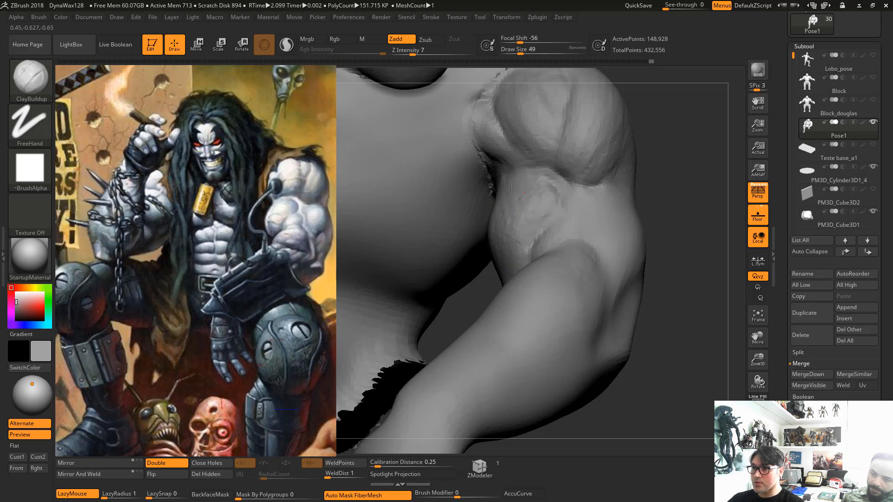
Fill out the inner side of the biceps with ClayBuildup strokes at draw size 49
left_click_drag(493, 229, 492, 236)
left_click_drag(472, 284, 514, 278)
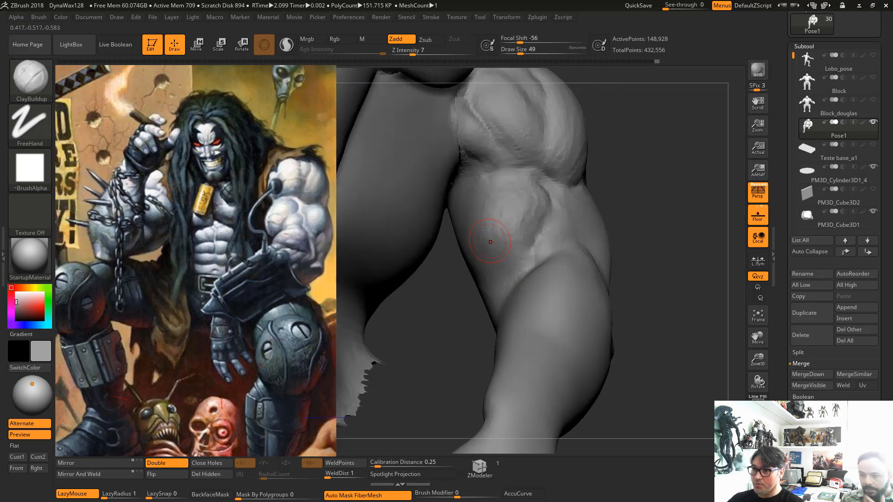
left_click_drag(501, 226, 482, 234)
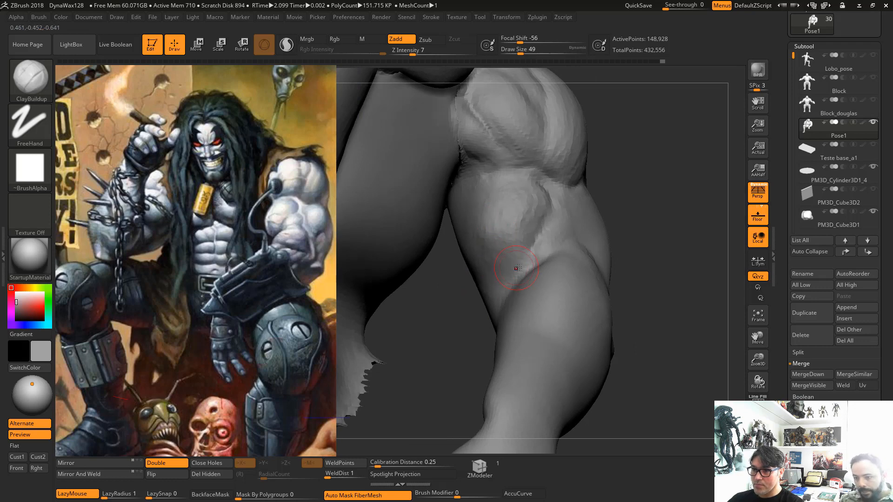
Carve into the inner elbow, where the biceps meets the forearm, using ClayBuildup at draw size 87
mouse_move(515, 268)
left_mouse_down()
mouse_move(491, 293)
mouse_move(498, 299)
mouse_move(550, 274)
mouse_move(469, 274)
mouse_move(487, 309)
left_mouse_up()
key("space")
mouse_move(493, 273)
left_mouse_down()
mouse_move(477, 293)
mouse_move(516, 304)
mouse_move(579, 278)
left_mouse_up()
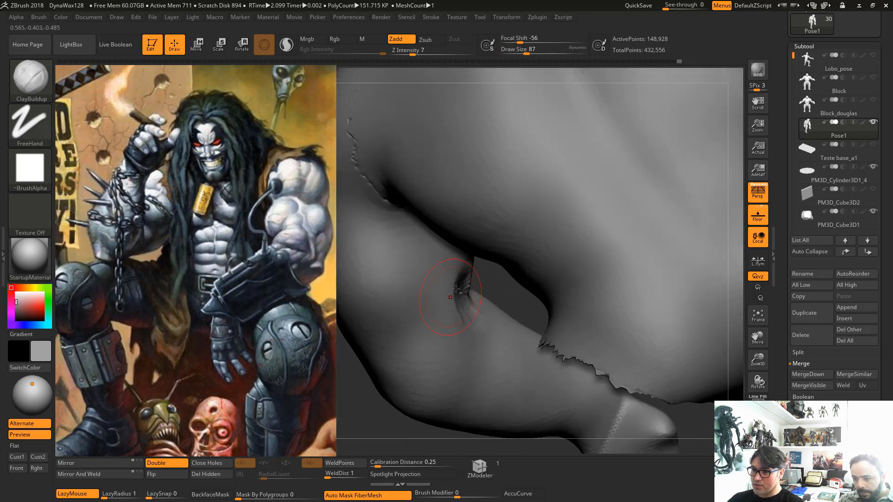
mouse_move(455, 289)
left_mouse_down("alt")
mouse_move(445, 340)
mouse_move(469, 357)
left_mouse_up("alt")
Isolate the arm by its polygroup and carve along the inner side of the biceps toward the elbow using ClayBuildup
left_click(434, 368, "ctrl+shift")
left_click(478, 358, "ctrl+shift")
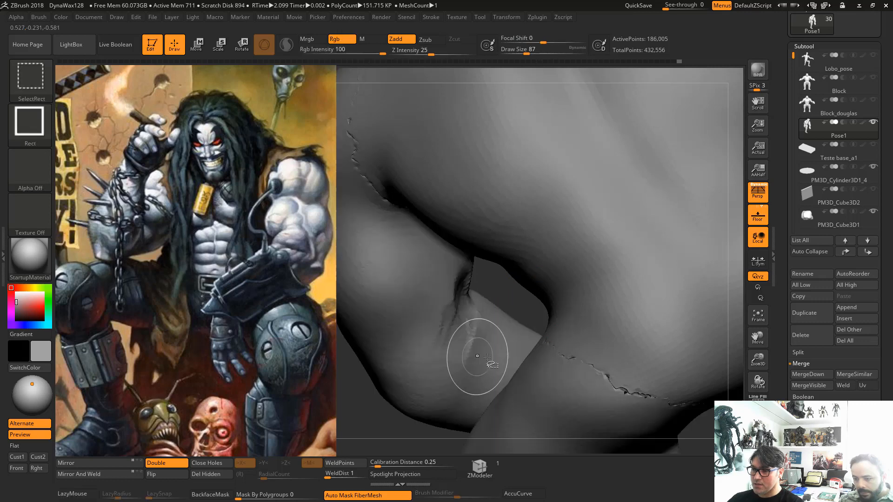
left_click(455, 310, "ctrl+shift")
left_click_drag(544, 293, 464, 313)
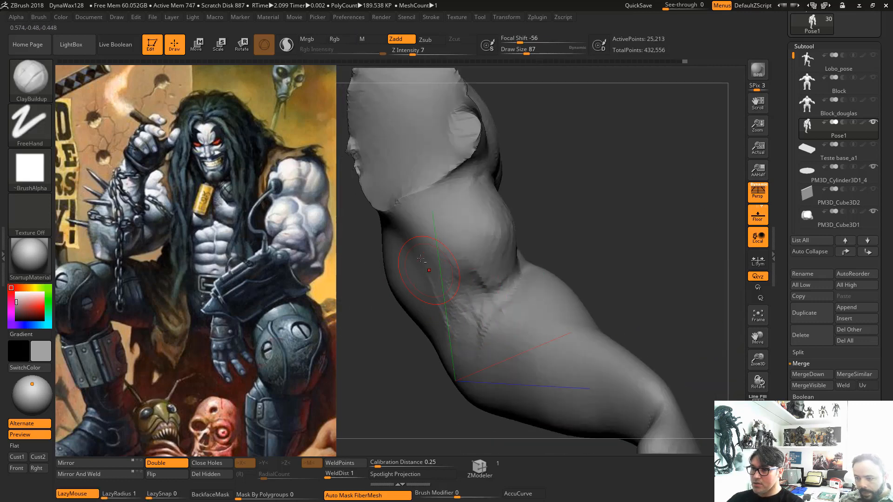
mouse_move(388, 368)
left_mouse_down()
mouse_move(366, 421)
mouse_move(379, 391)
left_mouse_up()
left_click_drag(433, 264, 484, 301, "alt")
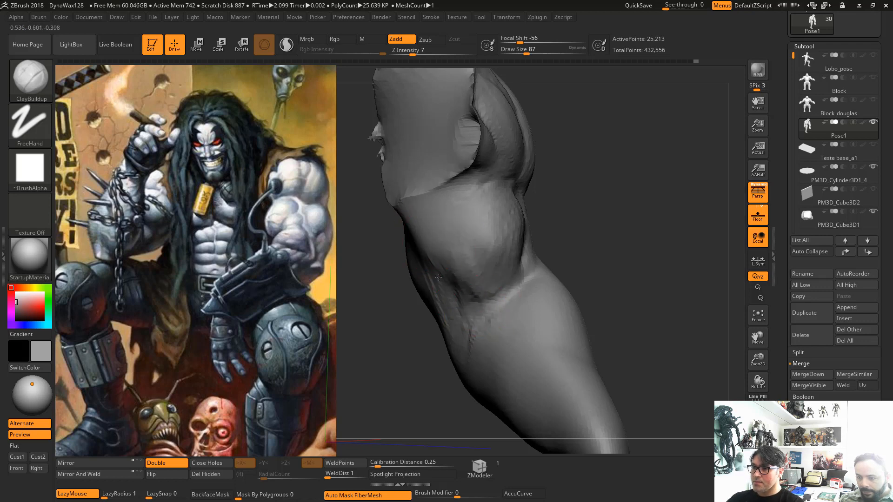
Shape the upper edge of the biceps just below the deltoid using ClayBuildup at draw size 31
left_click_drag(651, 314, 588, 298)
left_click_drag(616, 344, 635, 341, "alt")
left_click_drag(670, 312, 652, 384, "alt")
key("space")
left_click_drag(574, 250, 566, 249)
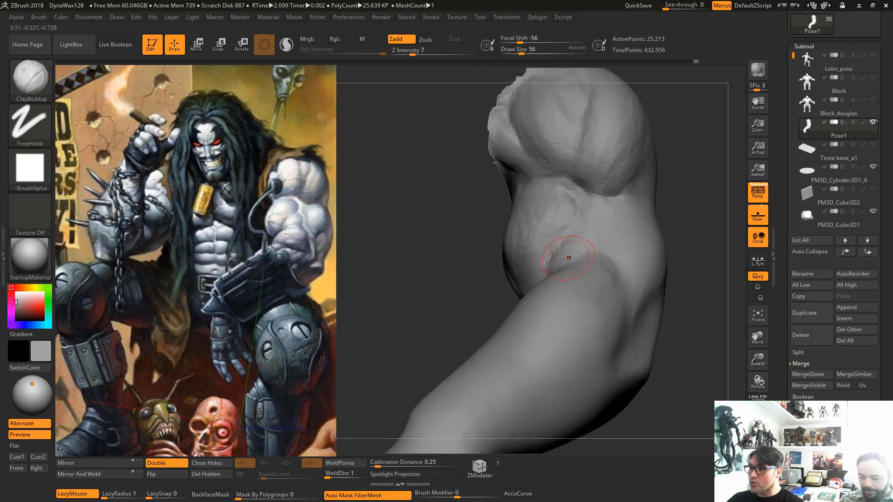
key("space")
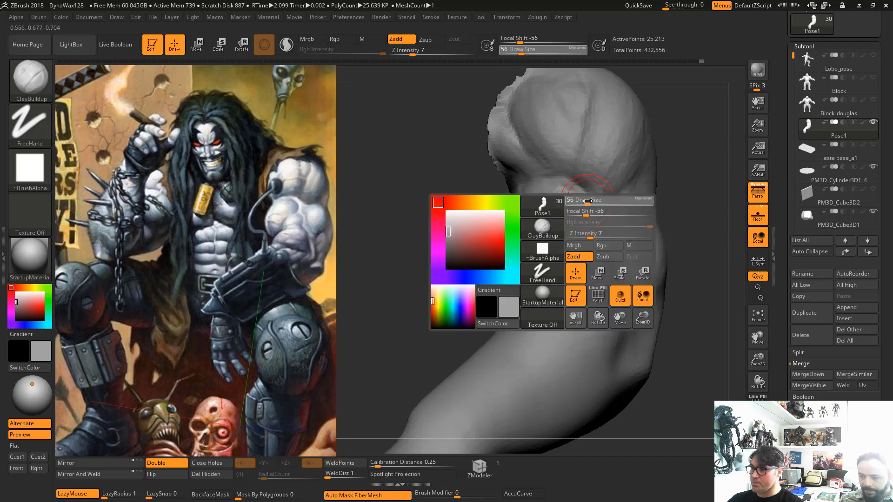
left_click_drag(581, 199, 564, 199)
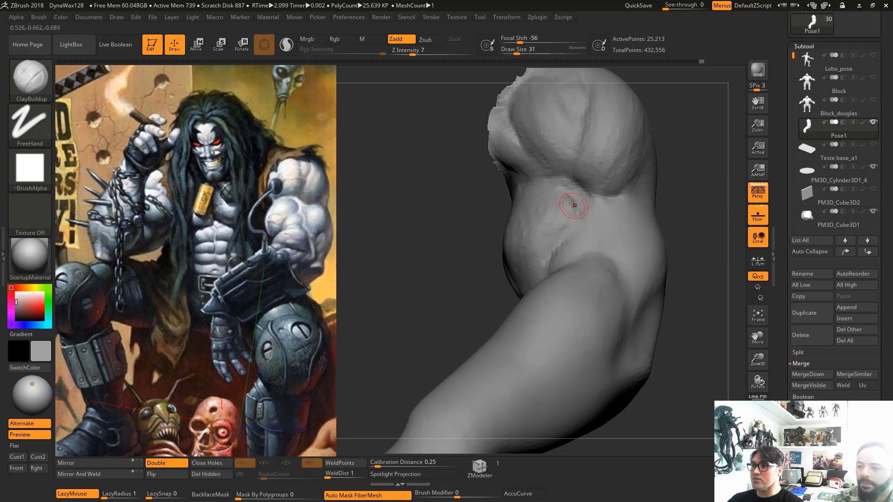
left_click_drag(535, 195, 565, 200)
Build up the front and outer edge of the biceps using ClayBuildup at draw size 47
key("bracketright")
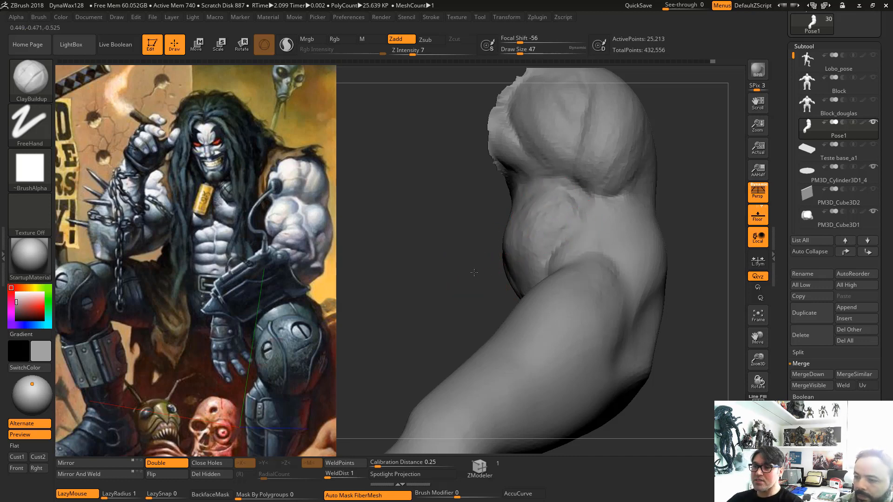
mouse_move(474, 272)
left_mouse_down()
mouse_move(503, 284)
mouse_move(466, 282)
left_mouse_up()
mouse_move(492, 239)
left_mouse_down()
mouse_move(509, 274)
mouse_move(482, 273)
left_mouse_up()
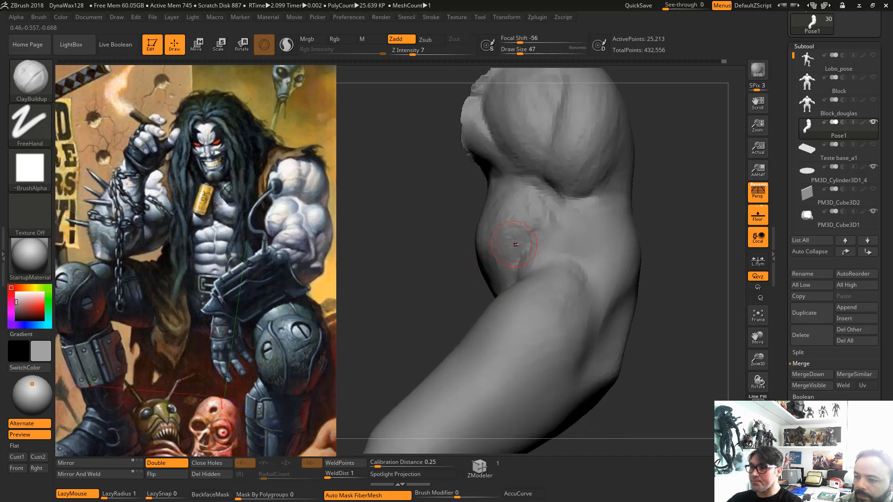
left_click_drag(522, 251, 540, 224)
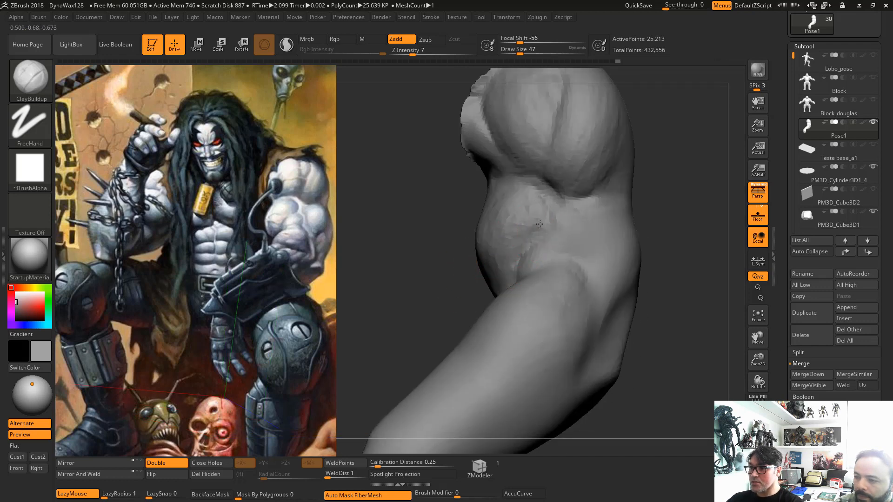
Carve the outer boundary line of the biceps below the deltoid with the DamStandard brush
key("b")
key("d")
key("s")
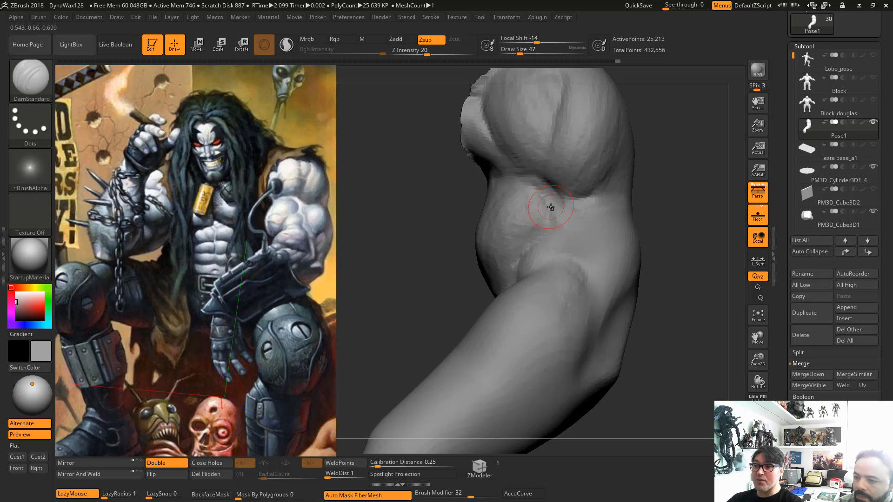
key("space")
mouse_move(550, 233)
left_mouse_down()
mouse_move(536, 241)
mouse_move(508, 238)
mouse_move(528, 226)
left_mouse_up()
Smooth the biceps surface and refine its rounded outer contour above the forearm using ClayBuildup at draw size 39
key("b")
key("c")
key("b")
key("space")
left_click_drag(445, 251, 427, 249)
left_click_drag(517, 229, 530, 232, "shift")
left_click_drag(423, 242, 462, 256)
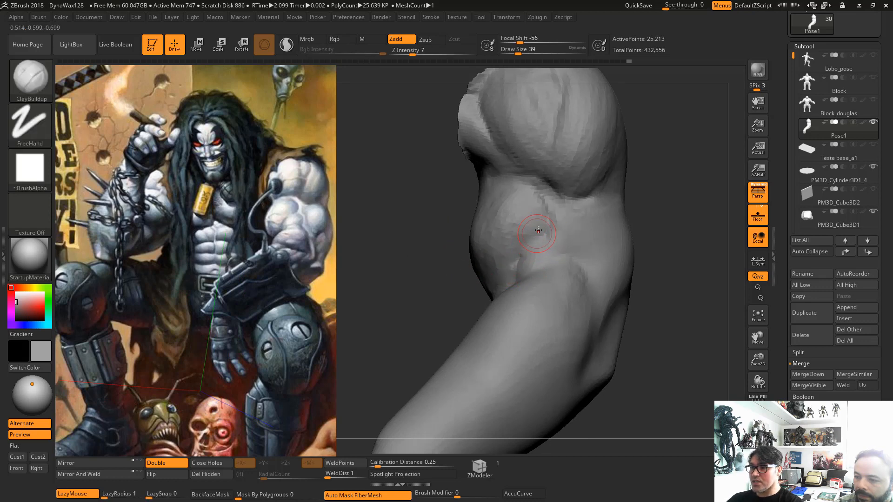
left_click_drag(434, 270, 521, 251)
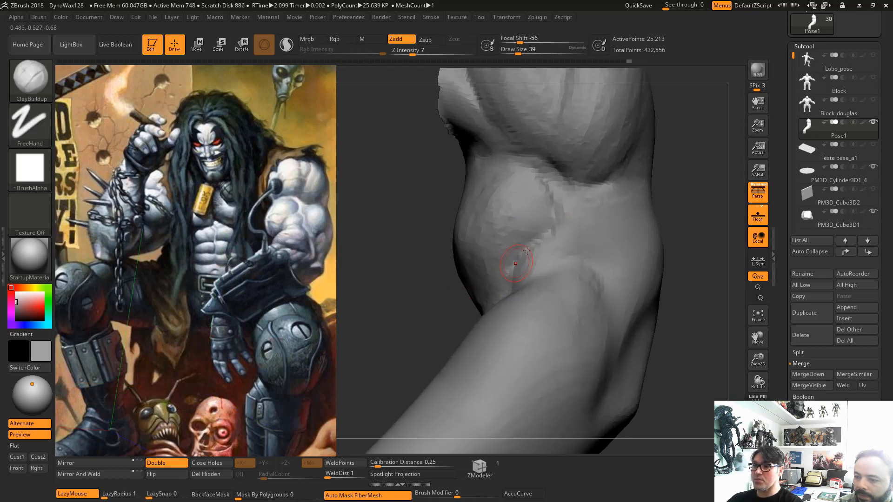
left_click_drag(397, 248, 407, 252)
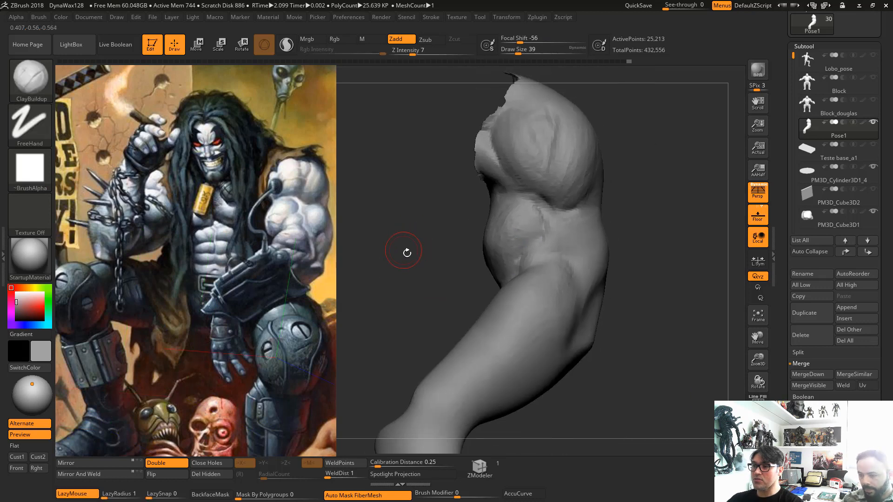
Set the Smooth brush's Z intensity to 20
left_click_drag(431, 54, 424, 54, "shift")
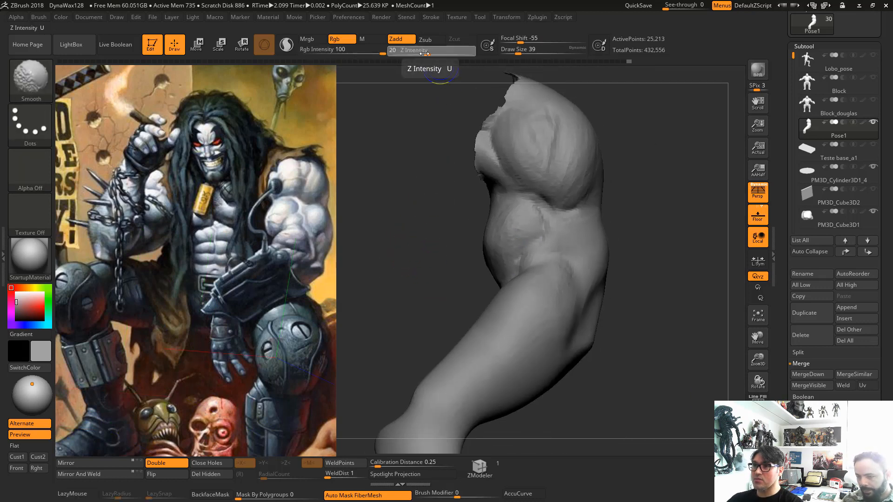
right_click_drag(425, 181, 464, 242, "ctrl")
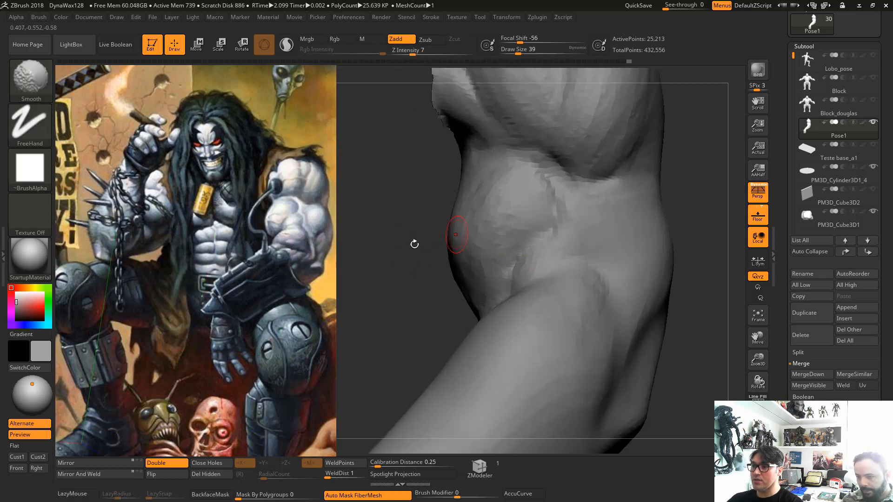
mouse_move(385, 267)
right_mouse_down("ctrl")
mouse_move(399, 247)
mouse_move(382, 313)
right_mouse_up("ctrl")
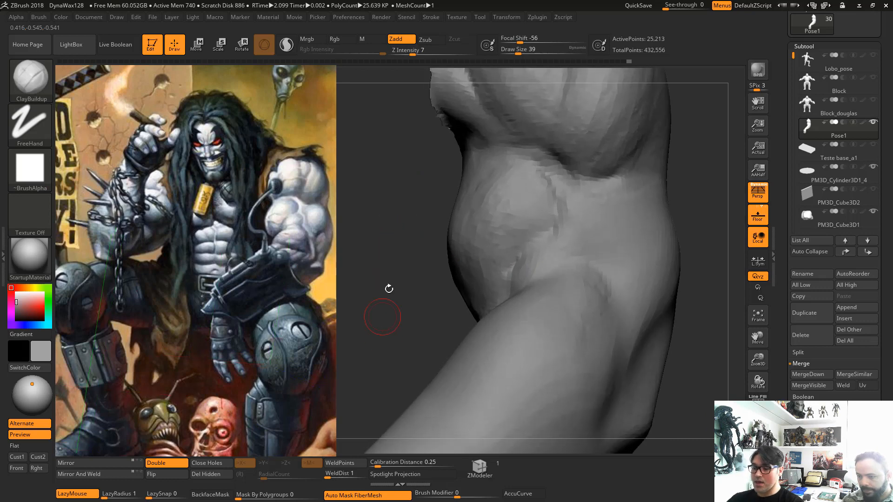
Circle the highlight on the reference's biceps with annotation strokes
key("ctrl+shift")
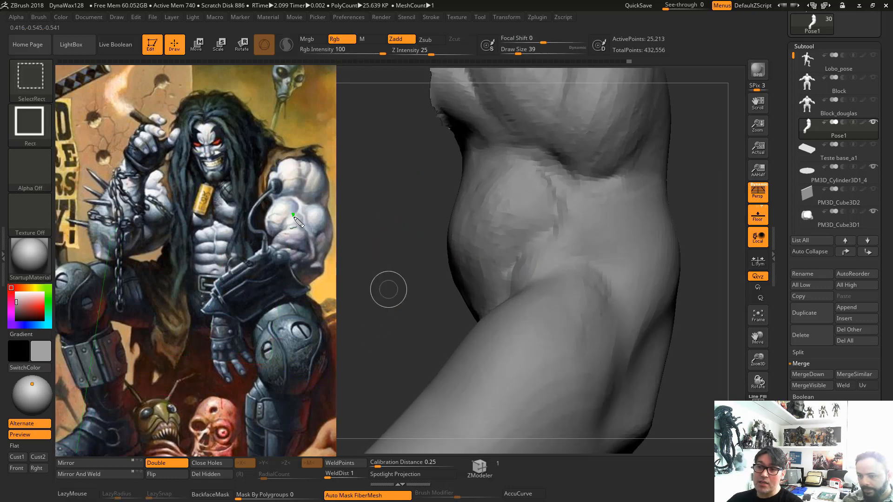
left_click_drag(285, 215, 285, 223)
left_click_drag(294, 216, 298, 210)
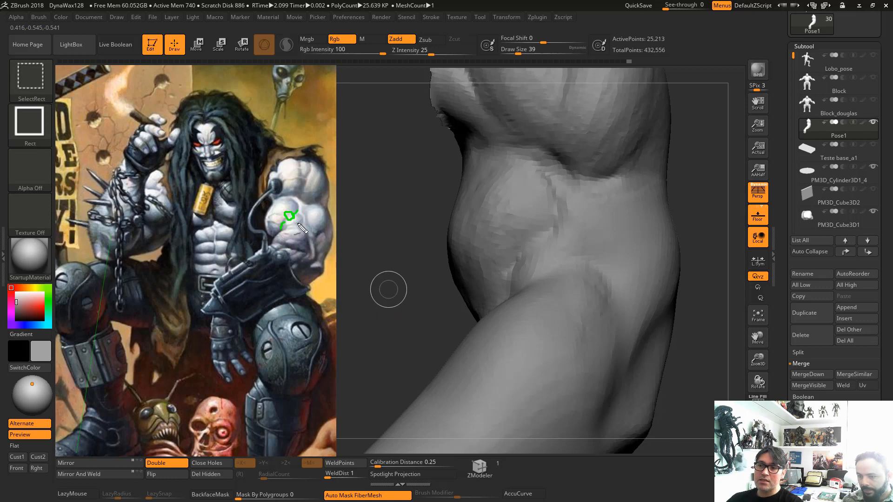
Sketch annotation lines from the empty canvas across the model's biceps and undo them
left_click_drag(360, 173, 474, 225)
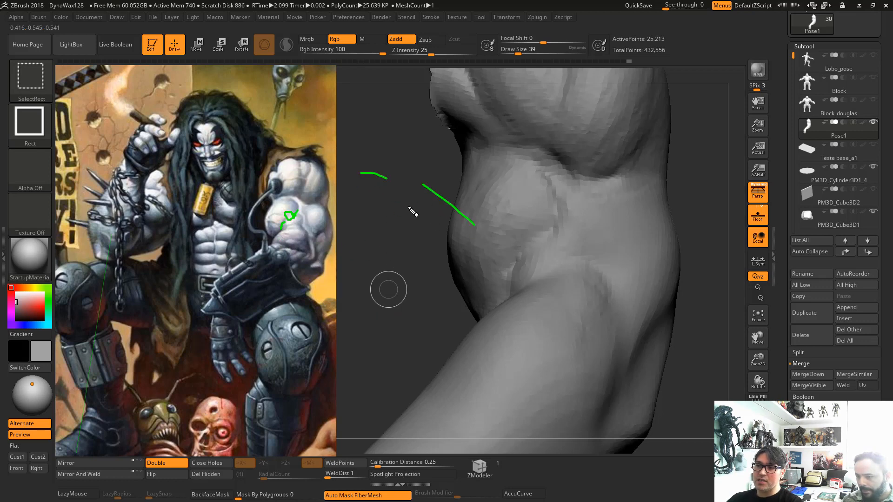
left_click_drag(337, 163, 565, 339)
key("ctrl+z")
key("ctrl+z")
key("ctrl+z")
Sketch a dashed annotation triangle beside the model's biceps and emphasize its lower corners, undoing a stray stroke
mouse_move(426, 216)
left_mouse_down()
mouse_move(344, 206)
mouse_move(401, 148)
mouse_move(426, 216)
left_mouse_up()
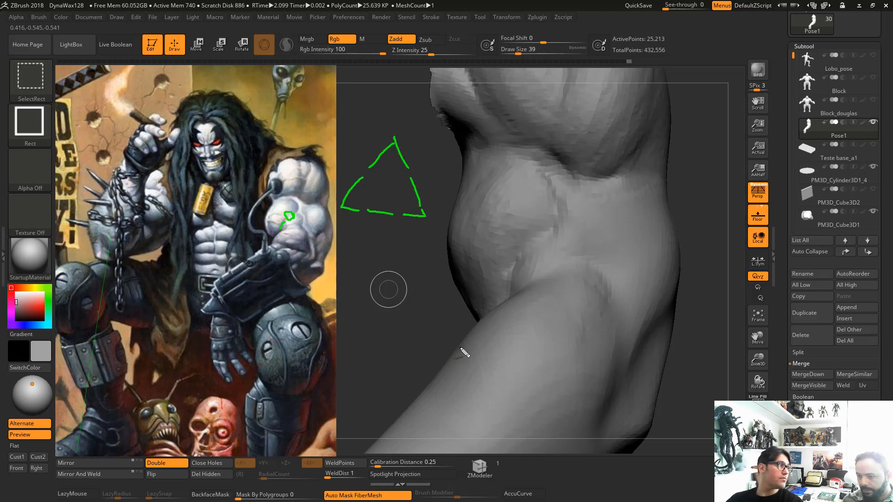
left_click_drag(342, 256, 384, 87)
key("ctrl+z")
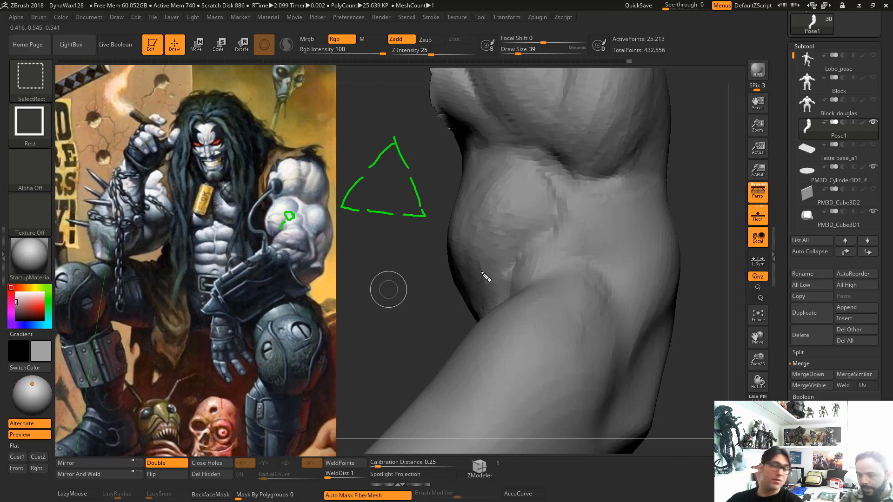
left_click_drag(344, 208, 436, 219)
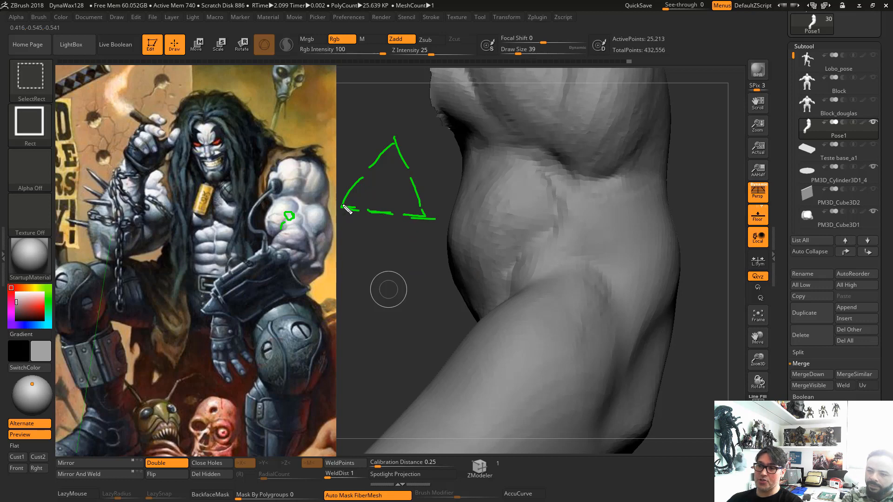
left_click_drag(338, 207, 362, 177)
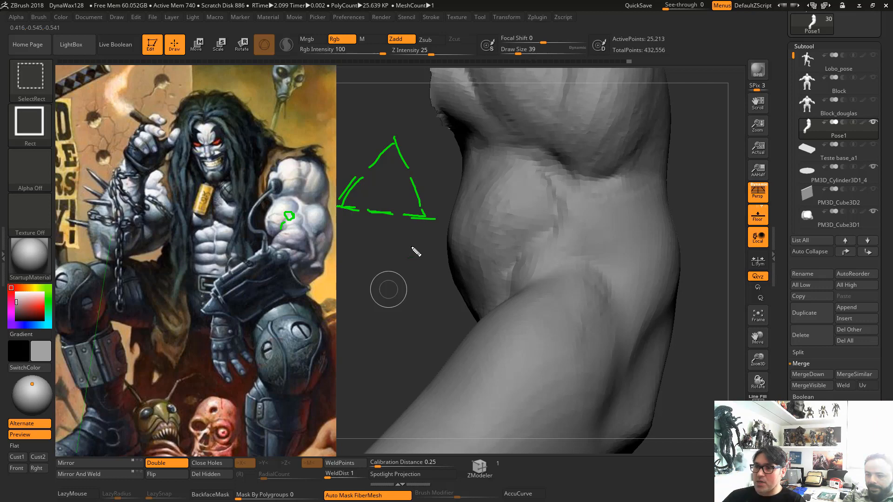
Sketch slanted, nearly horizontal annotation lines across the forearm, the reference's waist, the deltoid and above the reference
left_click_drag(495, 406, 386, 392)
left_click_drag(295, 311, 172, 298)
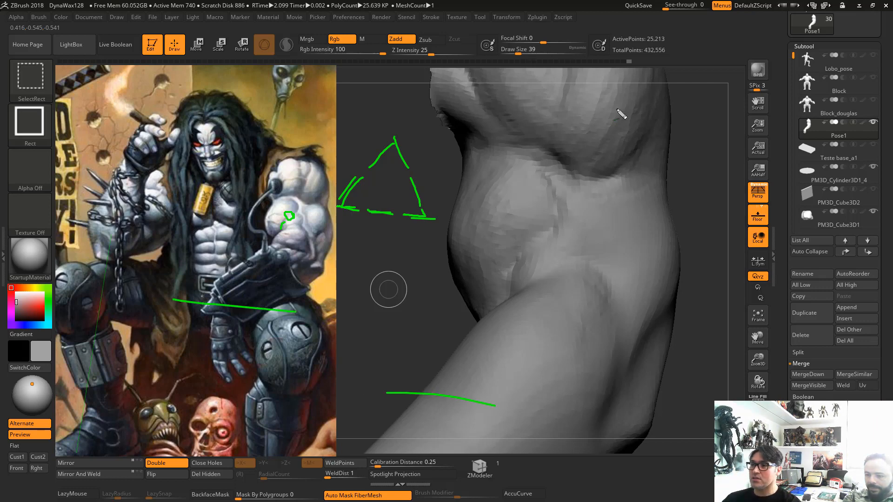
left_click_drag(600, 102, 760, 119)
left_click_drag(219, 54, 373, 65)
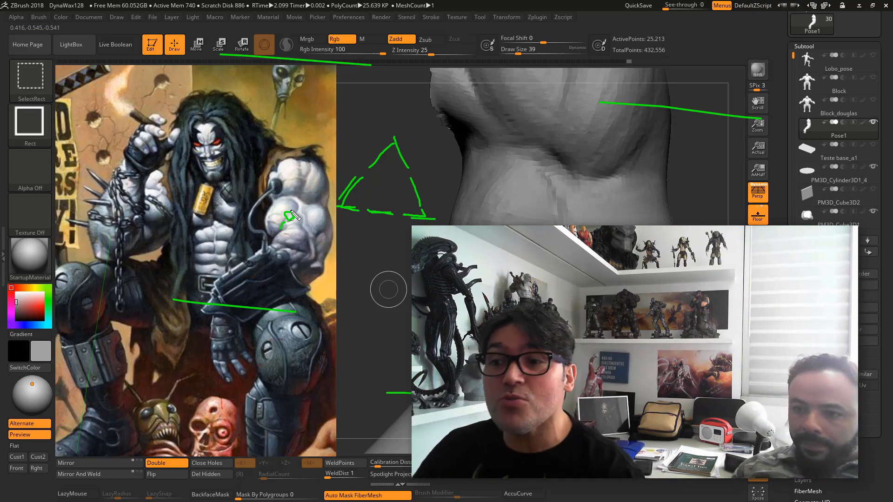
Outline the reference's biceps and circle the dashed triangle with annotation strokes, clearing all annotations at the end
mouse_move(293, 215)
left_mouse_down()
mouse_move(308, 232)
mouse_move(311, 265)
mouse_move(285, 261)
left_mouse_up()
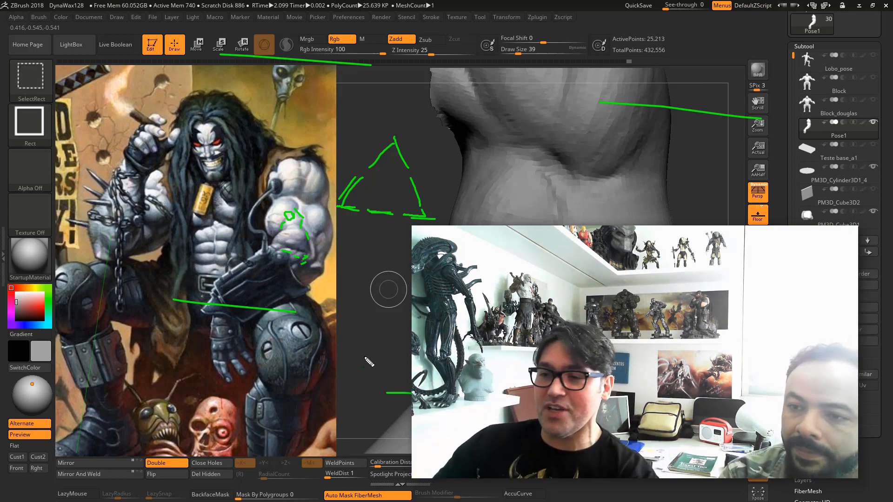
mouse_move(458, 186)
left_mouse_down()
mouse_move(326, 200)
mouse_move(368, 120)
left_mouse_up()
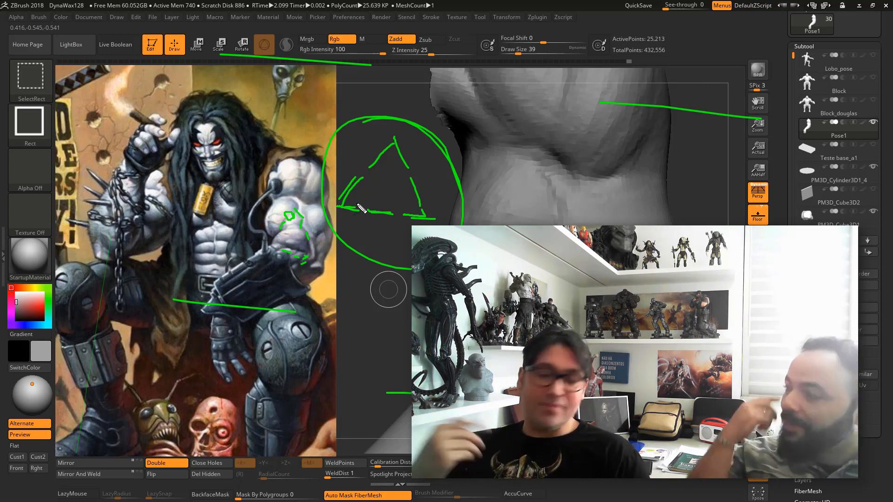
key("Escape")
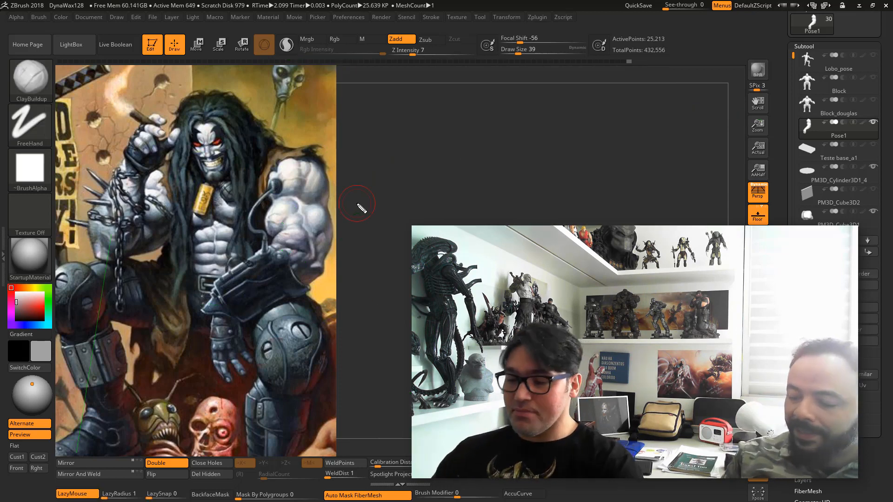
Smooth the upper outer edge of the biceps where it meets the deltoid
left_click_drag(364, 313, 375, 308)
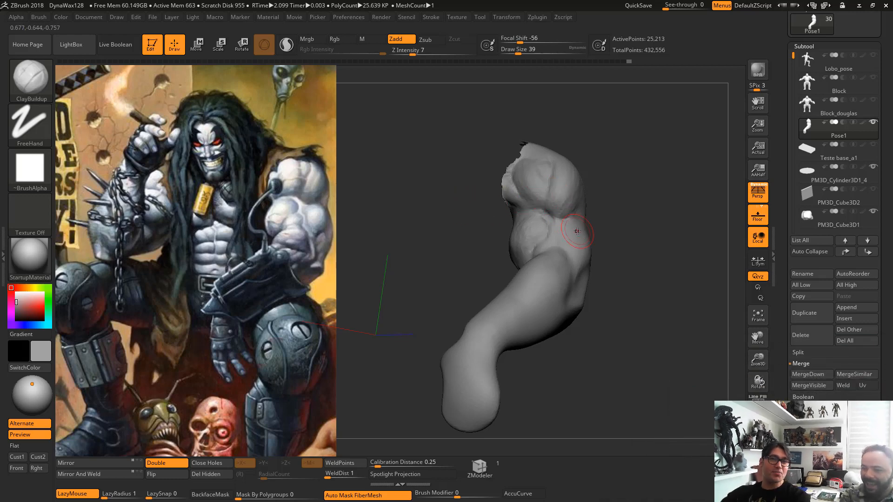
left_click_drag(450, 210, 465, 251, "alt")
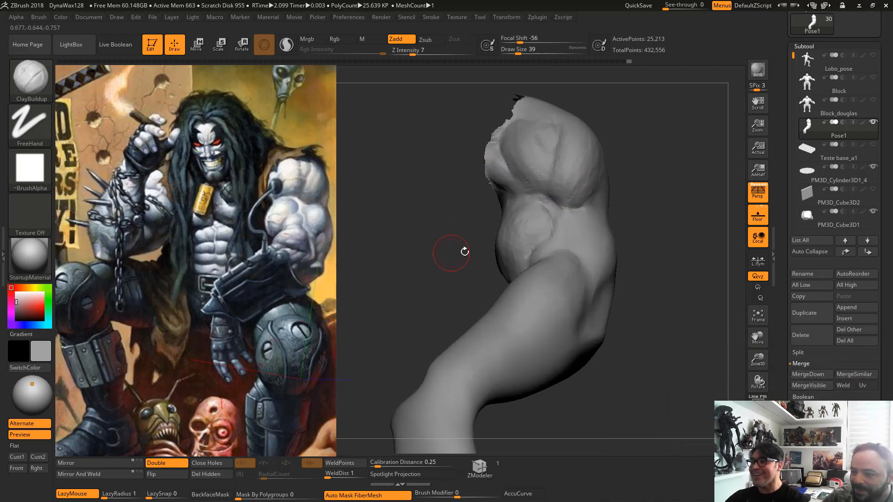
mouse_move(552, 202)
left_mouse_down("shift")
mouse_move(558, 205)
mouse_move(545, 191)
mouse_move(548, 203)
left_mouse_up("shift")
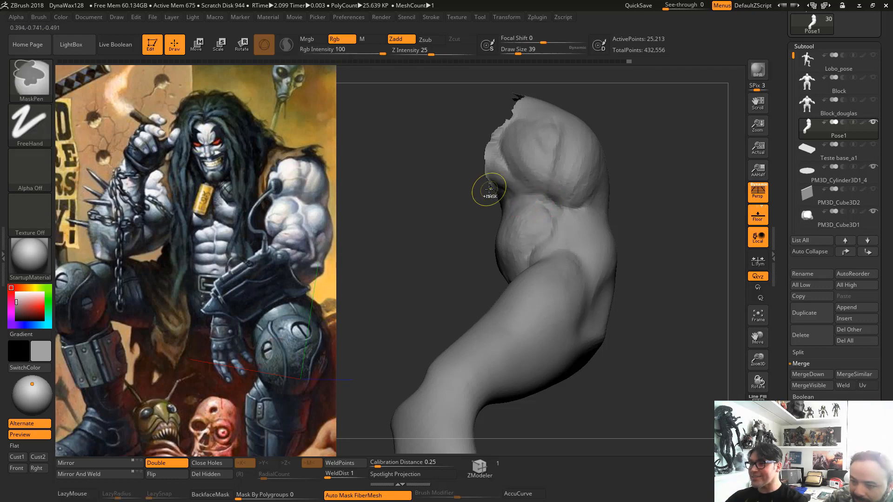
Mask the biceps and the adjoining inner elbow with the MaskLasso brush
left_click(31, 80, "ctrl")
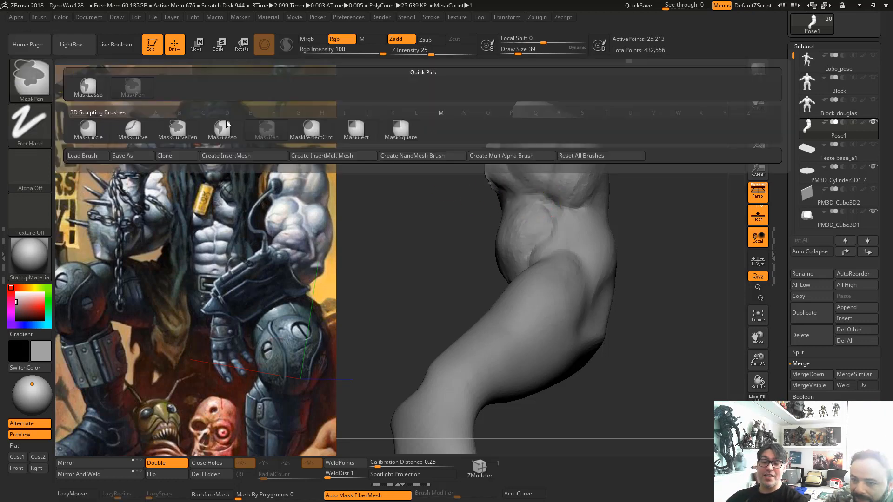
left_click(212, 129, "ctrl")
mouse_move(455, 205)
left_mouse_down("ctrl")
mouse_move(533, 201)
mouse_move(481, 316)
left_mouse_up("ctrl")
Adjust the biceps' outer edge below the deltoid with the Move brush at draw sizes 104 and 44, inverting and finally clearing the mask
key("space")
left_click_drag(553, 208, 562, 208)
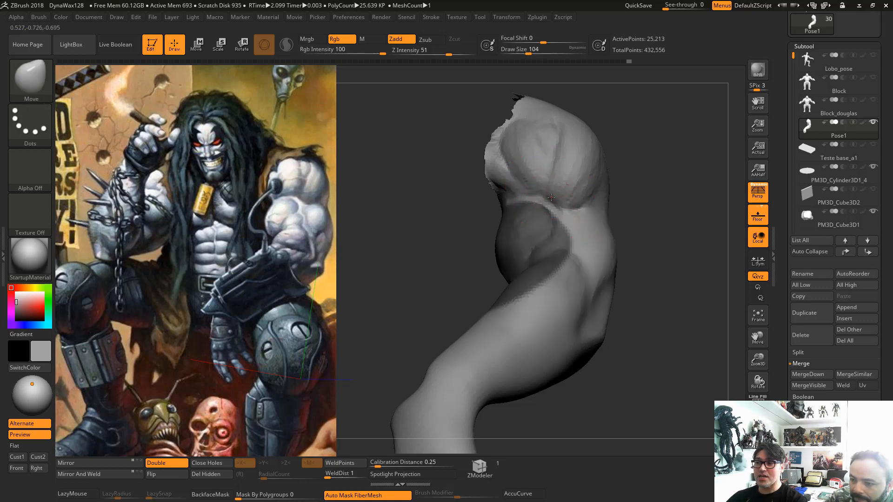
key("space")
left_click_drag(550, 197, 540, 197)
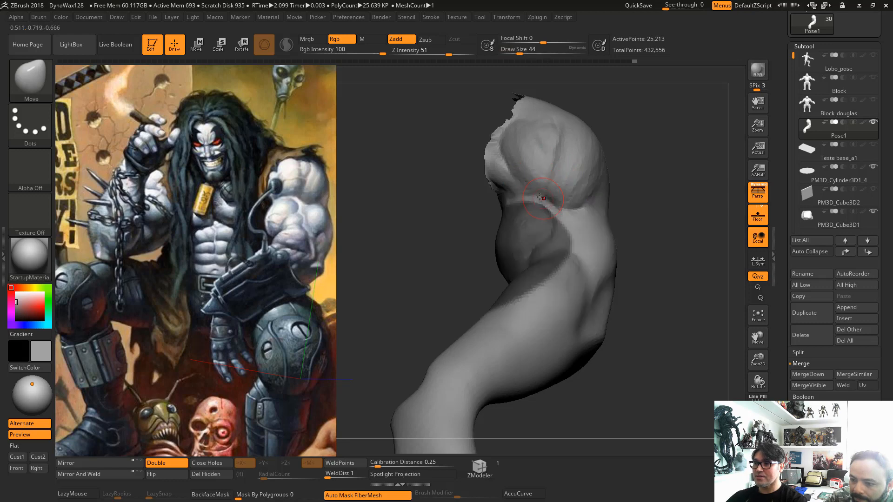
left_click(458, 199, "ctrl")
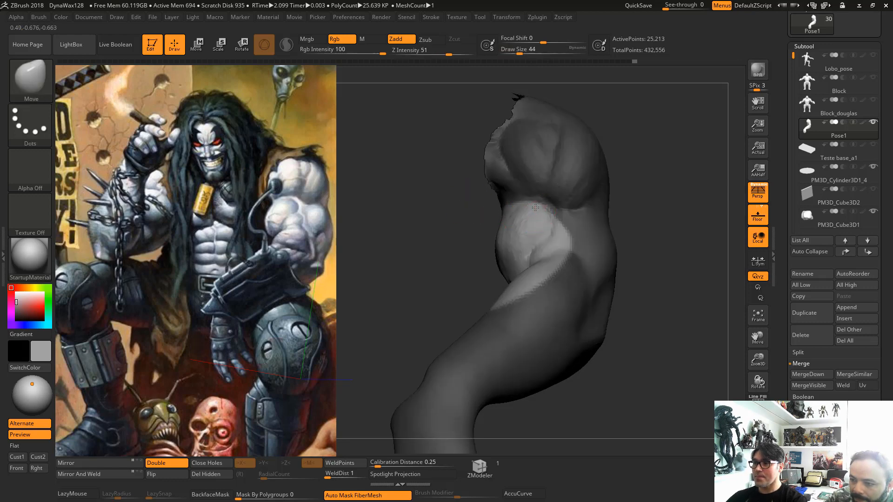
left_click_drag(468, 223, 453, 254, "ctrl")
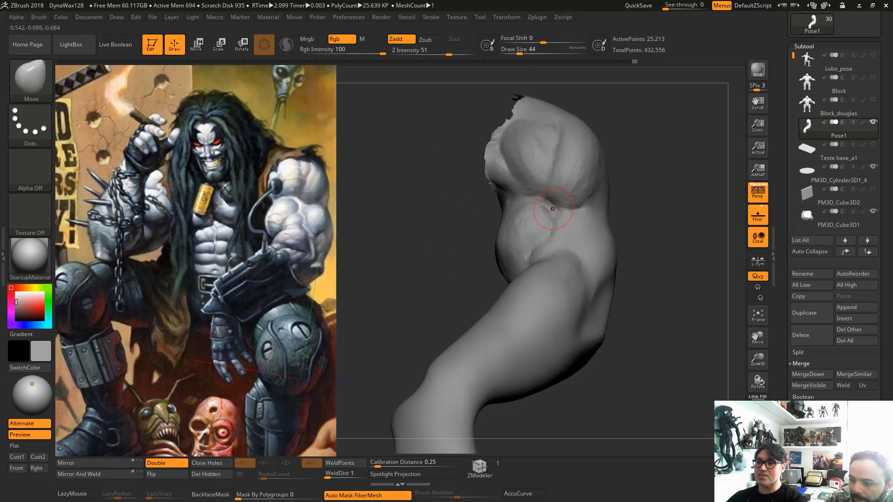
left_click_drag(439, 226, 404, 264, "alt")
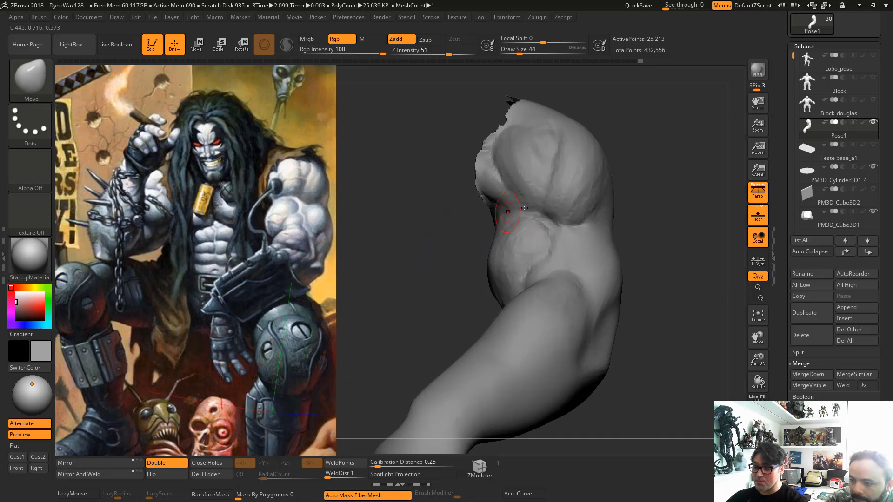
Build up the top of the biceps and the front edge of the deltoid near the armpit with the ClayBuildup brush
key("b")
key("c")
key("b")
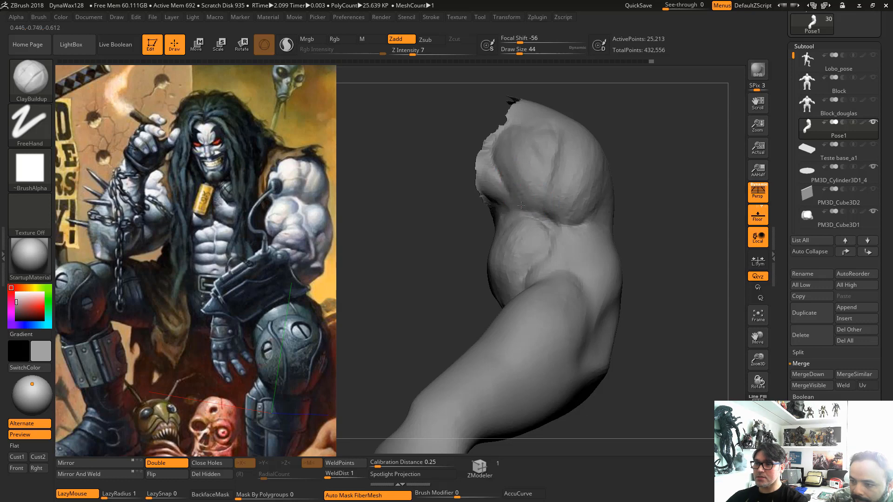
mouse_move(534, 216)
left_mouse_down()
mouse_move(530, 225)
mouse_move(524, 212)
mouse_move(534, 232)
left_mouse_up()
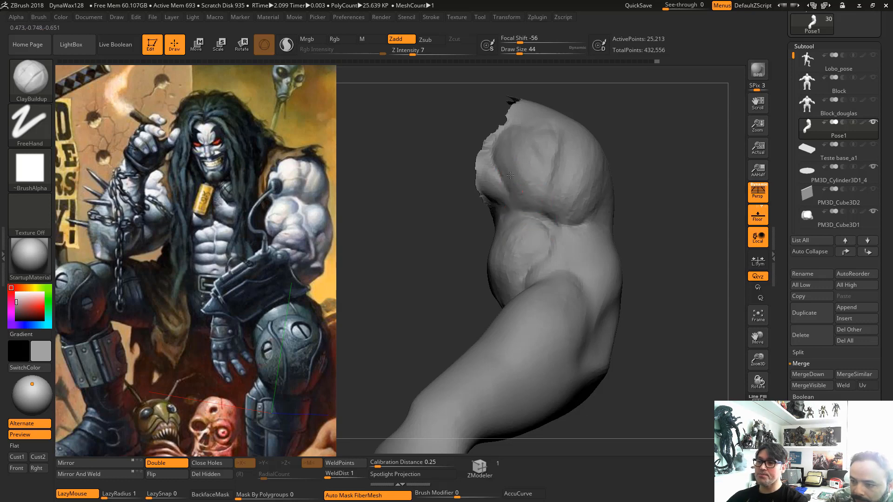
left_click_drag(510, 176, 501, 148)
left_click_drag(527, 198, 506, 156)
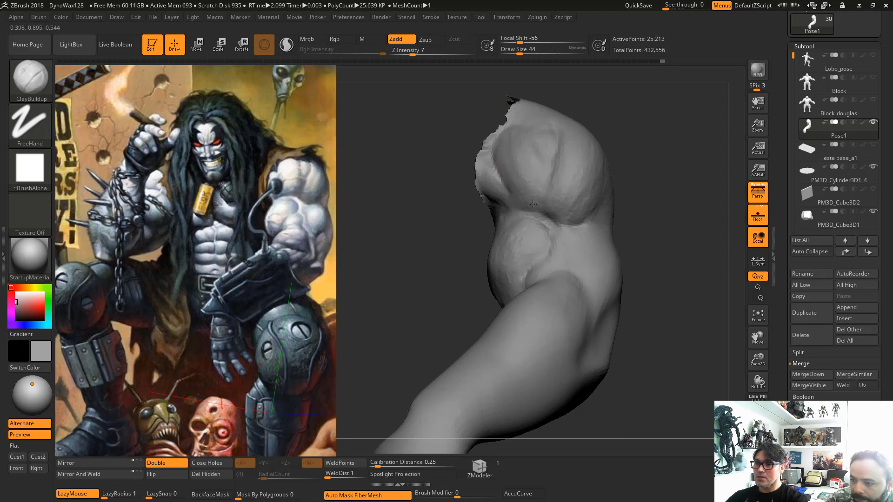
left_click_drag(504, 206, 487, 178)
key("ctrl+z")
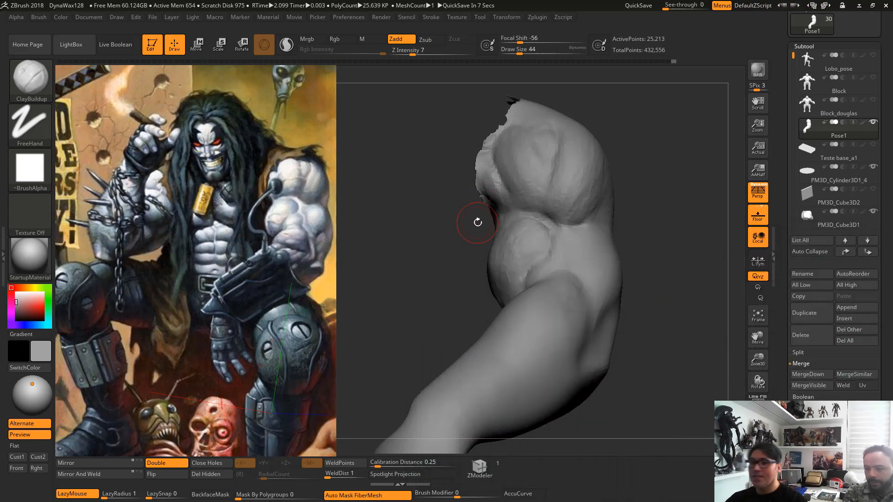
Outline the muscle wedge between biceps and forearm with annotation strokes on both the reference arm and the sculpt
mouse_move(444, 233)
left_mouse_down()
mouse_move(566, 257)
mouse_move(564, 269)
mouse_move(568, 254)
mouse_move(583, 273)
left_mouse_up()
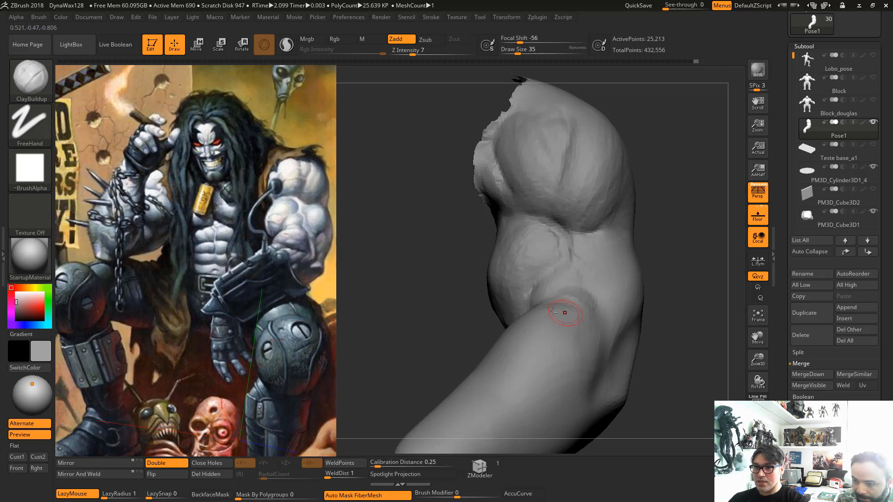
key("ctrl+shift")
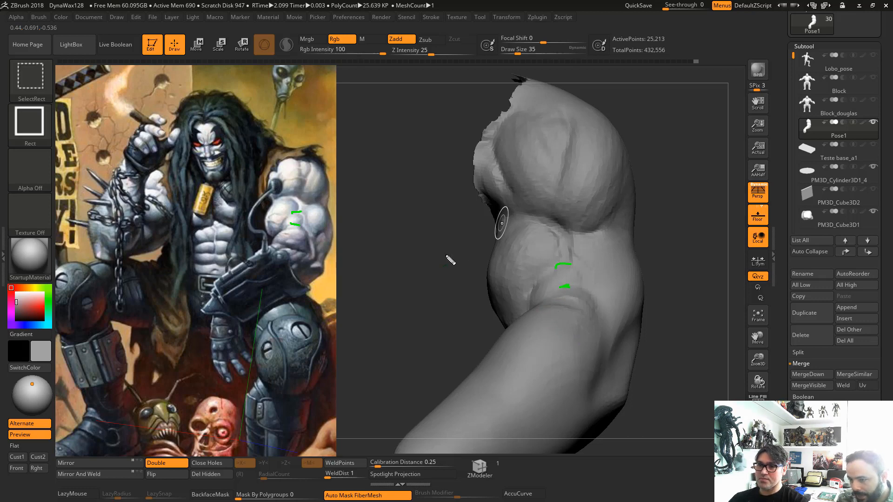
mouse_move(280, 231)
left_mouse_down()
mouse_move(288, 217)
mouse_move(302, 214)
mouse_move(301, 224)
left_mouse_up()
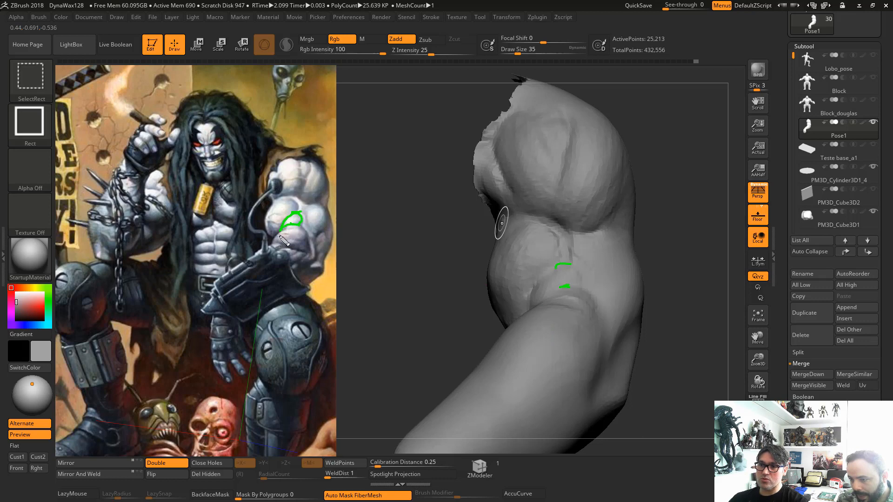
left_click_drag(526, 303, 531, 288)
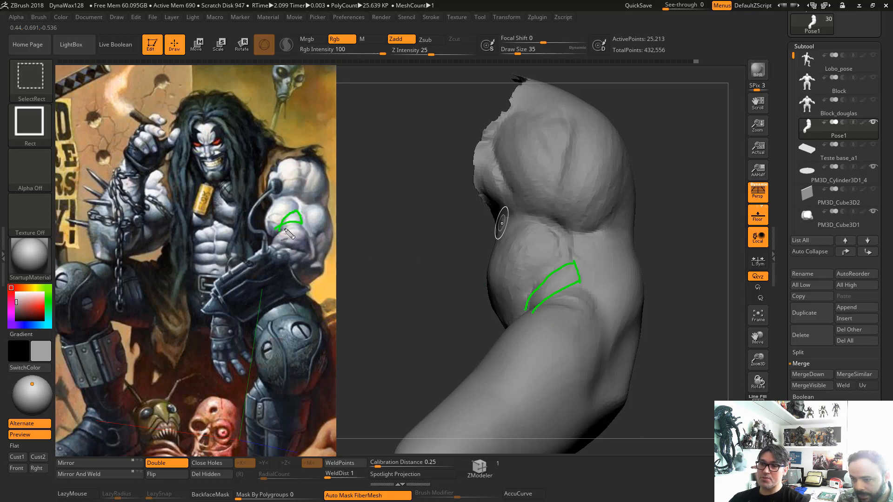
key("ctrl+z")
mouse_move(280, 230)
left_mouse_down()
mouse_move(301, 226)
mouse_move(278, 230)
left_mouse_up()
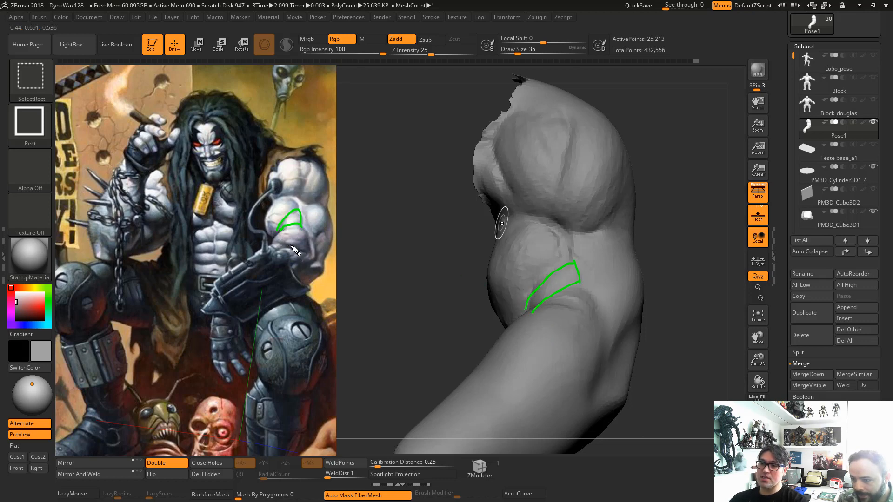
Sketch a thin wedge and a wide wedge beside the arm to compare their shapes, and clear all annotations
left_click_drag(390, 312, 448, 235)
left_click_drag(395, 298, 442, 240)
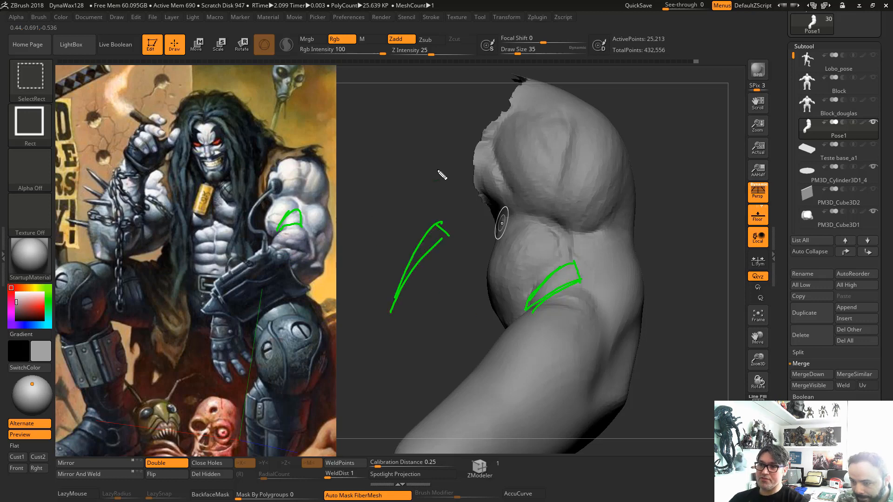
mouse_move(452, 169)
left_mouse_down()
mouse_move(365, 219)
mouse_move(460, 161)
left_mouse_up()
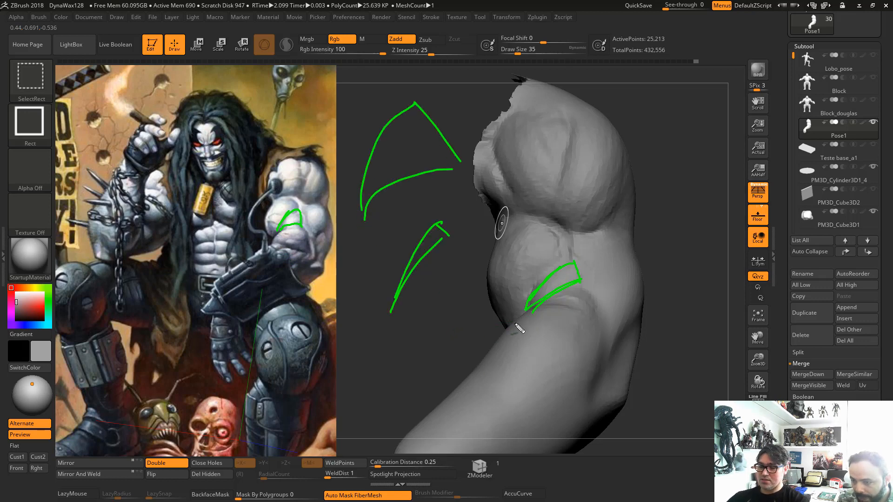
key("Escape")
Build up the upper forearm where it meets the biceps at the elbow with ClayBuildup at draw size 54
left_click_drag(438, 328, 422, 319, "alt")
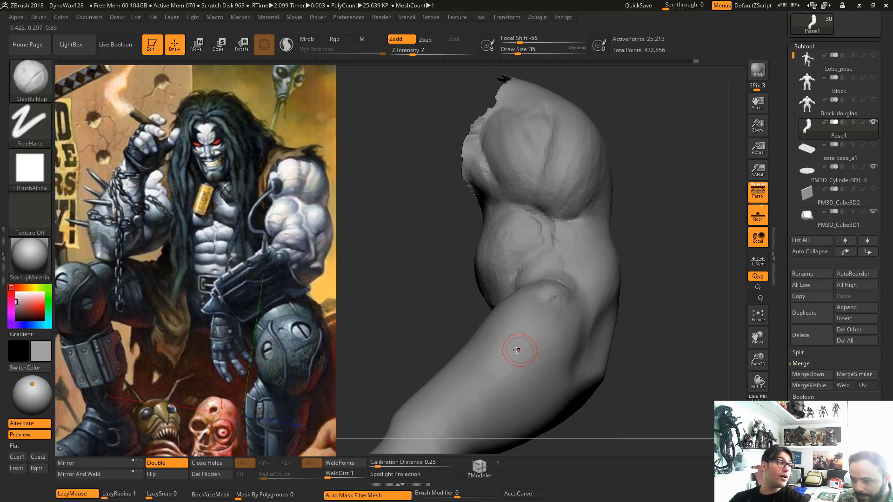
key("ctrl")
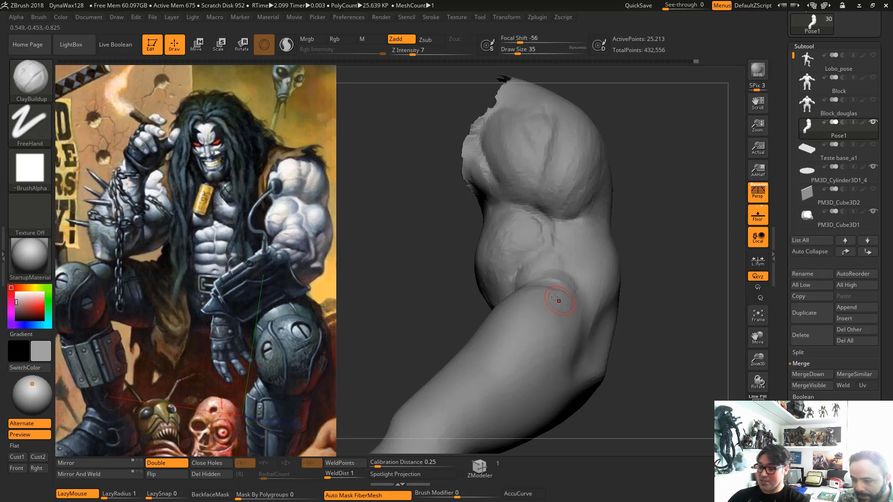
key("space")
mouse_move(526, 262)
left_mouse_down()
mouse_move(554, 279)
mouse_move(542, 279)
left_mouse_up()
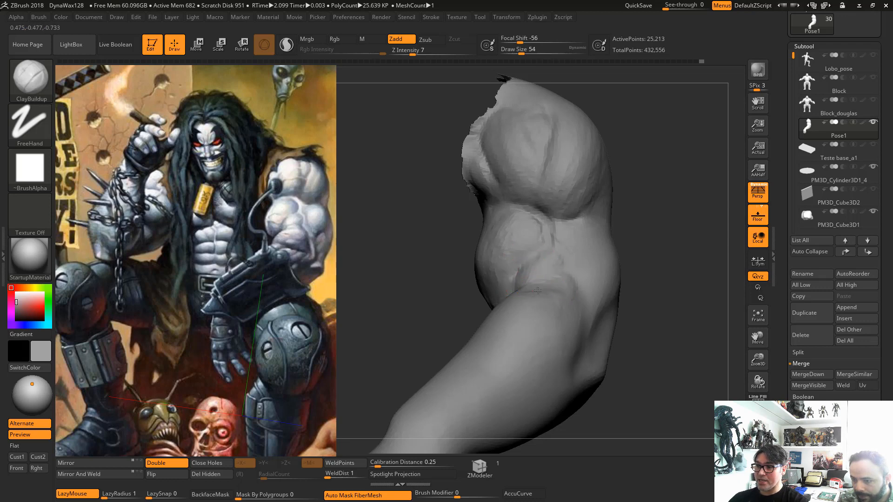
left_click_drag(419, 339, 519, 305)
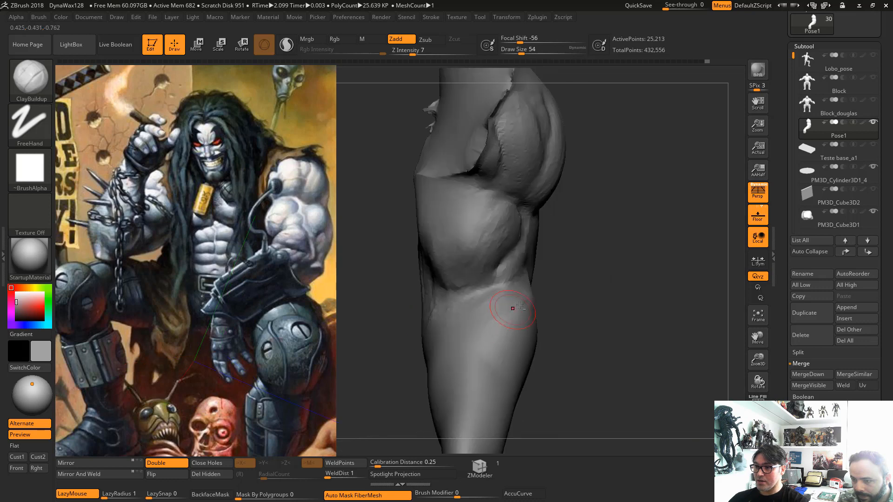
right_click_drag(515, 343, 500, 333)
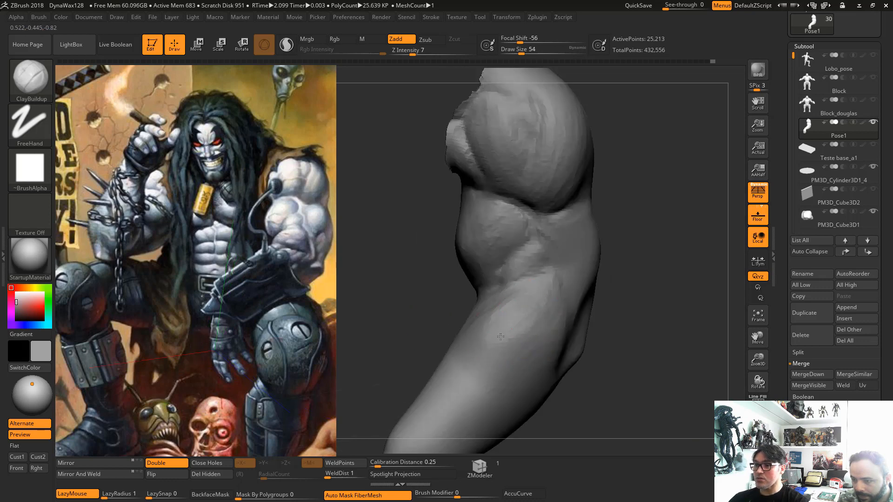
left_click_drag(439, 322, 469, 321)
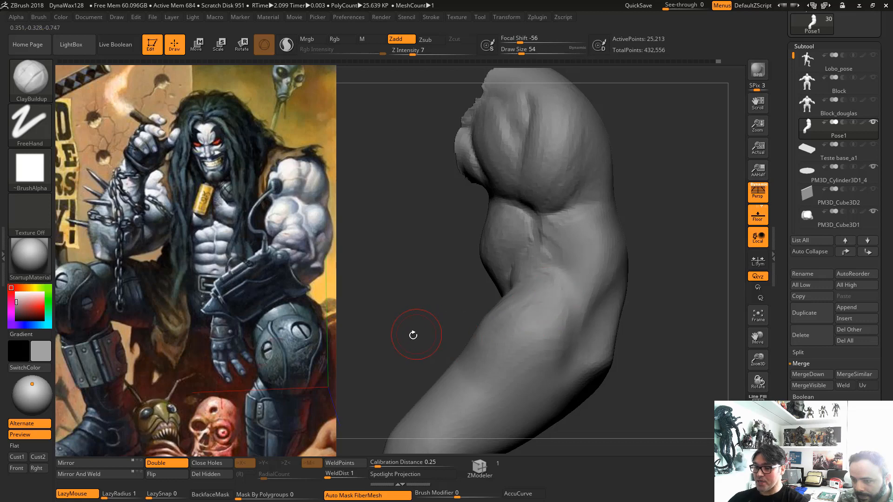
Shape the elbow crease between the biceps and forearm with ClayBuildup, reducing the draw size to 35 and 41 for finer strokes
mouse_move(413, 334)
left_mouse_down()
mouse_move(437, 264)
mouse_move(473, 261)
mouse_move(495, 349)
left_mouse_up()
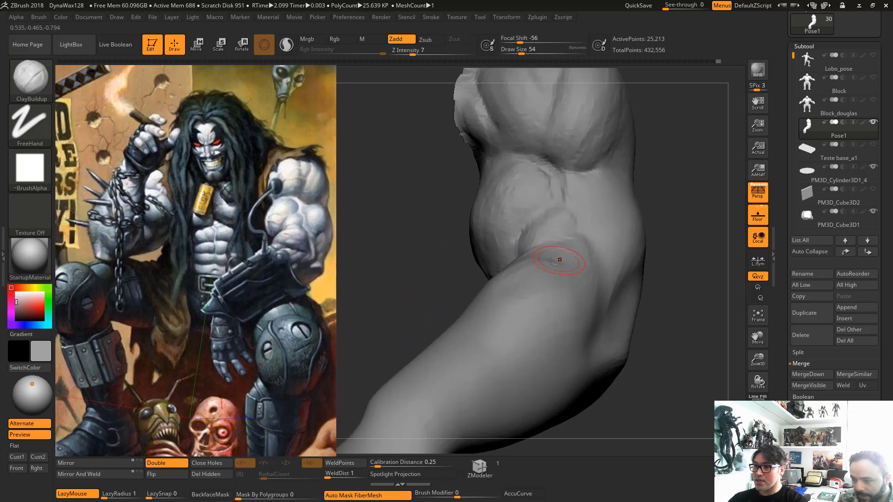
left_click_drag(551, 261, 555, 245)
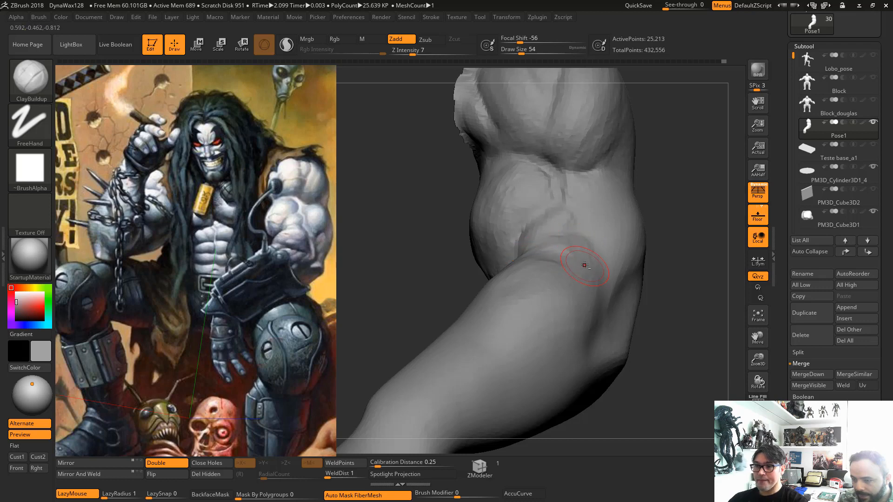
mouse_move(575, 226)
left_mouse_down()
mouse_move(565, 251)
mouse_move(558, 245)
left_mouse_up()
key("space")
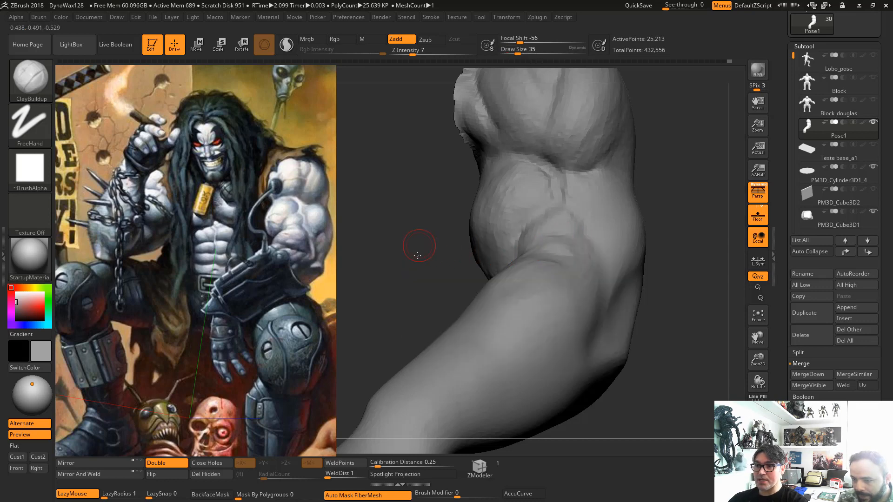
left_click_drag(417, 255, 404, 275)
key("space")
left_click_drag(563, 251, 566, 250)
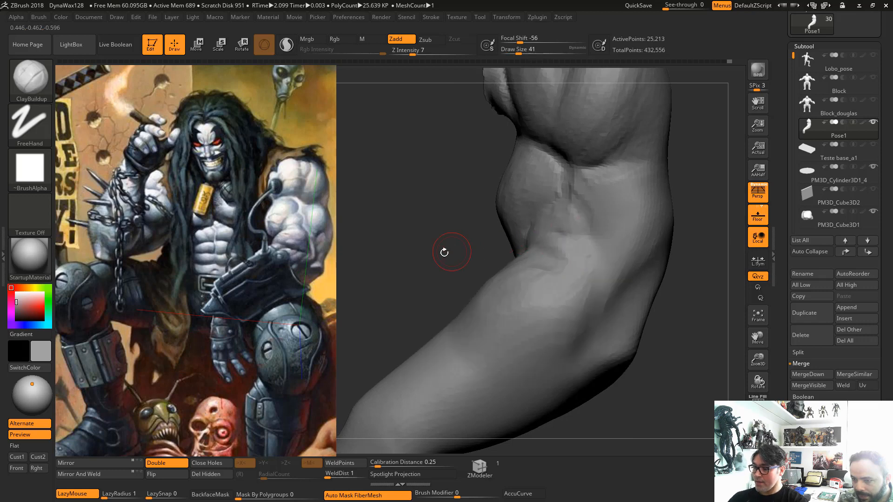
key("ctrl+z")
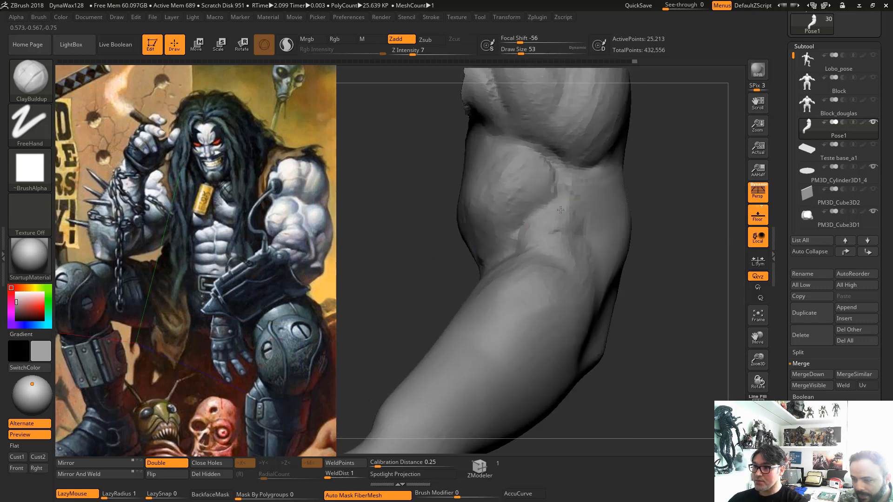
Thicken the small muscle wedge between the biceps and forearm with ClayBuildup at draw size 53, checking it against the whole arm
left_click_drag(623, 272, 591, 270)
mouse_move(565, 266)
left_mouse_down()
mouse_move(536, 255)
mouse_move(560, 257)
mouse_move(562, 221)
mouse_move(588, 245)
left_mouse_up()
left_click_drag(469, 228, 430, 235)
left_click_drag(534, 275, 525, 245)
left_click_drag(688, 279, 609, 240)
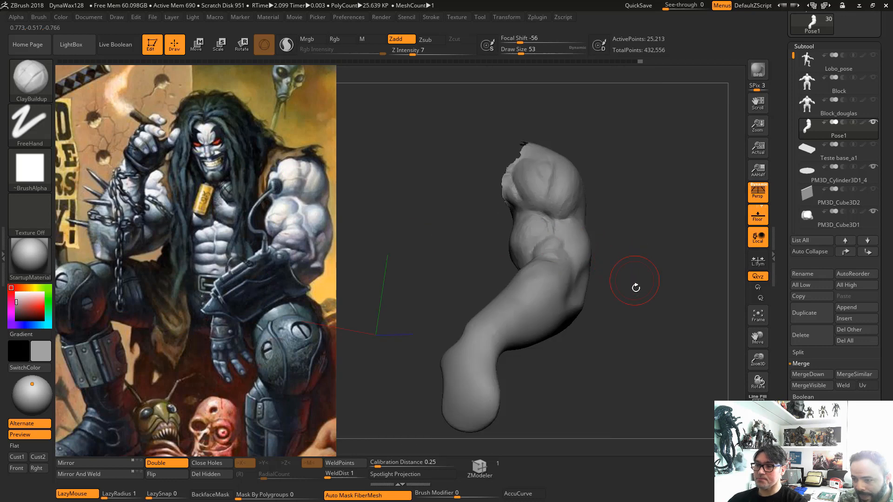
mouse_move(635, 288)
left_mouse_down("alt")
mouse_move(654, 282)
mouse_move(662, 304)
left_mouse_up("alt")
Try to carve an angular crease line down the upper forearm with the DamStandard brush at draw size 23
key("space")
mouse_move(603, 244)
left_mouse_down()
mouse_move(644, 275)
mouse_move(647, 293)
left_mouse_up()
key("b")
key("d")
key("s")
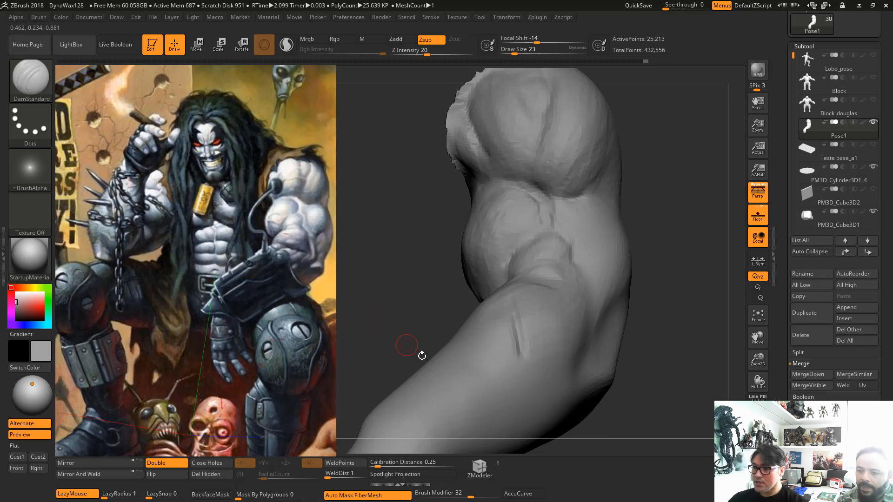
key("ctrl+z")
left_click_drag(521, 321, 473, 399)
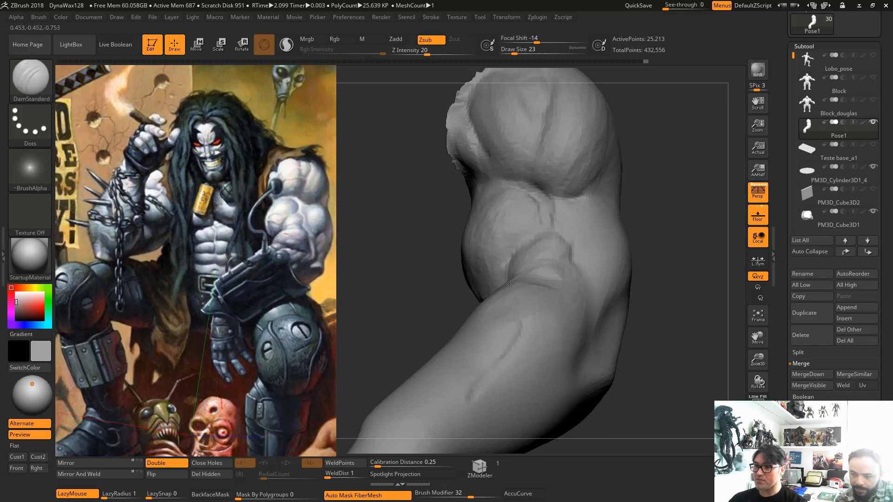
key("ctrl+z")
left_click_drag(521, 320, 524, 357)
mouse_move(516, 304)
left_mouse_down()
mouse_move(519, 367)
mouse_move(470, 404)
left_mouse_up()
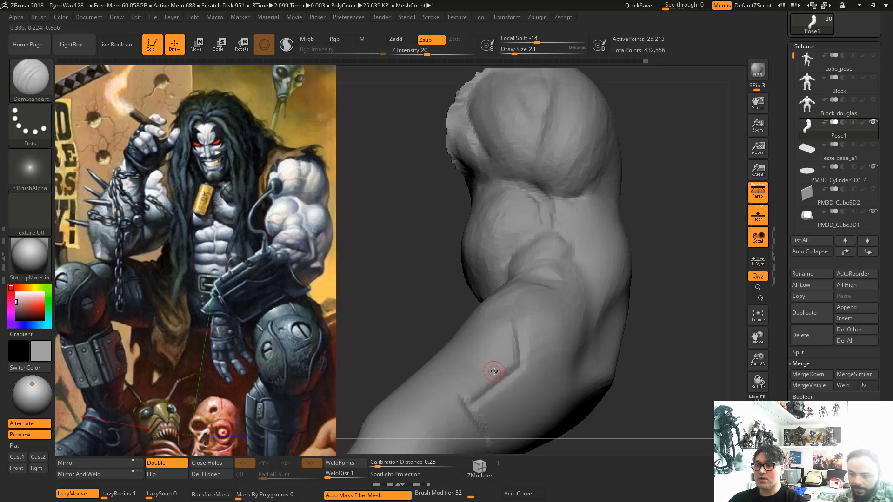
key("ctrl+z")
key("ctrl+z")
mouse_move(517, 313)
left_mouse_down()
mouse_move(507, 369)
mouse_move(460, 431)
left_mouse_up()
key("ctrl+z")
mouse_move(517, 316)
left_mouse_down()
mouse_move(494, 391)
mouse_move(460, 428)
left_mouse_up()
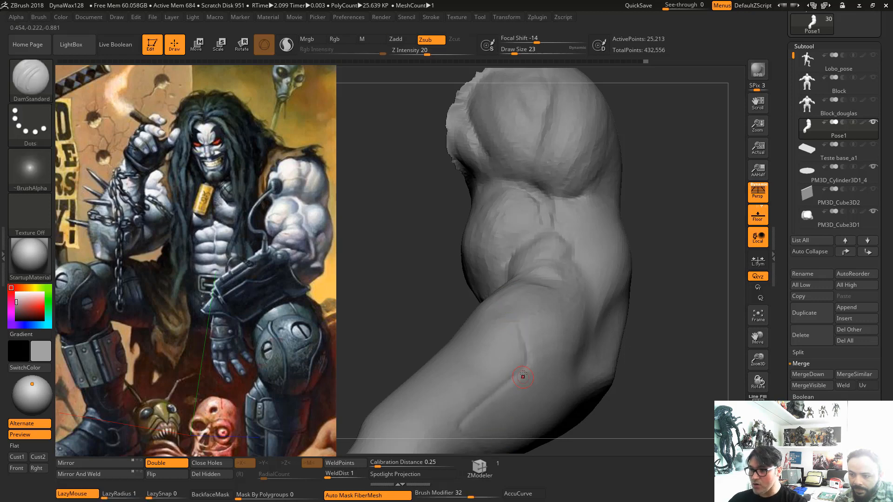
key("ctrl+z")
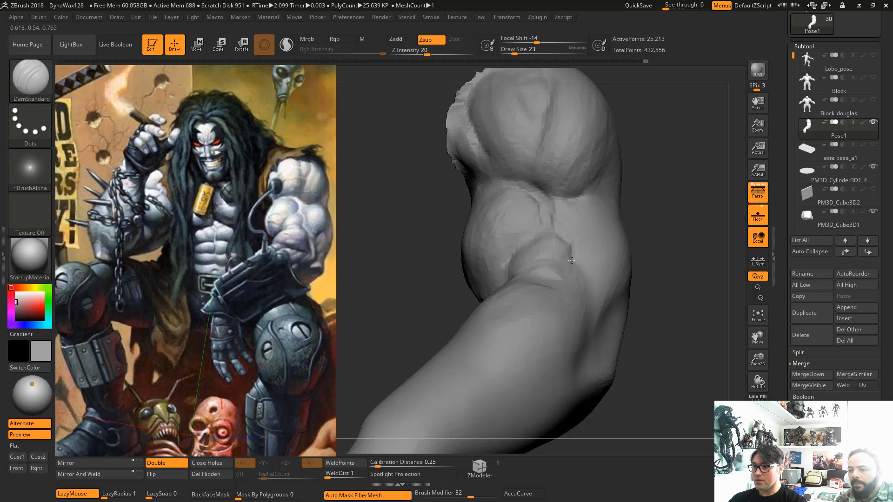
Mark the biceps' lower edge on the reference illustration and the matching line on the sculpt with temporary annotation strokes, and clear them
left_click_drag(572, 261, 573, 271)
key("ctrl+shift+3")
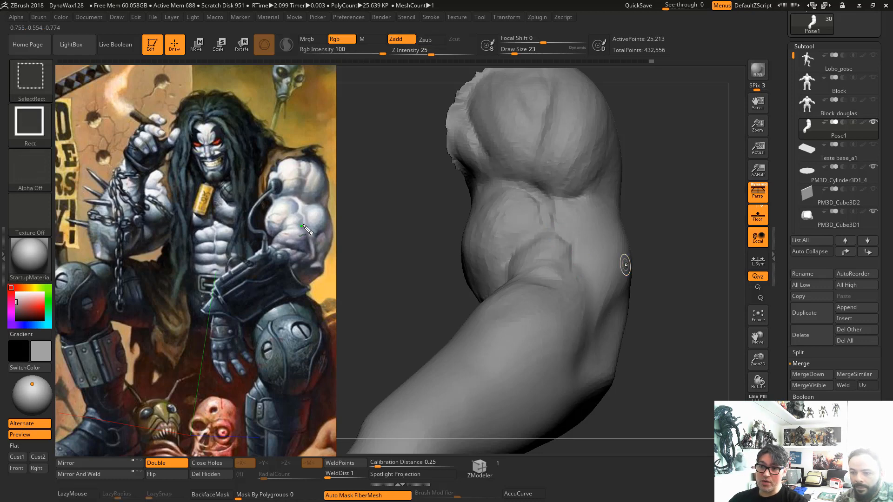
mouse_move(303, 226)
left_mouse_down()
mouse_move(269, 225)
mouse_move(281, 230)
left_mouse_up()
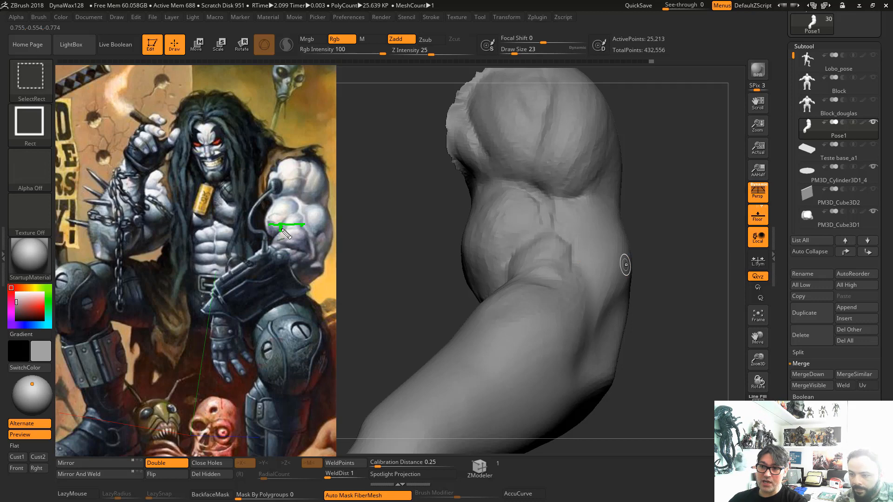
key("ctrl+shift+7")
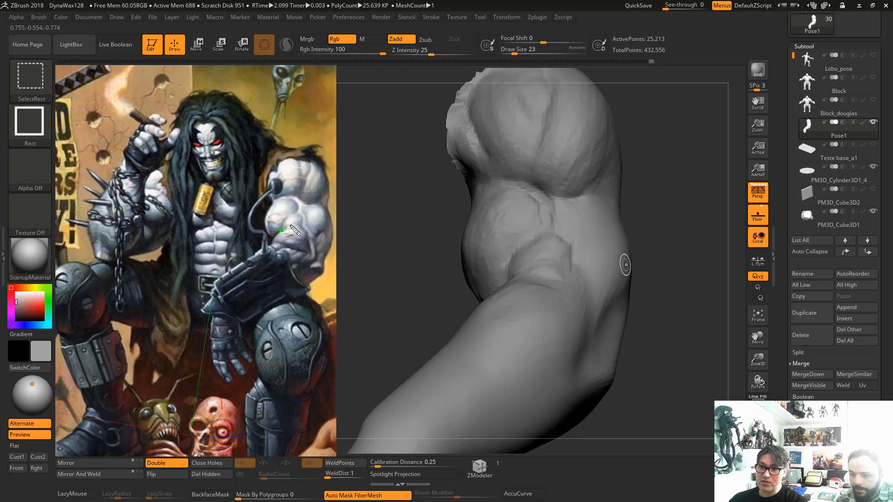
left_click_drag(302, 220, 240, 220)
key("ctrl+shift+6")
mouse_move(303, 221)
left_mouse_down()
mouse_move(257, 223)
mouse_move(264, 218)
left_mouse_up()
key("ctrl+shift+6")
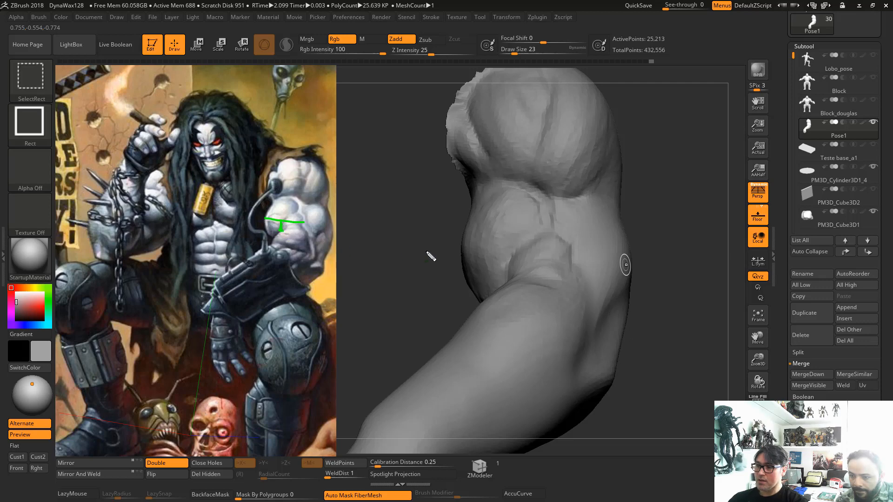
mouse_move(573, 263)
left_mouse_down()
mouse_move(477, 259)
mouse_move(508, 279)
left_mouse_up()
key("ctrl+shift+7")
key("ctrl+shift+2")
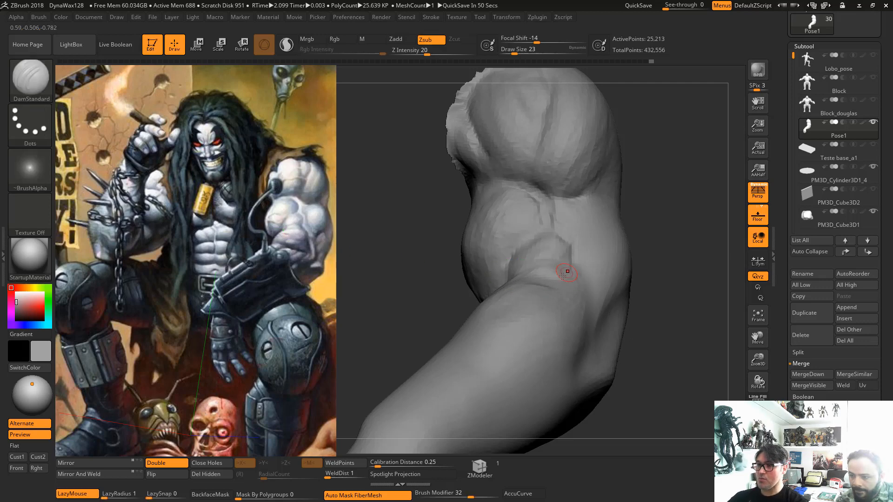
Build up the top edge of the forearm beneath the elbow wedge with ClayBuildup at draw size 33
mouse_move(557, 299)
right_mouse_down("ctrl")
mouse_move(550, 288)
mouse_move(475, 347)
mouse_move(470, 363)
right_mouse_up("ctrl")
key("space")
left_click_drag(548, 268, 559, 256)
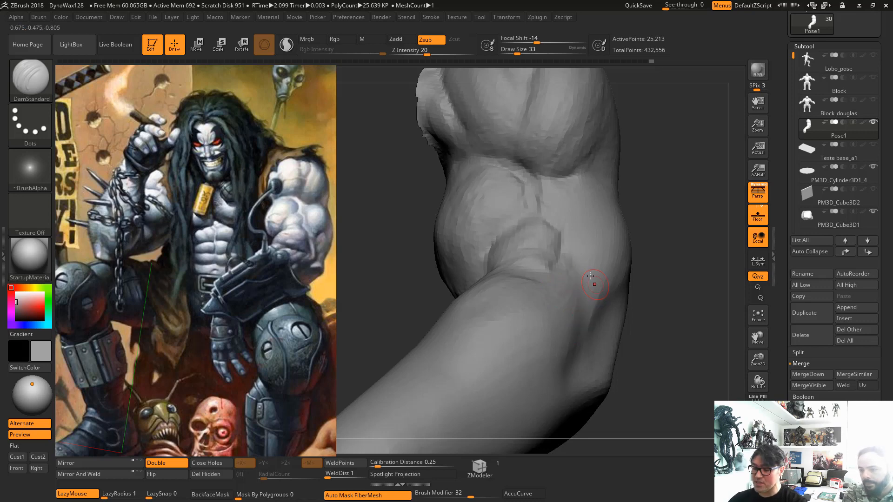
key("b")
key("c")
key("b")
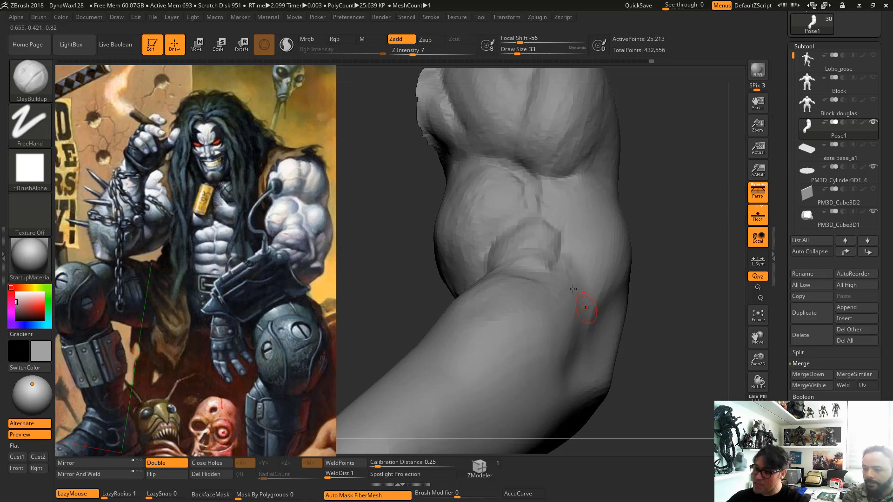
mouse_move(556, 287)
left_mouse_down()
mouse_move(540, 273)
mouse_move(548, 259)
mouse_move(532, 255)
mouse_move(530, 274)
left_mouse_up()
right_click_drag(529, 275, 546, 288)
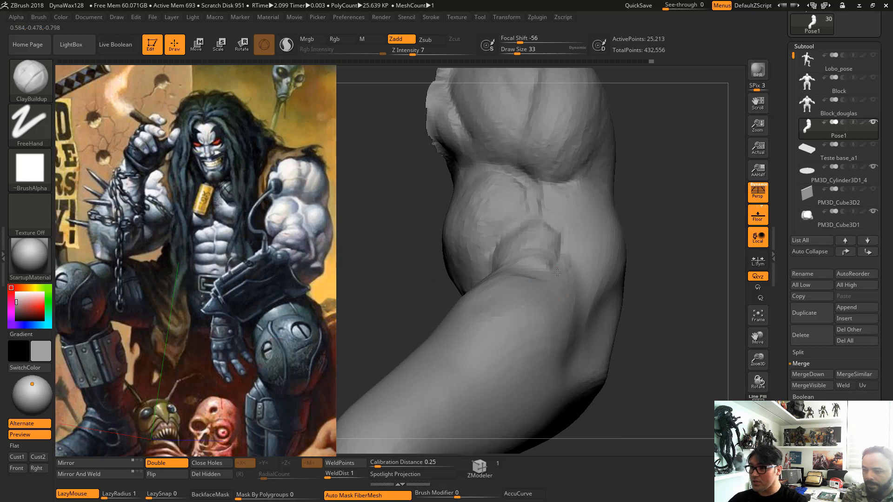
Carve a diagonal crease from the wedge's outer corner down the side of the forearm with DamStandard at draw size 33
key("b")
key("d")
key("s")
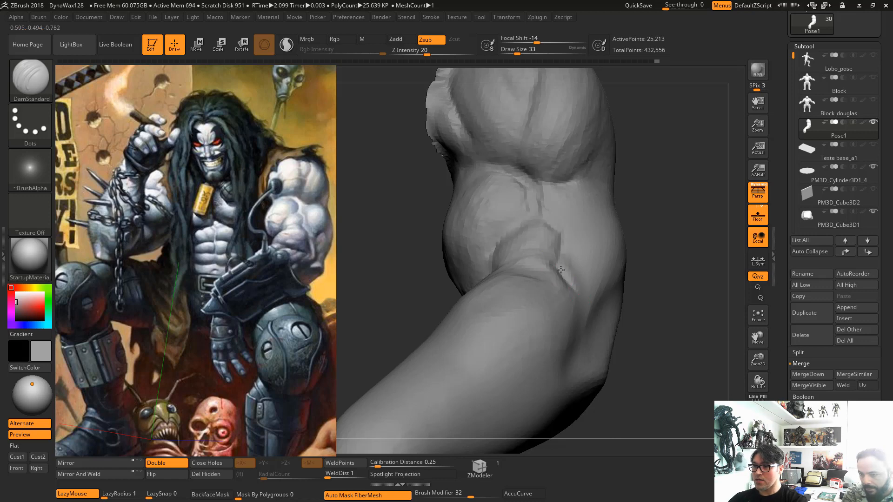
left_click_drag(566, 276, 581, 302)
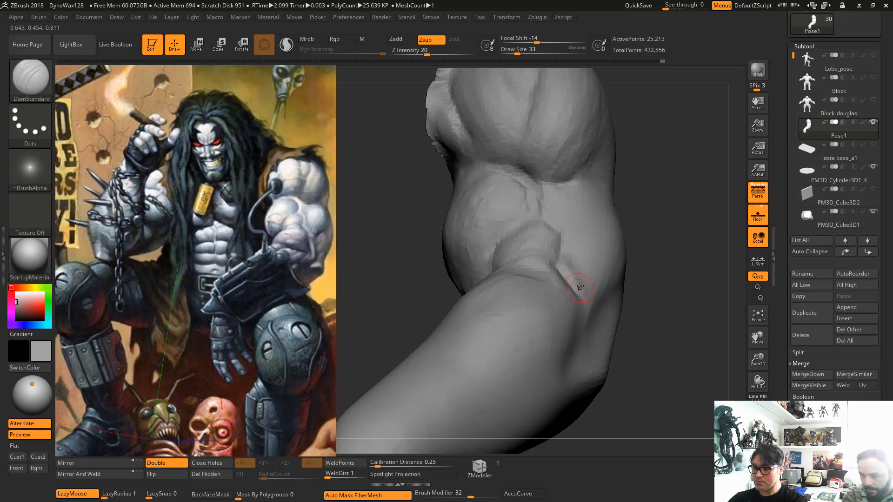
Nudge the small crease between the deltoid and the elbow wedge outward with the Move brush at draw size 46
key("b")
key("c")
key("b")
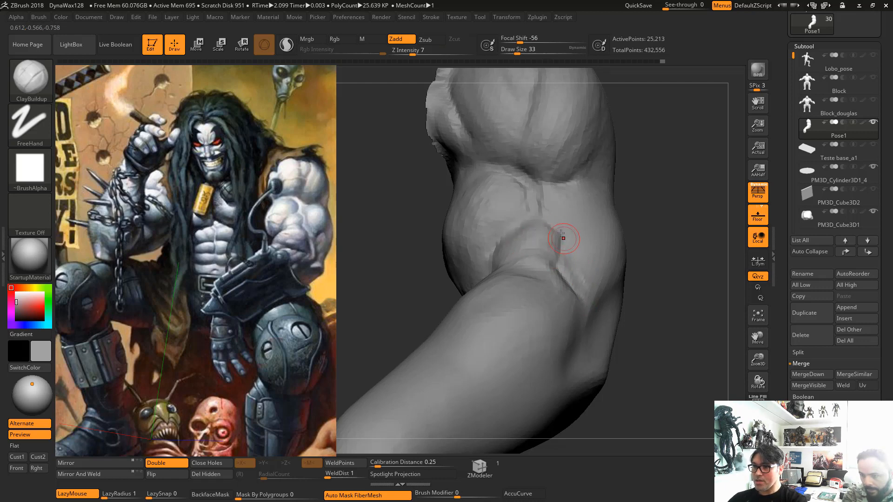
key("space")
left_click_drag(550, 208, 554, 208)
key("b")
key("m")
key("v")
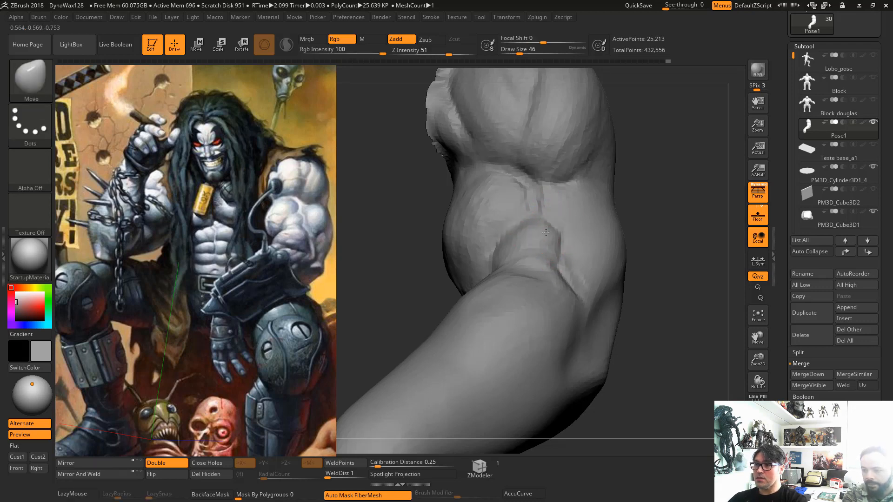
left_click_drag(533, 190, 540, 191)
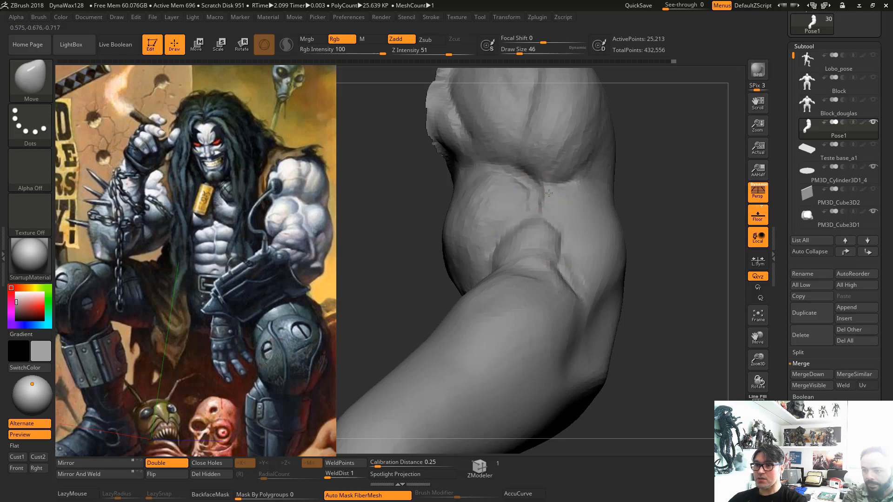
Sharpen the crease under the deltoid's lower tip with DamStandard at draw size 46, undoing the surplus stroke
key("b")
key("d")
key("s")
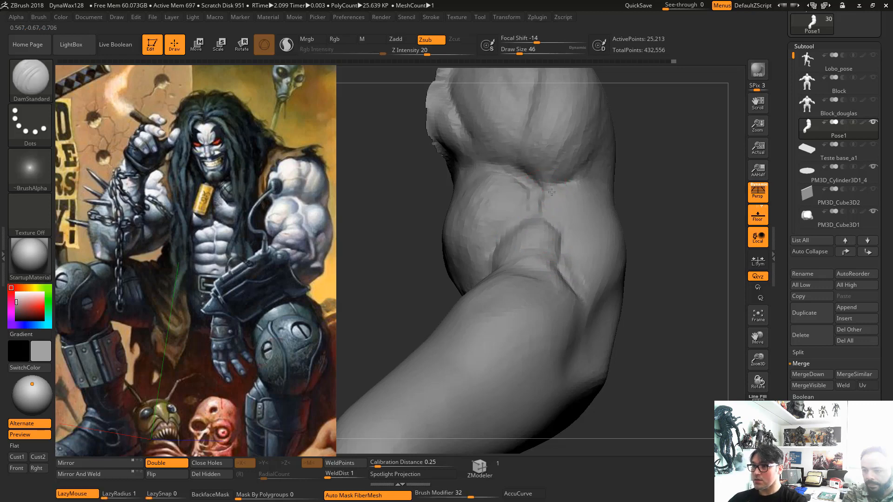
left_click_drag(551, 192, 575, 183)
key("ctrl+z")
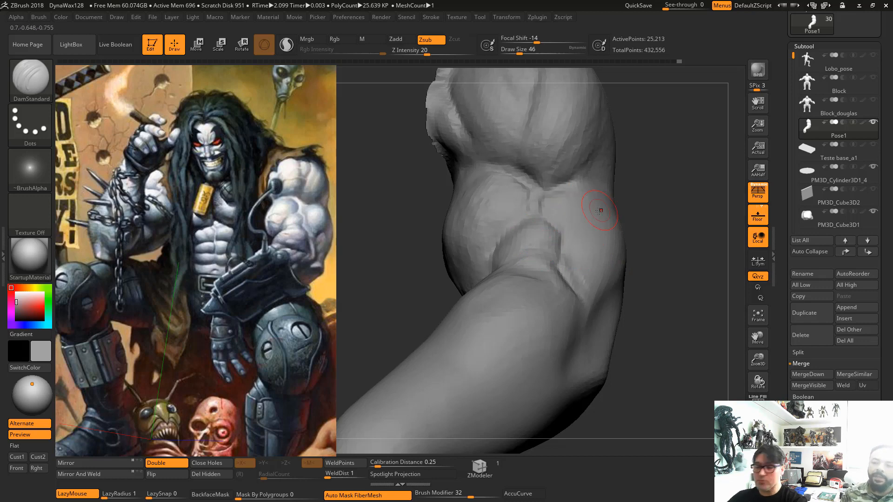
Build up the outer arm muscle between the deltoid and the forearm with ClayBuildup at draw sizes 46 and 59
key("b")
key("c")
key("b")
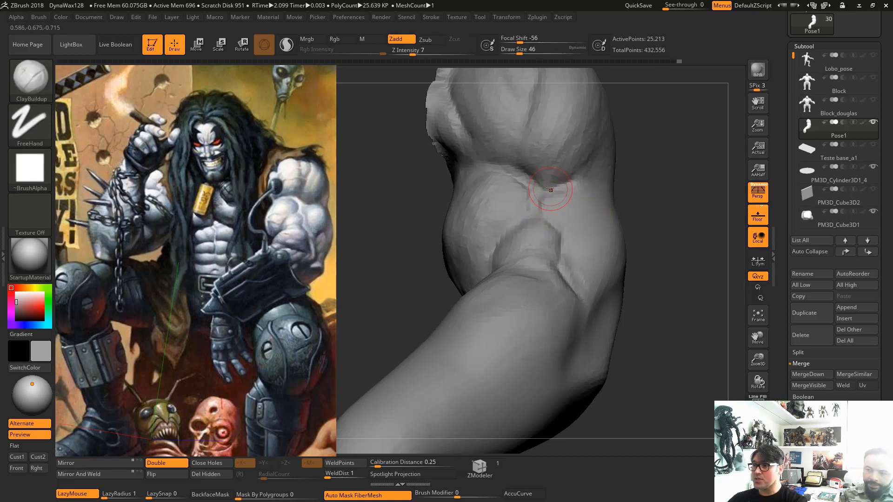
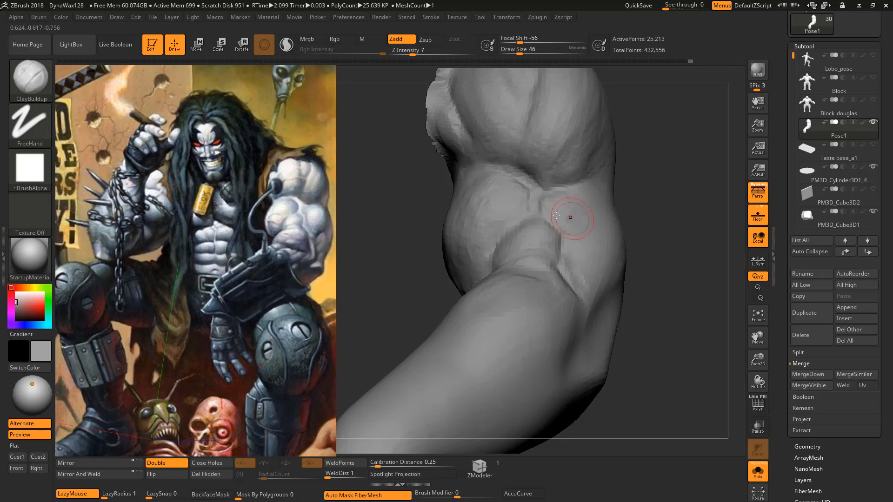
mouse_move(574, 231)
left_mouse_down()
mouse_move(567, 225)
mouse_move(586, 227)
mouse_move(572, 266)
left_mouse_up()
key("space")
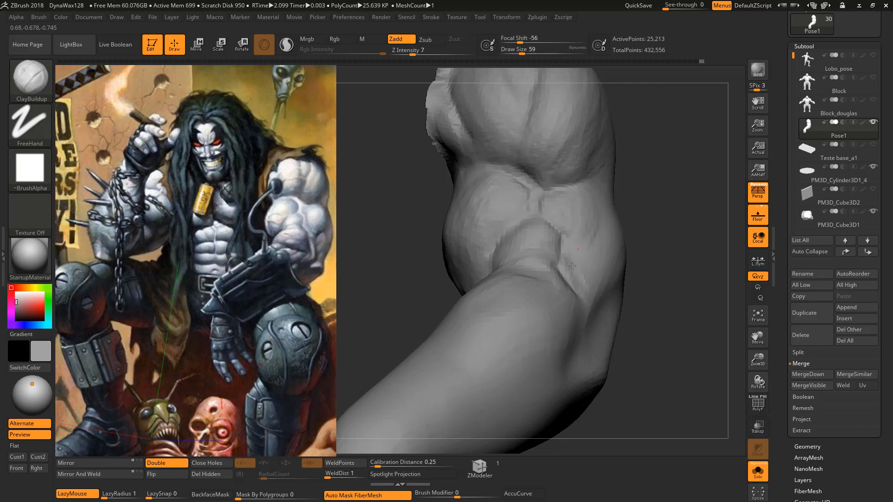
left_click_drag(577, 209, 592, 278)
left_click_drag(588, 210, 567, 270)
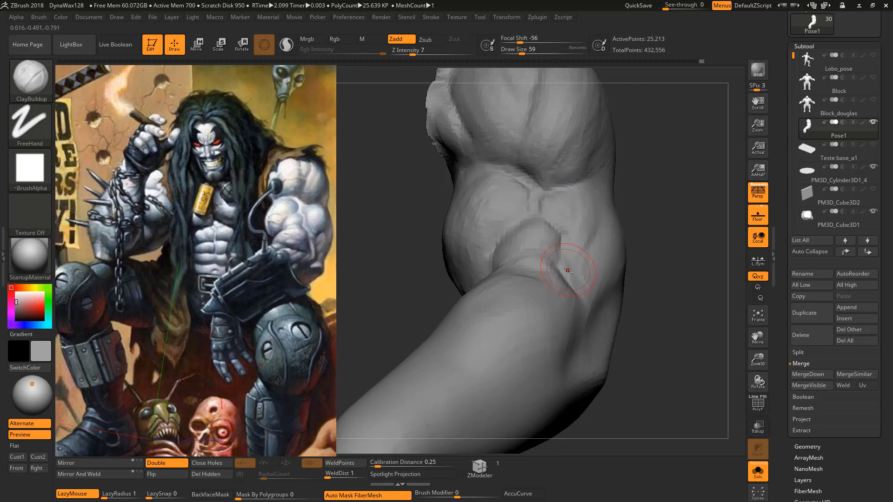
Raise a narrow tendon ridge running from the outer arm muscle down to the elbow with ClayBuildup at draw size 59
key("ctrl")
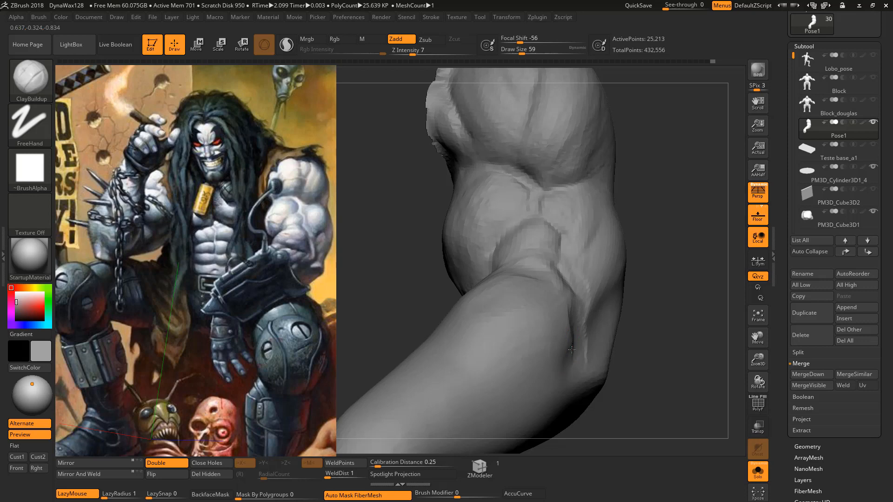
left_click_drag(567, 328, 566, 284)
mouse_move(585, 364)
left_mouse_down()
mouse_move(575, 294)
mouse_move(585, 357)
left_mouse_up()
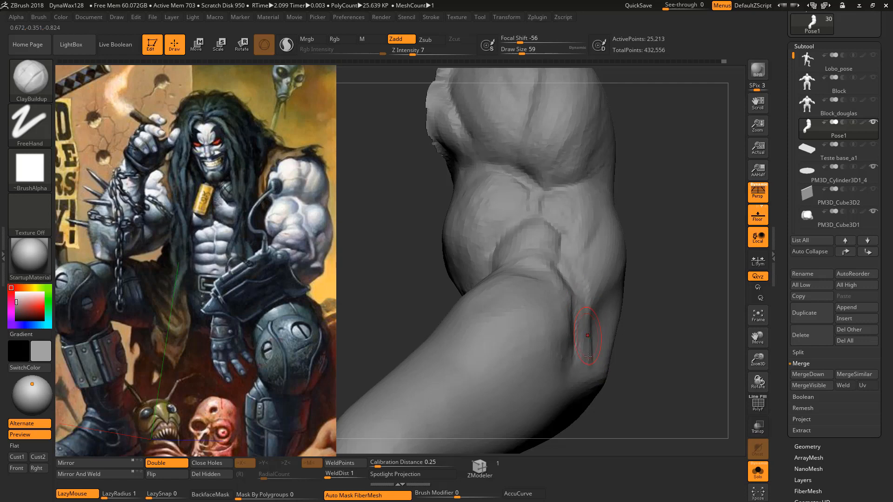
mouse_move(581, 233)
left_mouse_down()
mouse_move(581, 281)
mouse_move(570, 234)
left_mouse_up()
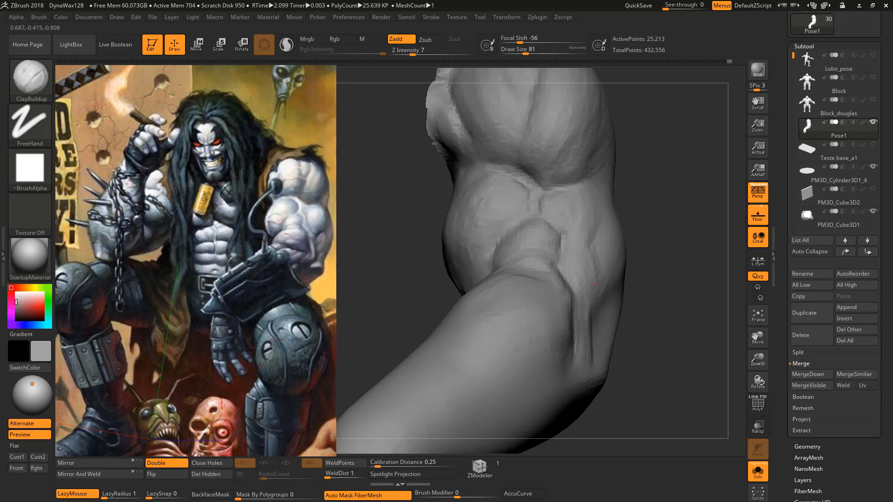
Strengthen the tendon ridges along the outer elbow with ClayBuildup strokes at draw size 56
key("space")
left_click_drag(607, 291, 598, 307)
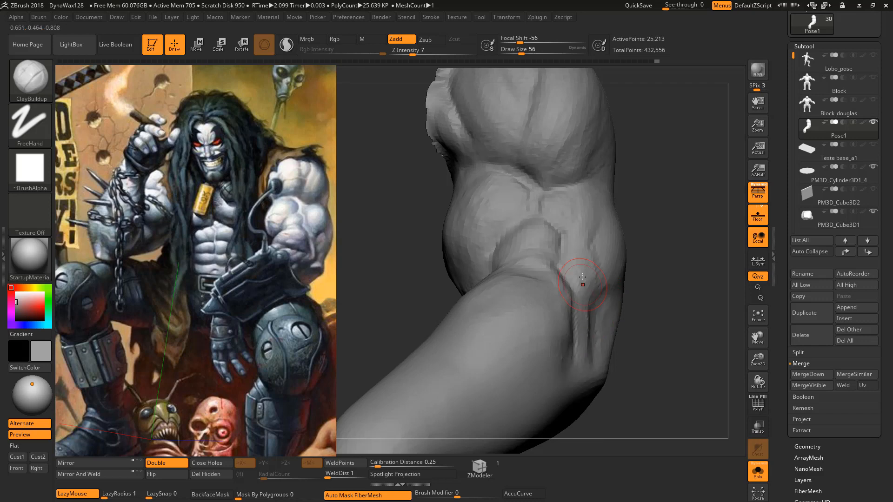
left_click_drag(586, 351, 585, 275)
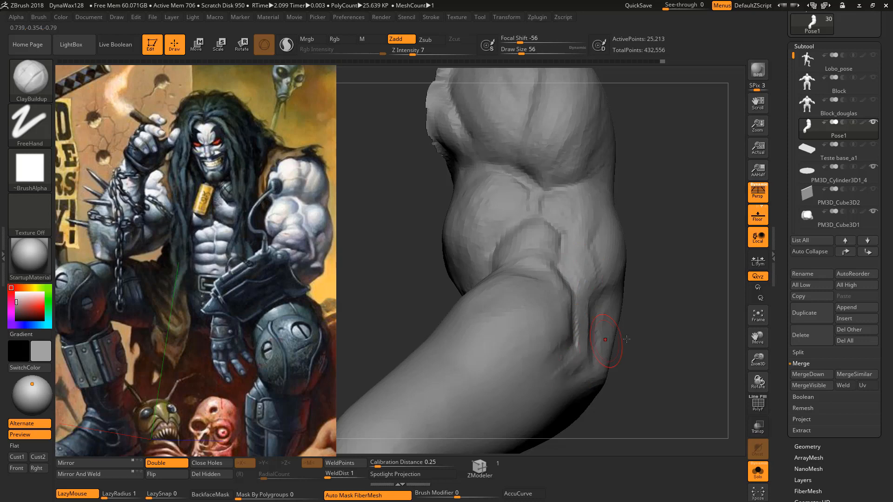
left_click_drag(662, 339, 629, 355, "alt")
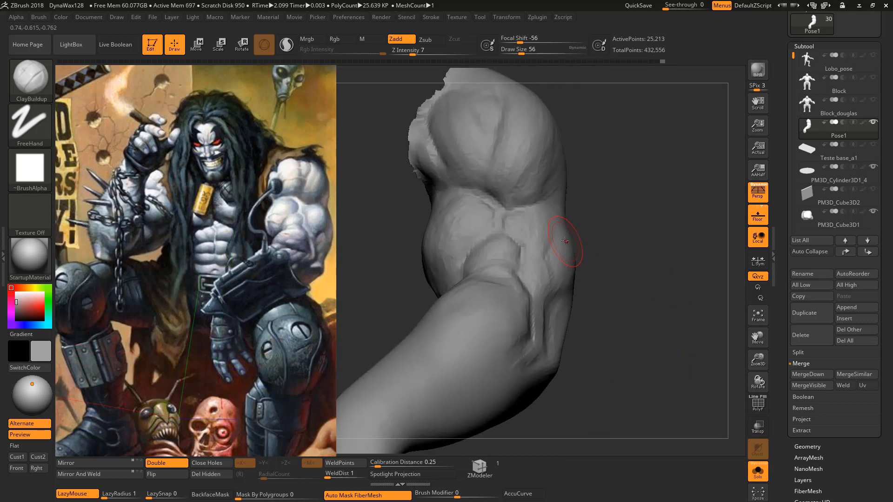
Add volume to the outer arm muscle above the tendon ridges with ClayBuildup at draw size 94
key("space")
mouse_move(565, 240)
left_mouse_down()
mouse_move(573, 241)
mouse_move(564, 245)
mouse_move(584, 207)
mouse_move(572, 248)
mouse_move(555, 235)
left_mouse_up()
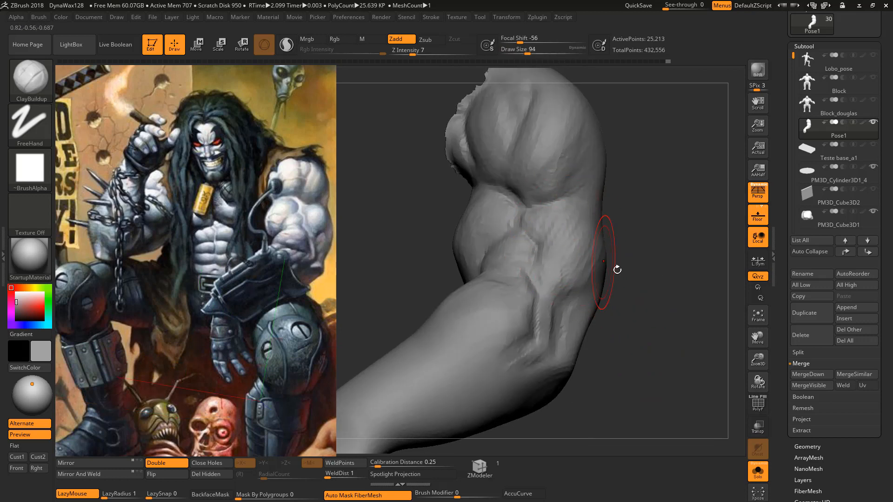
mouse_move(617, 270)
left_mouse_down()
mouse_move(657, 293)
mouse_move(652, 321)
mouse_move(630, 311)
mouse_move(598, 253)
mouse_move(580, 268)
left_mouse_up()
key("b")
key("m")
key("v")
key("space")
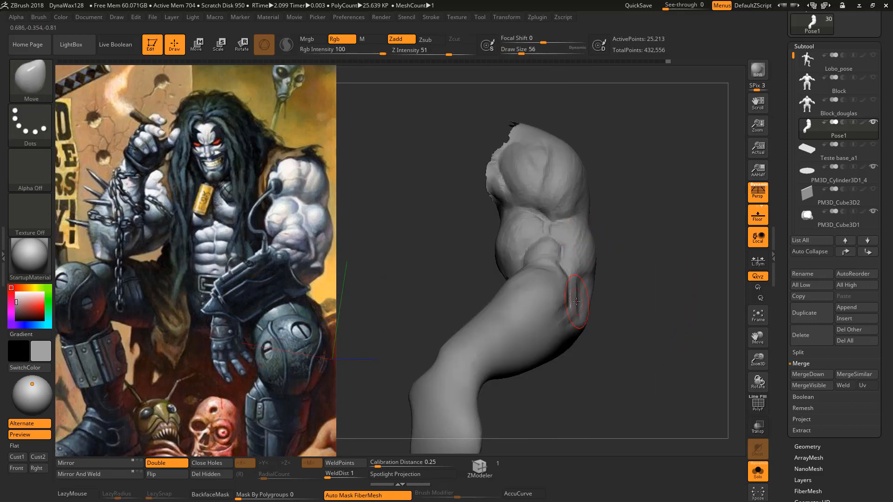
left_click_drag(629, 307, 587, 282, "alt")
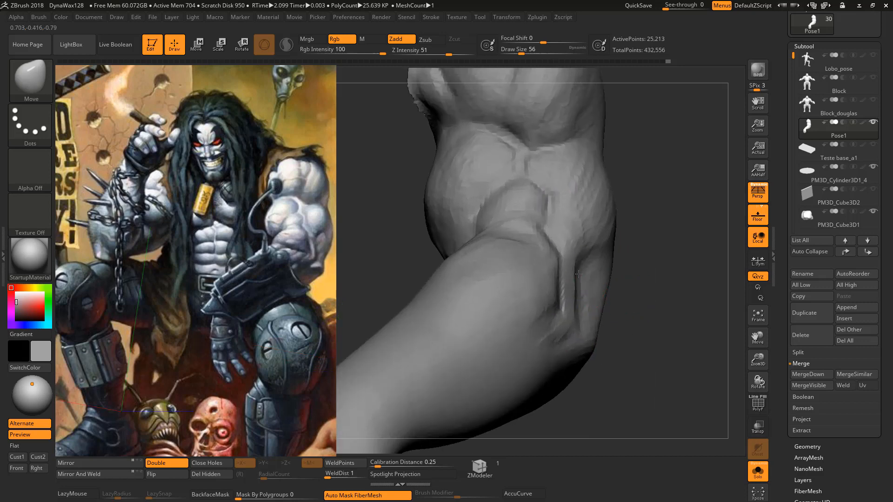
Thicken the outer forearm muscle beside the tendon ridge and around the elbow with ClayBuildup at draw sizes 56 and 68
key("b")
key("c")
key("b")
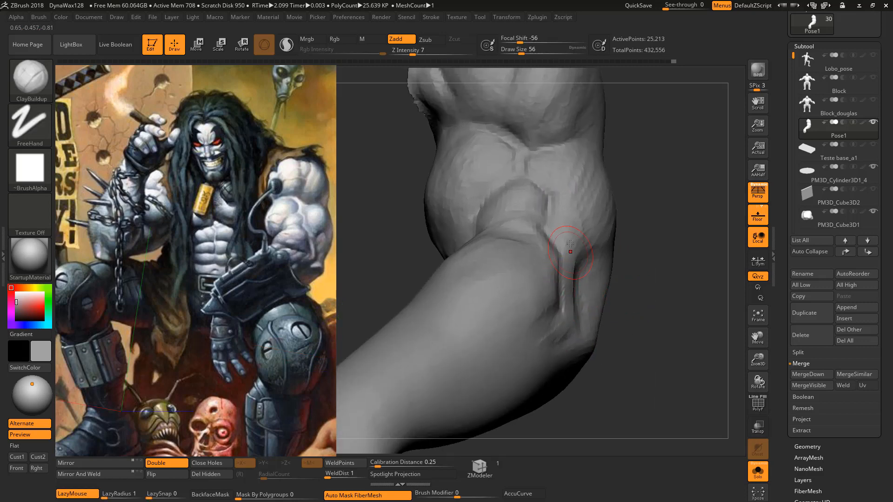
right_click_drag(572, 332, 550, 363)
key("space")
left_click_drag(587, 306, 575, 328)
mouse_move(651, 337)
left_mouse_down()
mouse_move(621, 332)
mouse_move(629, 269)
mouse_move(610, 345)
left_mouse_up()
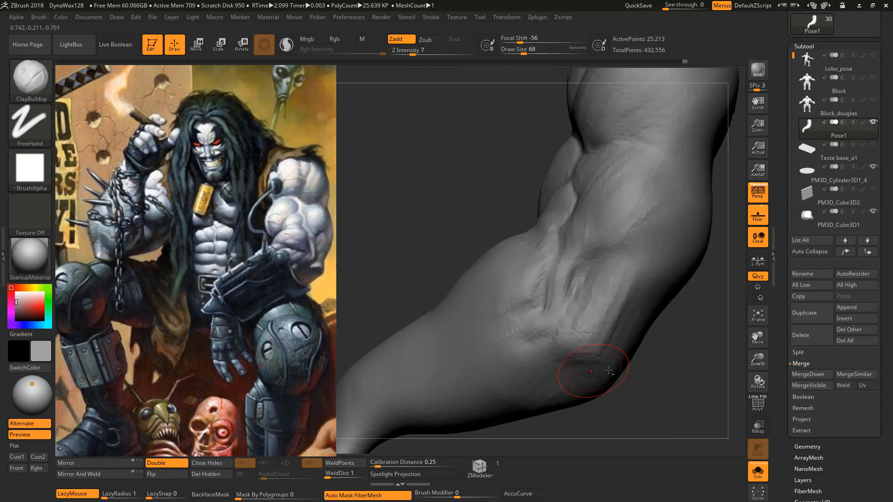
mouse_move(597, 365)
right_mouse_down()
mouse_move(712, 398)
mouse_move(665, 341)
mouse_move(607, 347)
mouse_move(634, 315)
mouse_move(651, 315)
mouse_move(629, 363)
mouse_move(614, 323)
mouse_move(629, 356)
mouse_move(622, 322)
mouse_move(618, 331)
right_mouse_up()
key("b")
key("d")
key("s")
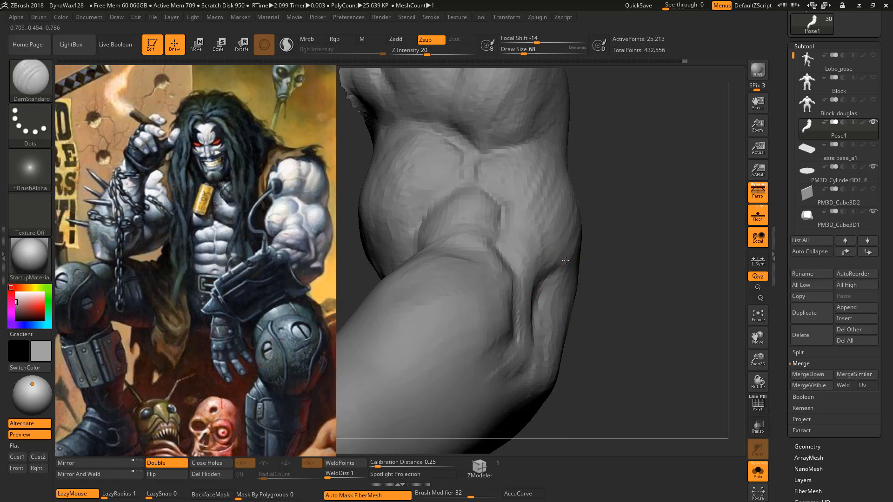
right_click_drag(620, 328, 600, 298)
Fill out and round the outer arm muscle beside the elbow wedge with ClayBuildup at draw sizes 72 and 84
key("b")
key("c")
key("b")
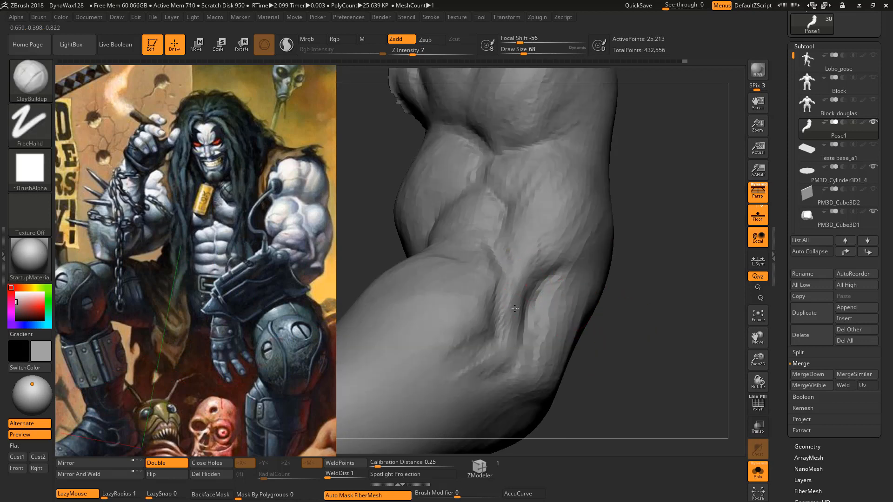
right_click_drag(551, 228, 664, 327)
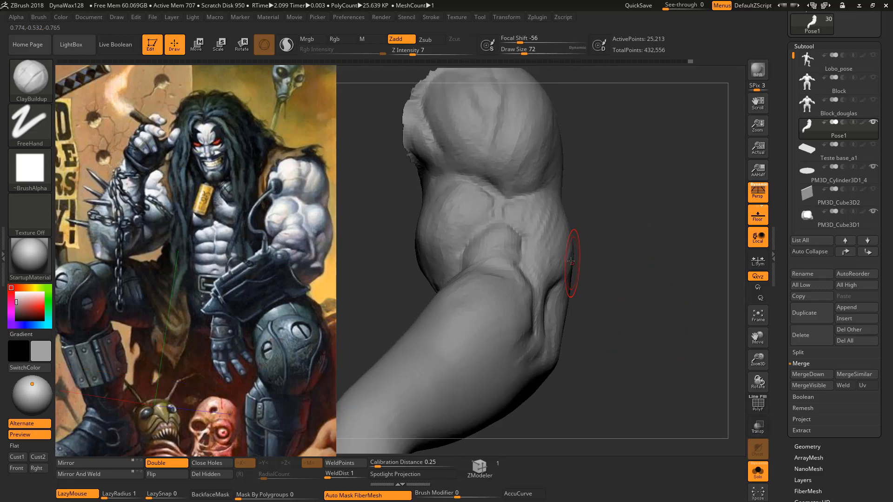
key("]")
left_click_drag(537, 209, 534, 238)
right_click_drag(612, 245, 605, 274, "ctrl")
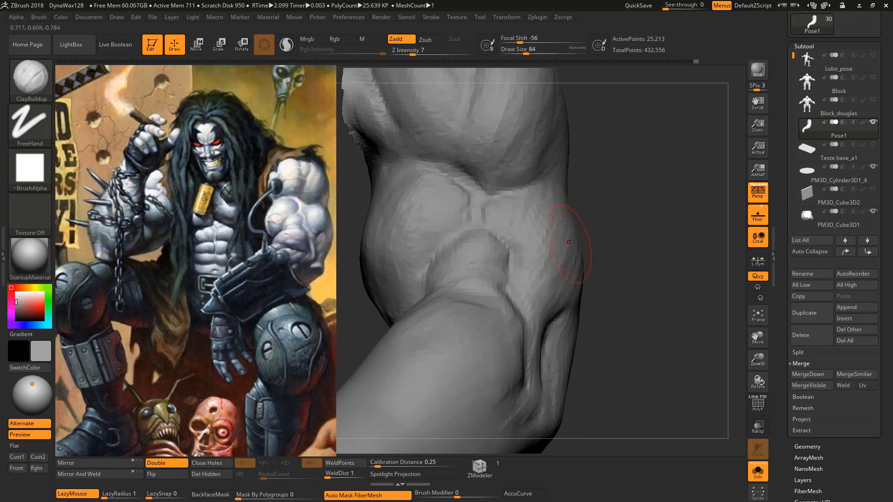
left_click_drag(531, 273, 533, 305)
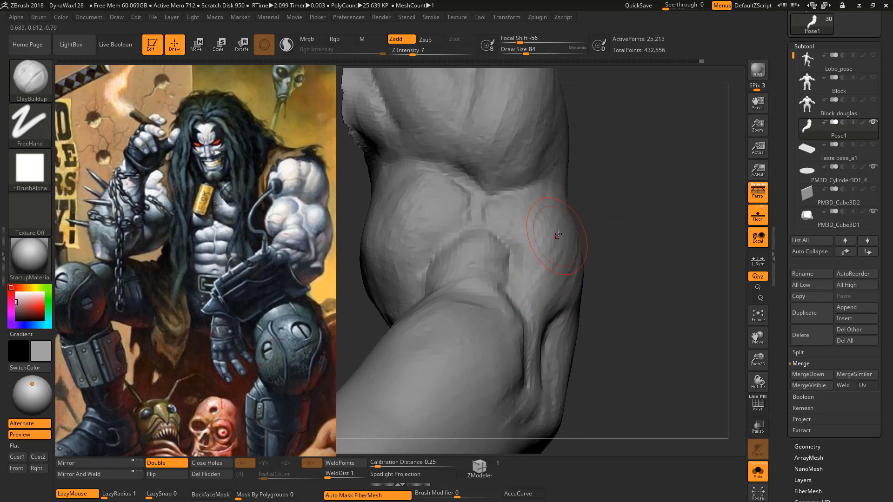
Smooth the transition from the outer arm muscle down into the elbow tendons with ClayBuildup at draw size 84
left_click_drag(552, 237, 546, 275)
mouse_move(606, 377)
right_mouse_down("alt")
mouse_move(604, 309)
mouse_move(650, 389)
right_mouse_up("alt")
key("f")
right_click_drag(693, 352, 643, 348, "alt")
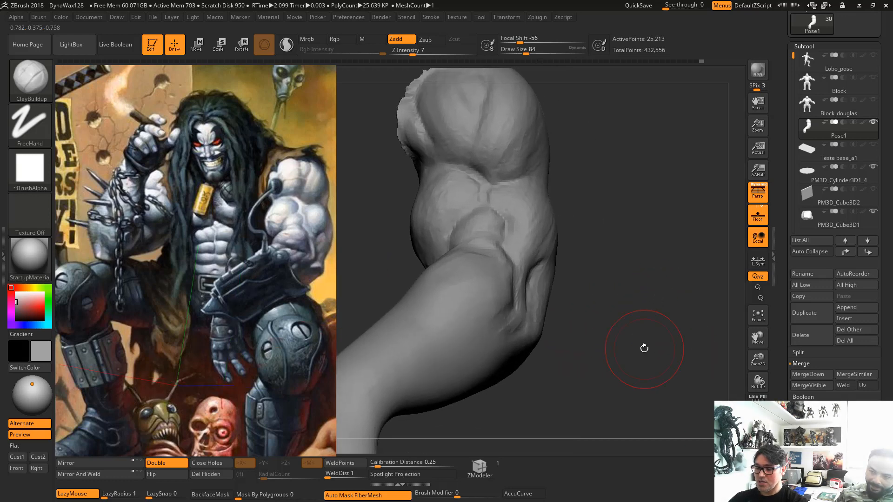
Outline the elbow tendon block with temporary green marks on the reference arm and the sculpted elbow, and clear them
key("ctrl+shift")
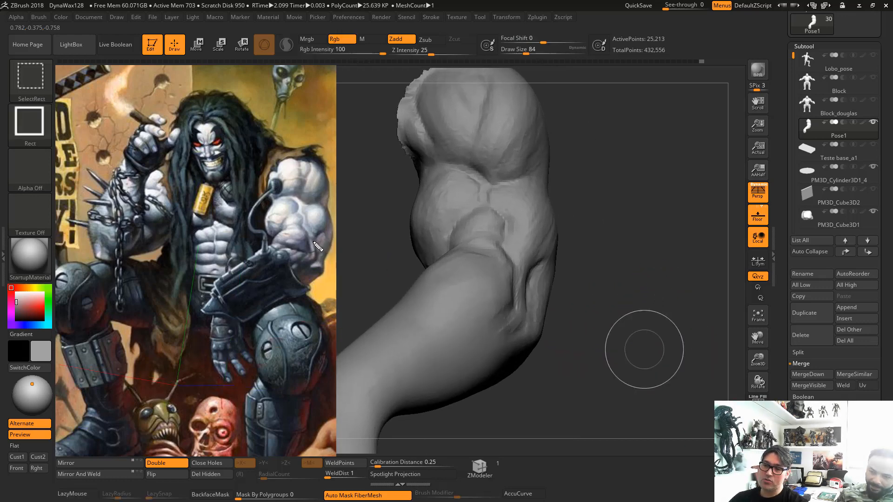
mouse_move(326, 243)
left_mouse_down()
mouse_move(322, 230)
mouse_move(318, 264)
left_mouse_up()
mouse_move(544, 256)
left_mouse_down()
mouse_move(532, 270)
mouse_move(549, 278)
mouse_move(532, 272)
mouse_move(525, 343)
left_mouse_up()
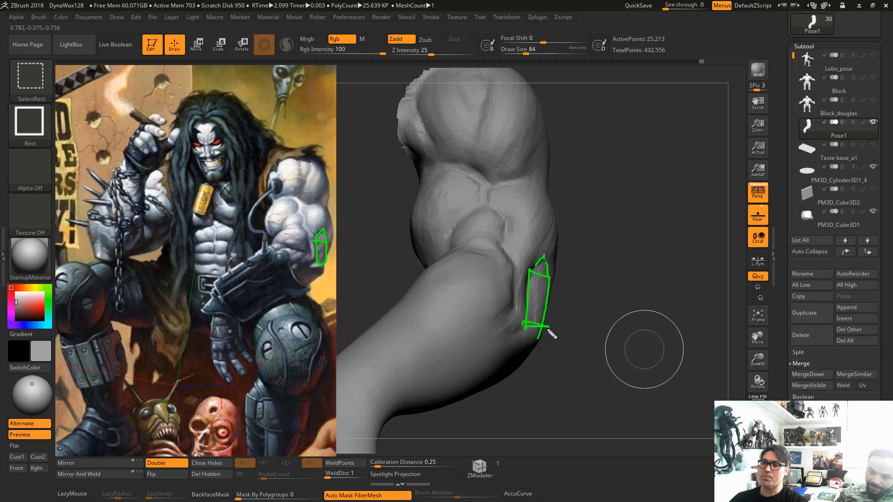
left_click_drag(542, 303, 373, 245)
left_click_drag(366, 257, 420, 266)
key("ctrl+z")
key("ctrl+z")
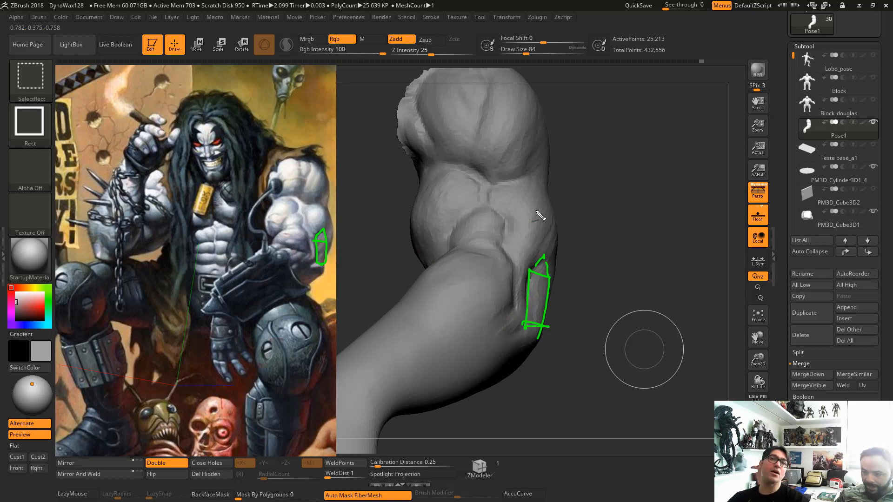
key("Escape")
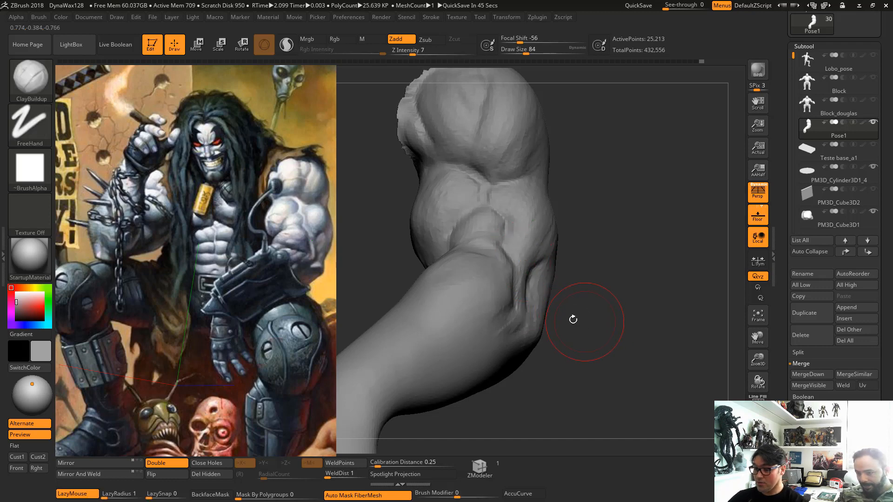
Carve the grooves between the tendon ridges at the outer elbow with DamStandard at draw size 84
key("b")
key("d")
key("s")
left_click_drag(602, 335, 599, 310, "alt")
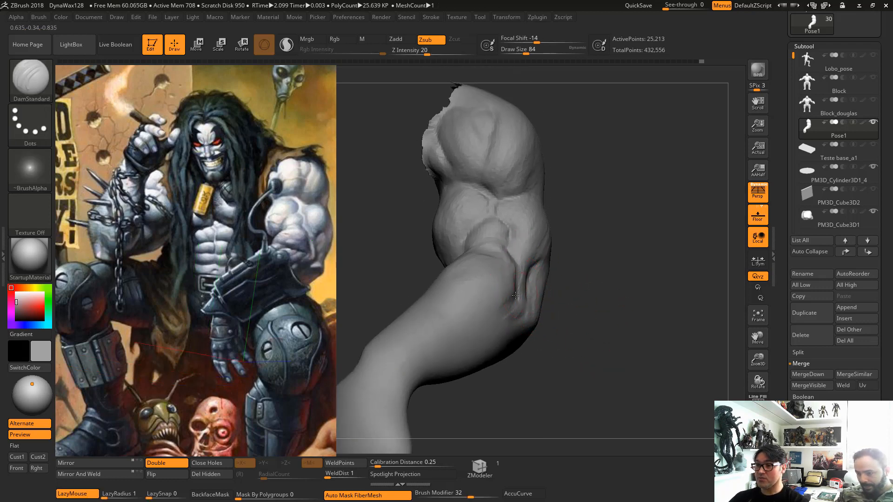
Adjust the outer elbow contour and tendon ridges with the Move brush at draw sizes 84 and 56
key("b")
key("m")
key("v")
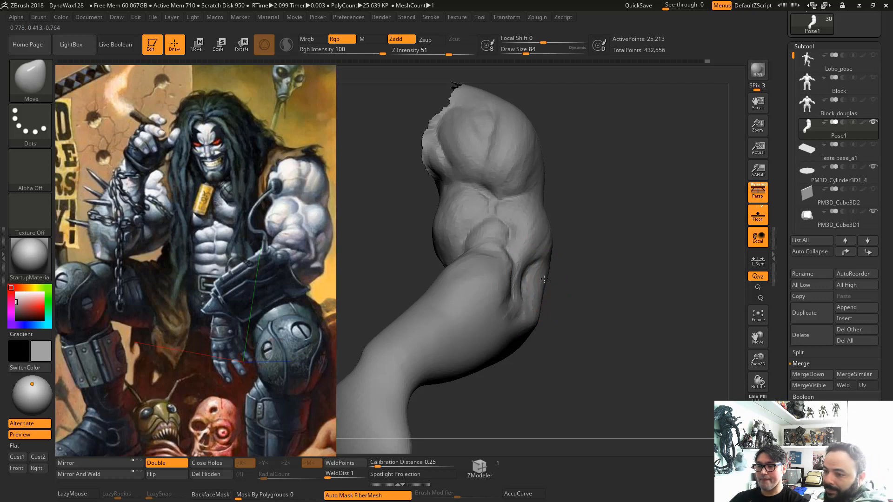
left_click_drag(568, 308, 301, 248)
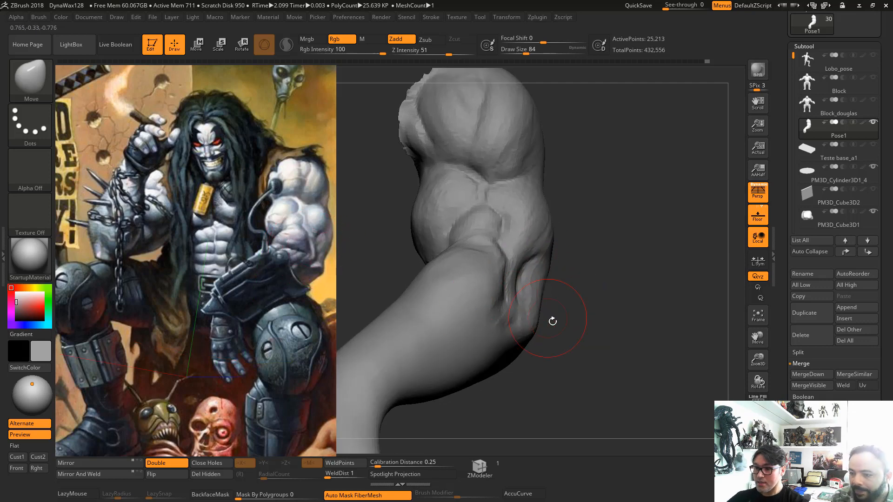
key("space")
left_click_drag(527, 303, 520, 297)
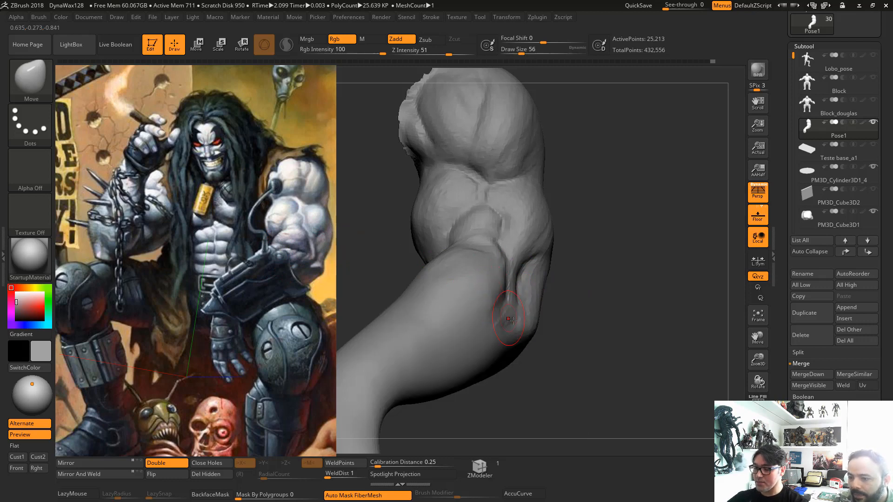
Lay down ClayBuildup strokes at draw size 65 across the upper forearm below the elbow crook
key("b")
key("c")
key("b")
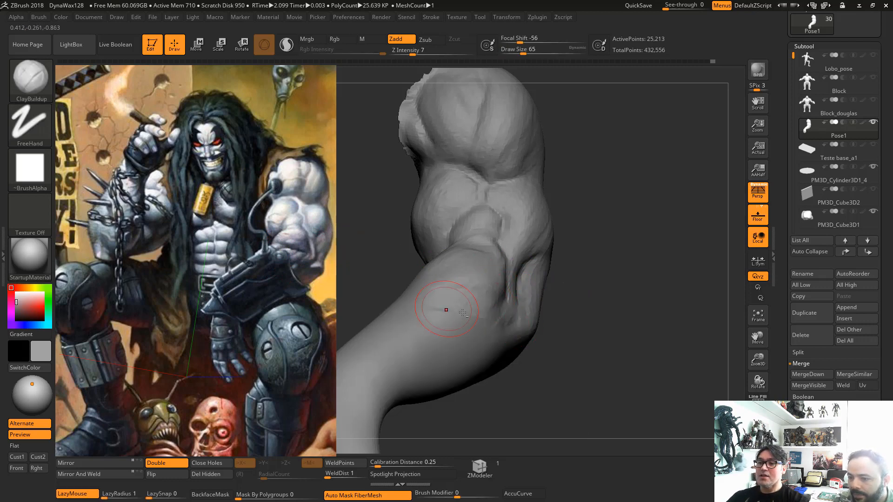
left_click_drag(609, 372, 574, 376)
mouse_move(496, 307)
left_mouse_down()
mouse_move(433, 296)
mouse_move(496, 307)
left_mouse_up()
left_click_drag(388, 258, 377, 246)
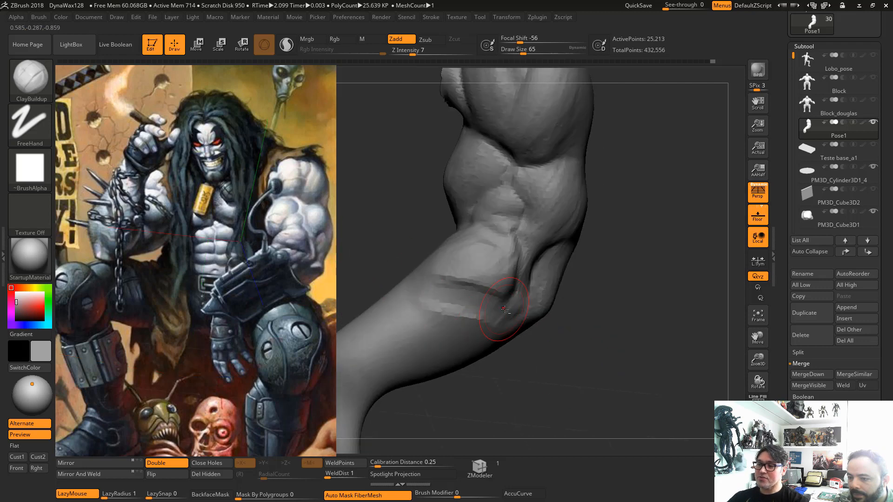
Extend the forearm muscle mass toward the elbow tendons and down the forearm with ClayBuildup at draw size 65
mouse_move(510, 301)
left_mouse_down()
mouse_move(408, 289)
mouse_move(488, 299)
mouse_move(437, 297)
left_mouse_up()
left_click_drag(374, 247, 364, 254)
mouse_move(395, 297)
left_mouse_down()
mouse_move(495, 315)
mouse_move(415, 325)
mouse_move(479, 332)
left_mouse_up()
left_click_drag(382, 258, 395, 266)
left_click_drag(469, 275, 503, 287)
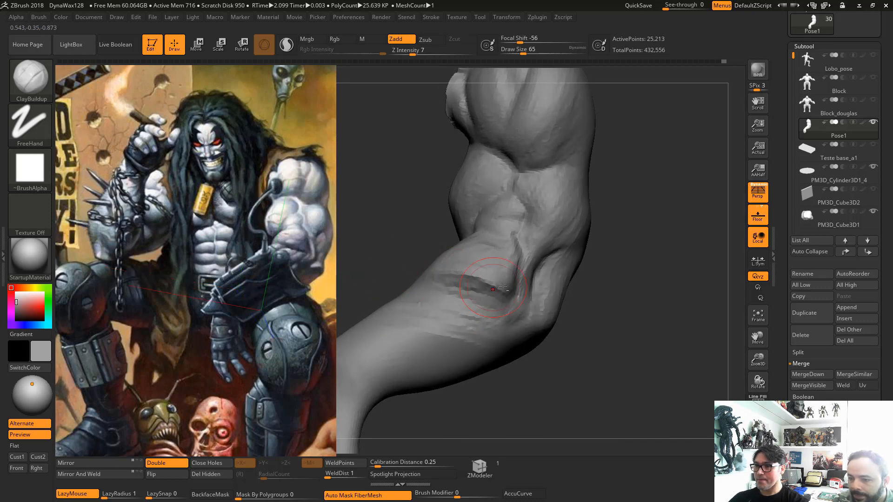
mouse_move(378, 270)
left_mouse_down()
mouse_move(392, 276)
mouse_move(410, 254)
left_mouse_up()
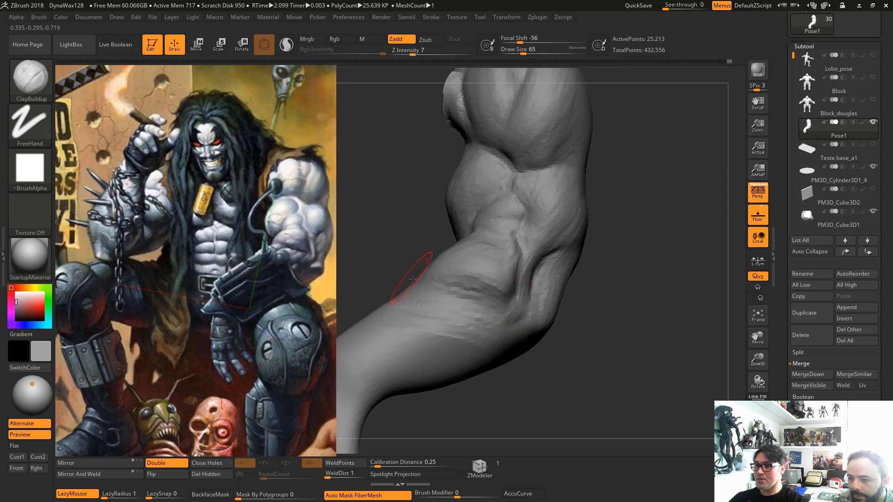
left_click_drag(361, 273, 497, 306)
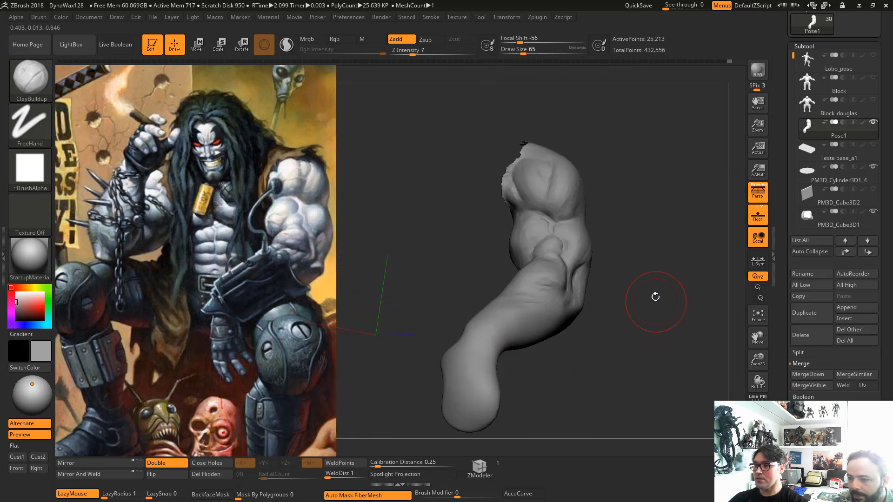
Round out the upper forearm bulge beside the tendon groove with more ClayBuildup strokes at draw size 65
left_click_drag(655, 297, 637, 358, "alt")
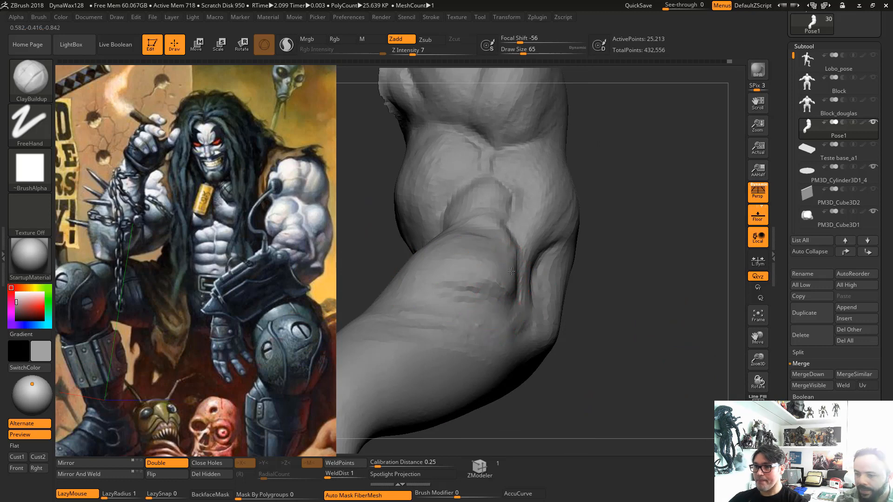
mouse_move(373, 244)
left_mouse_down()
mouse_move(361, 235)
mouse_move(381, 280)
mouse_move(462, 308)
mouse_move(509, 294)
left_mouse_up()
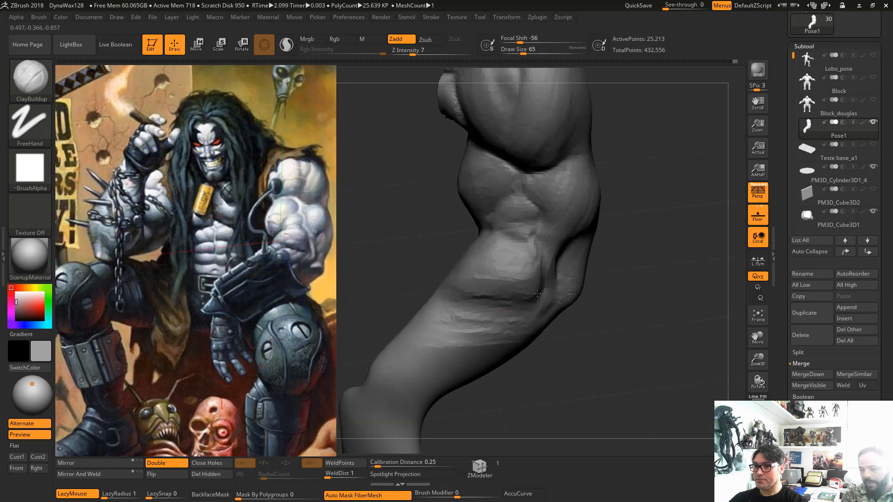
left_click_drag(393, 273, 480, 285)
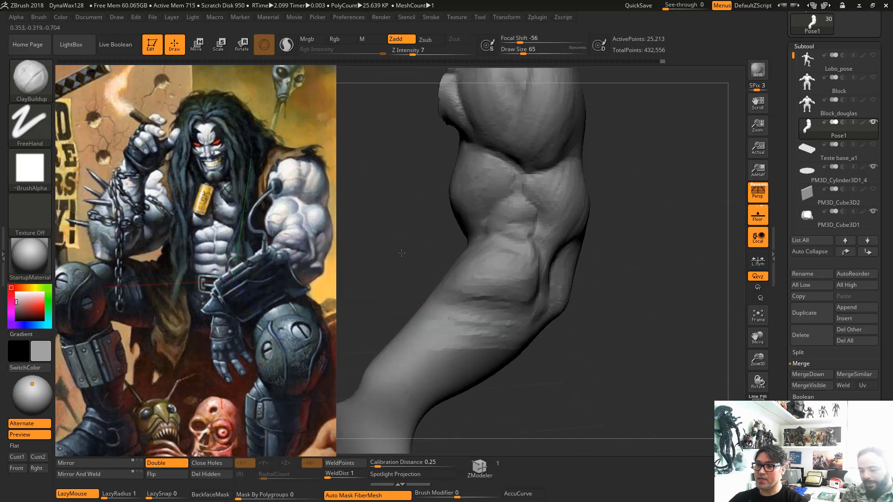
left_click_drag(401, 252, 484, 290)
left_click_drag(405, 293, 450, 329)
left_click_drag(405, 283, 462, 301)
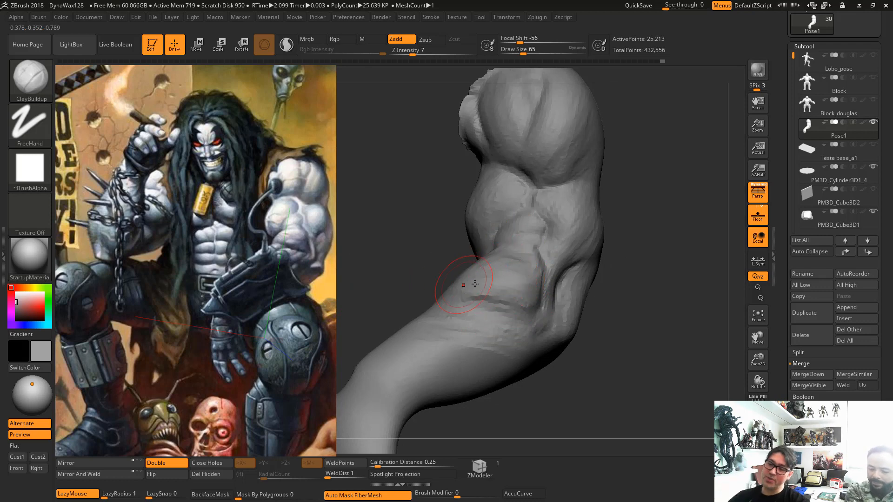
Mark the forearm muscles' origin at the elbow and their paths toward the wrist with temporary green lines, and clear them
key("ctrl+shift")
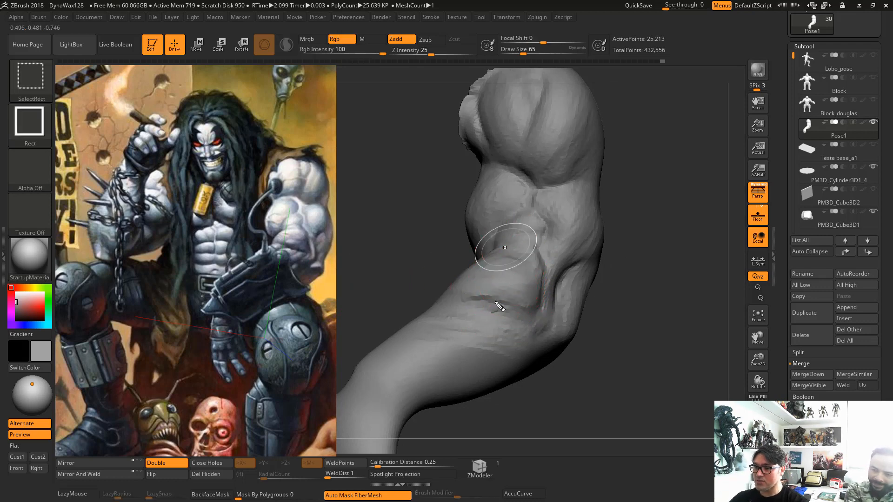
mouse_move(517, 265)
left_mouse_down()
mouse_move(467, 377)
mouse_move(384, 369)
left_mouse_up()
left_click_drag(491, 277, 353, 370)
mouse_move(519, 278)
left_mouse_down()
mouse_move(462, 416)
mouse_move(437, 438)
left_mouse_up()
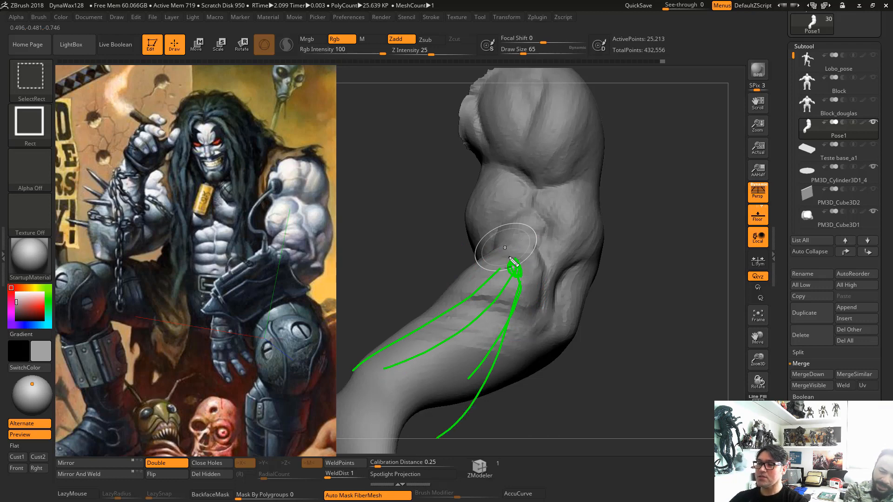
mouse_move(513, 262)
left_mouse_down()
mouse_move(478, 331)
mouse_move(392, 426)
left_mouse_up()
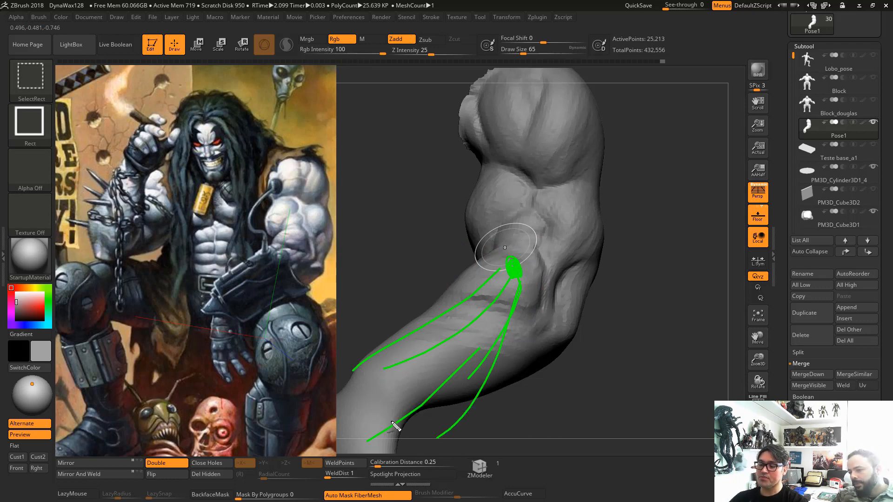
left_click_drag(504, 350, 376, 446)
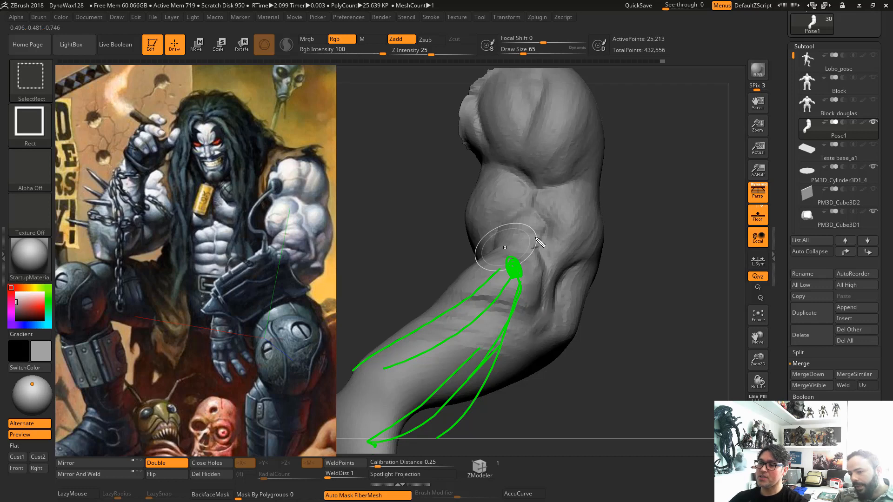
mouse_move(537, 239)
left_mouse_down()
mouse_move(458, 297)
mouse_move(539, 302)
mouse_move(505, 273)
left_mouse_up()
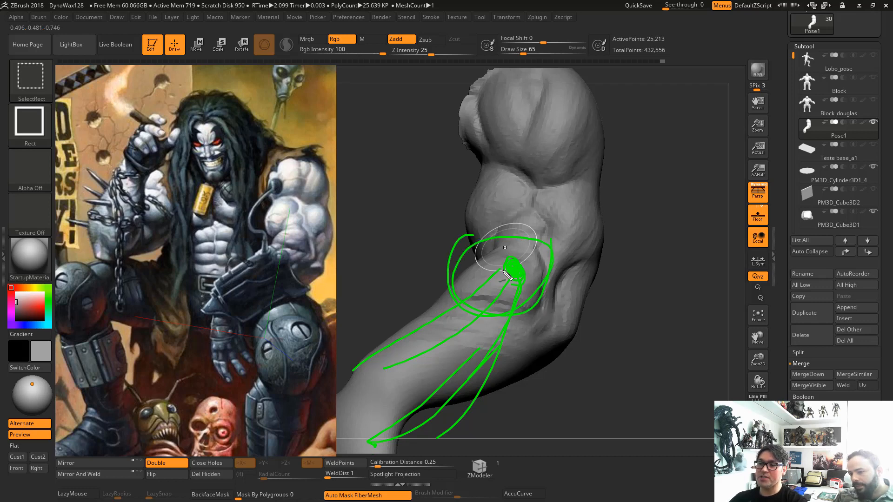
left_click_drag(488, 361, 450, 418)
left_click_drag(465, 302, 388, 345)
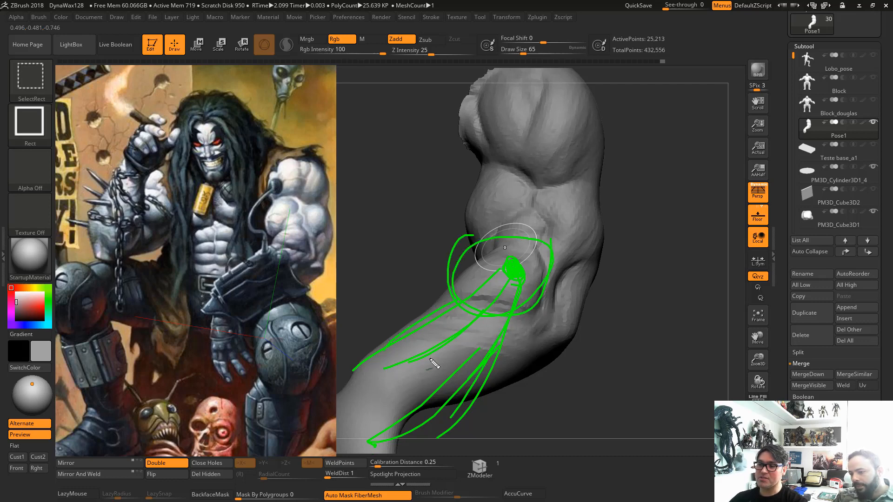
left_click_drag(493, 335, 453, 417)
key("Escape")
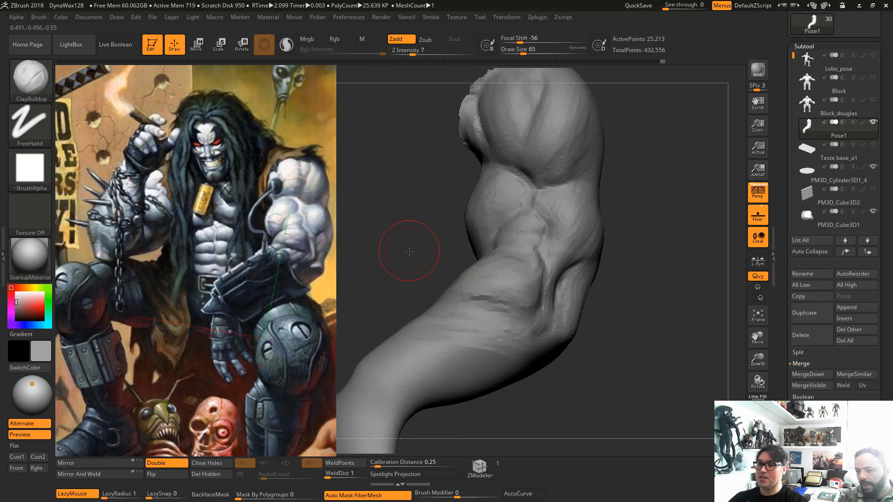
Examine the forearm's shape and muscle flow from the side, the front and the wrist end
mouse_move(409, 251)
left_mouse_down()
mouse_move(425, 273)
mouse_move(421, 255)
left_mouse_up()
left_click_drag(385, 281, 440, 304)
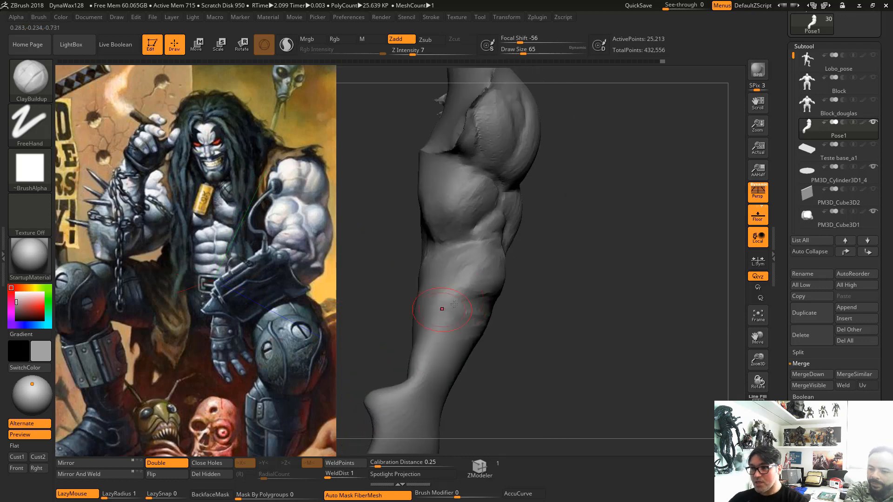
left_click_drag(514, 325, 524, 182)
left_click_drag(422, 280, 382, 294)
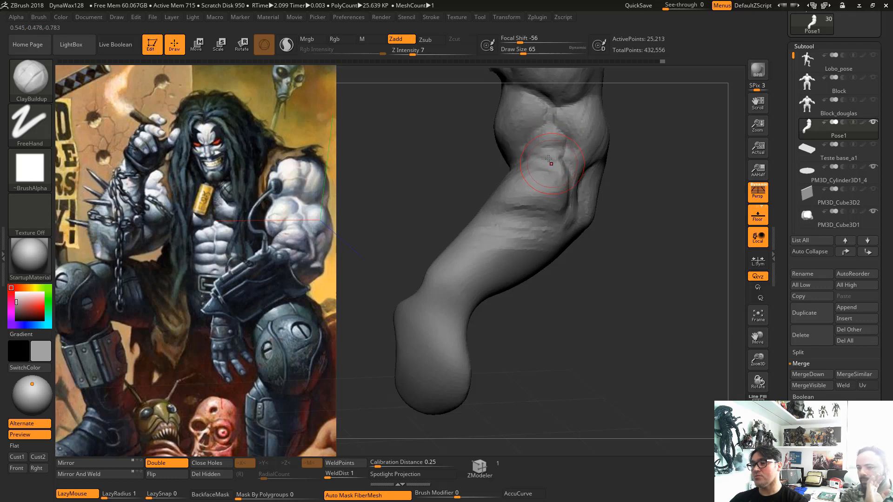
left_click_drag(399, 225, 452, 294)
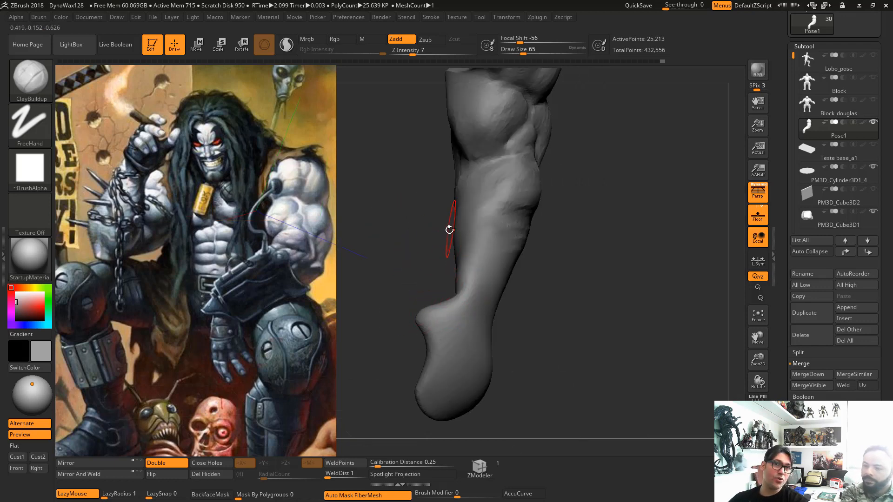
mouse_move(429, 226)
left_mouse_down()
mouse_move(398, 223)
mouse_move(396, 237)
mouse_move(414, 250)
left_mouse_up()
left_click_drag(625, 307, 538, 287)
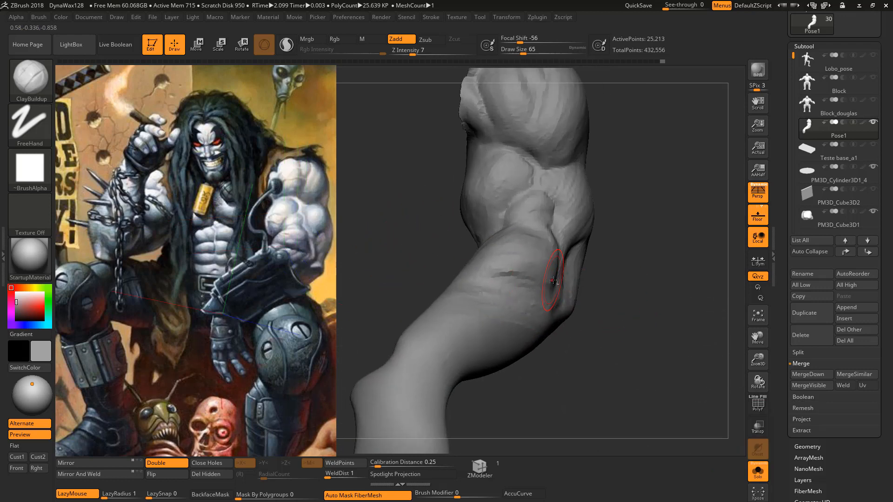
Reshape the upper forearm's contour near the elbow with the Move brush at draw sizes 65 and 108
key("b")
key("m")
key("v")
left_click_drag(554, 249, 551, 247)
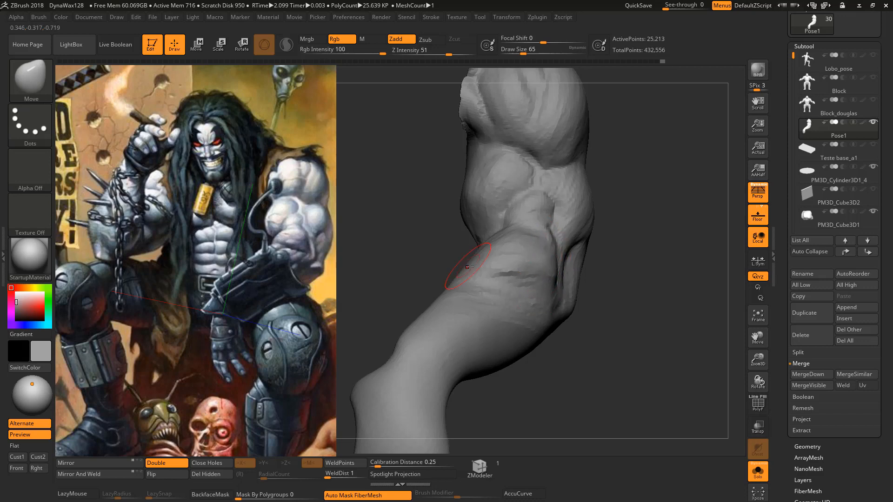
left_click_drag(470, 266, 480, 262)
key("space")
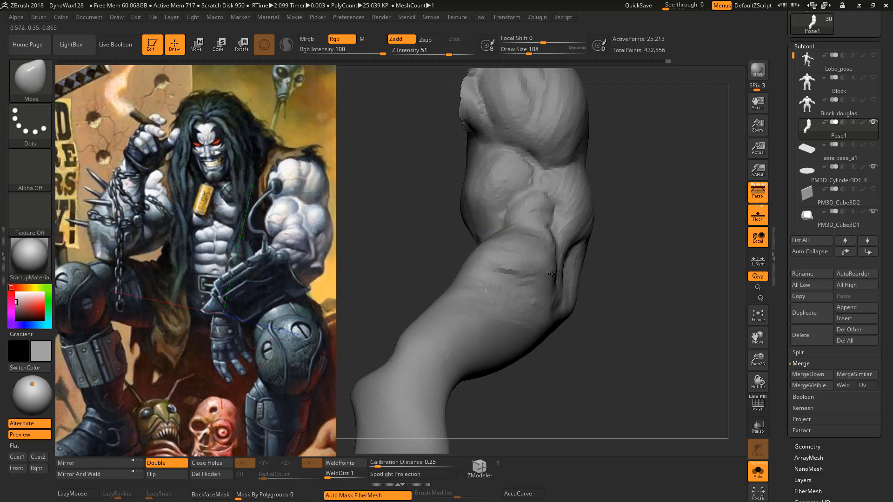
mouse_move(591, 276)
left_mouse_down()
mouse_move(575, 308)
mouse_move(606, 321)
mouse_move(584, 323)
mouse_move(665, 325)
left_mouse_up()
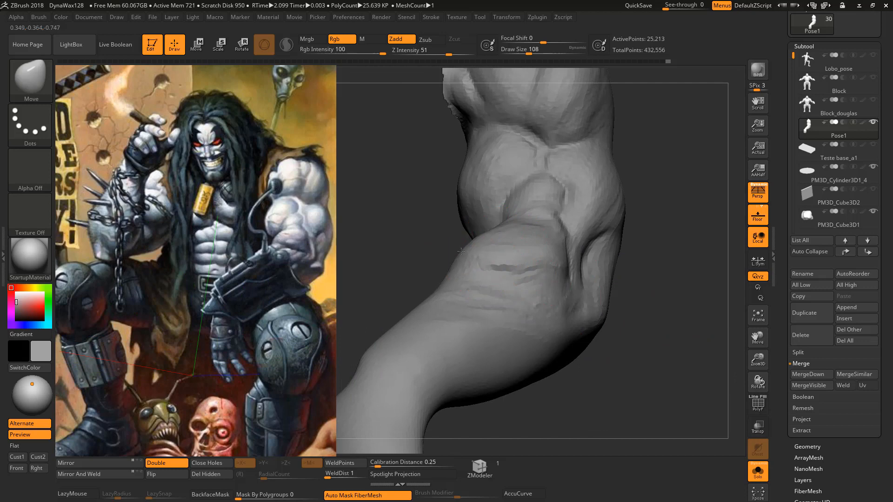
left_click_drag(461, 251, 493, 253)
Fill the crease and build up the inner edge of the upper forearm with ClayBuildup at draw size 59
key("space")
key("b")
key("c")
key("b")
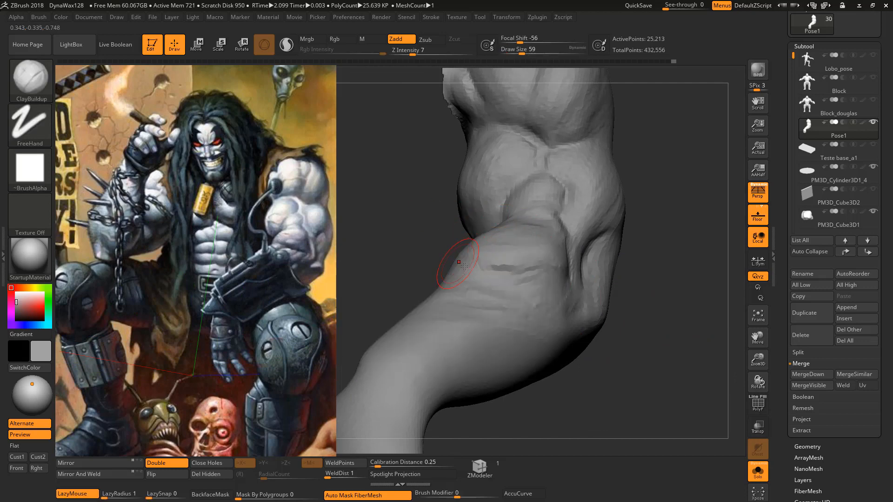
left_click_drag(389, 256, 442, 241, "alt")
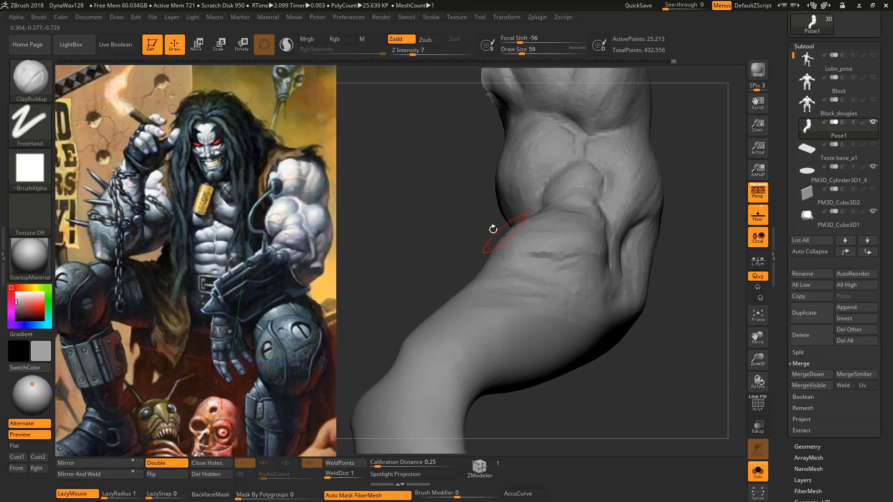
mouse_move(510, 265)
left_mouse_down()
mouse_move(617, 258)
mouse_move(464, 261)
mouse_move(540, 271)
left_mouse_up()
left_click_drag(437, 236, 421, 187)
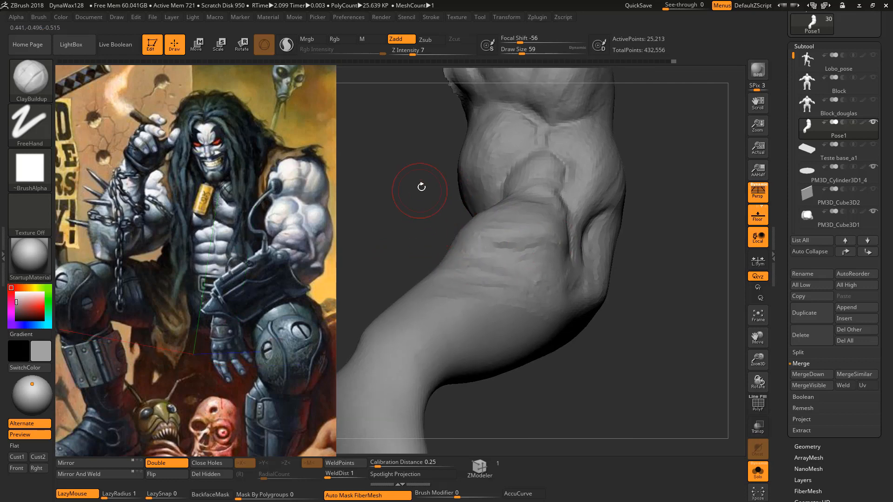
Build up the outer elbow and the forearm edge below it with ClayBuildup at draw sizes 62 and 59
left_click_drag(422, 231, 458, 232)
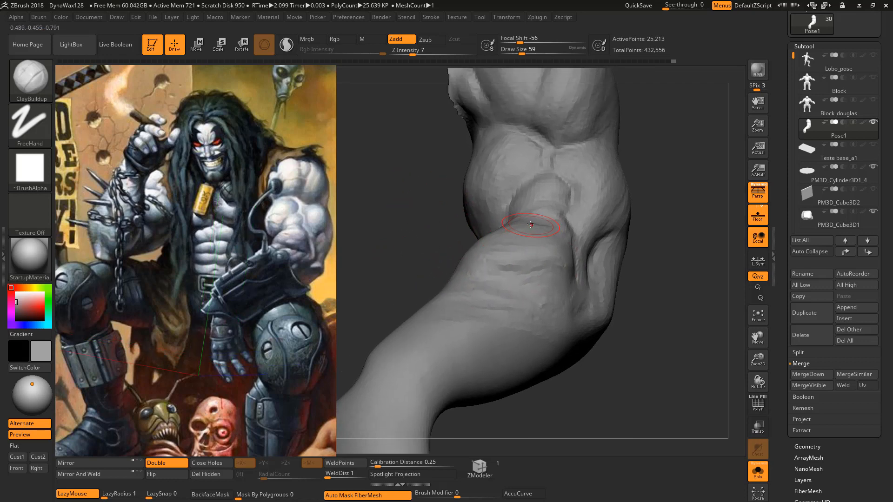
key("space")
left_click_drag(525, 220, 530, 220)
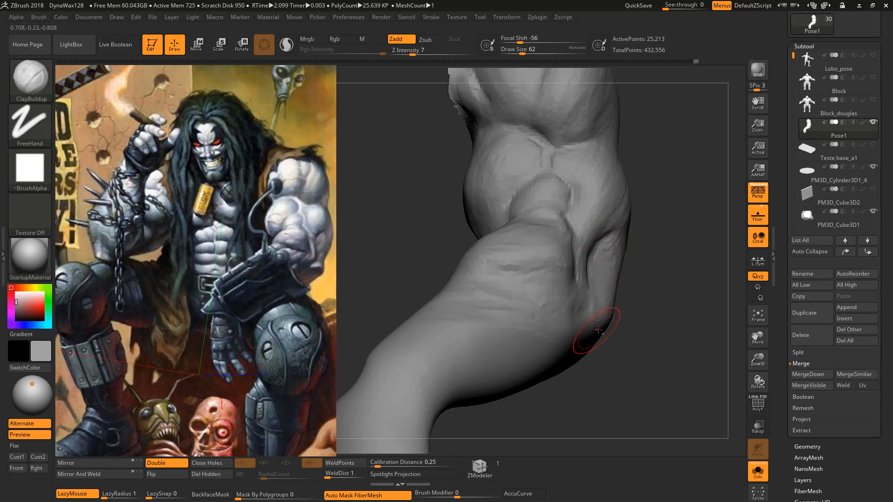
key("space")
left_click(577, 299)
key("space")
left_click(581, 310)
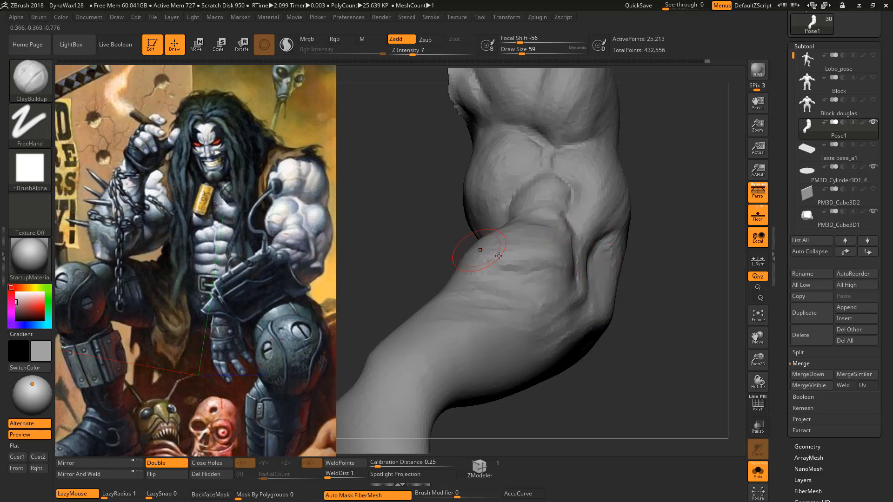
Carve a crease across the upper forearm muscle with DamStandard at draw size 59 and soften it with ClayBuildup
left_click_drag(553, 273, 534, 297)
key("b")
key("d")
key("s")
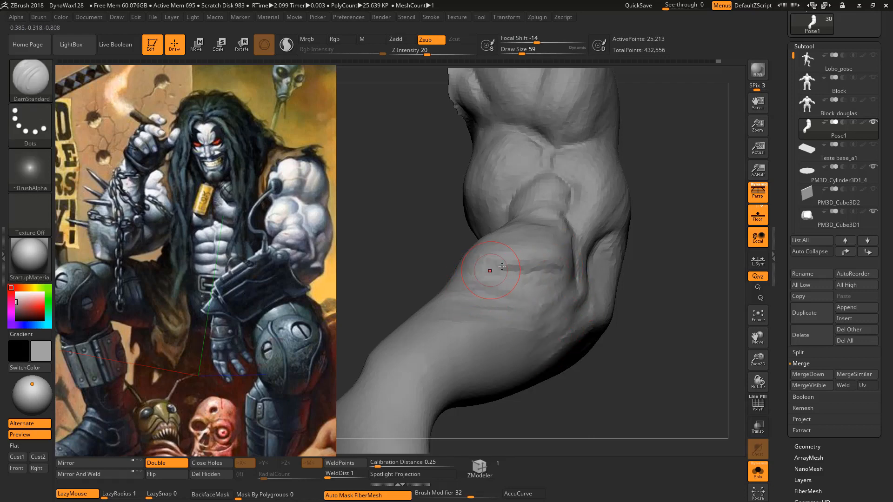
key("b")
key("c")
key("b")
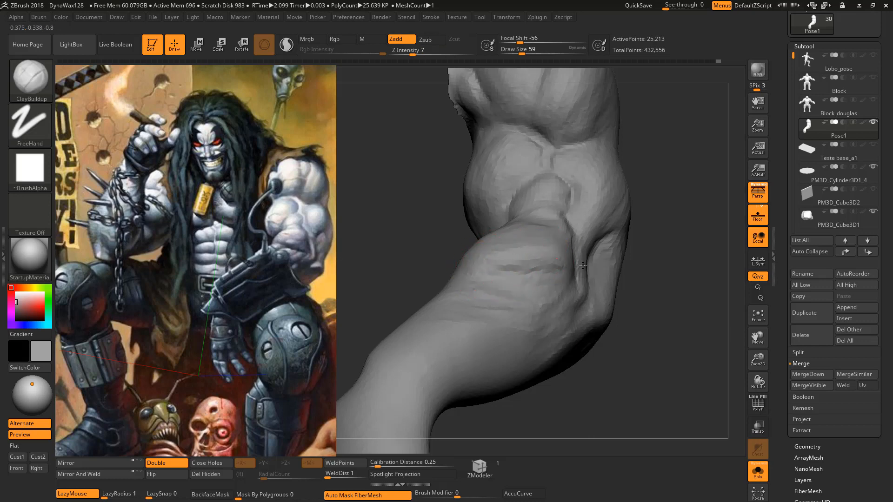
Push the upper arm's outer contour above the elbow outward with the Move brush at draw size 136
left_click_drag(425, 255, 448, 265)
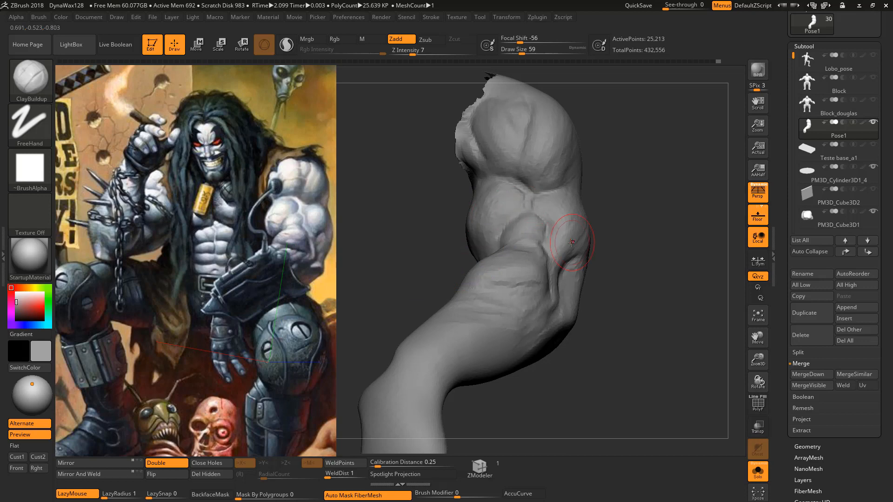
key("b")
key("m")
key("v")
key("space")
left_click_drag(599, 237, 611, 236)
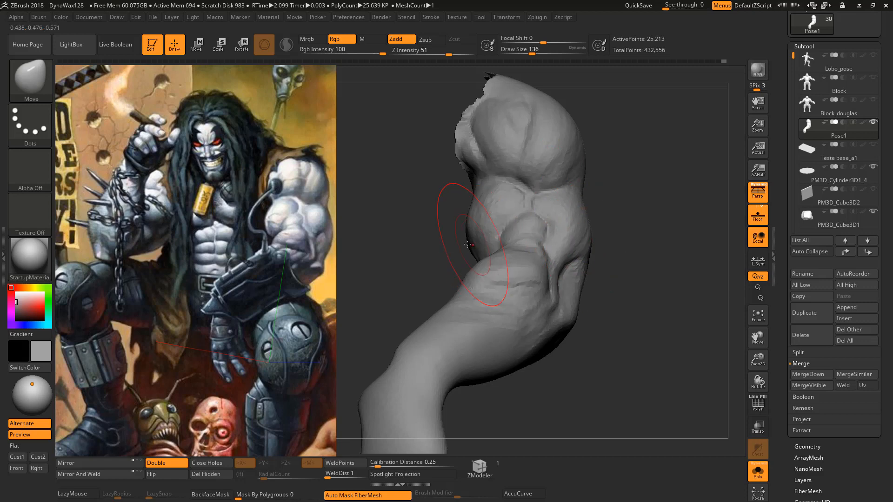
Adjust the biceps' inner contour below the deltoid with the Move brush at draw size 74
key("space")
left_click_drag(471, 216, 461, 216)
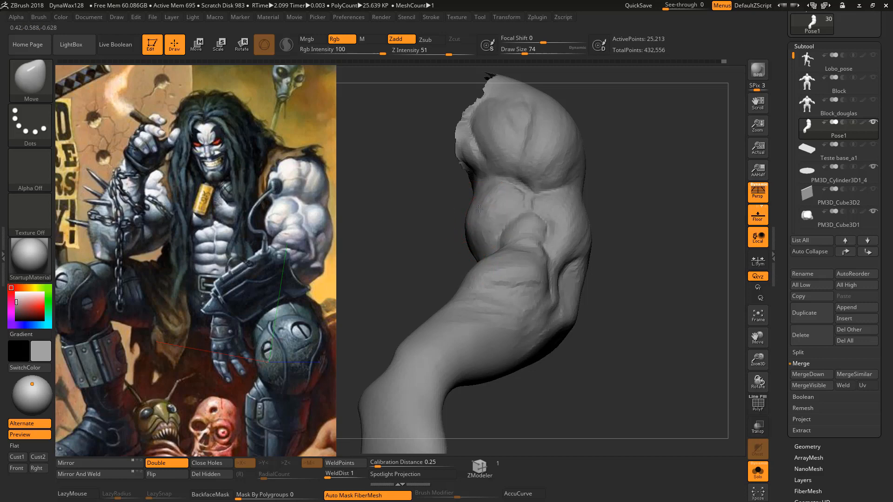
left_click_drag(482, 179, 477, 179)
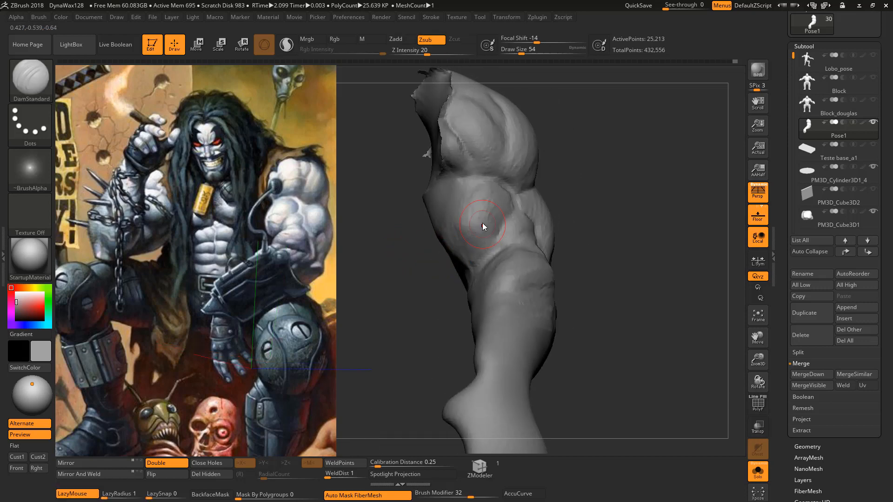
Define the inner border of the biceps below the deltoid with DamStandard and ClayBuildup at draw size 25
key("space")
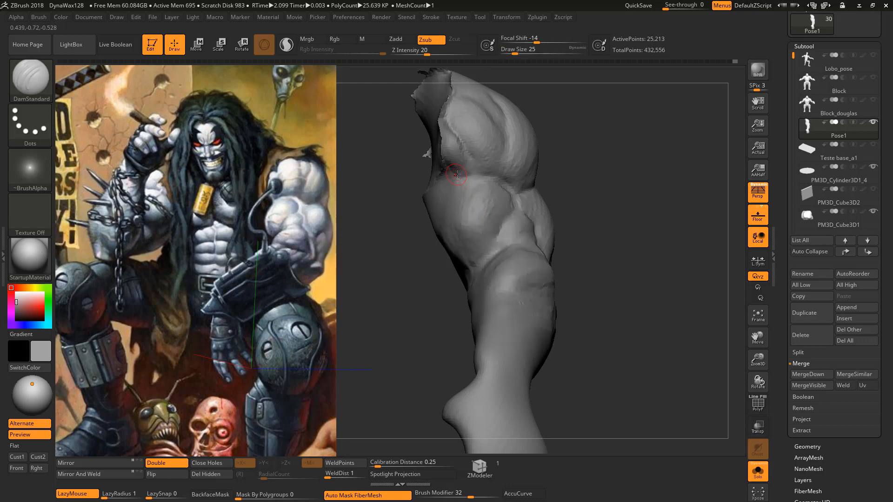
mouse_move(440, 263)
left_mouse_down()
mouse_move(396, 273)
mouse_move(395, 261)
mouse_move(449, 208)
left_mouse_up()
key("b")
key("c")
key("b")
right_click_drag(461, 183, 453, 214)
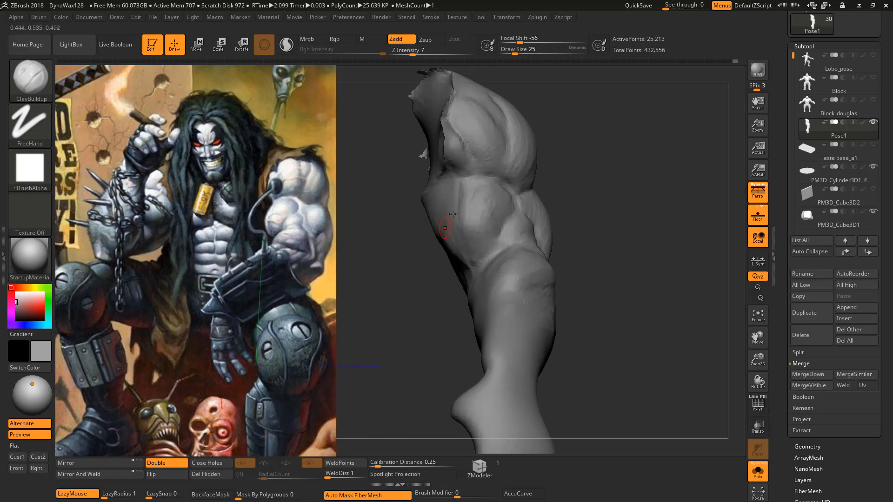
left_click_drag(461, 178, 463, 204)
mouse_move(470, 240)
right_mouse_down()
mouse_move(424, 279)
mouse_move(437, 251)
mouse_move(473, 239)
mouse_move(476, 216)
right_mouse_up()
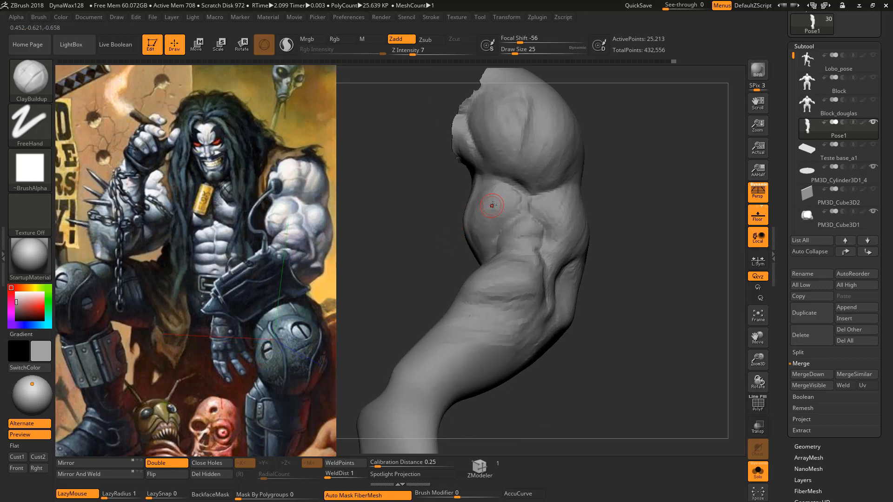
Fill out the lower biceps beside the elbow tendon with ClayBuildup at draw size 41
key("space")
left_click_drag(492, 205, 497, 204)
right_click_drag(460, 215, 414, 225)
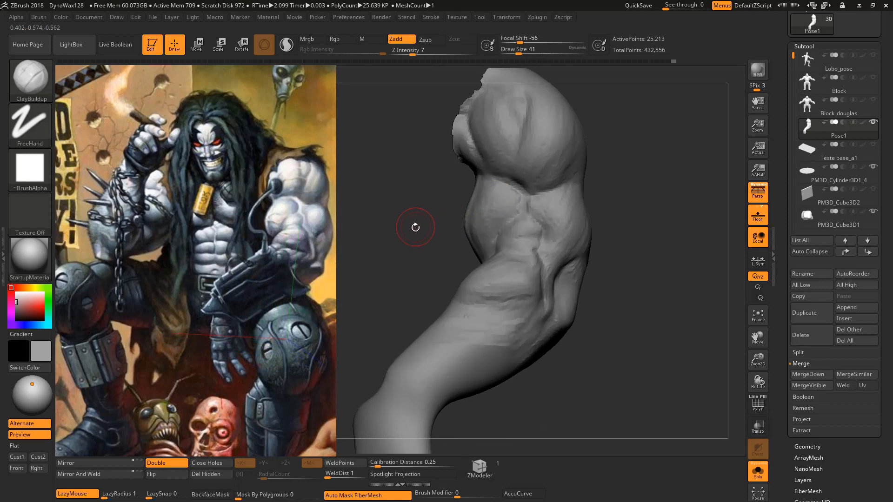
mouse_move(422, 157)
right_mouse_down()
mouse_move(436, 184)
mouse_move(416, 243)
mouse_move(427, 293)
right_mouse_up()
Reshape the biceps' inner silhouette above the elbow with the Move and Move Topological brushes
key("b")
key("m")
key("v")
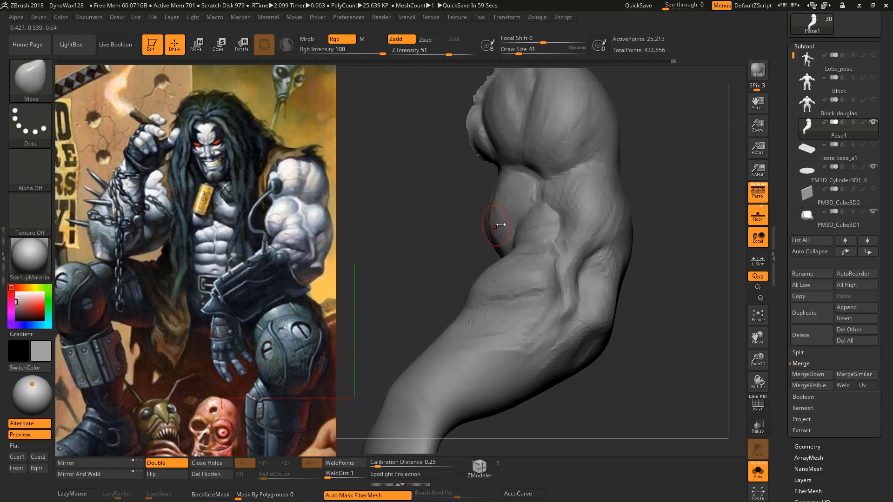
key("space")
mouse_move(495, 227)
left_mouse_down()
mouse_move(505, 225)
mouse_move(492, 207)
left_mouse_up()
key("space")
key("b")
key("m")
key("t")
right_click_drag(423, 223, 460, 219)
Build up the rounded volume of the biceps with ClayBuildup at draw size 80
key("b")
key("c")
key("b")
key("space")
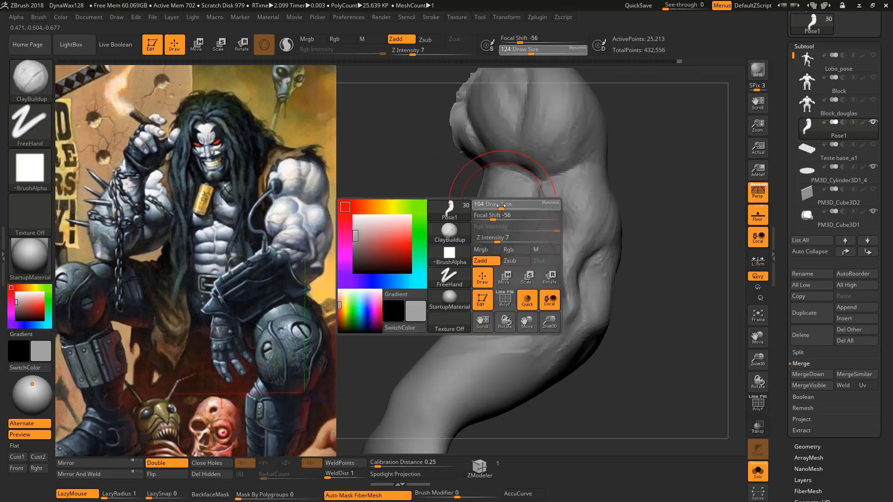
left_click_drag(502, 205, 497, 205)
right_click_drag(503, 206, 494, 189)
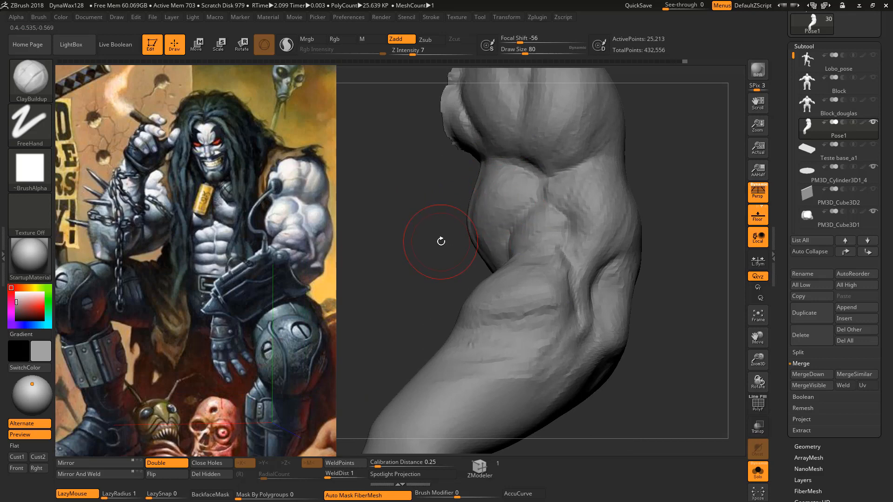
Carve the crease between the biceps and its elbow tendon with DamStandard at draw sizes 33 and 16
key("b")
key("m")
key("v")
key("space")
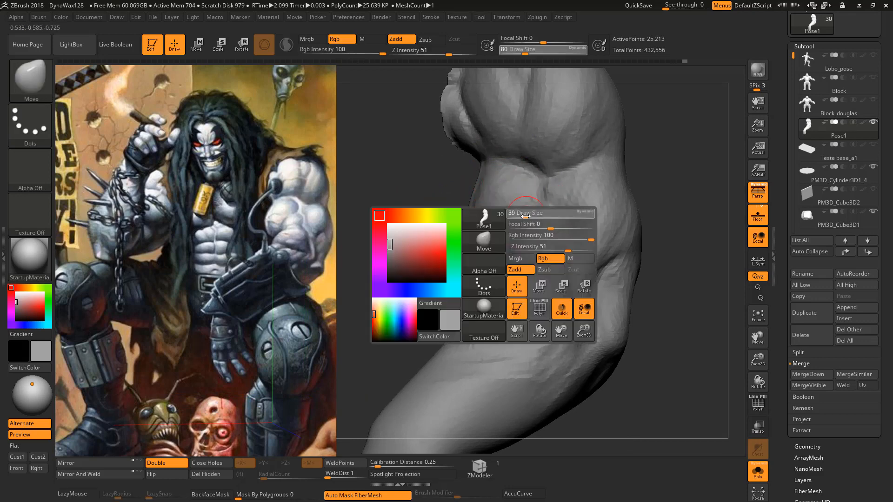
key("b")
key("d")
key("s")
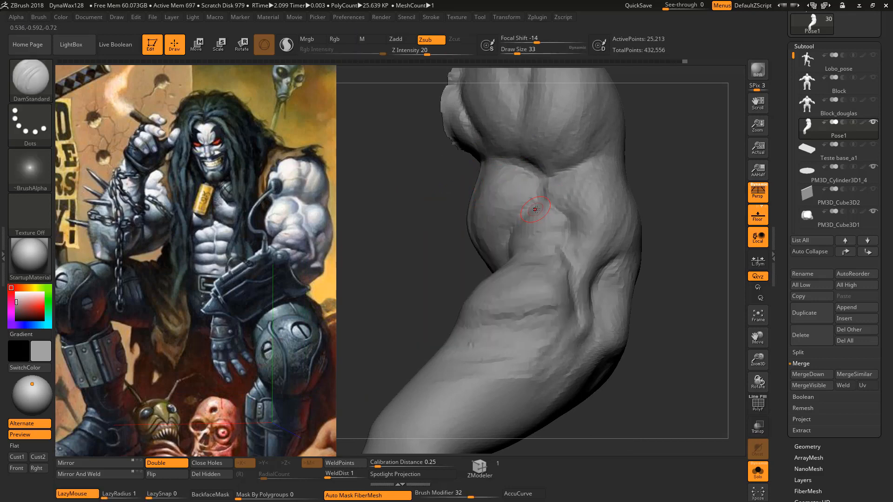
key("space")
mouse_move(532, 208)
right_mouse_down()
mouse_move(504, 259)
mouse_move(474, 273)
right_mouse_up()
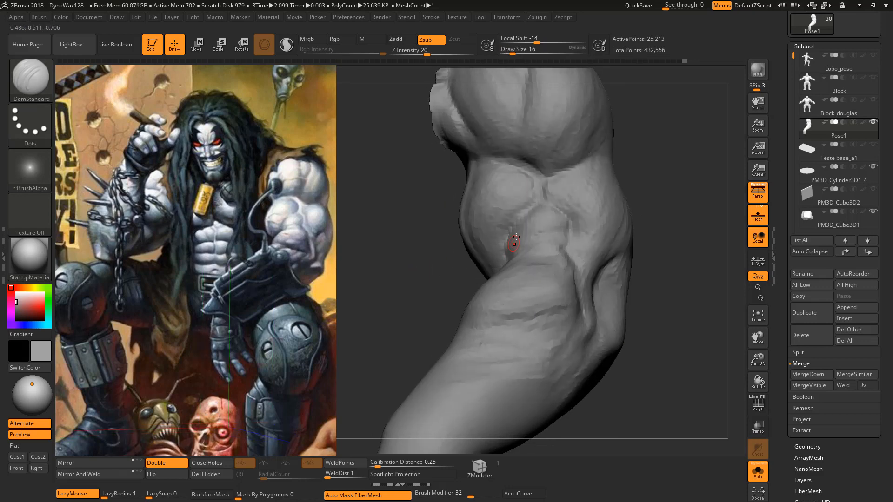
Build up the lower edge of the biceps beside the tendon with ClayBuildup at draw size 35
key("space")
left_click(513, 227)
key("b")
key("c")
key("b")
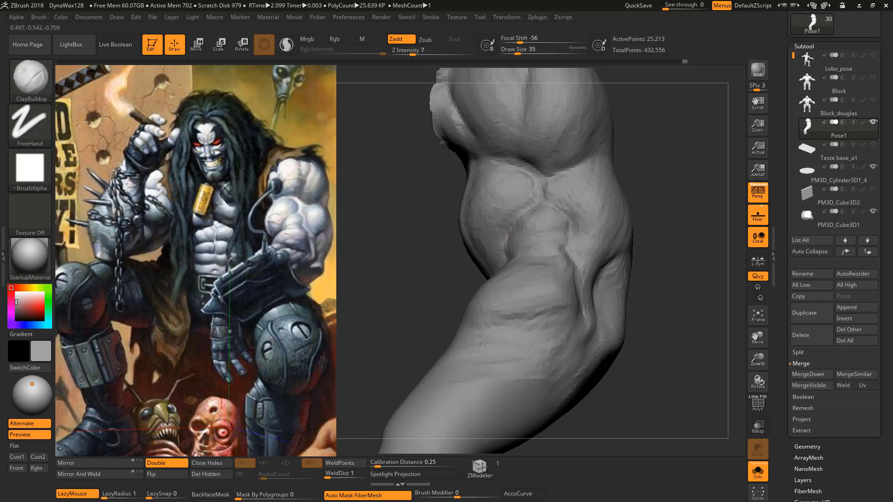
right_click_drag(499, 243, 524, 224)
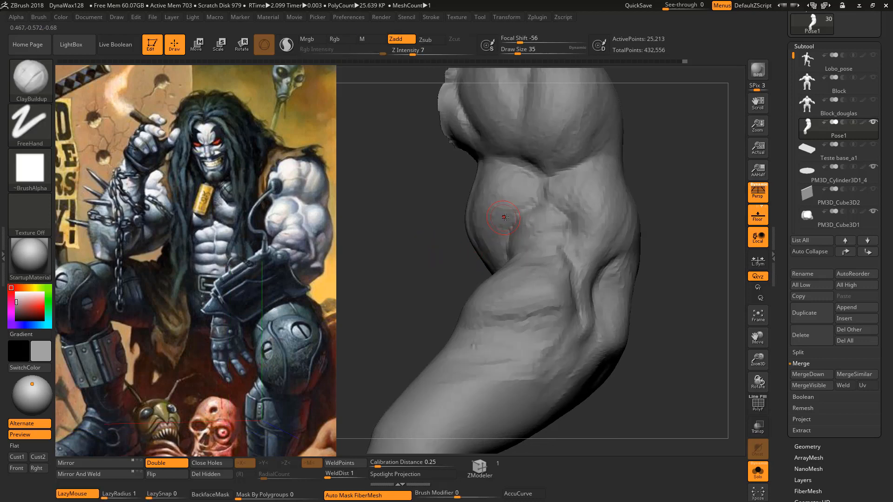
Reshape the biceps and outer elbow contours with the Move and Move Topological brushes, using draw sizes 90 and 54
right_click_drag(427, 251, 640, 352)
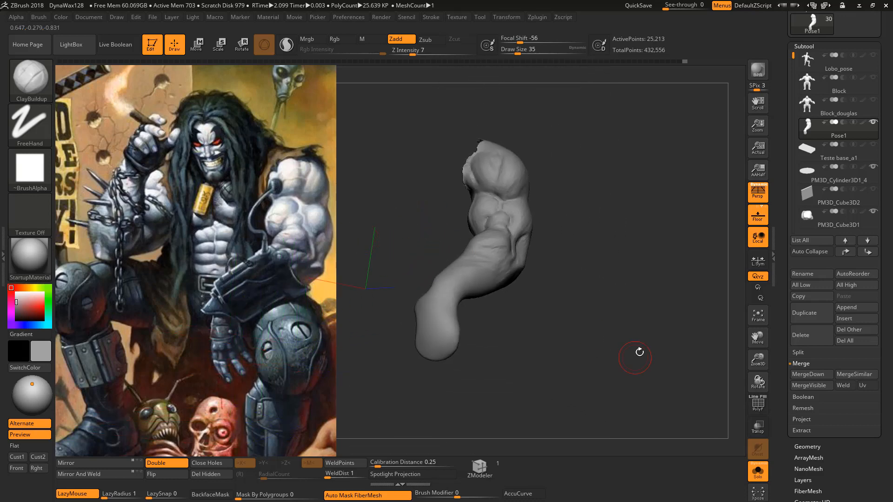
right_click_drag(614, 307, 614, 315, "ctrl")
key("b")
key("m")
key("v")
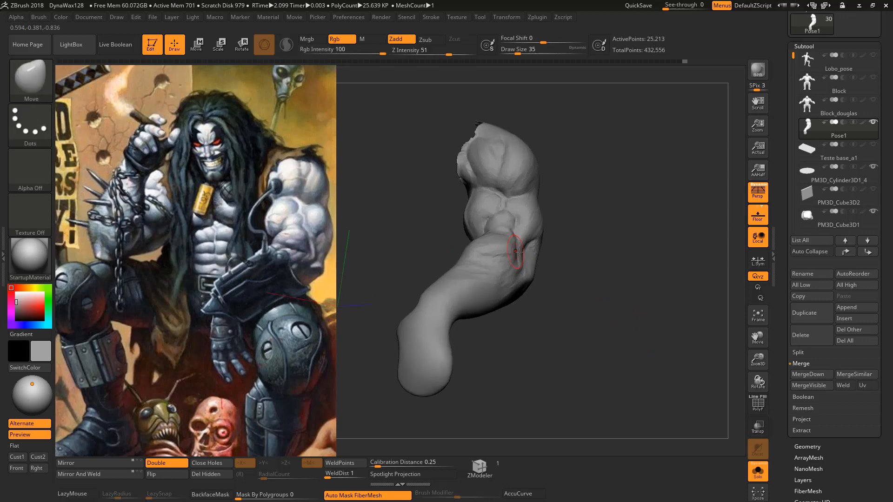
key("space")
left_click(515, 234)
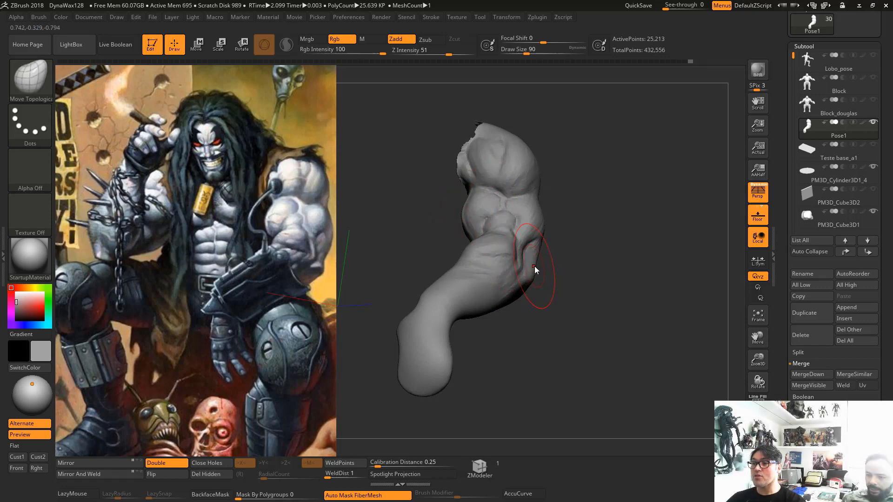
key("space")
left_click_drag(534, 268, 529, 268)
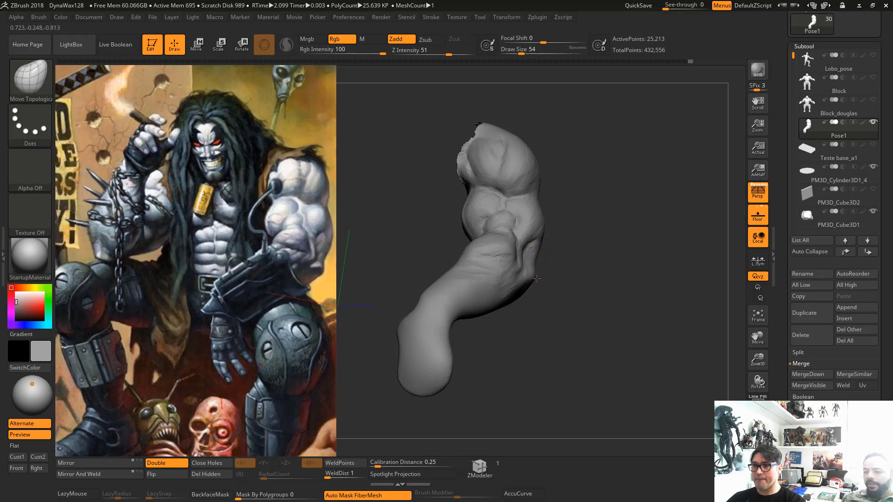
Compare the elbow's change of direction on the reference and the sculpt using temporary green lines and an earlier history state
left_click_drag(556, 280, 619, 335, "alt")
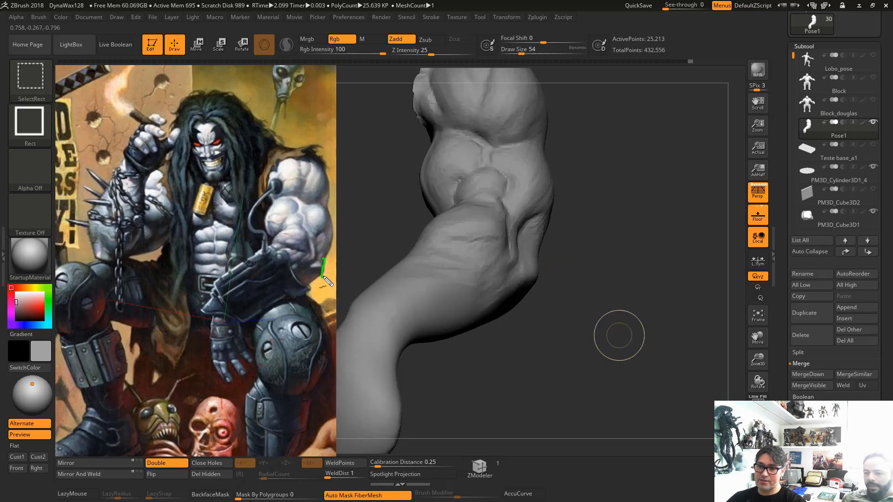
left_click_drag(323, 274, 339, 236)
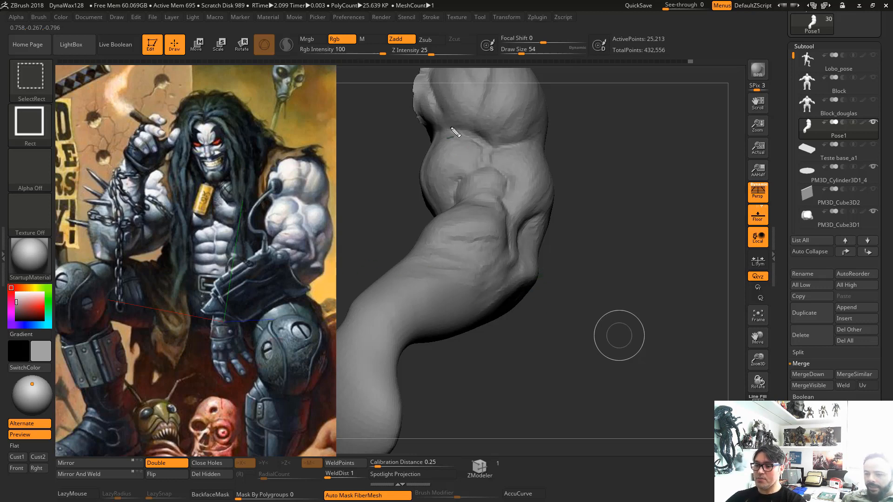
key("Escape")
left_click(684, 61)
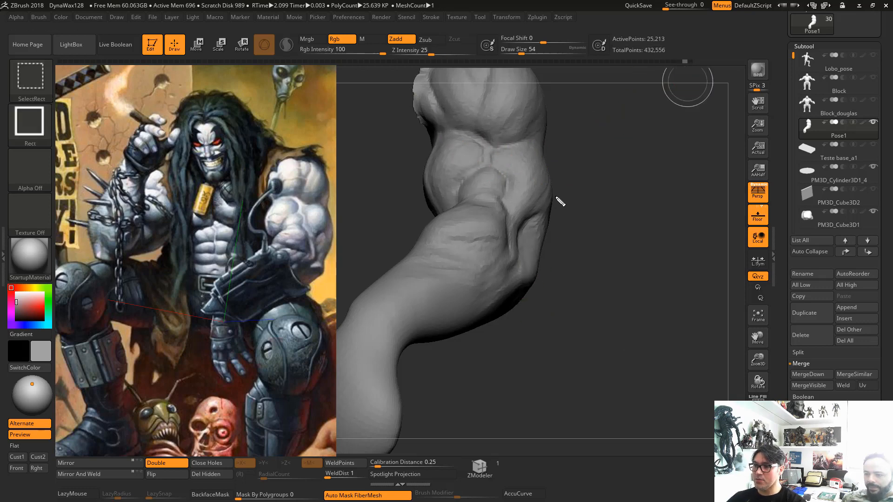
left_click_drag(555, 197, 521, 324)
left_click_drag(330, 251, 324, 292)
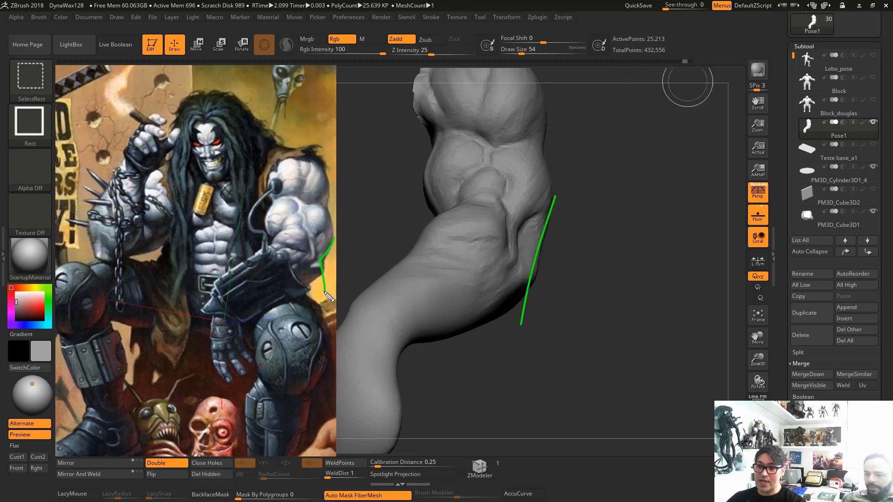
left_click_drag(325, 259, 312, 257)
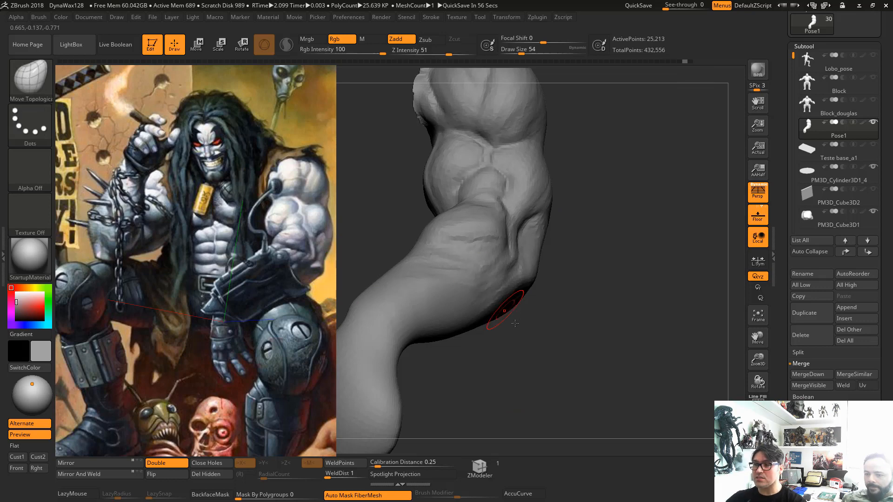
left_click(690, 61)
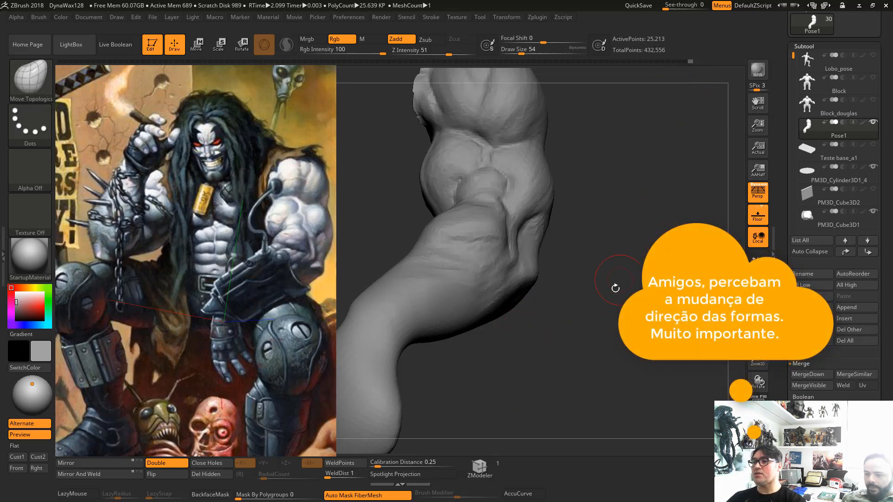
Refine the outer elbow contour with the Move brush at draw size 41
left_click_drag(614, 285, 584, 315)
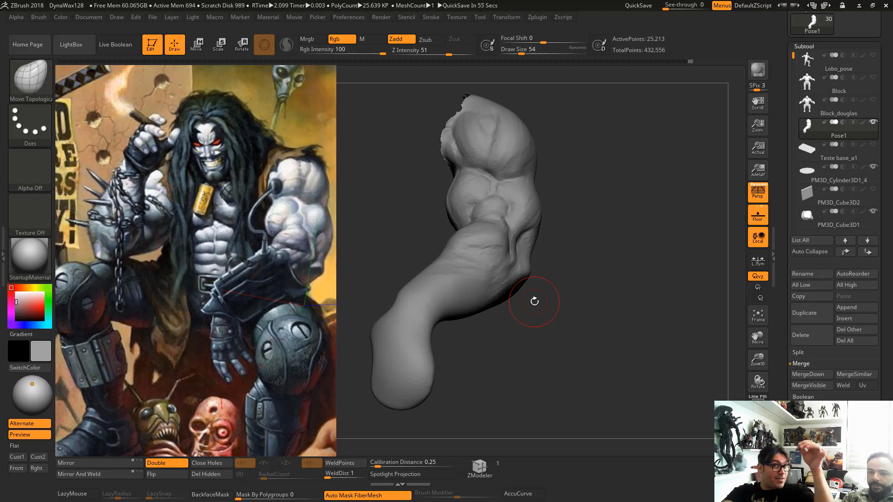
key("b")
key("c")
key("b")
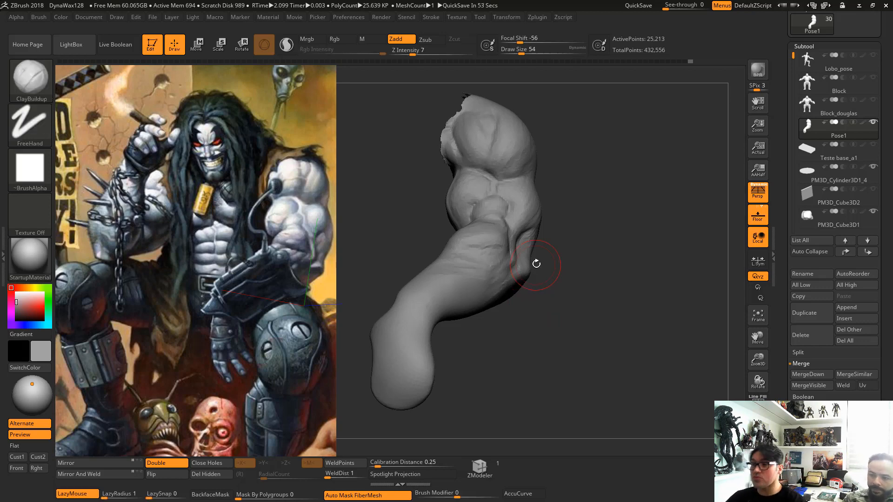
left_click_drag(583, 297, 580, 314, "alt")
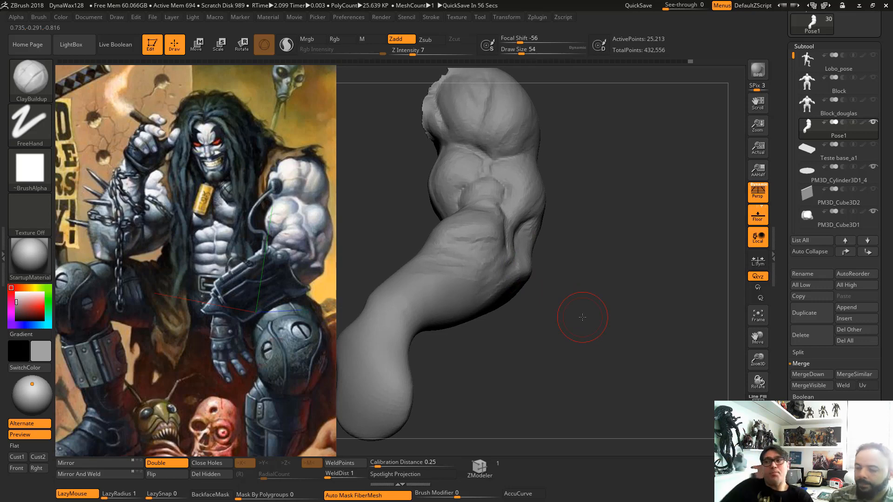
key("b")
key("m")
key("v")
mouse_move(552, 319)
left_mouse_down()
mouse_move(543, 344)
mouse_move(569, 334)
mouse_move(615, 349)
mouse_move(606, 359)
mouse_move(591, 347)
left_mouse_up()
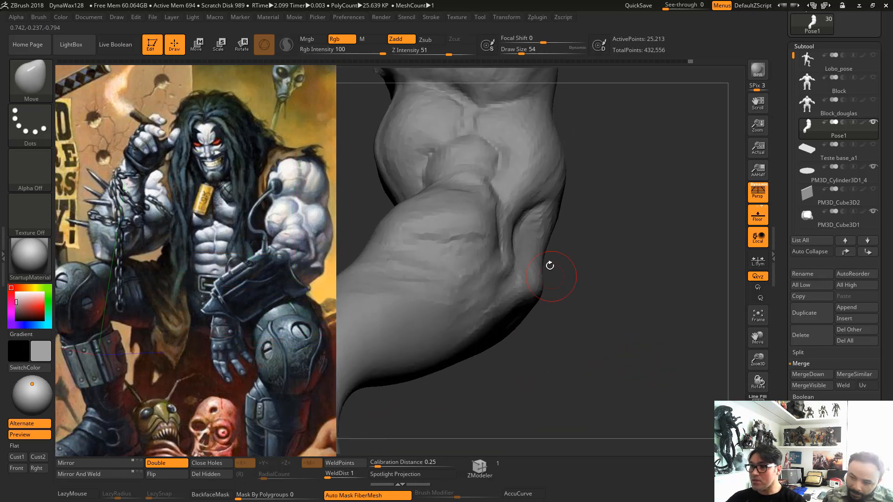
key("space")
left_click_drag(550, 258, 547, 257)
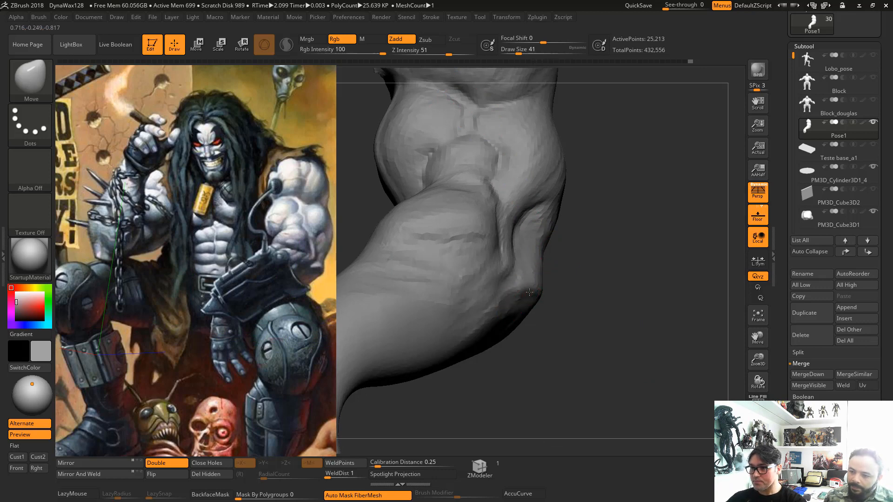
key("f")
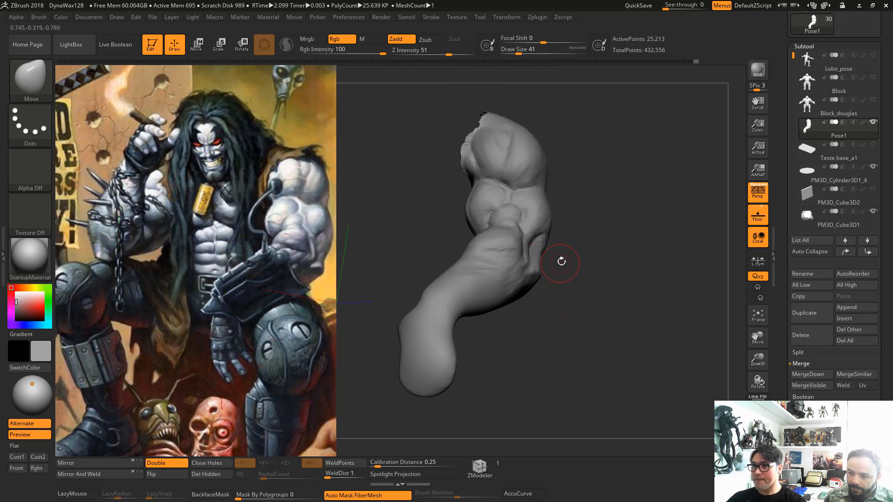
Mark the outer arm contour's change of direction near the elbow on the reference with green lines
left_click_drag(561, 261, 586, 433, "alt")
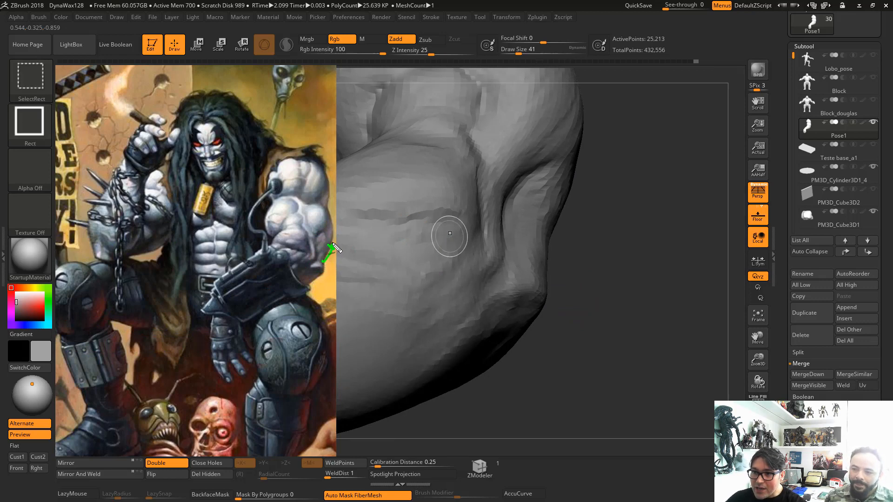
left_click_drag(332, 243, 324, 201)
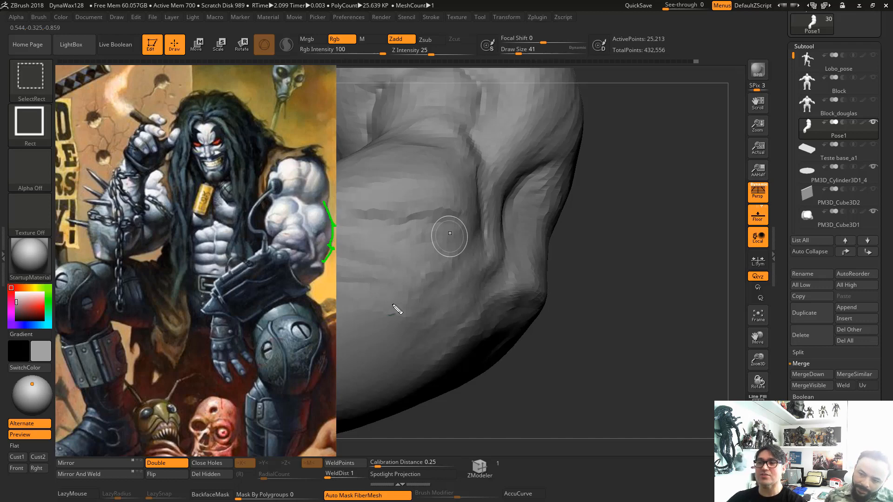
mouse_move(664, 339)
left_mouse_down()
mouse_move(647, 291)
mouse_move(637, 365)
left_mouse_up()
Build up the outer upper-arm muscle above the elbow with ClayBuildup, using draw sizes 68 and 101
key("b")
key("c")
key("b")
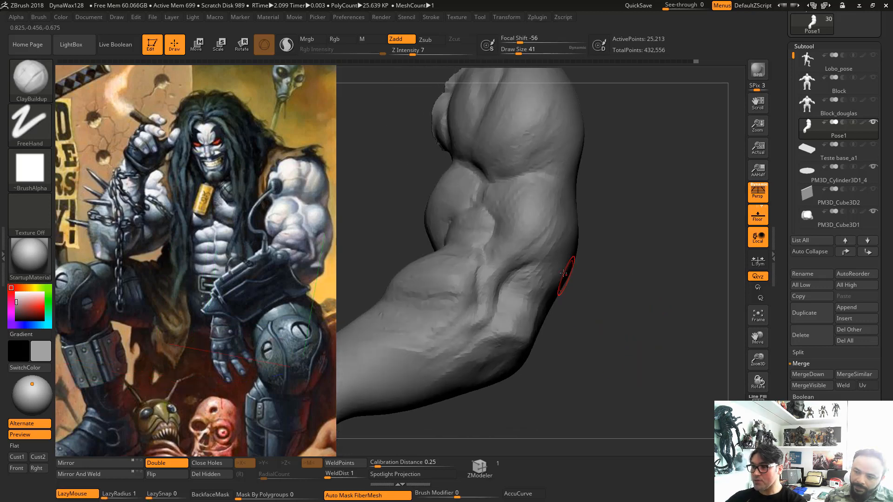
mouse_move(582, 294)
left_mouse_down()
mouse_move(607, 309)
mouse_move(561, 303)
mouse_move(551, 275)
mouse_move(562, 248)
mouse_move(639, 307)
mouse_move(551, 315)
left_mouse_up()
key("space")
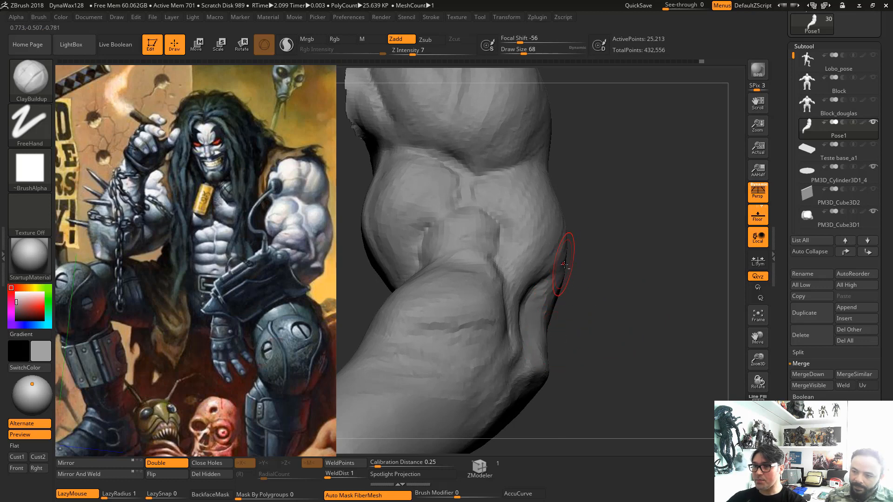
mouse_move(578, 302)
left_mouse_down()
mouse_move(560, 291)
mouse_move(617, 283)
mouse_move(614, 308)
mouse_move(655, 308)
mouse_move(553, 253)
left_mouse_up()
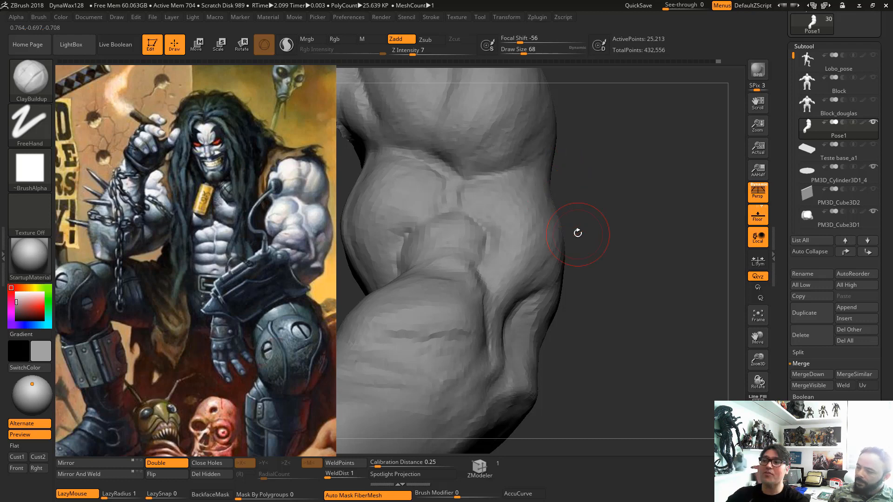
mouse_move(597, 260)
left_mouse_down()
mouse_move(525, 289)
mouse_move(532, 311)
left_mouse_up()
key("space")
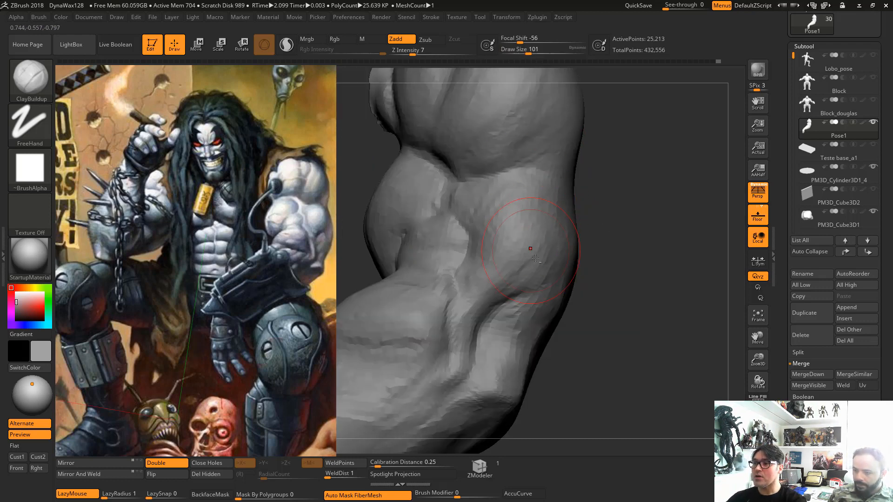
left_click_drag(604, 299, 634, 313)
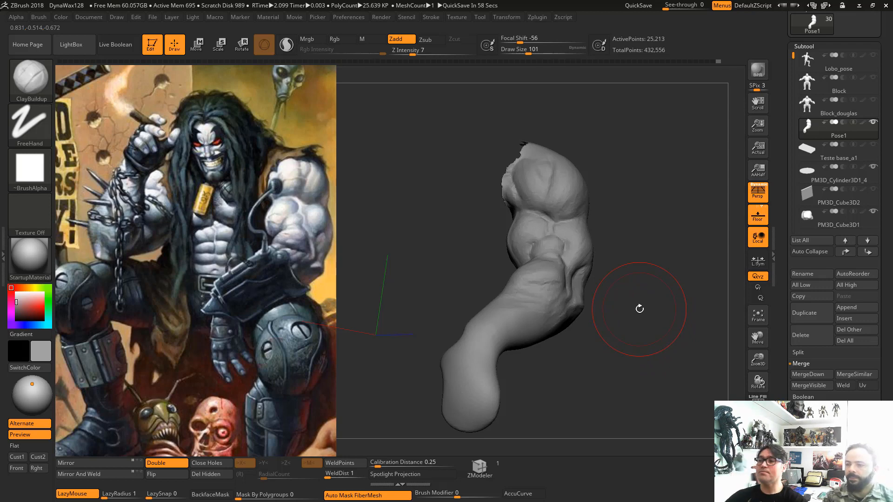
Compare the small outer elbow form on the sculpt and the reference by circling it temporarily in green
mouse_move(643, 317)
left_mouse_down("alt")
mouse_move(592, 345)
mouse_move(589, 360)
left_mouse_up("alt")
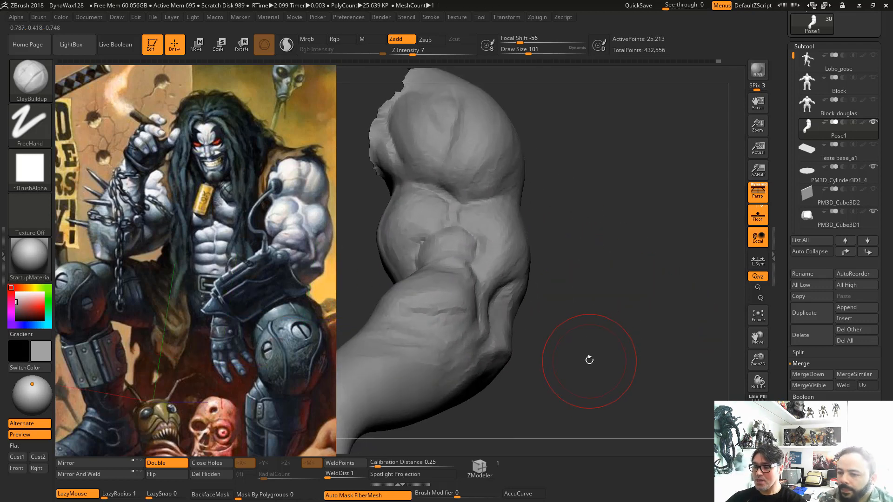
key("f")
left_click_drag(652, 313, 646, 340, "alt")
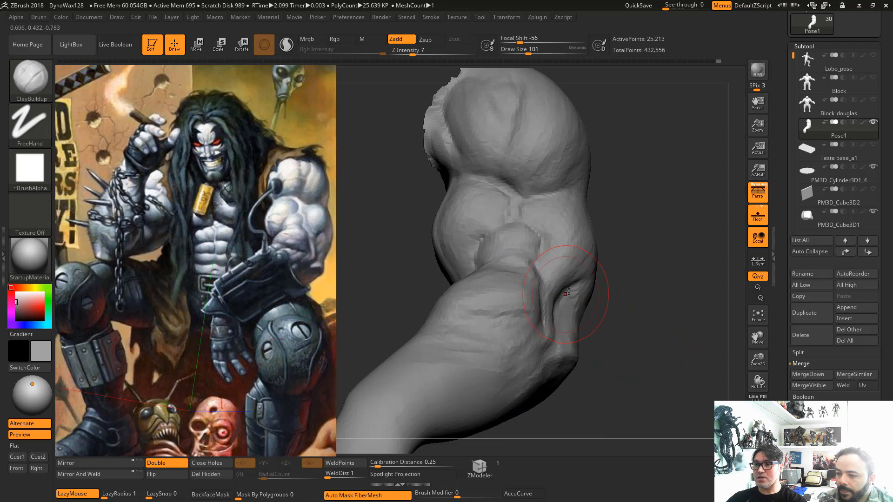
key("space")
left_click_drag(568, 292, 564, 306)
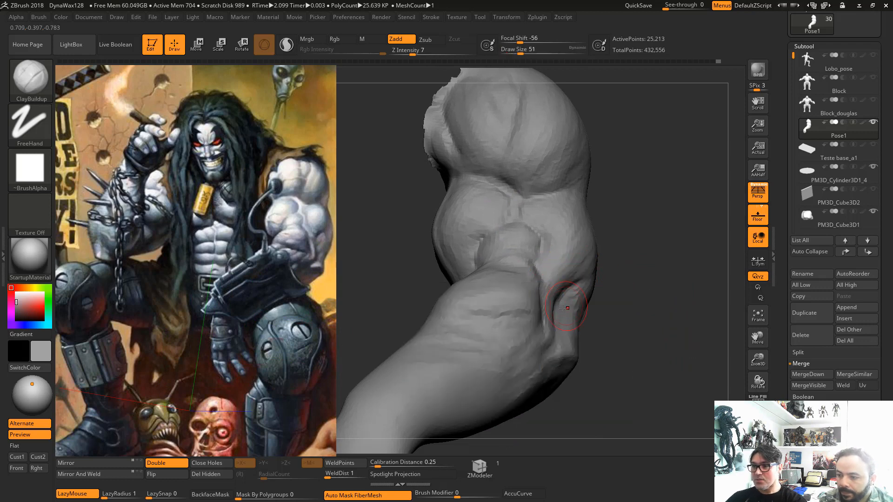
key("ctrl+shift")
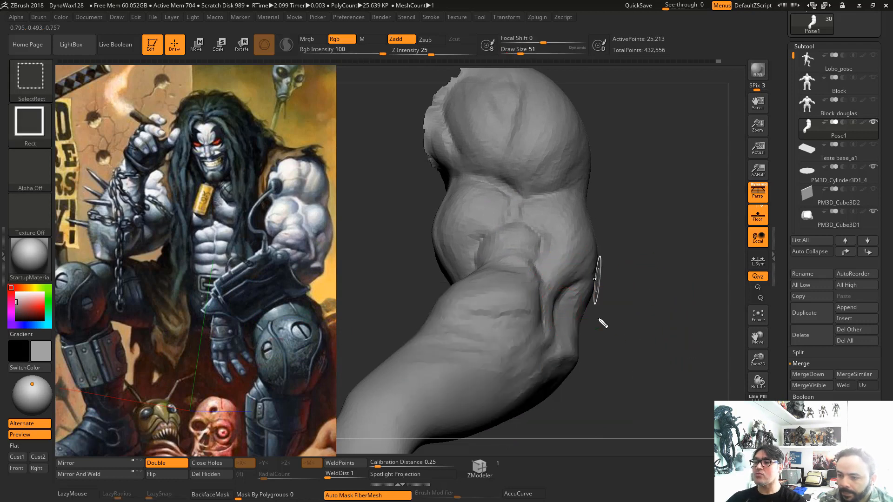
mouse_move(564, 337)
left_mouse_down()
mouse_move(582, 297)
mouse_move(558, 321)
left_mouse_up()
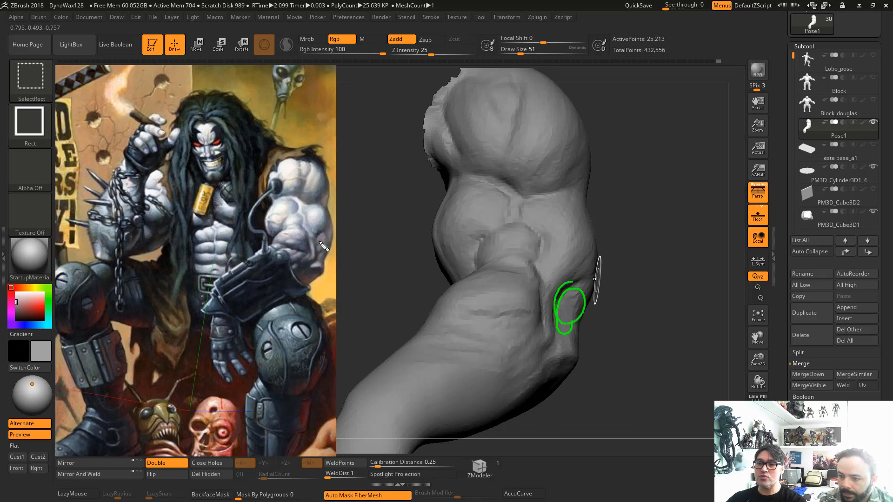
left_click_drag(327, 241, 325, 253)
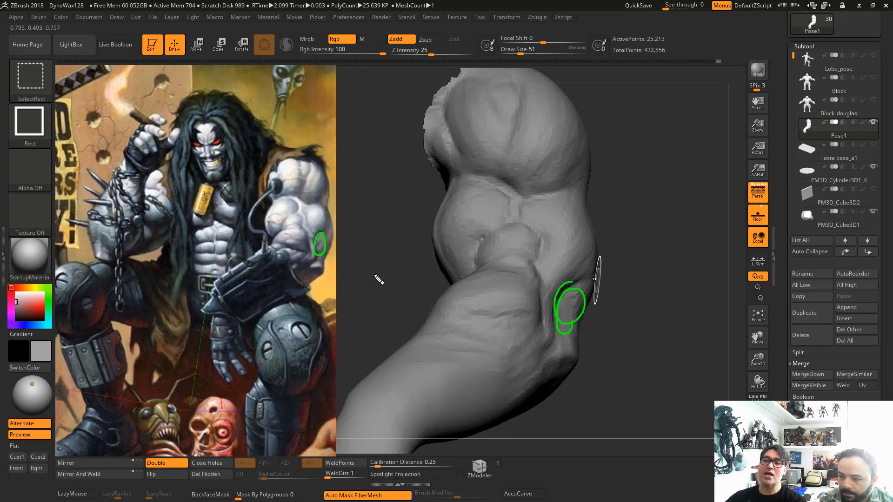
key("Escape")
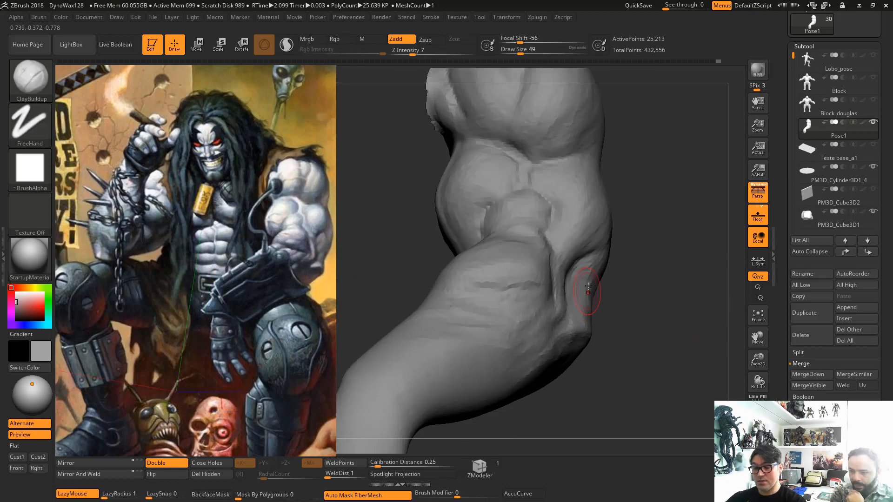
Fill out the outer elbow form with ClayBuildup and carve its upper crease with DamStandard, both at draw size 59
key("space")
left_click_drag(578, 291, 579, 290)
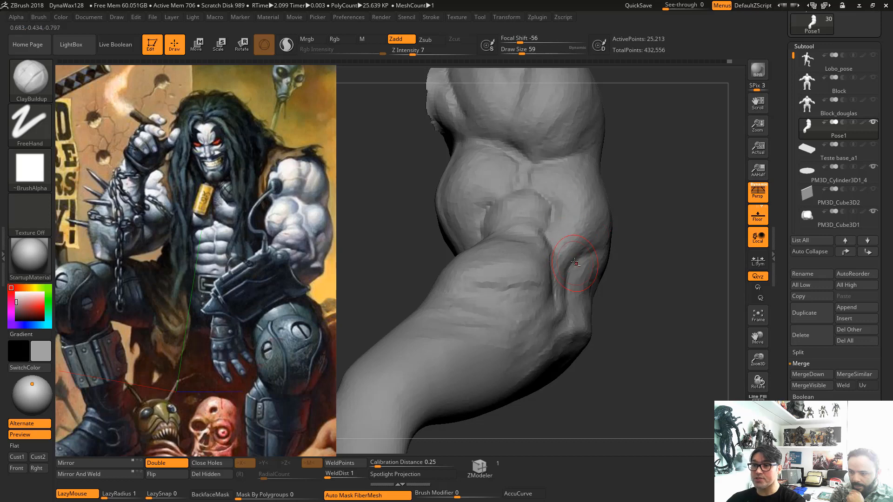
key("b")
key("d")
key("s")
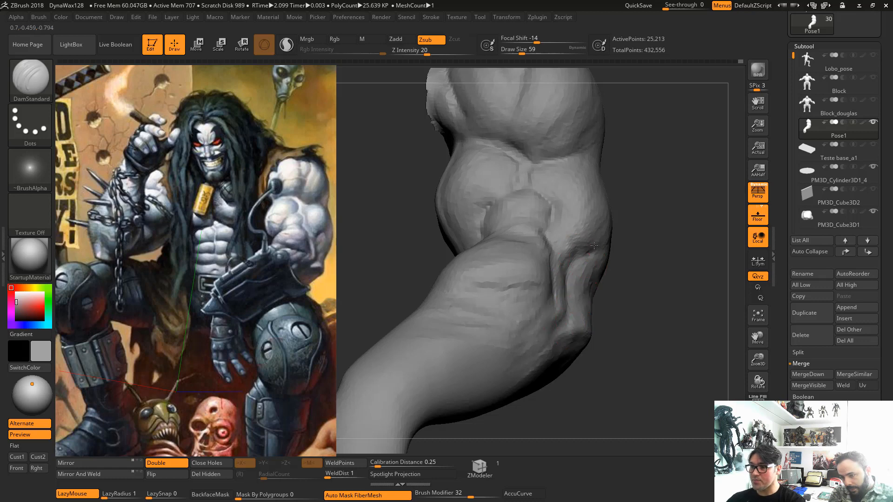
mouse_move(640, 285)
left_mouse_down()
mouse_move(653, 316)
mouse_move(677, 335)
mouse_move(661, 327)
mouse_move(698, 329)
mouse_move(679, 334)
mouse_move(687, 353)
mouse_move(695, 311)
mouse_move(677, 345)
mouse_move(682, 331)
mouse_move(689, 339)
mouse_move(665, 354)
mouse_move(670, 328)
left_mouse_up()
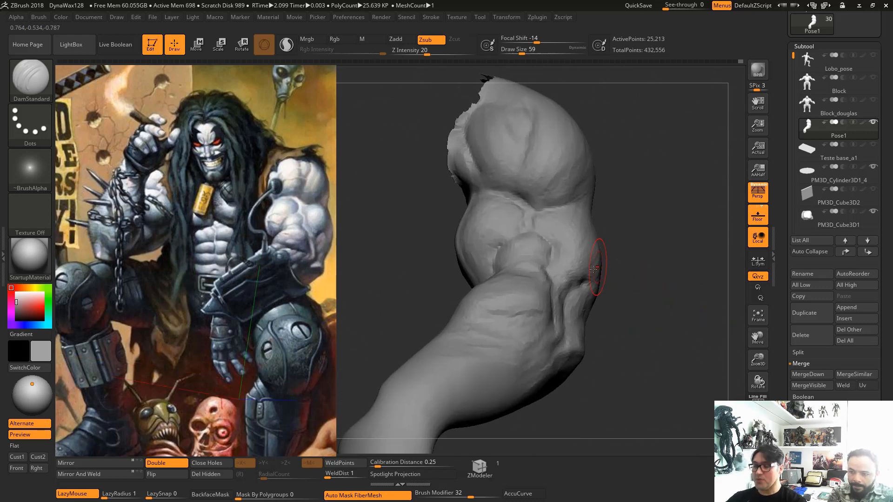
Push out the outer upper-arm contour above the elbow with the Move brush at draw size 104
key("b")
key("m")
key("v")
key("space")
left_click_drag(590, 242, 597, 242)
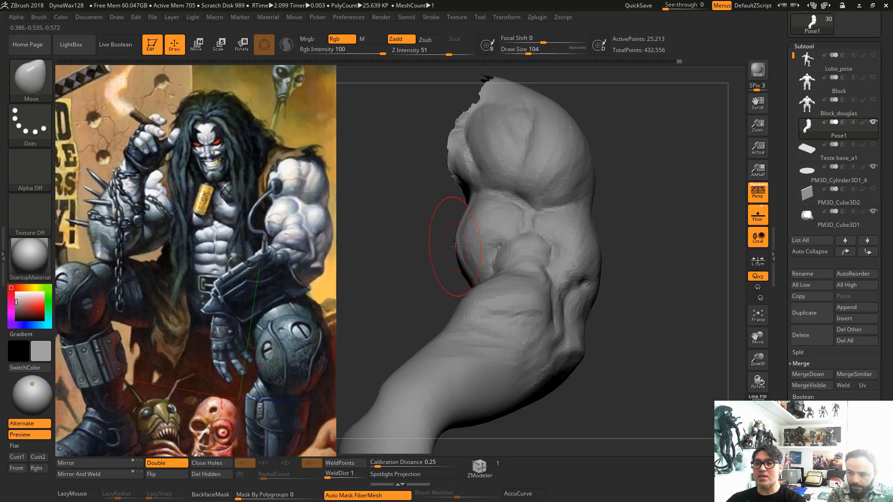
Unhide the whole figure and adjust the elbow area with the Move brush at draw size 74
key("space")
left_click_drag(484, 160, 480, 160)
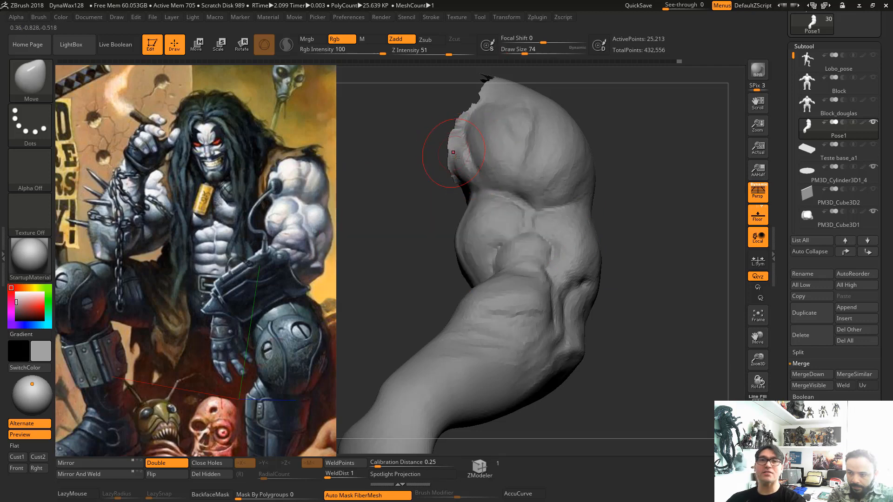
left_click(697, 212, "ctrl+shift")
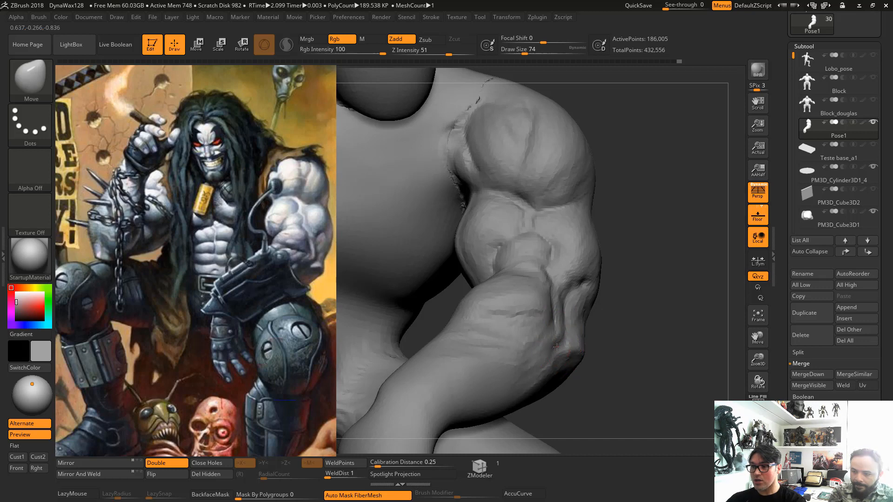
left_click_drag(523, 318, 550, 316)
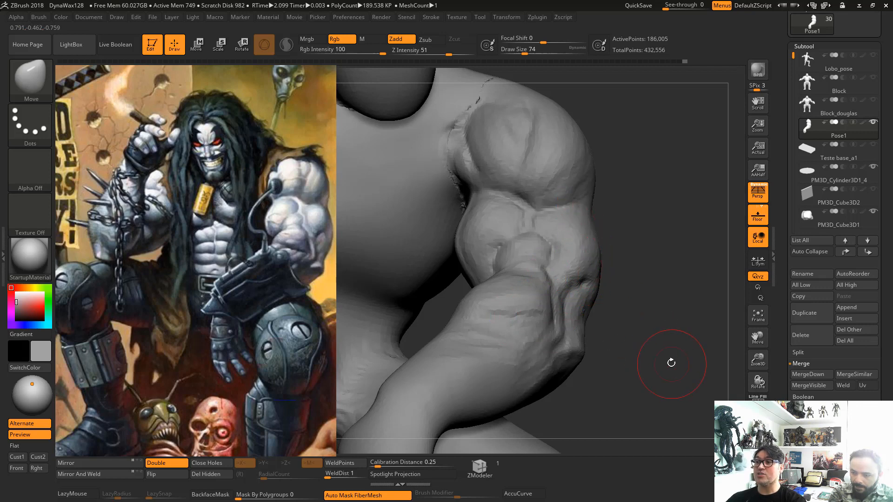
Reshape the inner biceps contour and neighbouring forms with Move Topological, using draw sizes 132, 101 and 49
mouse_move(671, 362)
left_mouse_down("alt")
mouse_move(651, 319)
mouse_move(670, 367)
left_mouse_up("alt")
key("space")
left_click_drag(513, 244, 520, 245)
key("b")
key("m")
key("t")
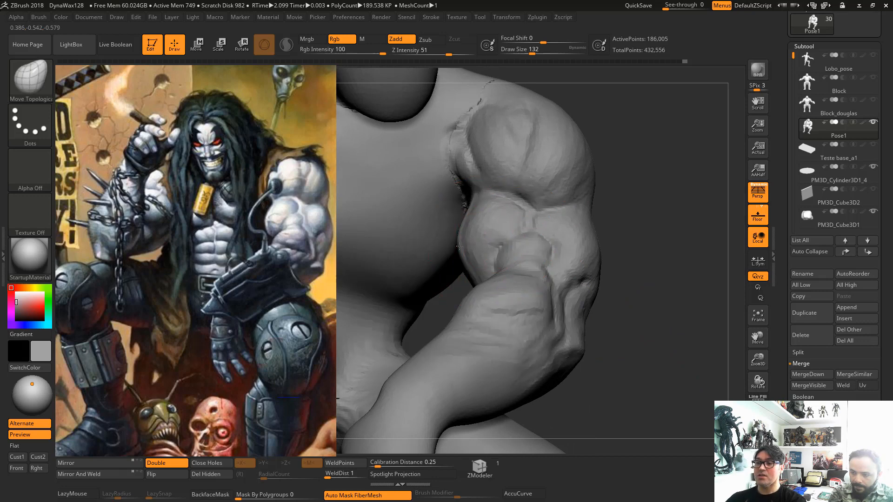
left_click_drag(461, 247, 463, 246)
key("space")
left_click_drag(483, 202, 458, 246)
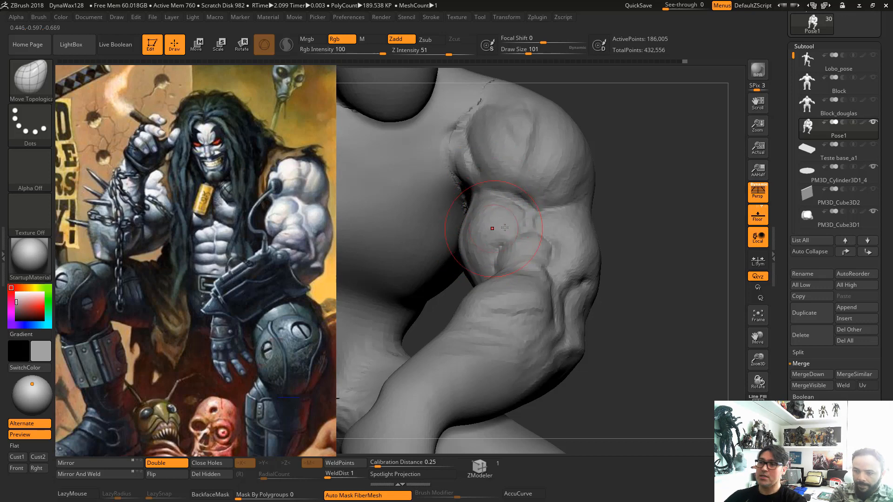
key("space")
left_click_drag(537, 225, 530, 225)
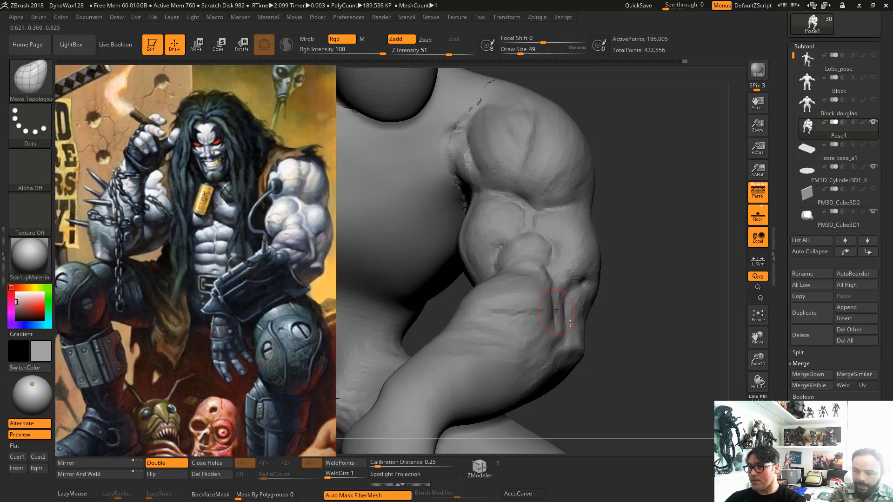
Mark the upper forearm folds on the reference in green and rework the matching forearm surface with ClayBuildup at draw size 49
key("b")
key("c")
key("b")
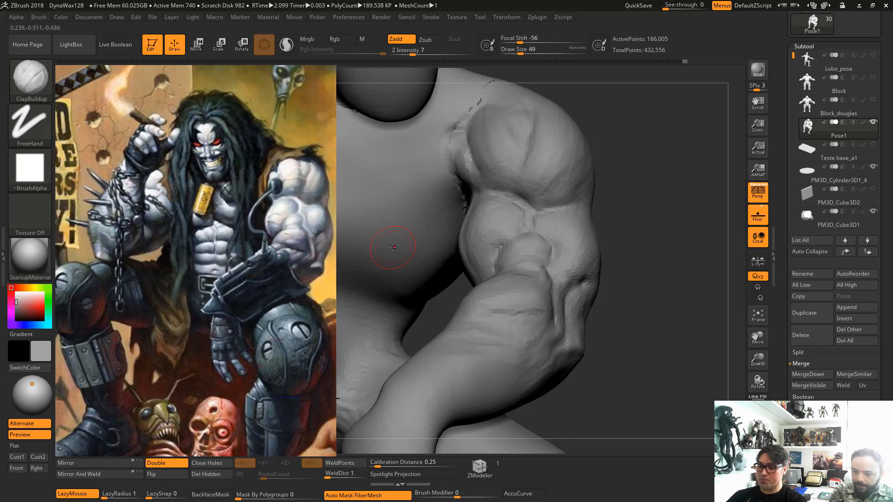
key("ctrl+shift")
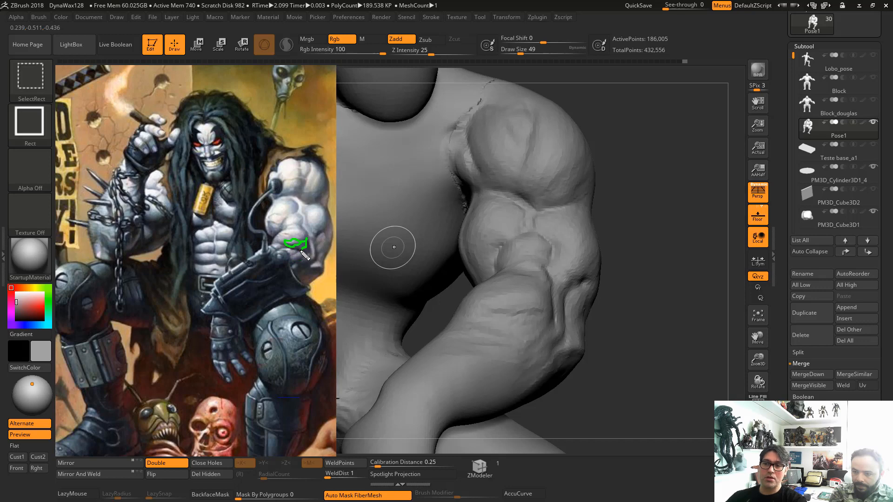
left_click_drag(283, 234, 308, 241)
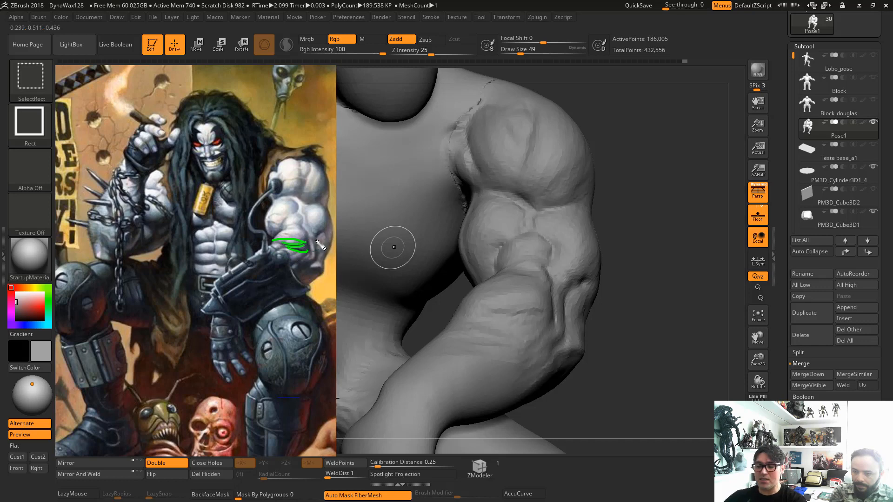
key("Escape")
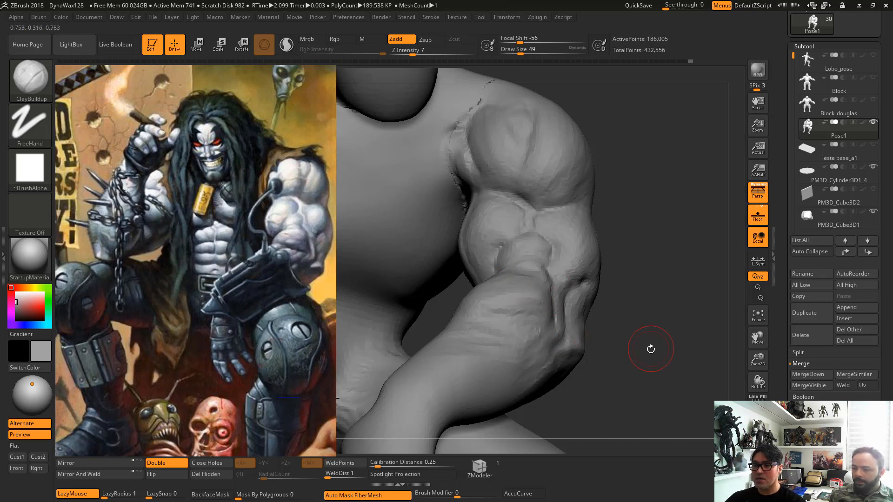
left_click_drag(638, 392, 464, 273)
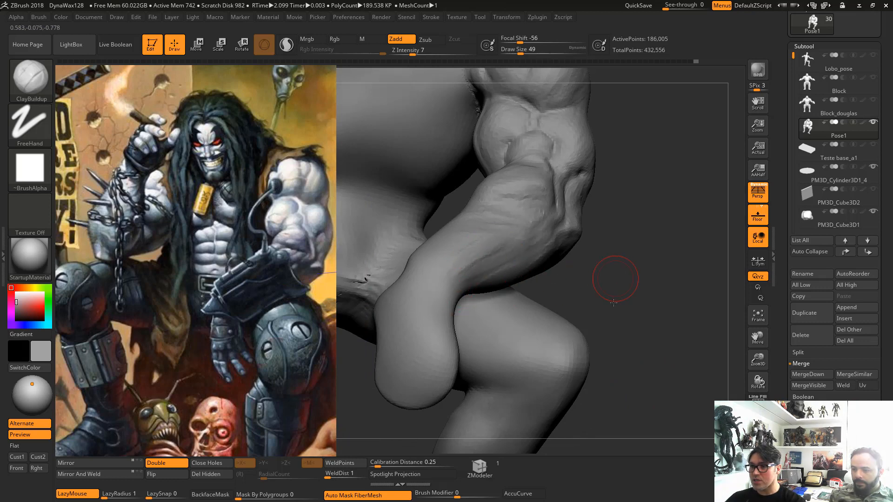
Sculpt the fold across the upper forearm, matching the reference, with ClayBuildup at draw size 49
left_click_drag(614, 280, 610, 312, "alt")
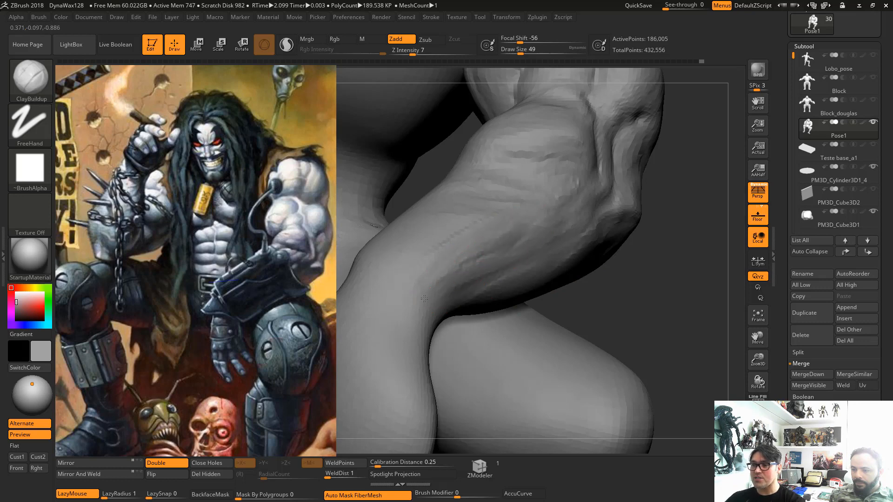
mouse_move(647, 335)
left_mouse_down()
mouse_move(651, 295)
mouse_move(637, 309)
left_mouse_up()
key("ctrl")
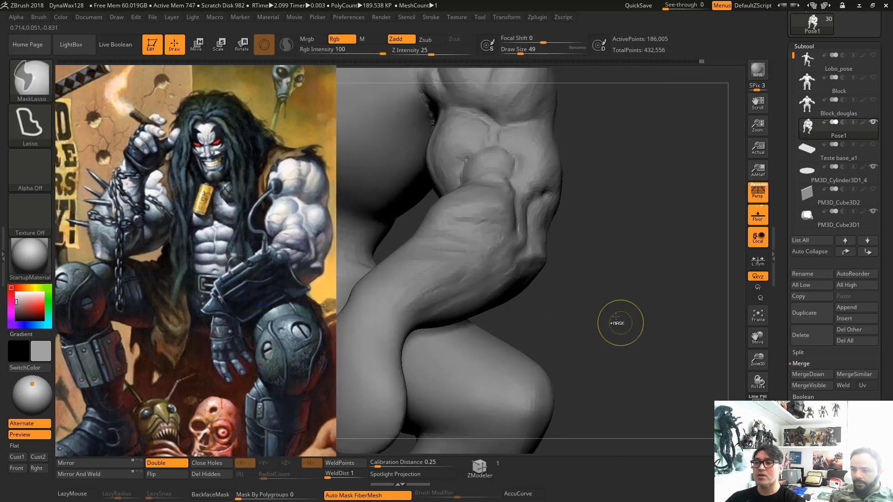
mouse_move(622, 271)
left_mouse_down()
mouse_move(618, 302)
mouse_move(550, 185)
left_mouse_up()
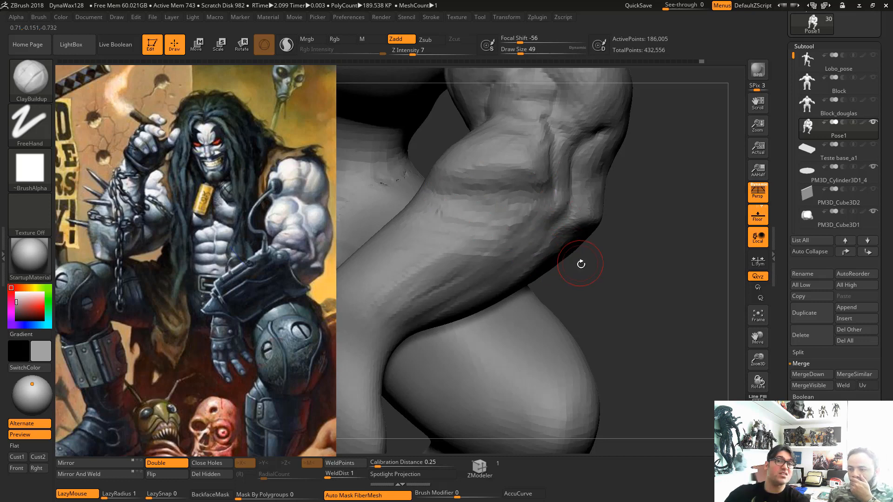
left_click_drag(572, 253, 604, 256)
key("space")
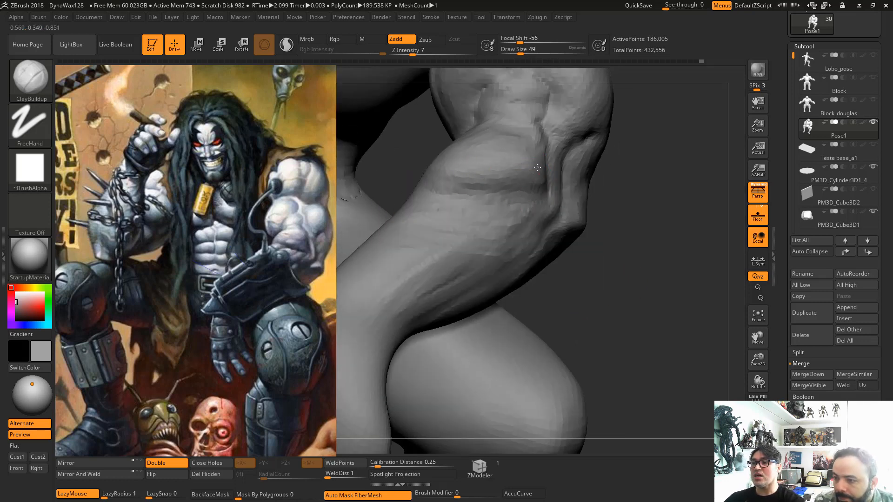
Soften the upper forearm fold and blend the surface around it with ClayBuildup at draw size 71
mouse_move(632, 277)
left_mouse_down("alt")
mouse_move(632, 261)
mouse_move(630, 308)
left_mouse_up("alt")
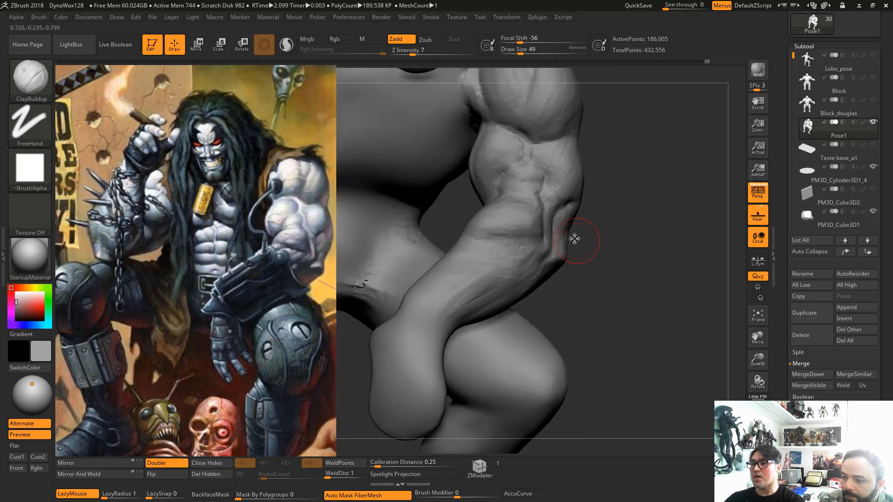
key("space")
left_click_drag(525, 242, 530, 241)
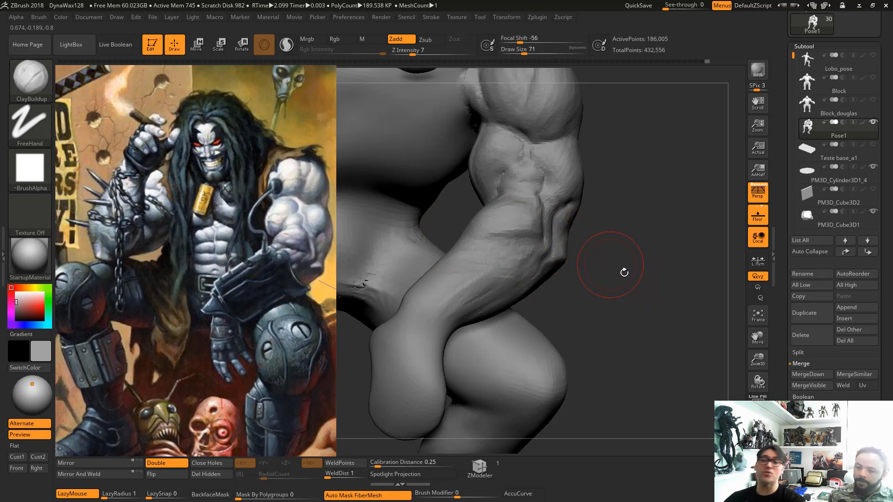
left_click_drag(624, 272, 638, 297)
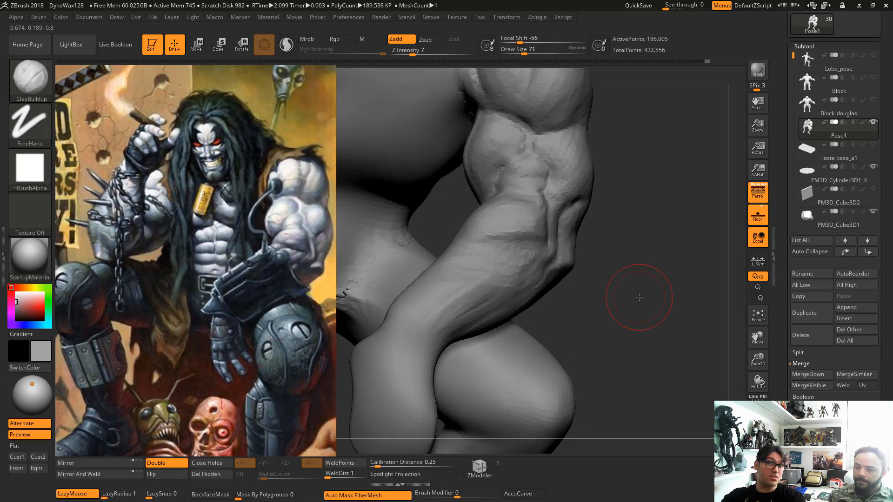
mouse_move(585, 322)
left_mouse_down()
mouse_move(630, 301)
mouse_move(646, 309)
mouse_move(653, 360)
mouse_move(637, 297)
left_mouse_up()
Carve the crease beneath the upper forearm bulge with DamStandard at draw size 51
key("b")
key("d")
key("s")
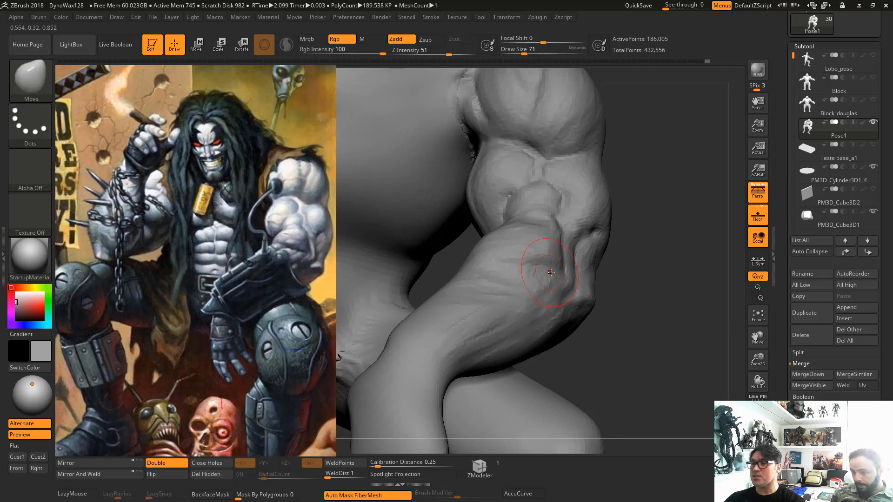
key("space")
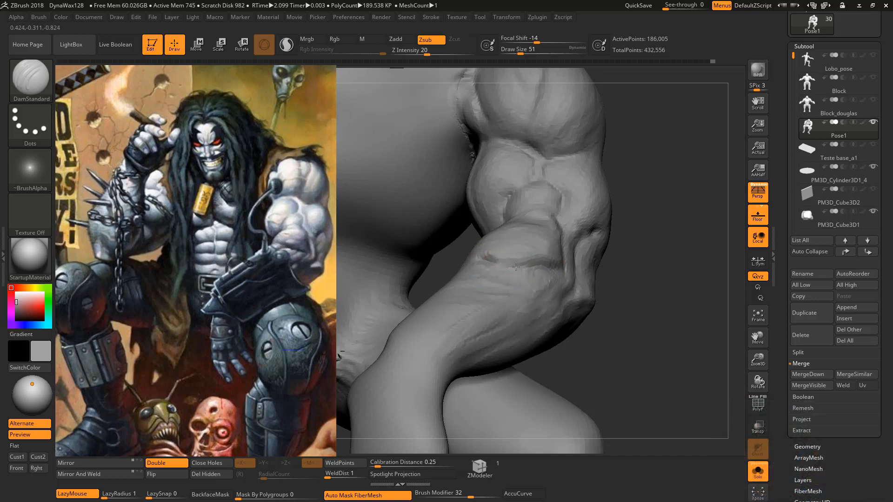
right_click_drag(551, 274, 542, 288)
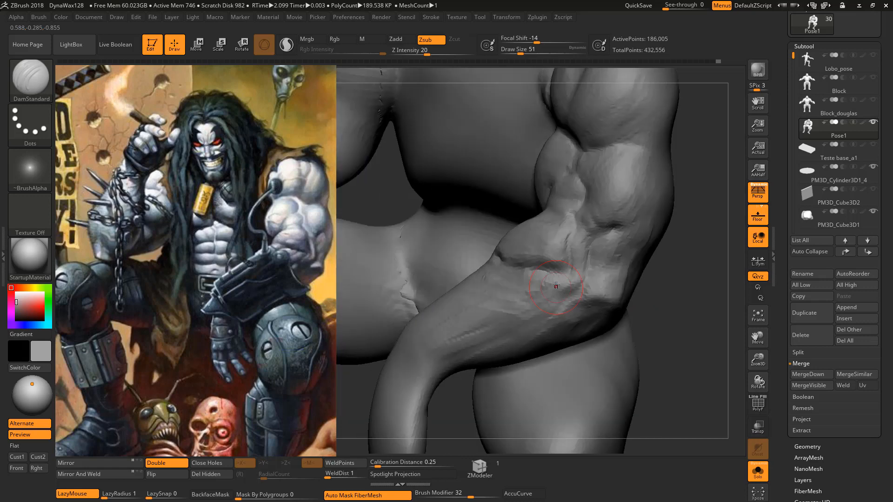
Build up the forearm volume bordering the carved crease with ClayBuildup at draw size 51
key("b")
key("c")
key("b")
right_click_drag(511, 256, 534, 258)
left_click_drag(534, 257, 552, 260, "alt")
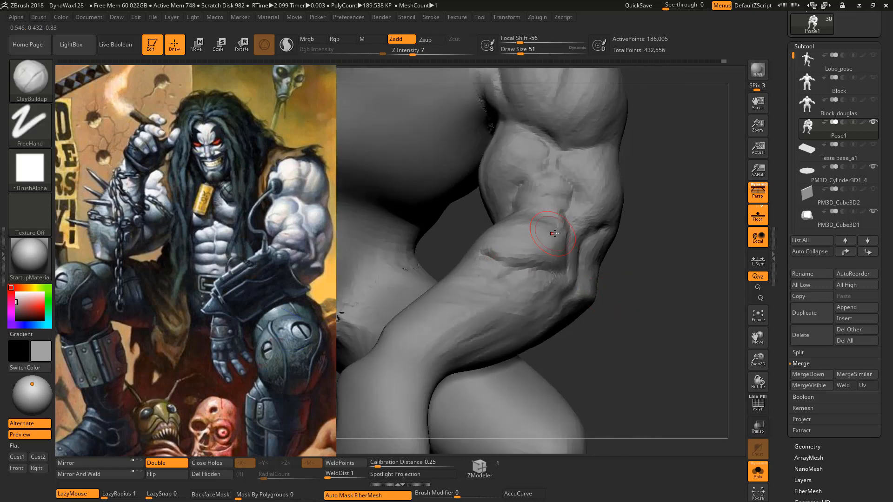
Fill out the upper forearm bulge and the surface below its crease with ClayBuildup at draw size 74
key("bracketright")
key("bracketright")
mouse_move(651, 265)
left_mouse_down()
mouse_move(659, 317)
mouse_move(641, 311)
mouse_move(620, 352)
mouse_move(646, 311)
left_mouse_up()
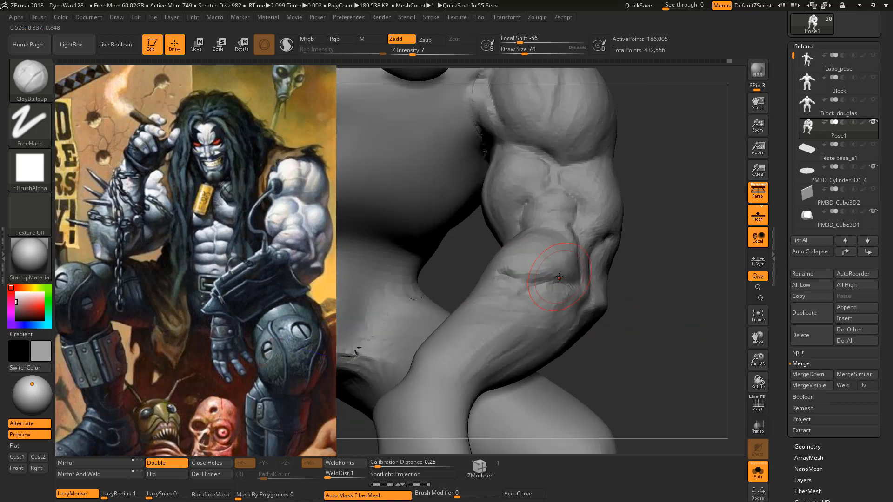
left_click_drag(661, 312, 688, 314)
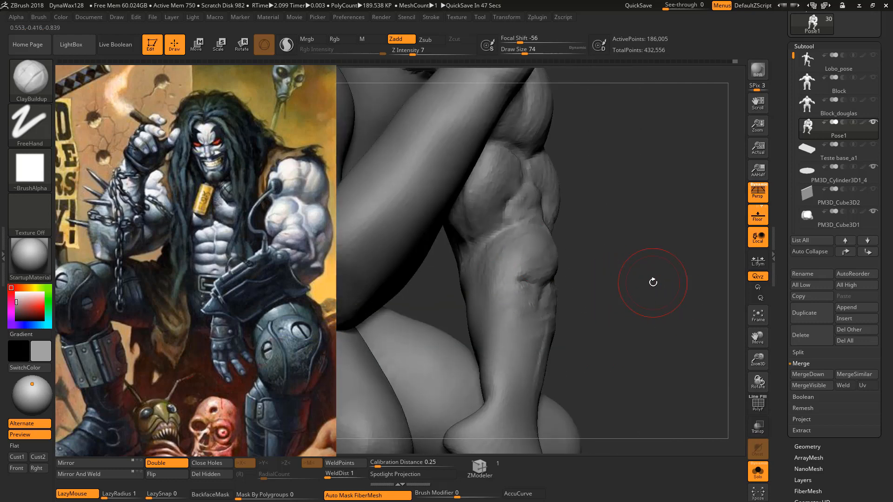
left_click_drag(625, 278, 637, 321)
Adjust the arm's contour around the elbow with the Move brush at draw size 74
key("b")
key("m")
key("v")
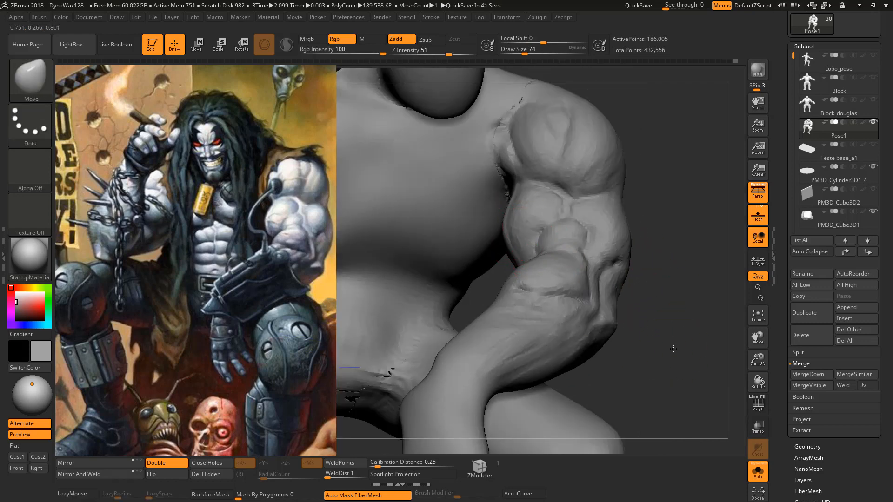
left_click_drag(671, 348, 650, 330)
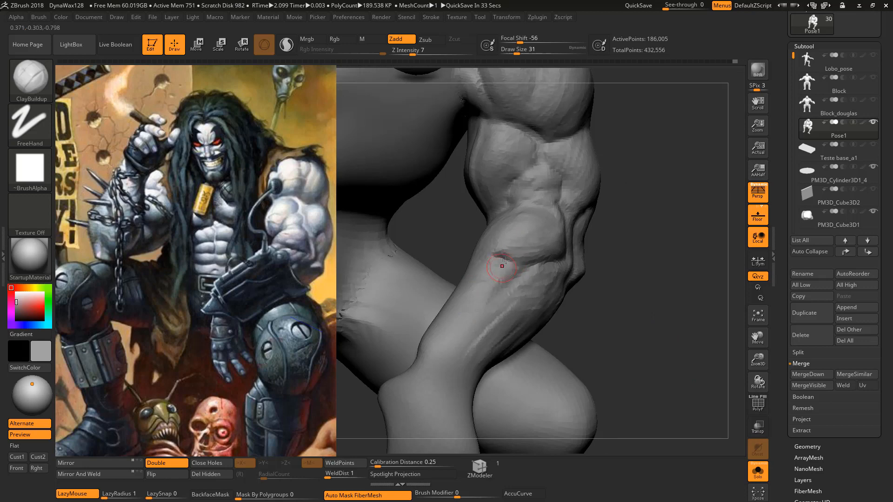
Refine the inner end of the forearm crease with ClayBuildup at draw size 31
left_click_drag(681, 293, 642, 298)
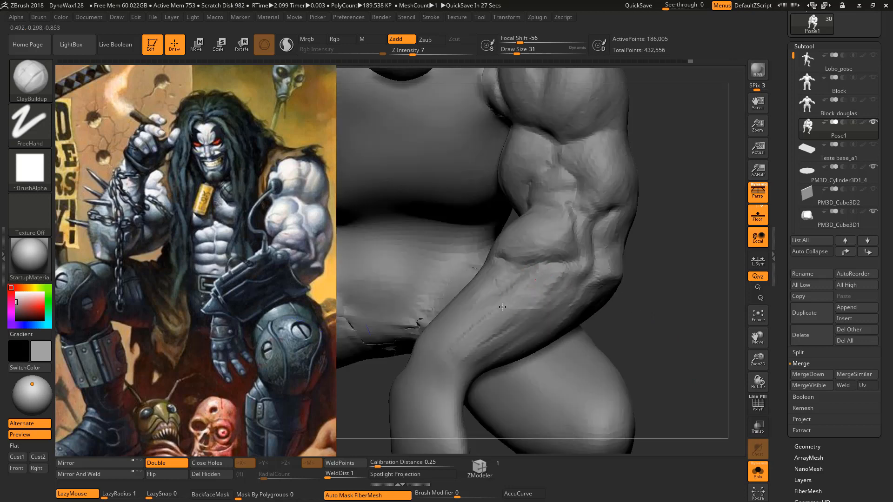
key("space")
left_click_drag(528, 277, 531, 278)
Shift the reference illustration farther away from the sculpted arm in Spotlight
key("z")
left_click_drag(269, 260, 219, 294)
key("z")
Build up the forearm below the crease and the lower biceps with ClayBuildup at draw sizes 35, 46 and 62
key("space")
left_click_drag(525, 285, 528, 285)
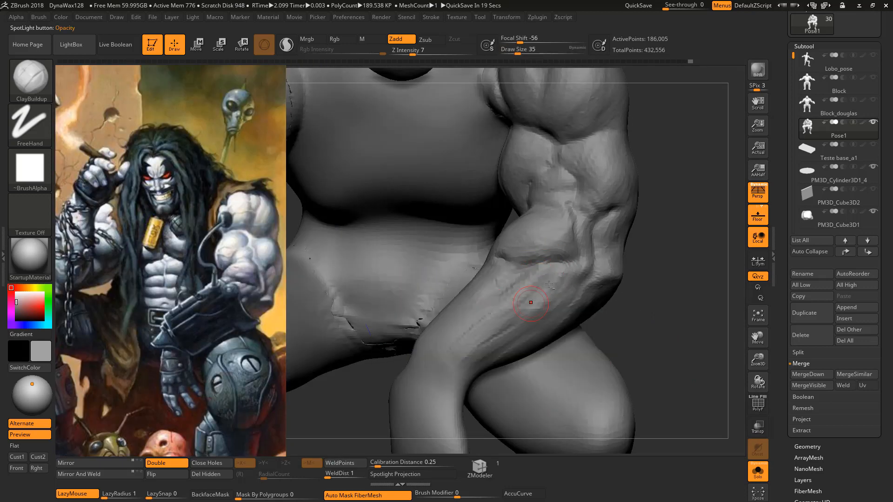
left_click_drag(650, 343, 618, 333)
key("space")
left_click_drag(522, 280, 527, 280)
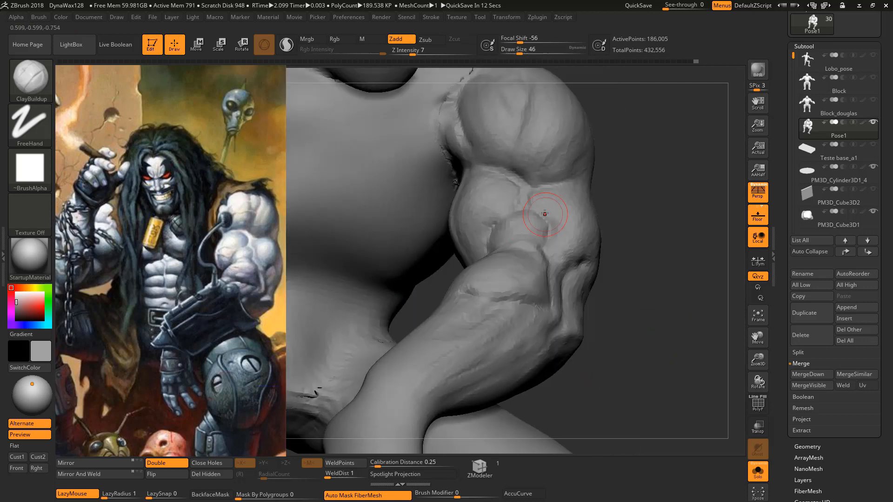
key("space")
left_click_drag(554, 202, 560, 201)
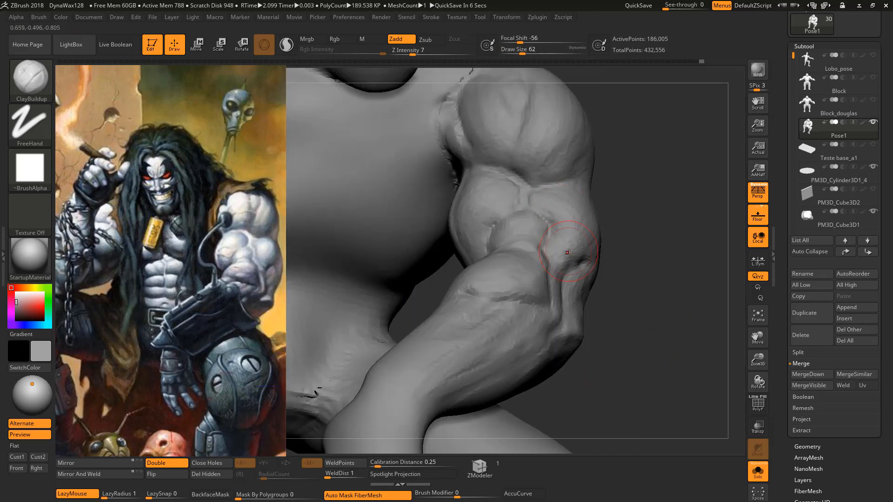
mouse_move(649, 321)
left_mouse_down("alt")
mouse_move(649, 269)
mouse_move(646, 321)
left_mouse_up("alt")
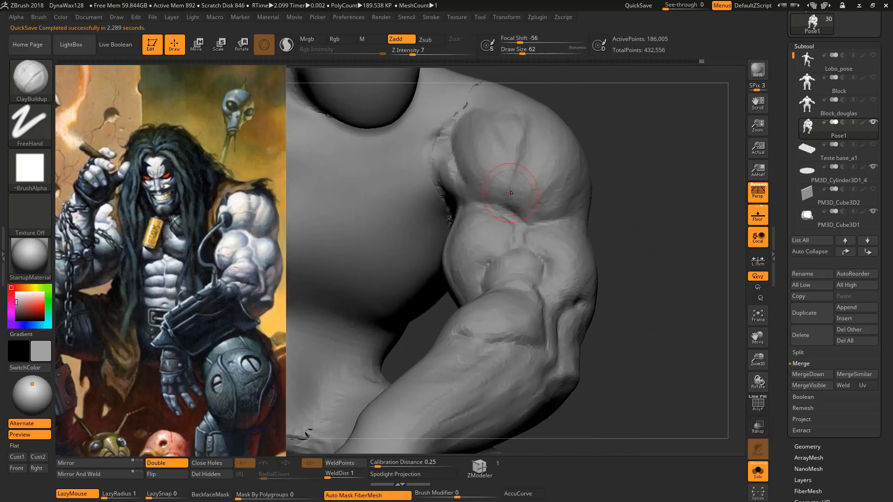
Try to inflate the small central form of the biceps with the Inflat brush at draw size 94
key("b")
key("i")
key("n")
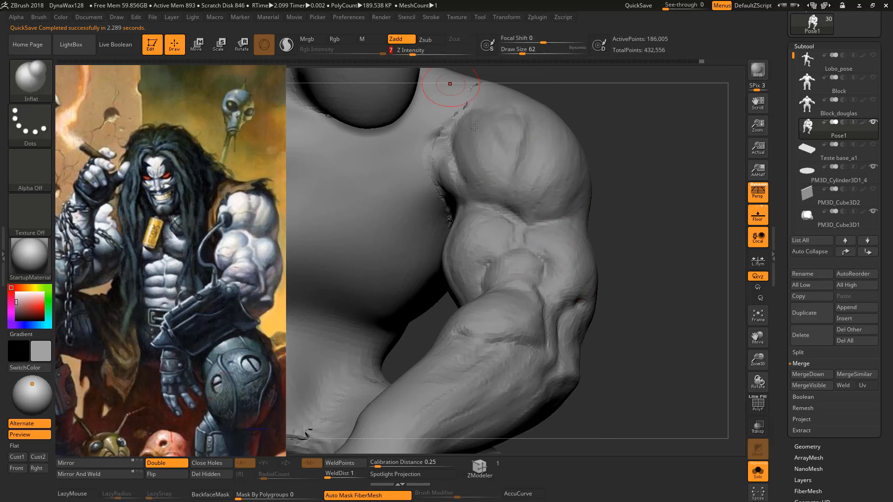
mouse_move(542, 267)
left_mouse_down()
mouse_move(536, 273)
mouse_move(545, 261)
left_mouse_up()
mouse_move(544, 278)
left_mouse_down()
mouse_move(543, 300)
mouse_move(540, 282)
mouse_move(530, 303)
mouse_move(536, 264)
left_mouse_up()
key("ctrl+z")
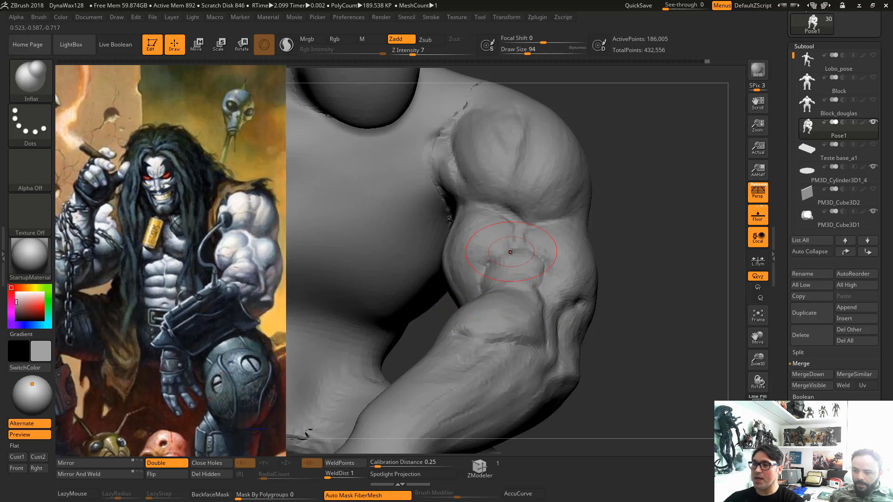
Carve the winding groove between the biceps lobes down toward the elbow with DamStandard at draw size 23
key("b")
key("d")
key("s")
key("space")
left_click_drag(502, 245, 500, 245)
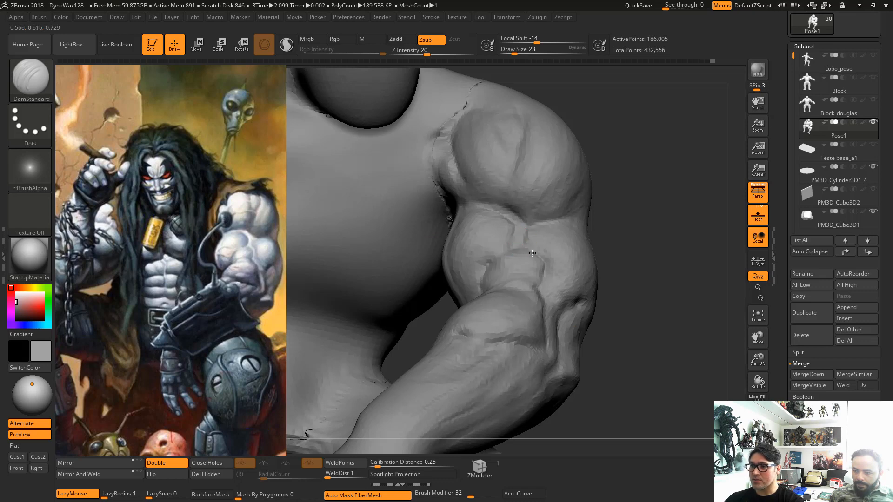
left_click_drag(537, 253, 546, 265)
left_click_drag(643, 297, 646, 363, "alt")
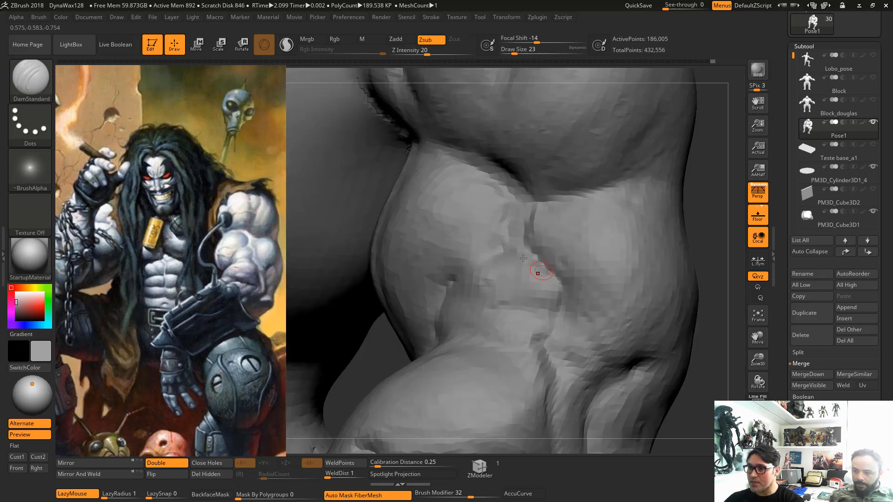
left_click_drag(516, 243, 546, 263)
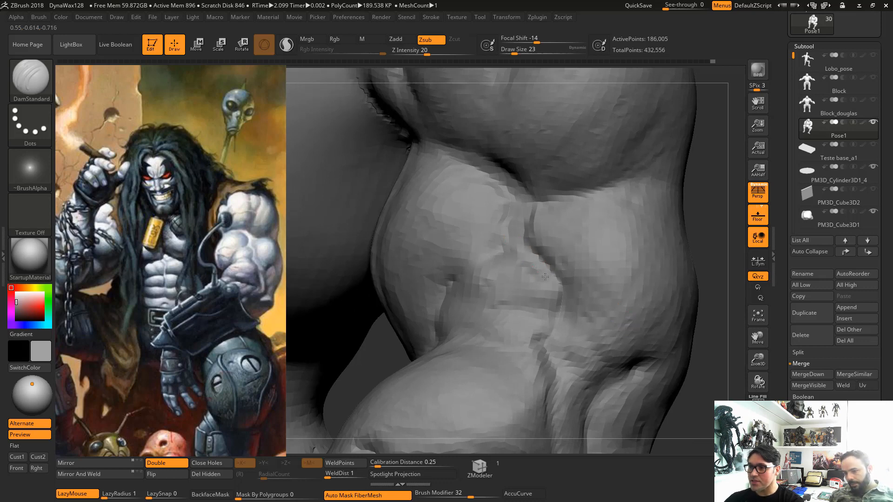
left_click_drag(728, 364, 690, 342, "alt")
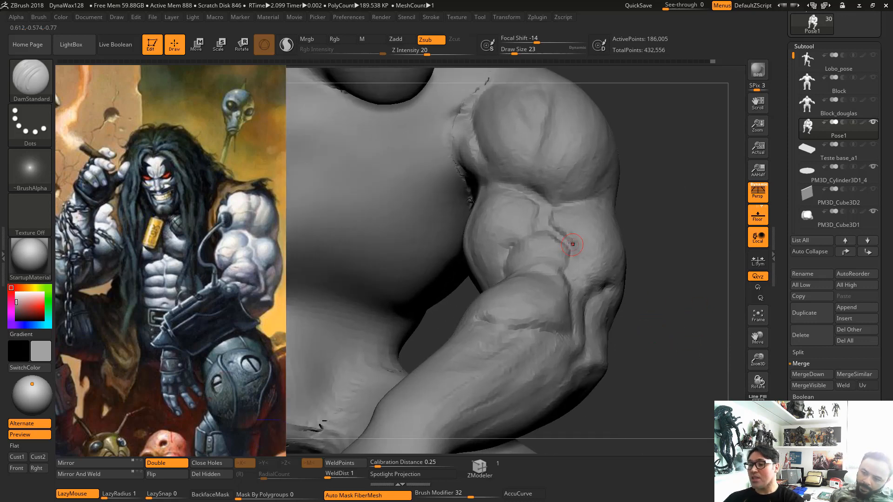
Build up the lower deltoid and outer biceps around the carved groove with ClayBuildup at draw size 65
key("space")
key("b")
key("c")
key("b")
key("space")
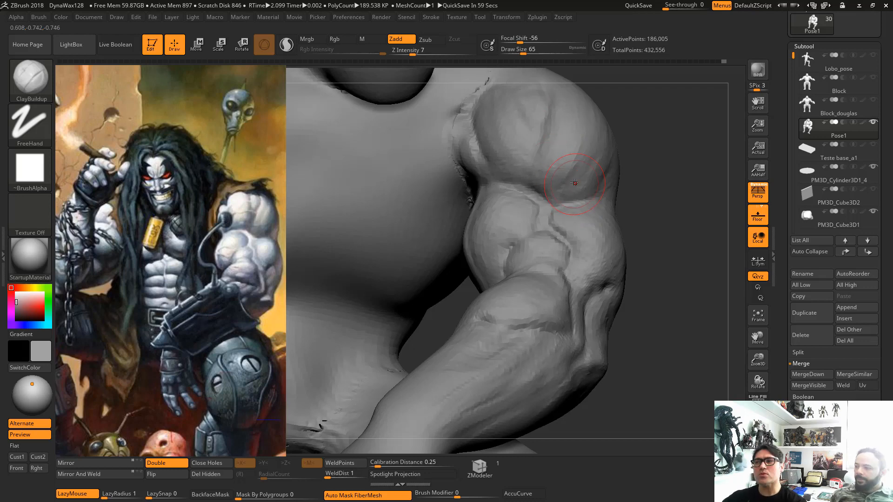
left_click_drag(677, 209, 628, 203)
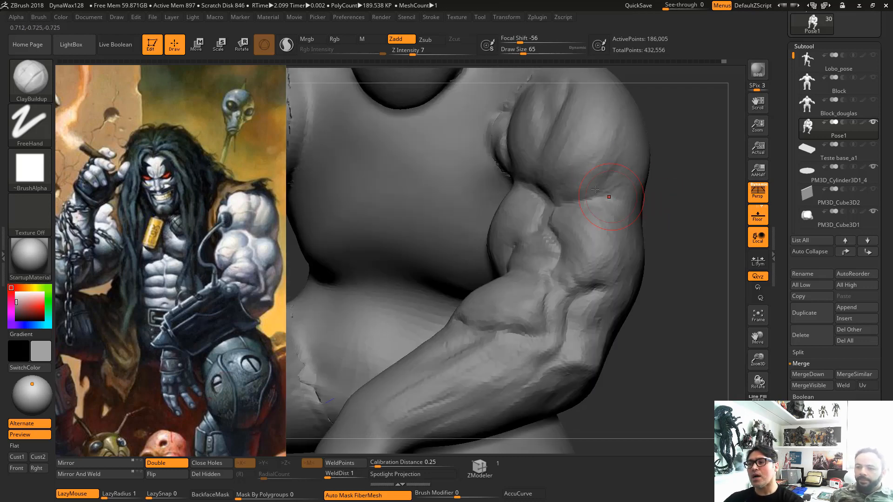
left_click_drag(697, 208, 689, 220)
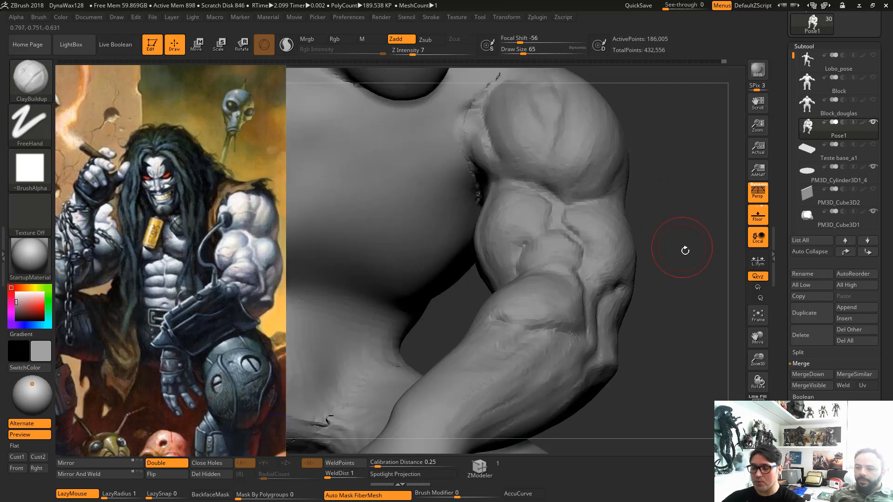
left_click_drag(686, 265, 661, 279)
left_click_drag(633, 328, 645, 294)
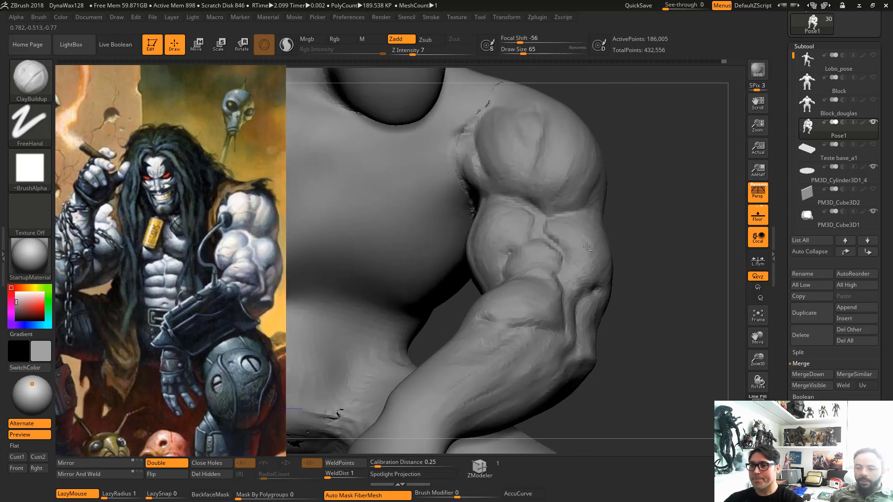
left_click_drag(636, 339, 632, 309, "alt")
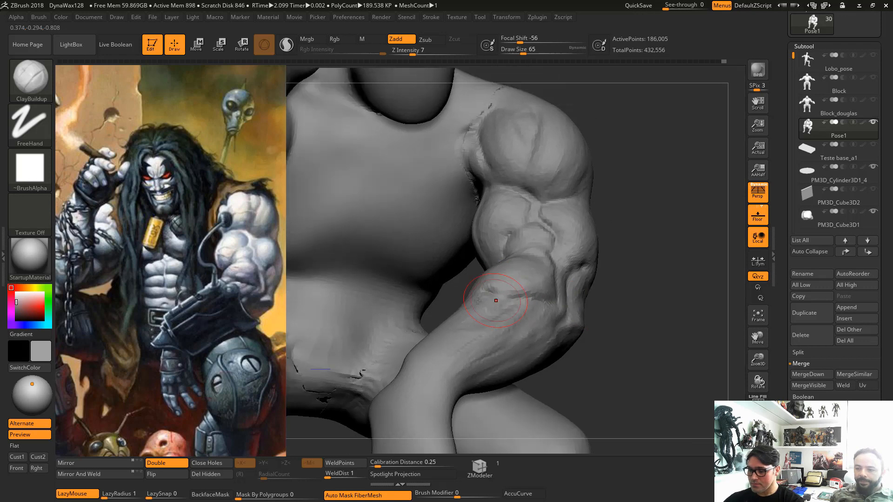
Reshape the inner contour of the upper forearm with Move Topological at draw size 65
key("b")
key("m")
key("t")
left_click_drag(476, 299, 480, 295)
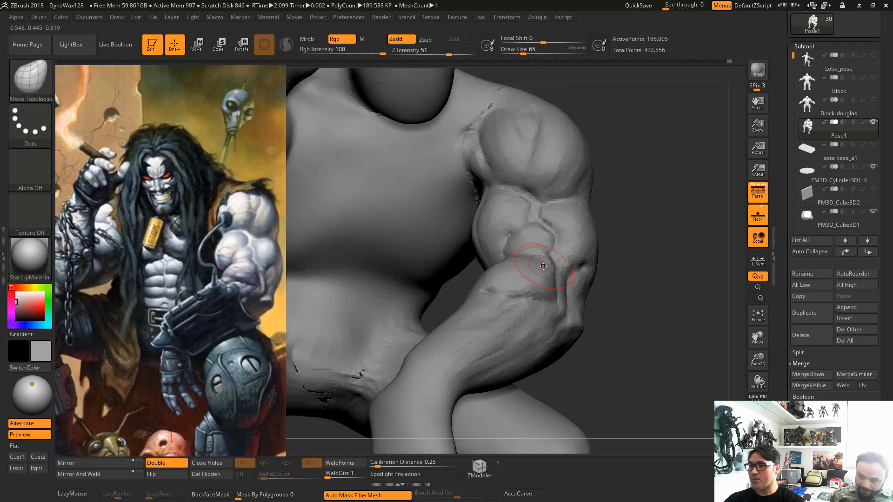
Inflate the upper forearm and biceps forms with the Inflat brush at draw size 65
key("b")
key("i")
key("n")
left_click_drag(625, 342, 642, 326)
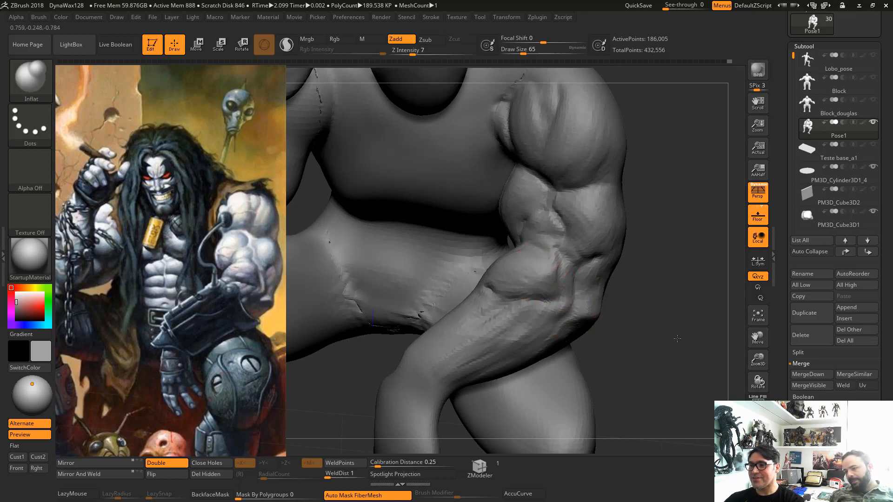
mouse_move(623, 328)
left_mouse_down()
mouse_move(700, 334)
mouse_move(702, 319)
left_mouse_up()
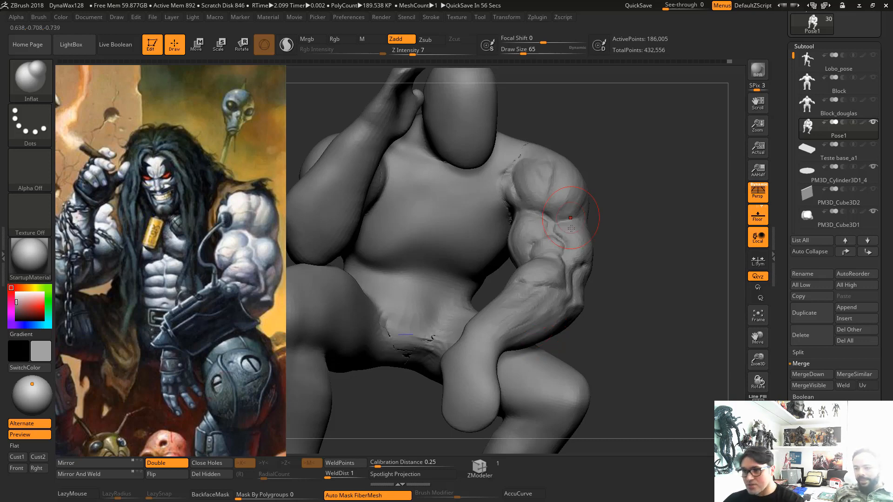
mouse_move(651, 313)
left_mouse_down()
mouse_move(663, 338)
mouse_move(613, 319)
left_mouse_up()
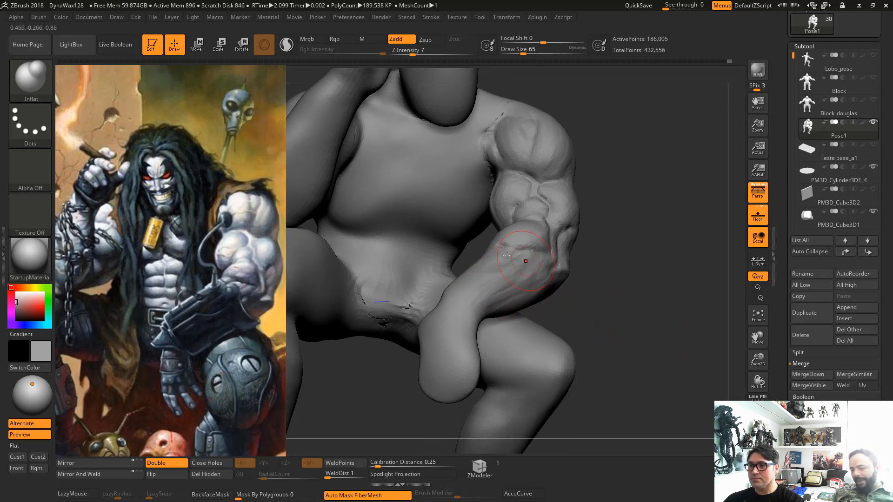
Sculpt fine creases across the deltoid and inner biceps with the Standard brush at draw size 11
left_click_drag(606, 285, 654, 343, "alt")
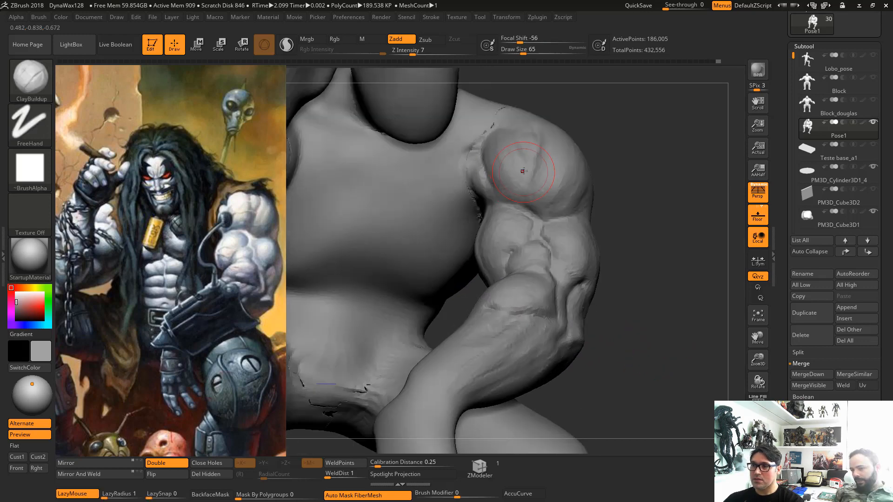
key("space")
left_click_drag(522, 171, 505, 171)
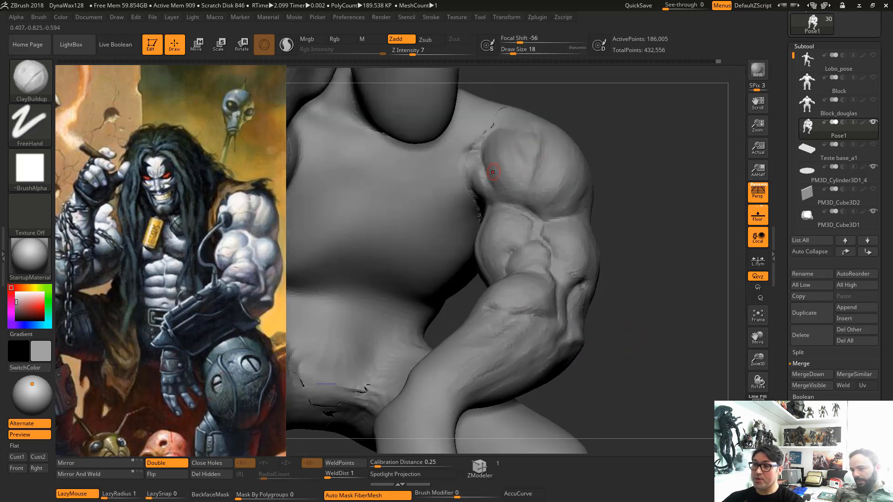
key("b")
key("s")
key("t")
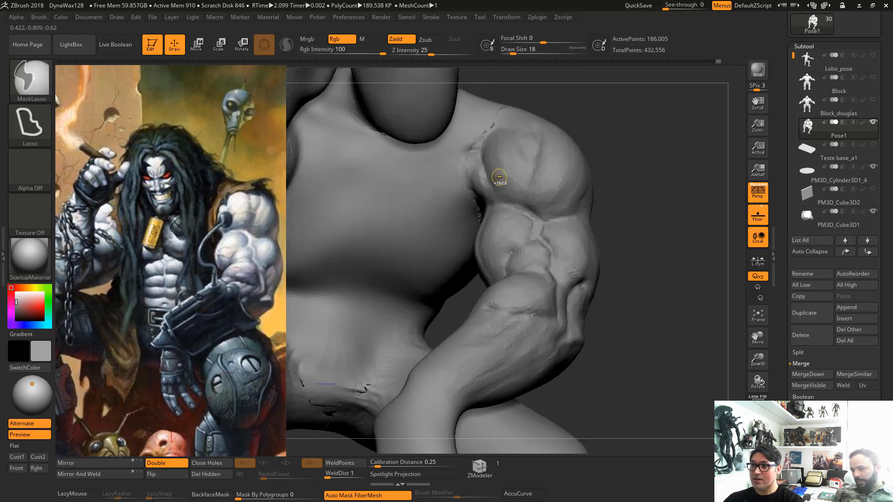
key("space")
left_click_drag(484, 174, 480, 175)
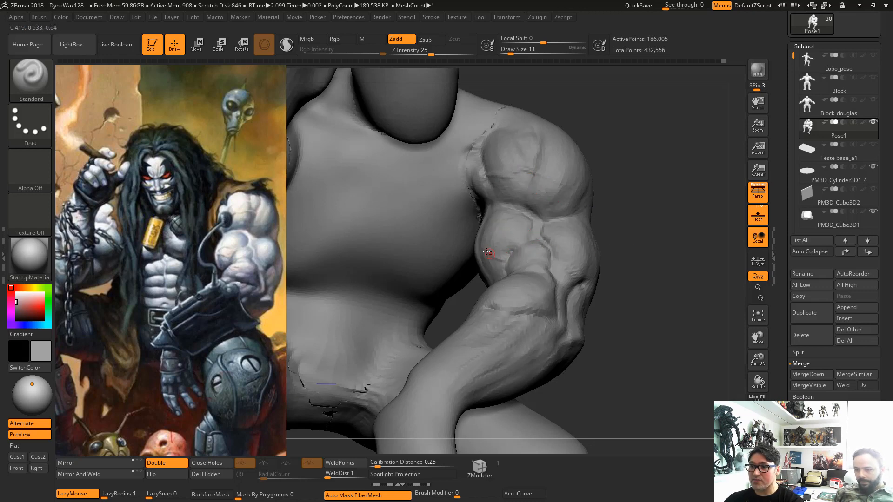
Build up the deltoid around its creases and the inner biceps with ClayBuildup, using draw sizes 41 and 17
key("b")
key("c")
key("b")
key("space")
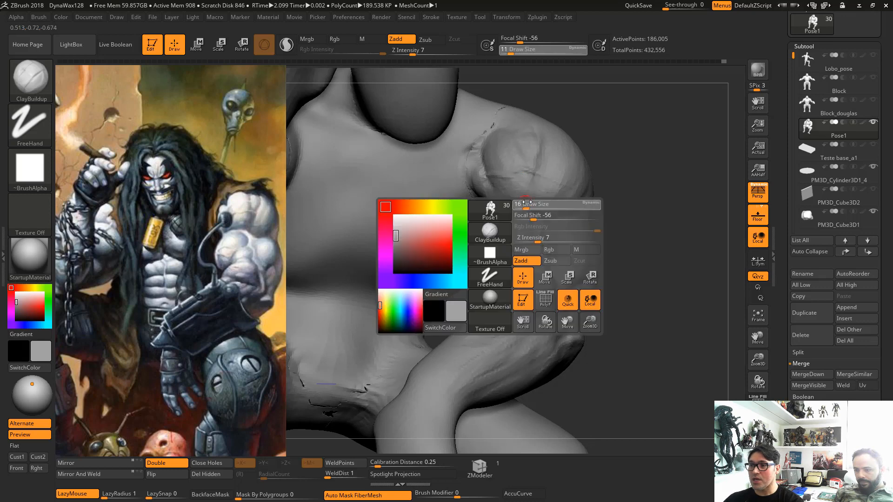
key("space")
left_click(517, 182)
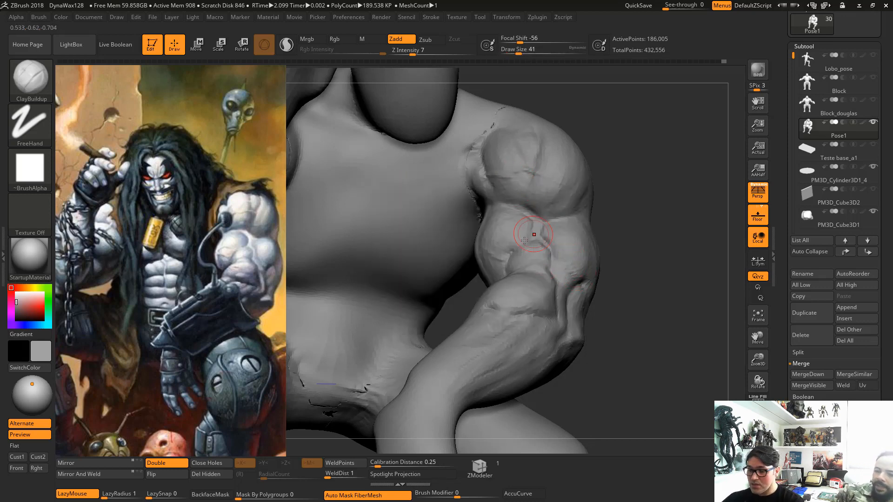
key("space")
left_click_drag(497, 240, 491, 250)
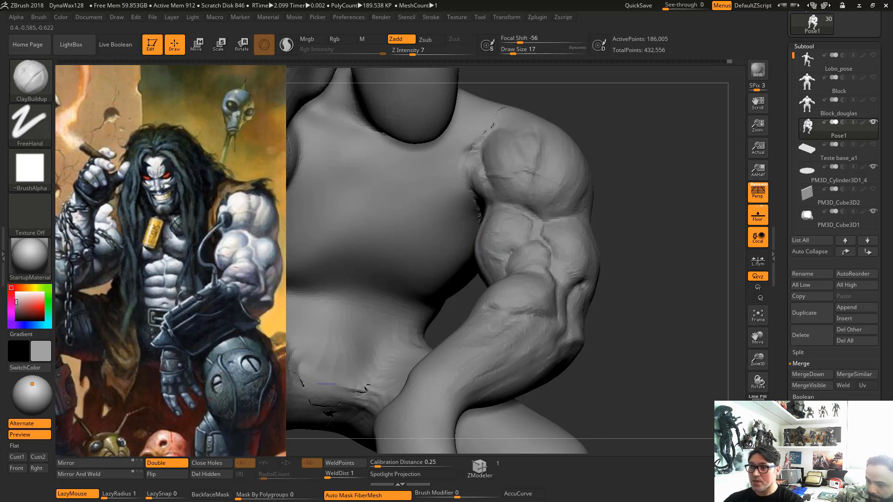
Build up the lower biceps, elbow and upper forearm forms with ClayBuildup at draw size 44
key("space")
left_click_drag(499, 247, 505, 246)
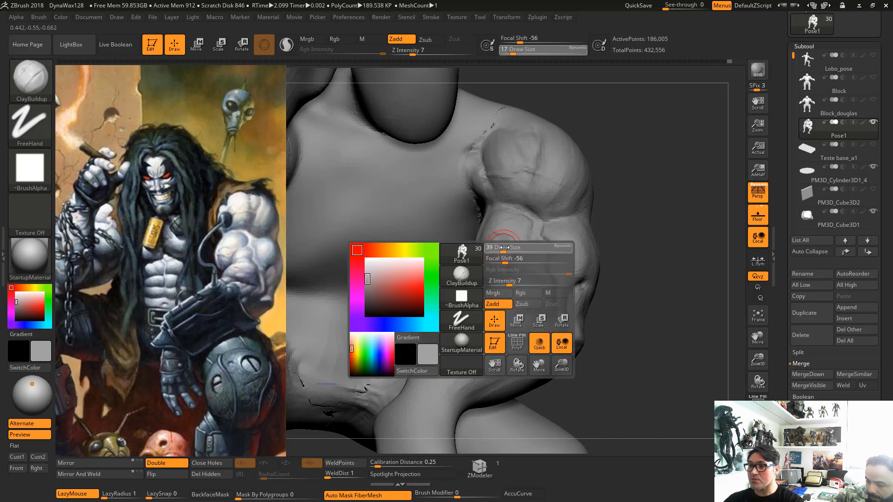
mouse_move(656, 324)
left_mouse_down("alt")
mouse_move(629, 282)
mouse_move(623, 333)
left_mouse_up("alt")
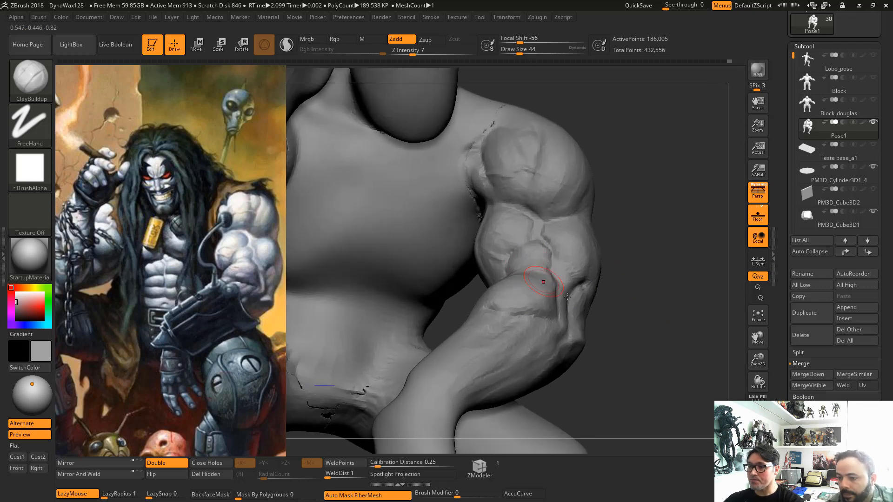
left_click_drag(646, 289, 628, 325)
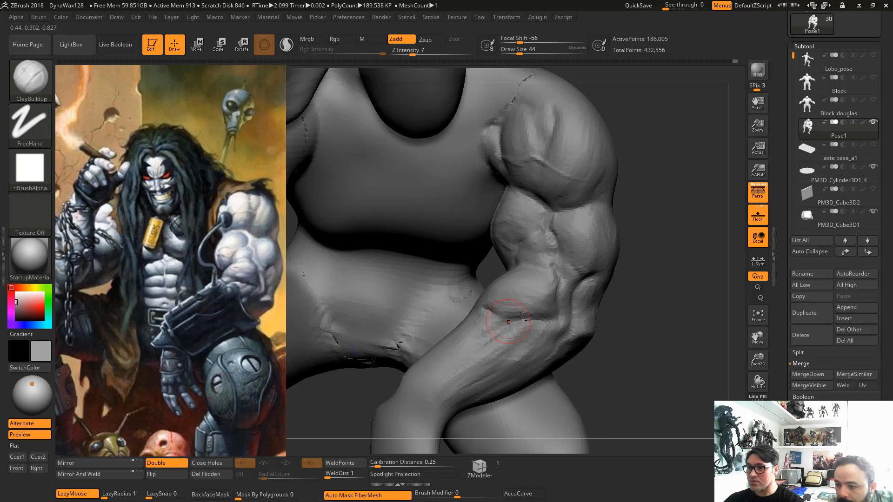
left_click_drag(620, 325, 594, 311)
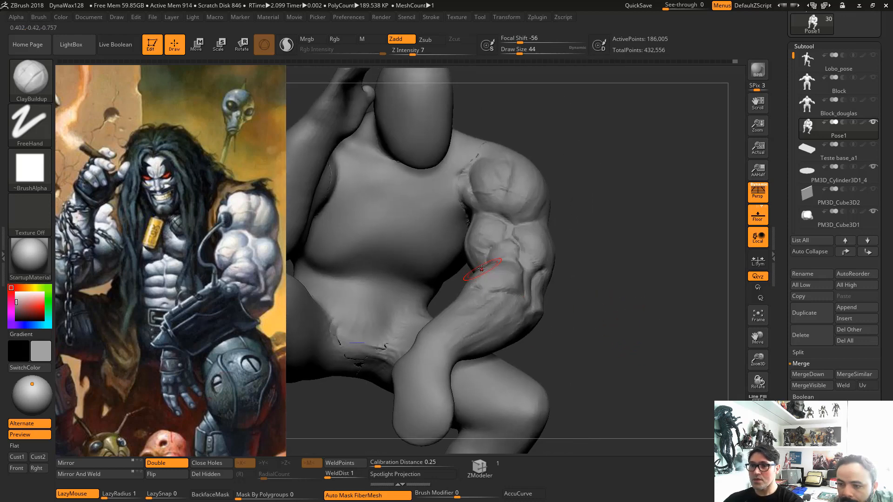
Reshape the inner contour of the biceps near the elbow fold with the Move brush at draw size 59
key("space")
left_click_drag(485, 255, 490, 255)
key("b")
key("m")
key("v")
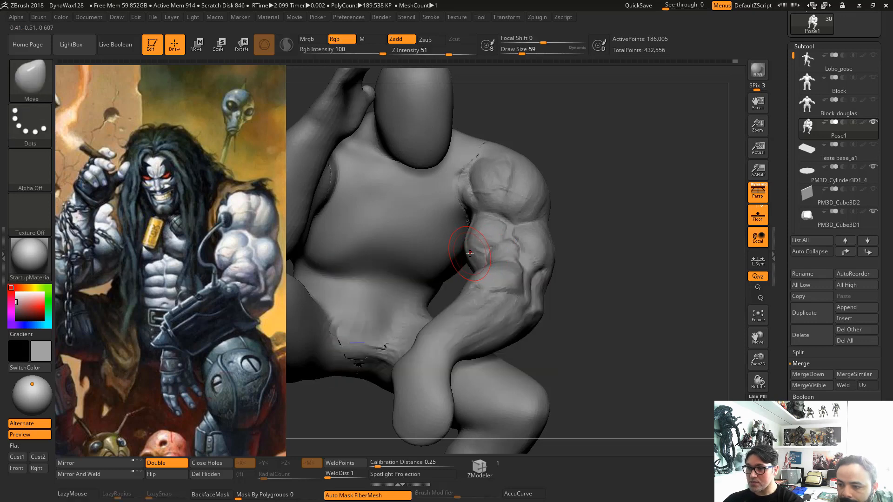
mouse_move(602, 272)
left_mouse_down("alt")
mouse_move(624, 293)
mouse_move(616, 265)
left_mouse_up("alt")
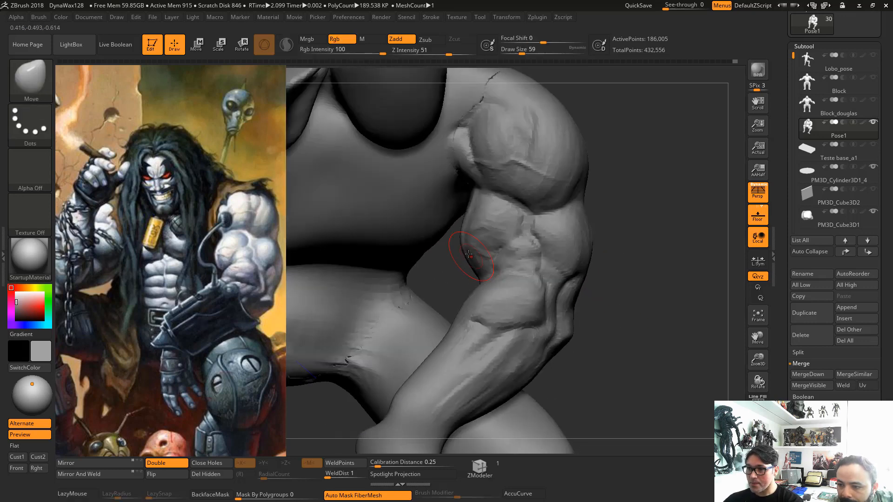
left_click_drag(473, 257, 461, 278)
left_click_drag(568, 307, 589, 343)
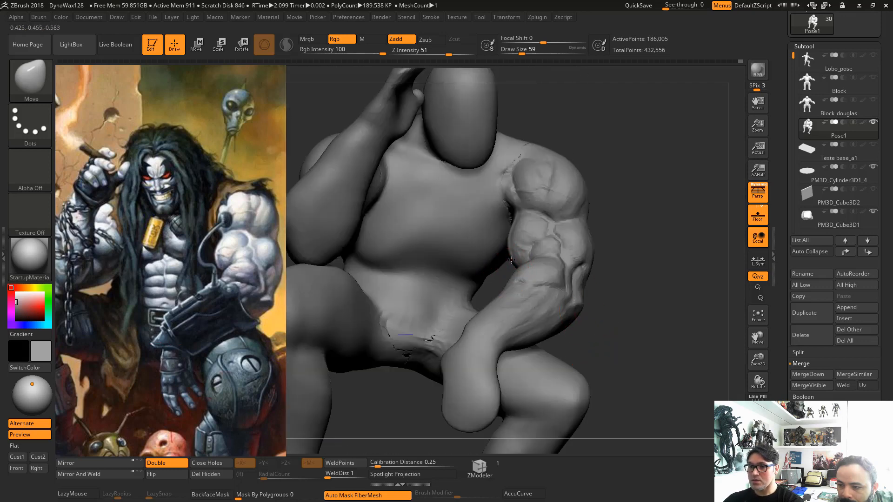
mouse_move(604, 275)
left_mouse_down()
mouse_move(614, 334)
mouse_move(634, 358)
mouse_move(647, 299)
mouse_move(660, 314)
left_mouse_up()
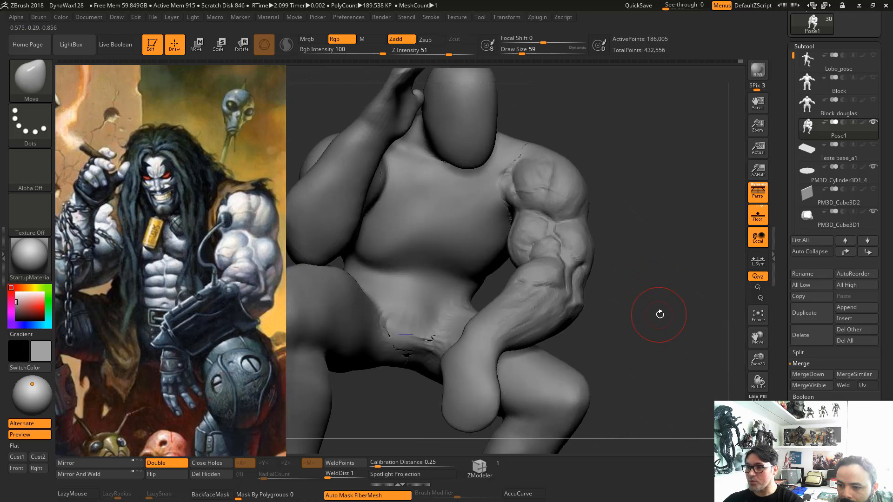
left_click_drag(642, 415, 644, 446, "alt")
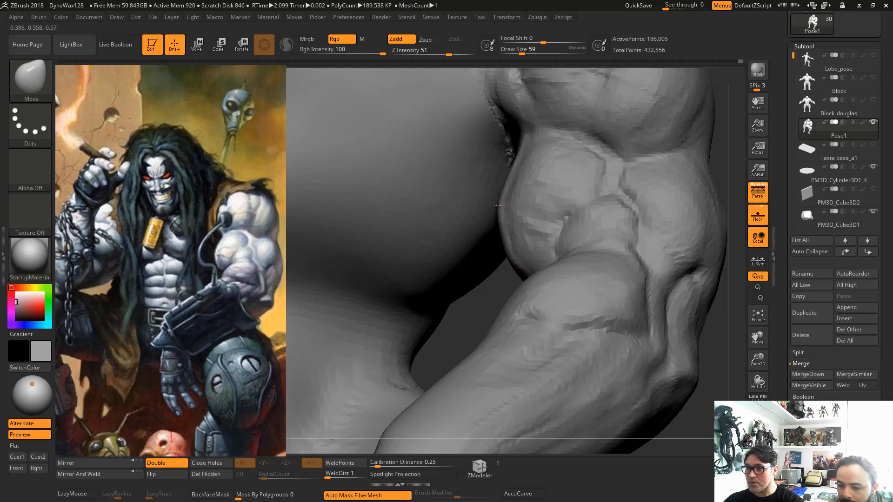
mouse_move(483, 298)
left_mouse_down()
mouse_move(539, 298)
mouse_move(503, 291)
left_mouse_up()
Isolate the arm and carve the groove between biceps and triceps on its inner side with ClayBuildup at draw size 116
key("b")
key("c")
key("b")
left_click(574, 305, "ctrl+shift")
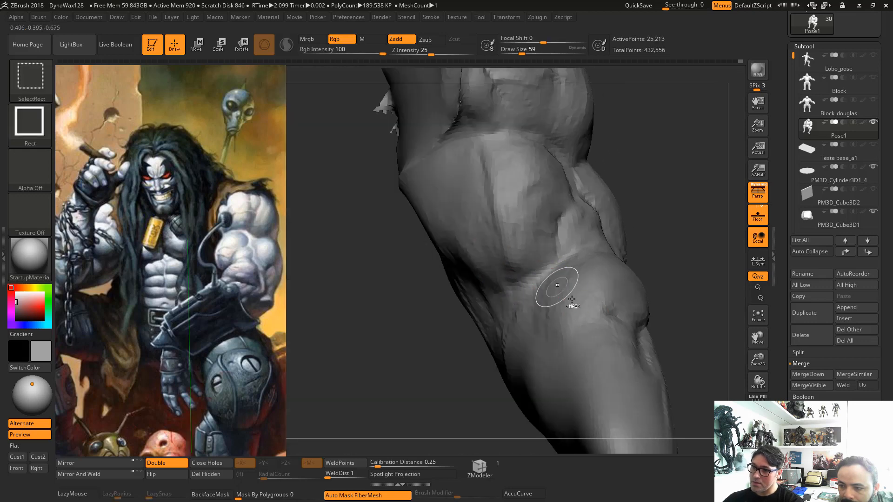
left_click_drag(681, 271, 646, 278)
key("space")
left_click_drag(502, 292, 511, 284)
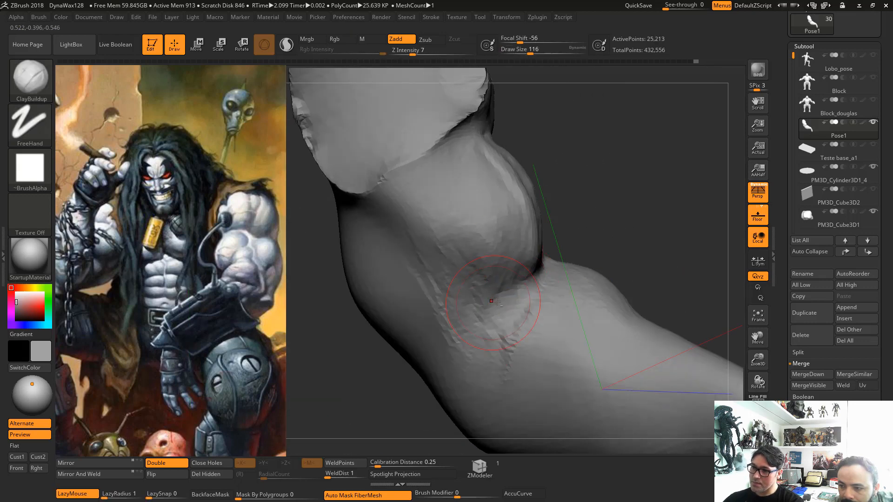
mouse_move(406, 216)
left_mouse_down("alt")
mouse_move(465, 320)
mouse_move(404, 221)
mouse_move(422, 250)
left_mouse_up("alt")
left_click_drag(392, 196, 458, 289, "alt")
left_click_drag(420, 198, 472, 260, "alt")
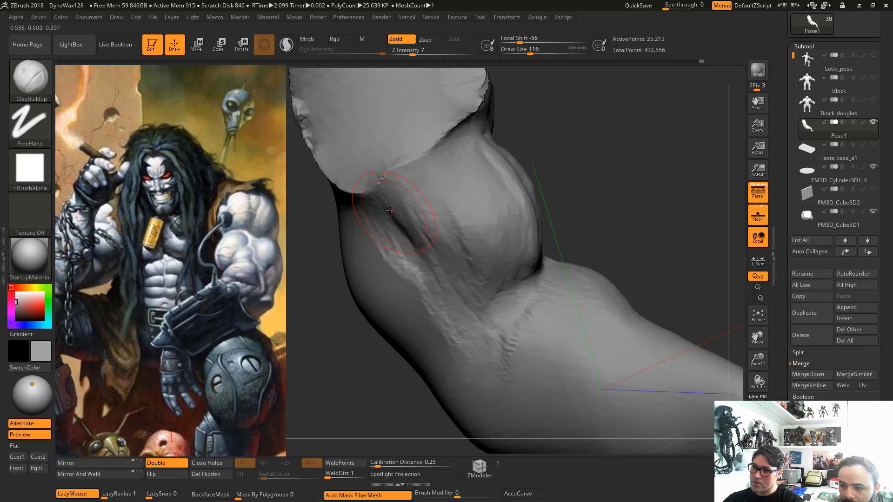
left_click_drag(394, 203, 447, 261, "alt")
left_click_drag(367, 228, 457, 316, "alt")
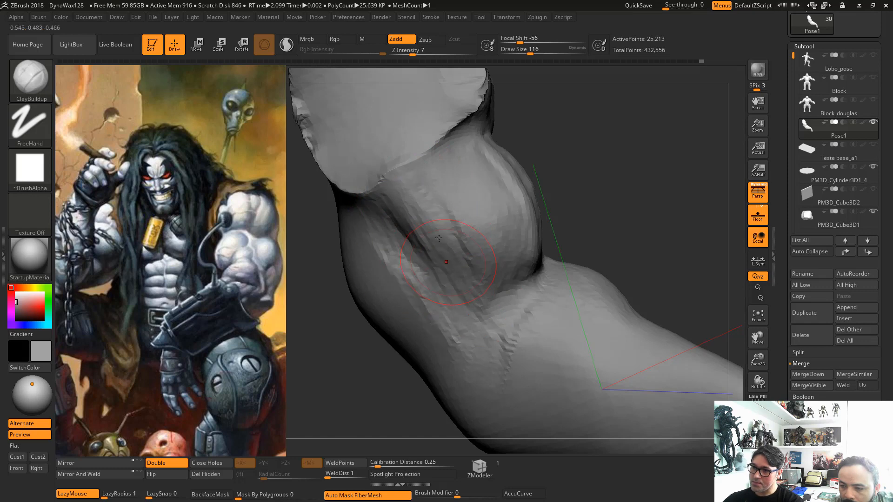
Build up the inner biceps beside the carved groove with ClayBuildup and unhide the whole figure
left_click_drag(424, 190, 486, 309)
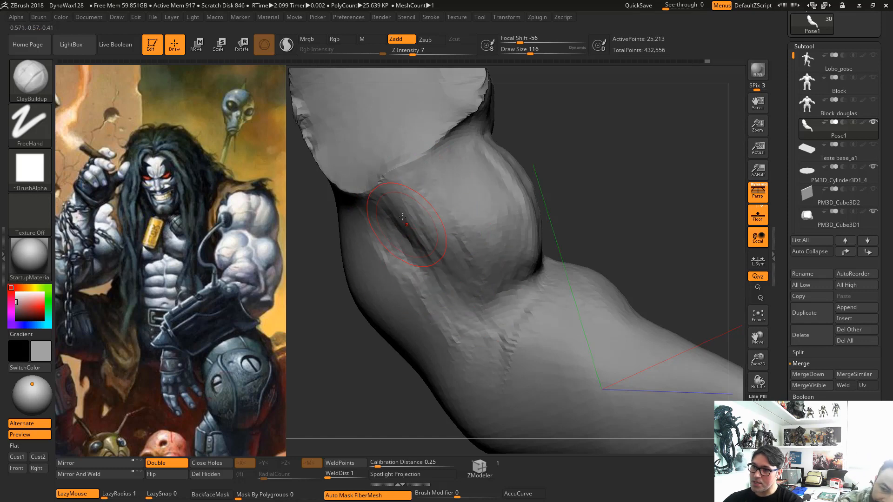
left_click_drag(409, 193, 449, 253)
left_click_drag(450, 216, 497, 297)
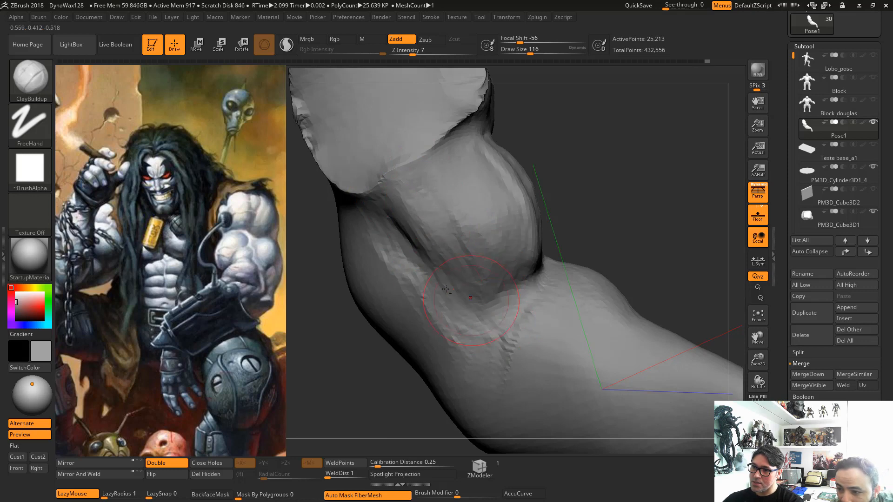
mouse_move(653, 249)
left_mouse_down()
mouse_move(597, 277)
mouse_move(636, 279)
left_mouse_up()
left_click_drag(648, 318, 692, 348, "alt")
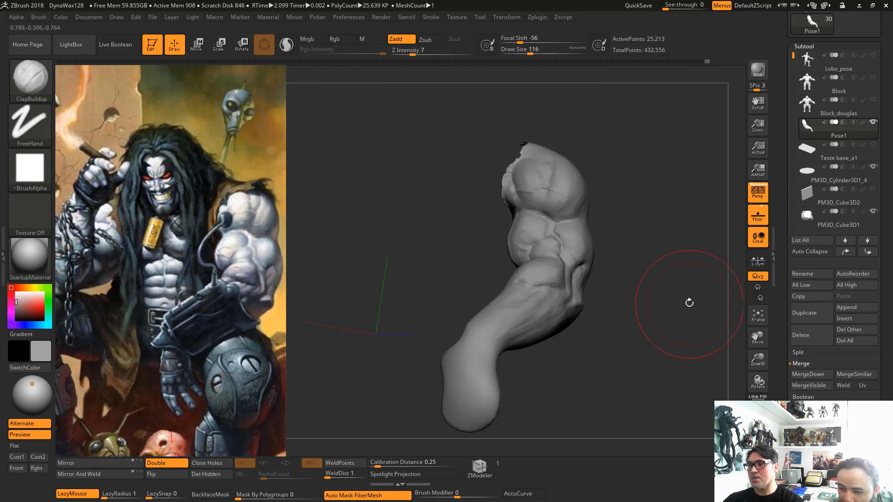
left_click(688, 312, "ctrl+shift")
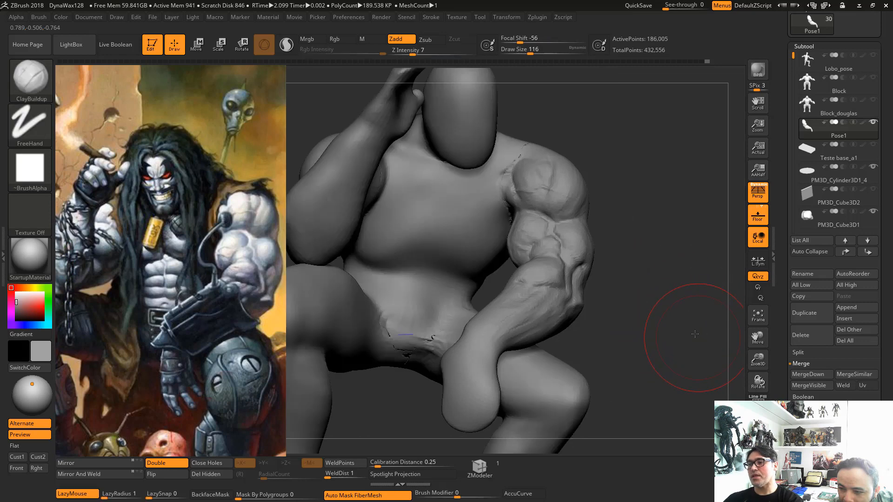
Switch to the Lobo_pose subtool and examine its low-resolution shoulder and arm from several angles
mouse_move(695, 333)
left_mouse_down()
mouse_move(680, 329)
mouse_move(677, 310)
left_mouse_up()
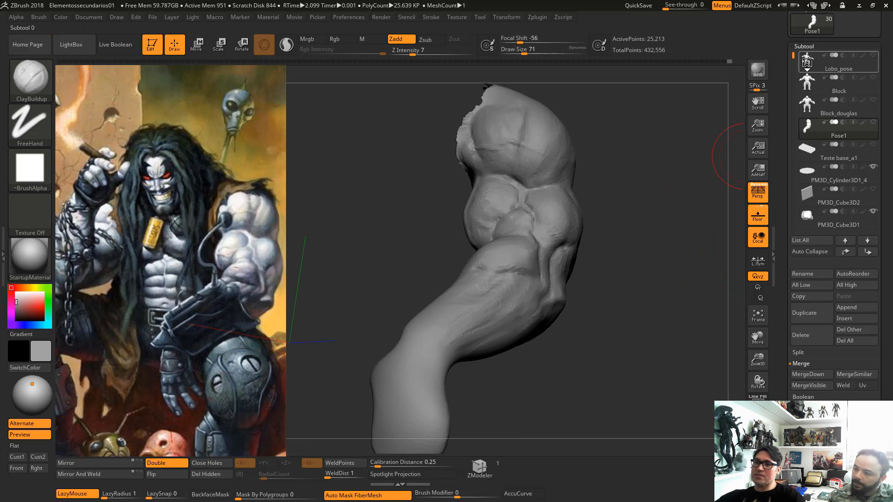
left_click(806, 62)
left_click_drag(641, 149, 609, 353)
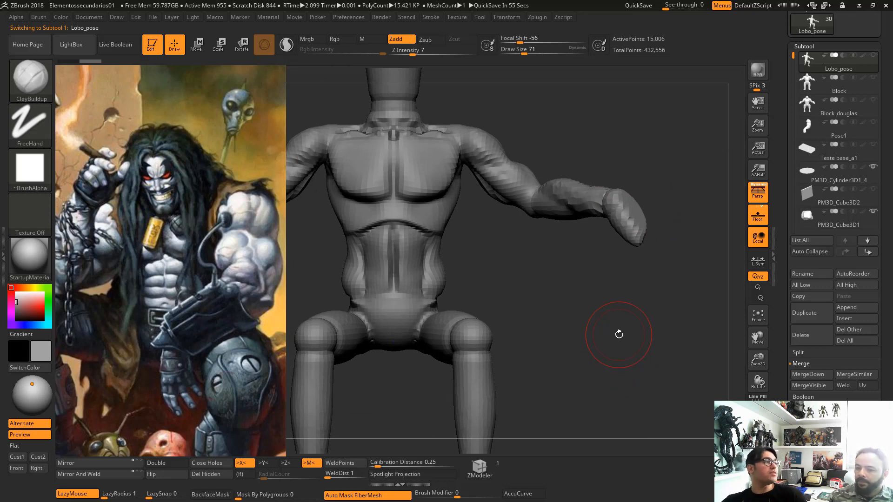
left_click_drag(537, 274, 502, 297)
mouse_move(398, 228)
left_mouse_down("alt")
mouse_move(320, 327)
mouse_move(290, 340)
mouse_move(353, 323)
left_mouse_up("alt")
left_click_drag(307, 297, 480, 276)
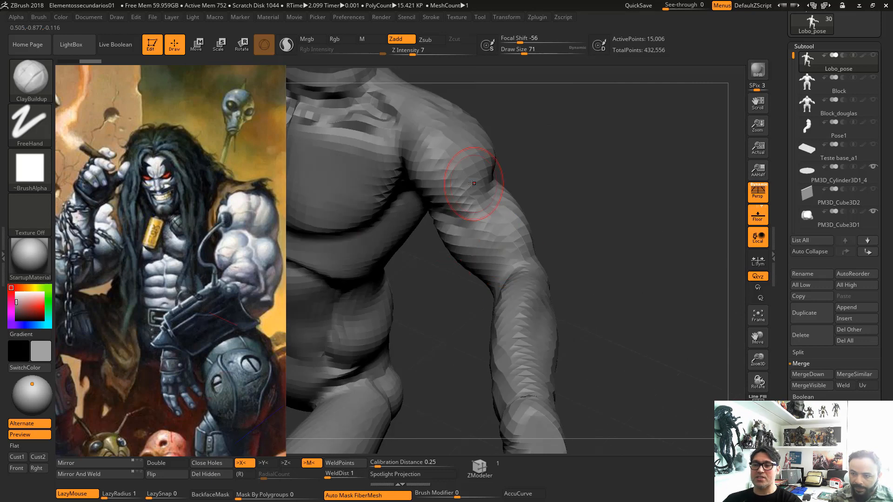
left_click_drag(531, 226, 446, 248)
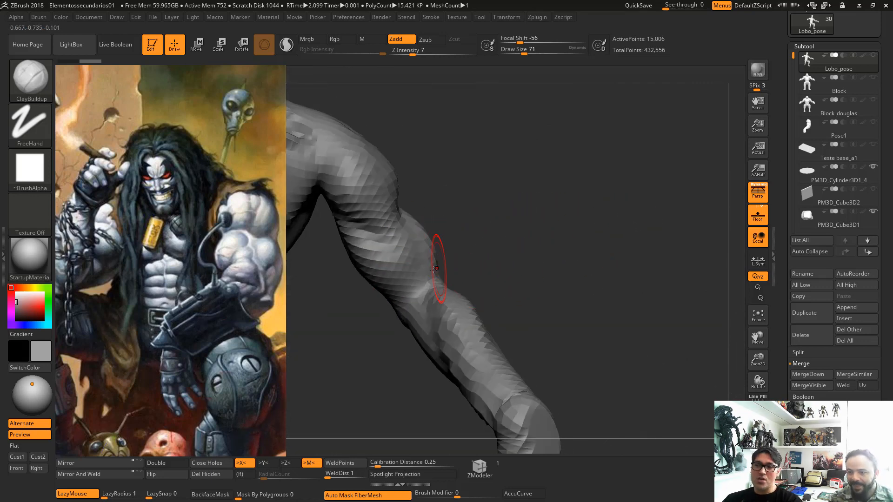
mouse_move(575, 289)
left_mouse_down()
mouse_move(628, 257)
mouse_move(651, 274)
mouse_move(659, 316)
mouse_move(576, 291)
left_mouse_up()
Display the polygroup wireframe and pull the inner upper arm outward near the elbow with the Move brush at draw size 90
key("shift+f")
key("b")
key("m")
key("v")
key("space")
left_click_drag(505, 252, 514, 252)
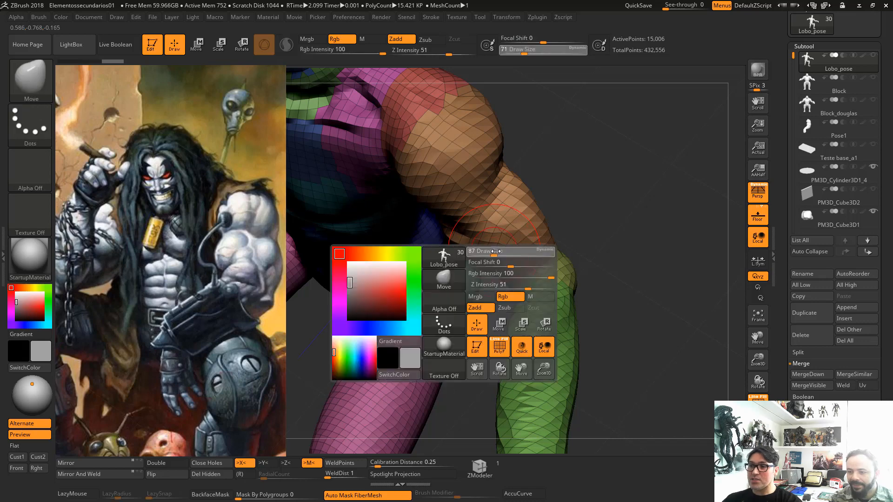
left_click_drag(580, 263, 505, 263)
left_click_drag(421, 301, 424, 300)
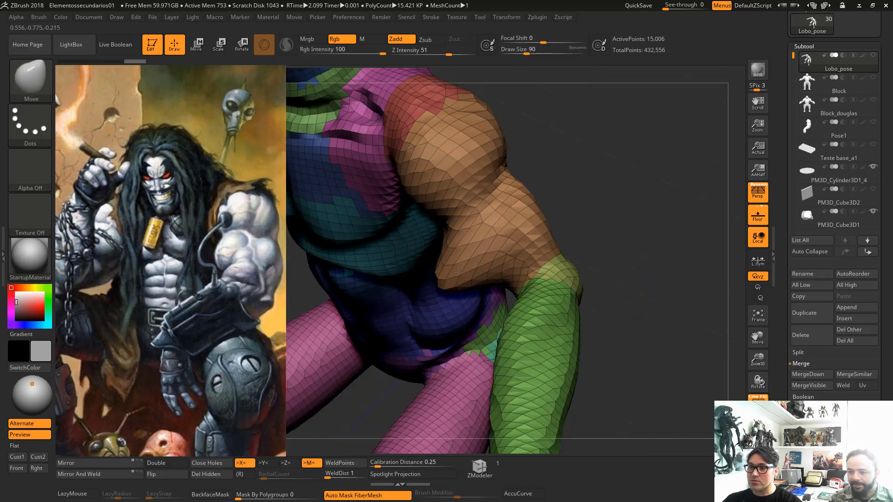
left_click_drag(465, 255, 502, 231)
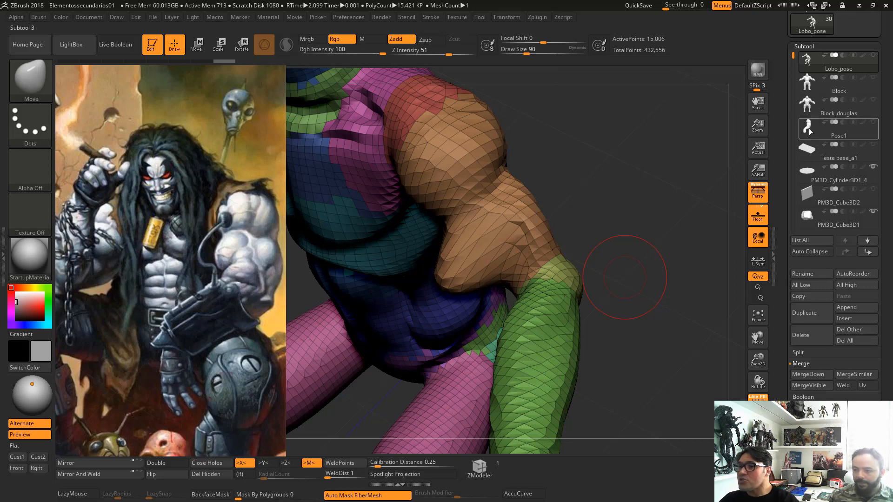
Switch back to the Pose1 subtool and turn off its polygroup wireframe
left_click(823, 129)
left_click_drag(632, 233, 600, 345, "alt")
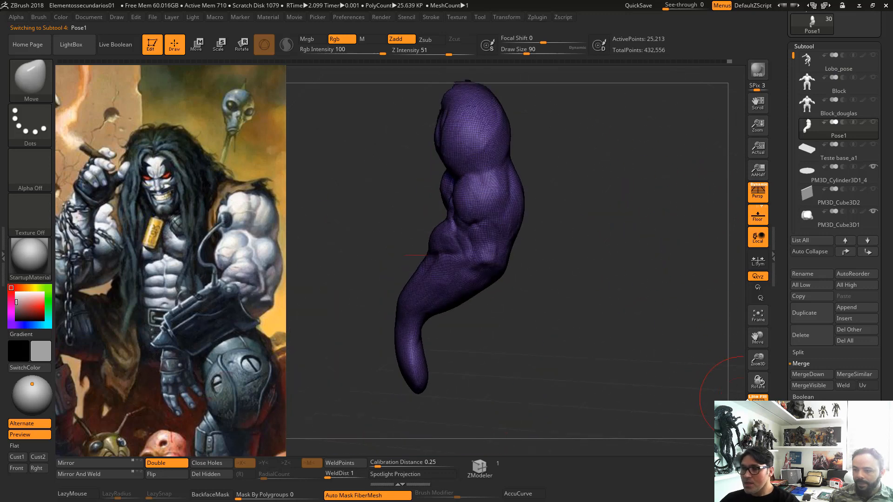
left_click(758, 398)
mouse_move(688, 260)
left_mouse_down()
mouse_move(663, 205)
mouse_move(663, 90)
mouse_move(693, 117)
left_mouse_up()
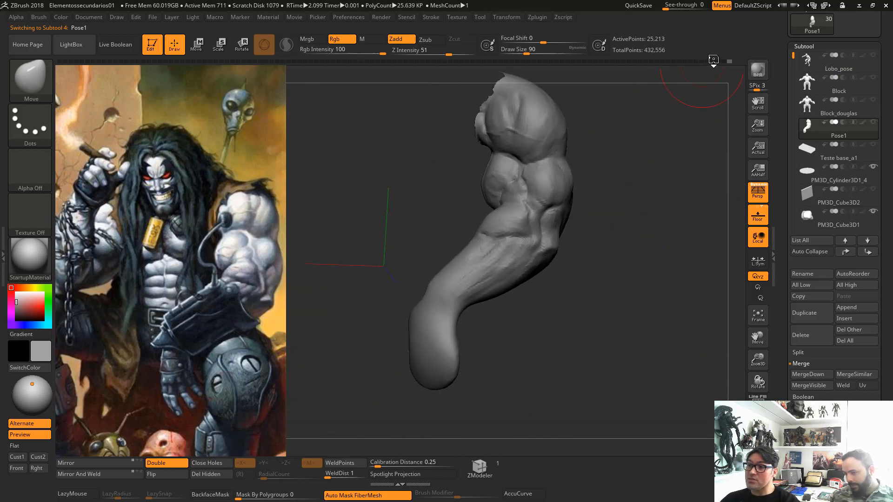
Scrub through the undo history to compare earlier stages of the isolated arm, finishing at its most recent sculpted state
left_click(678, 61)
left_click(70, 61)
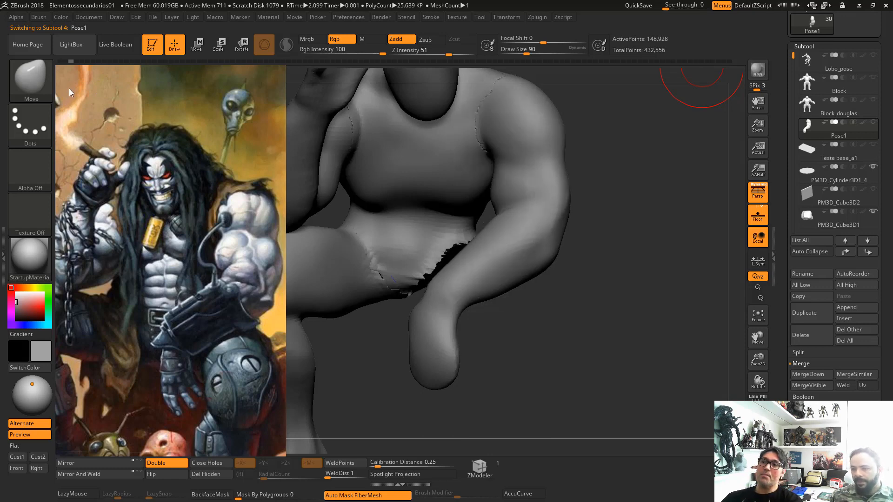
mouse_move(69, 88)
left_mouse_down()
mouse_move(135, 64)
mouse_move(329, 55)
left_mouse_up()
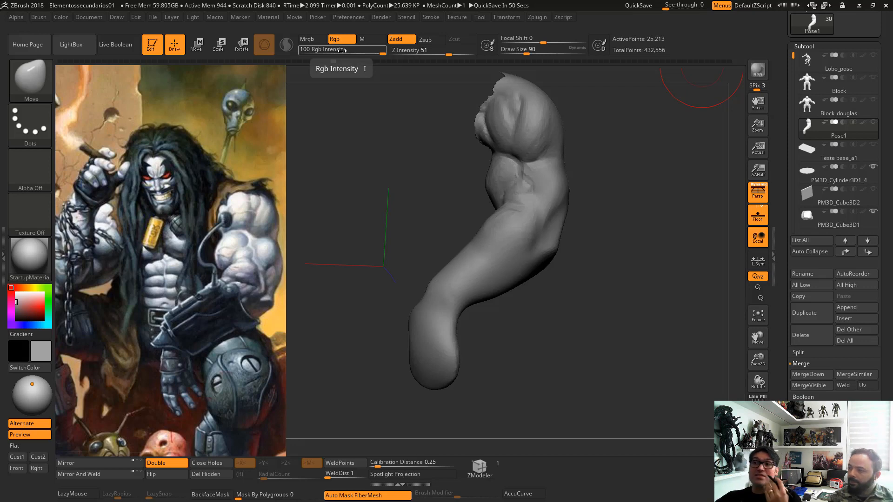
left_click_drag(593, 61, 728, 61)
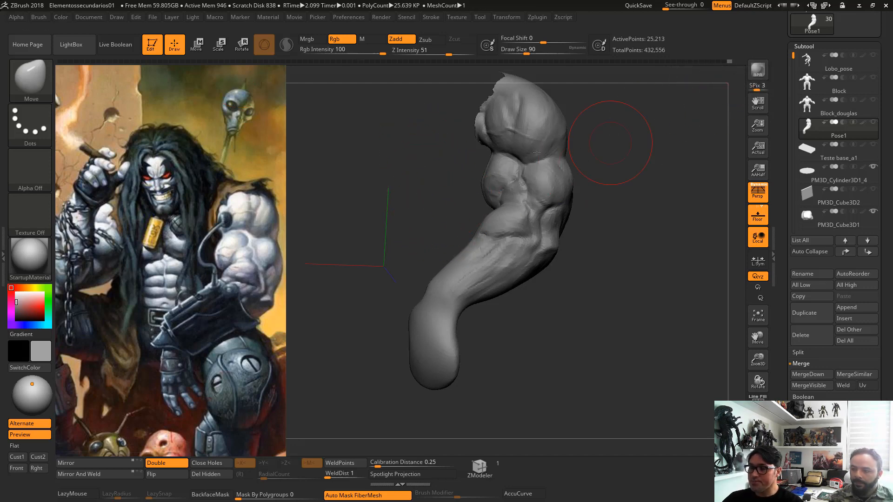
Unhide the whole figure around the isolated, sculpted arm
left_click_drag(453, 194, 348, 206)
mouse_move(397, 225)
left_mouse_down("alt")
mouse_move(402, 271)
mouse_move(343, 269)
left_mouse_up("alt")
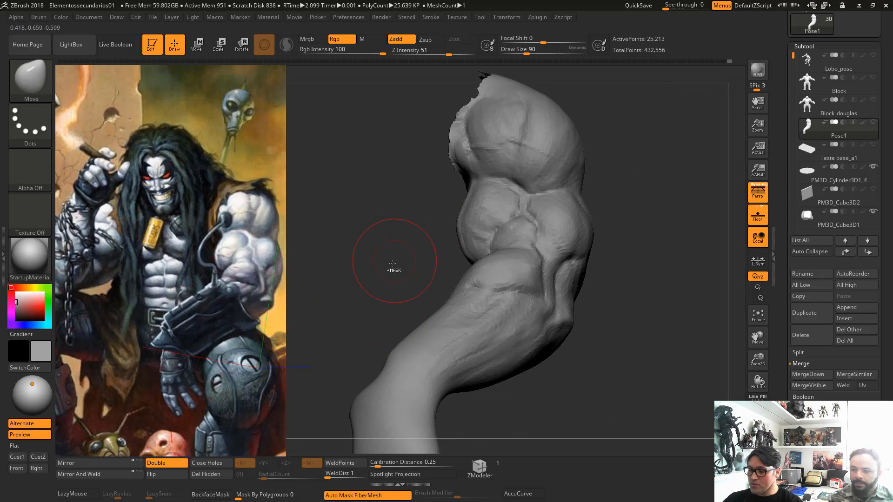
key("ctrl")
key("ctrl+z")
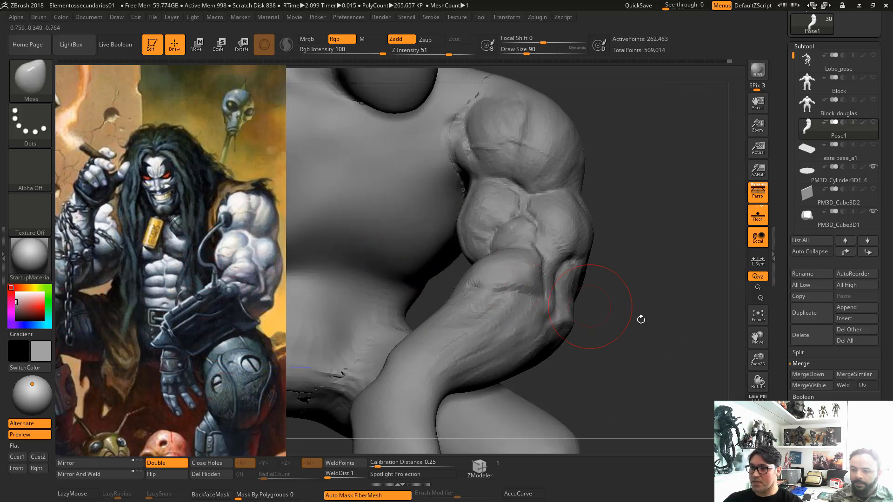
key("ctrl+shift+z")
left_click(640, 344, "ctrl+shift")
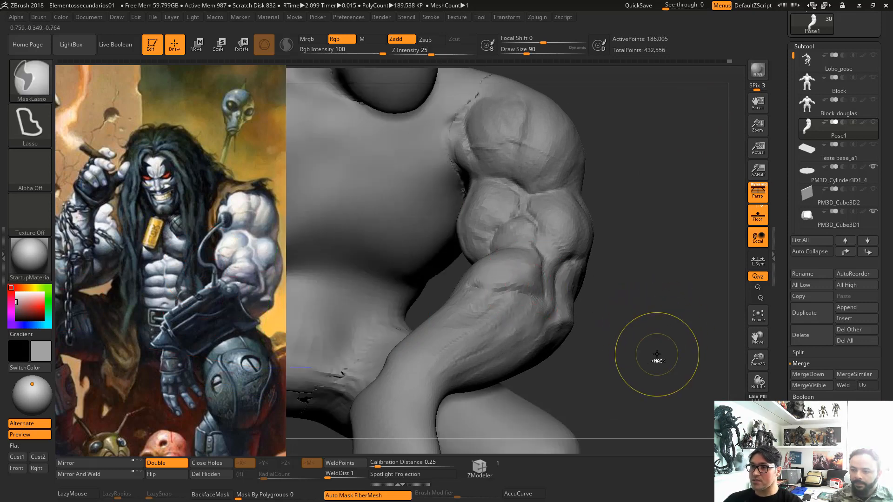
Raise the figure to a higher subdivision level and build up the inner biceps with ClayBuildup at draw size 44
key("space")
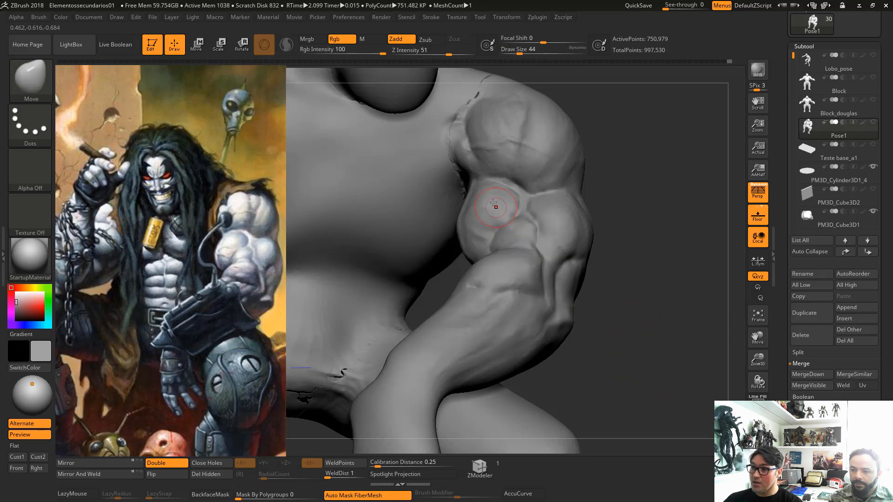
key("b")
key("c")
key("b")
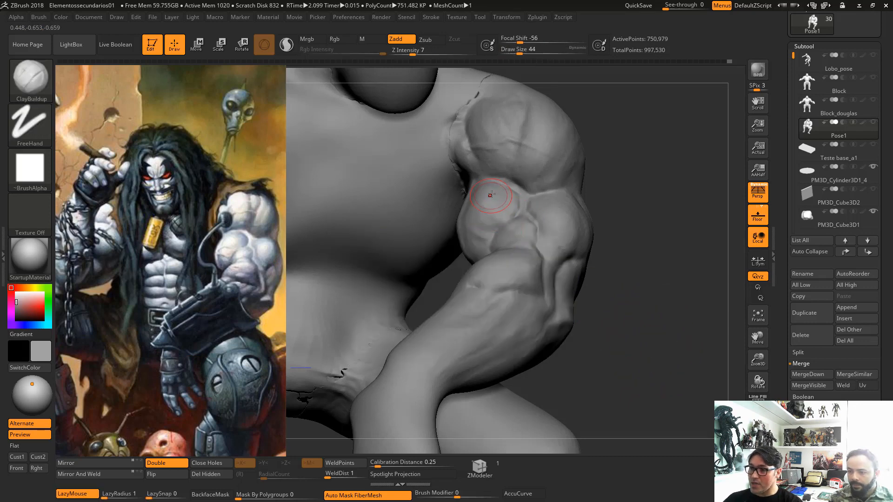
mouse_move(487, 205)
left_mouse_down()
mouse_move(496, 213)
mouse_move(490, 228)
mouse_move(473, 238)
left_mouse_up()
Sculpt fine skin creases across the lower inner biceps with ClayBuildup at draw size 17
left_click_drag(624, 269, 625, 302, "alt")
key("space")
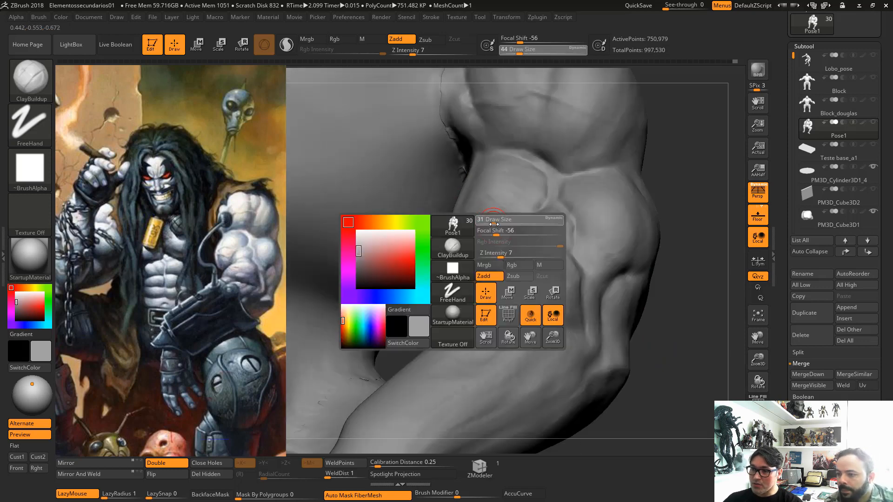
left_click_drag(493, 220, 499, 230)
key("space")
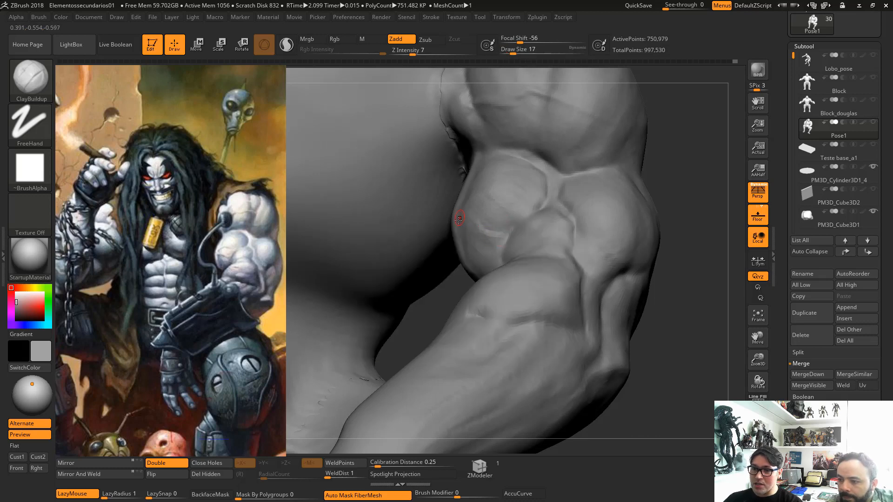
left_click_drag(693, 298, 730, 297)
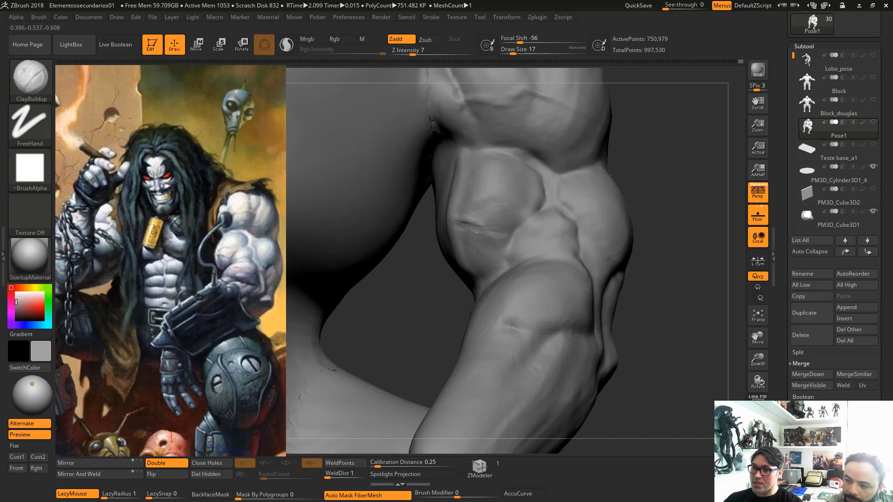
mouse_move(460, 274)
left_mouse_down()
mouse_move(452, 257)
mouse_move(430, 257)
left_mouse_up()
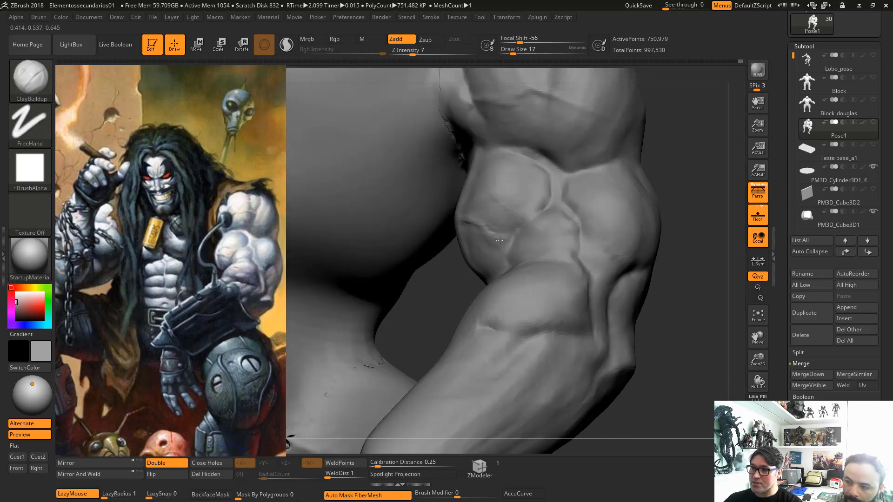
left_click_drag(499, 240, 506, 239)
left_click_drag(691, 318, 709, 316)
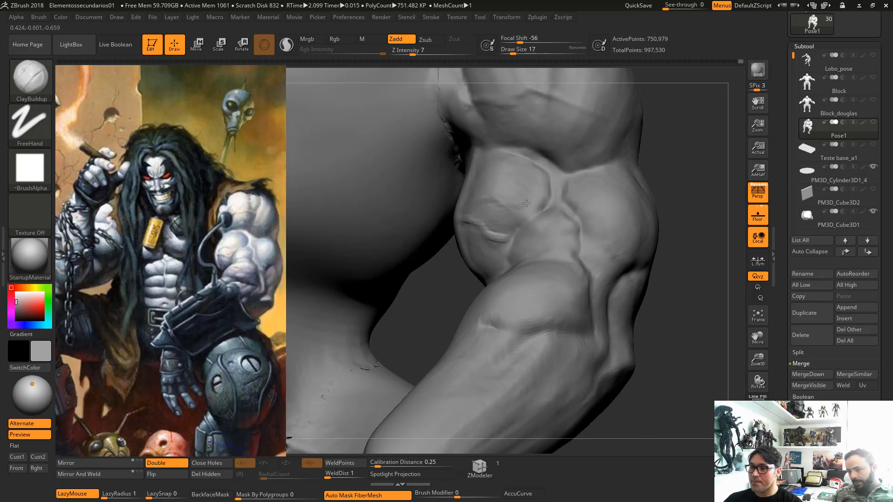
Isolate the upper-arm section with a rectangular selection and check the mesh's double-sided display settings
left_click_drag(702, 320, 515, 273)
left_click_drag(319, 125, 559, 291, "ctrl+shift")
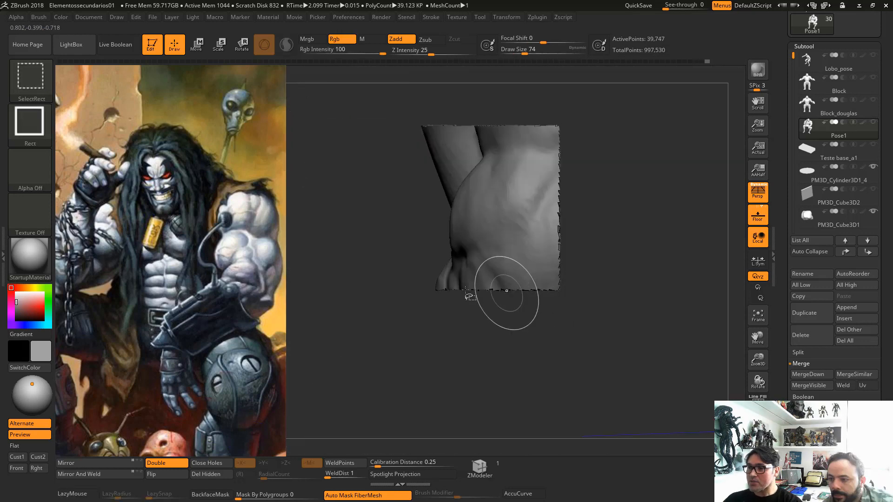
mouse_move(467, 295)
left_mouse_down()
mouse_move(448, 342)
mouse_move(455, 405)
left_mouse_up()
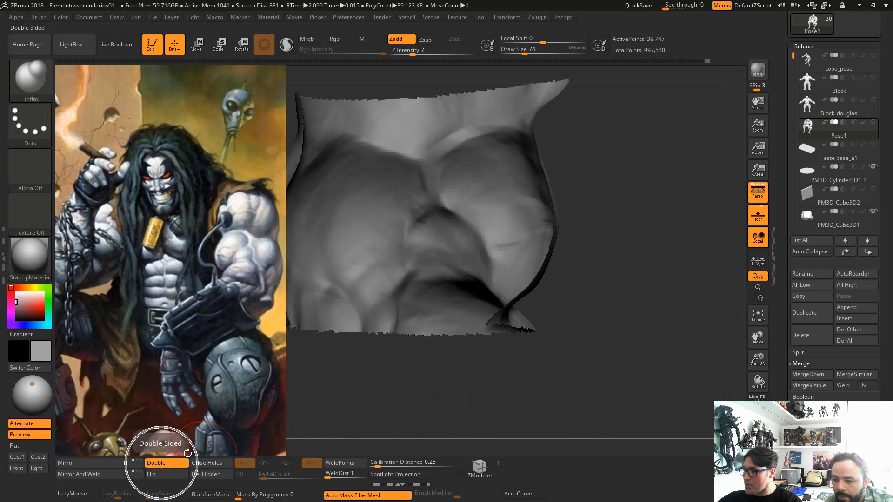
scroll(840, 344, "down", 6)
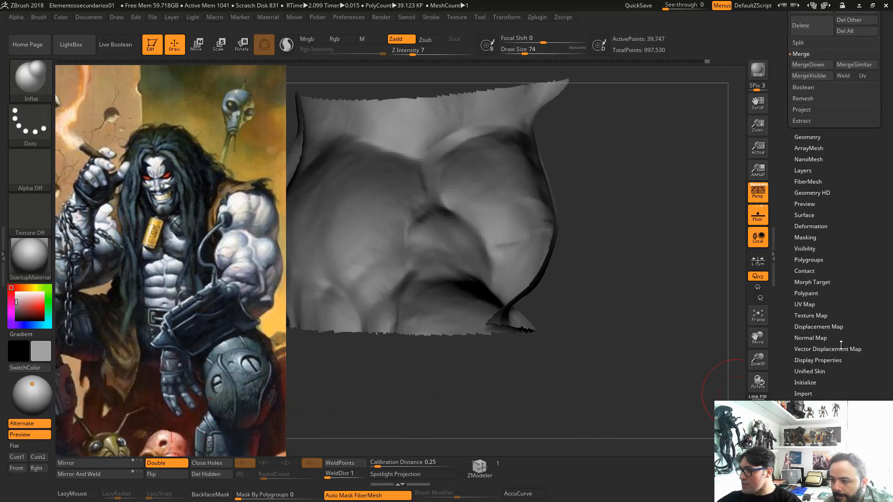
scroll(809, 344, "down", 7)
scroll(798, 150, "up", 10)
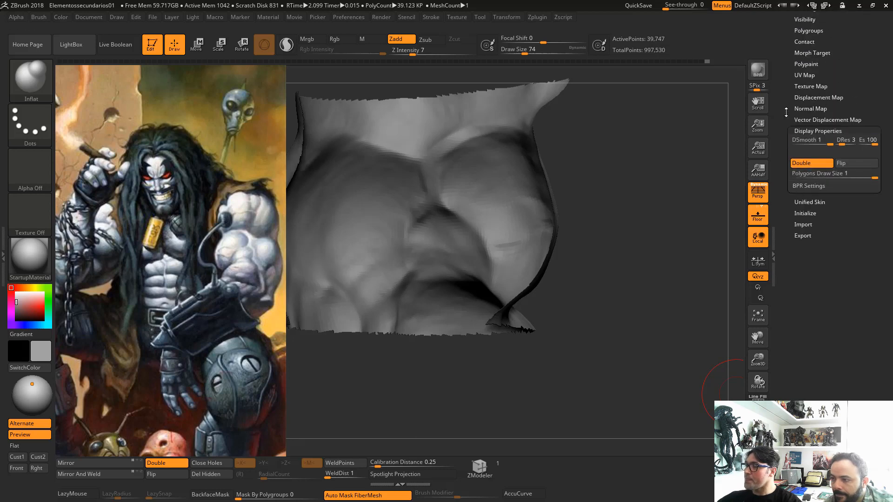
left_click(804, 206)
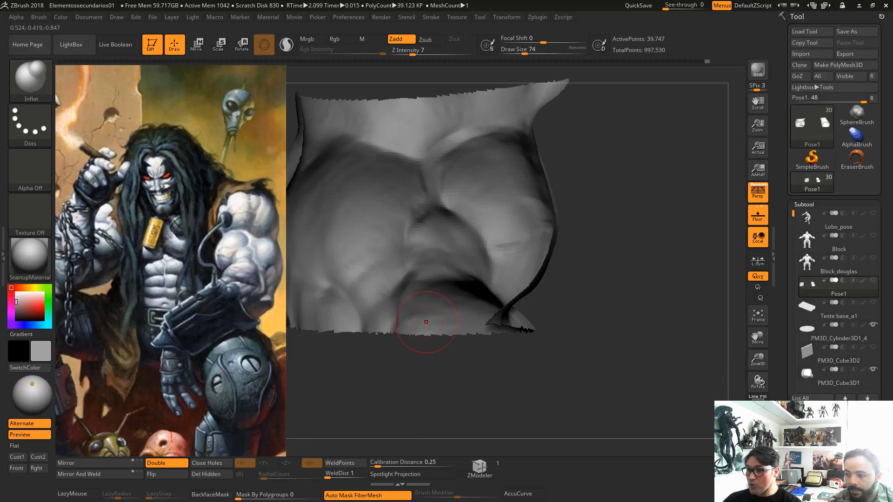
Switch to the Pinch brush, set its Brush Modifier to 0 and open its modifier settings
key("b")
key("p")
key("i")
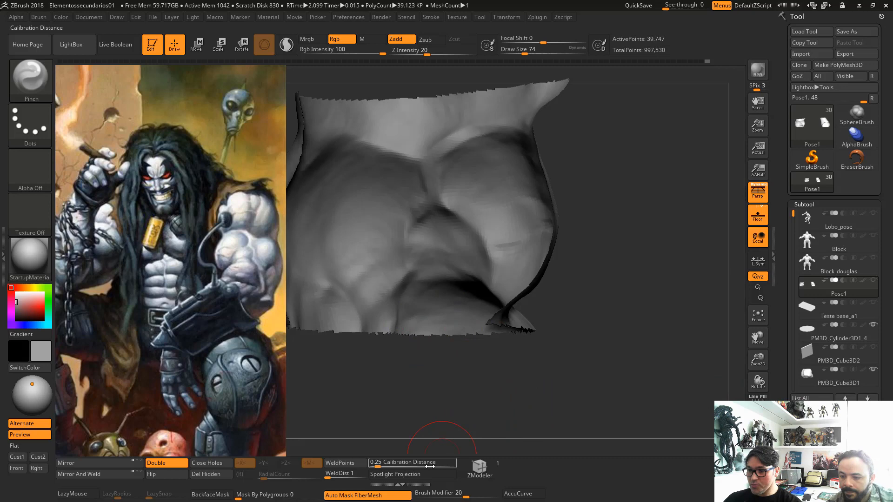
left_click(457, 495)
left_click(42, 17)
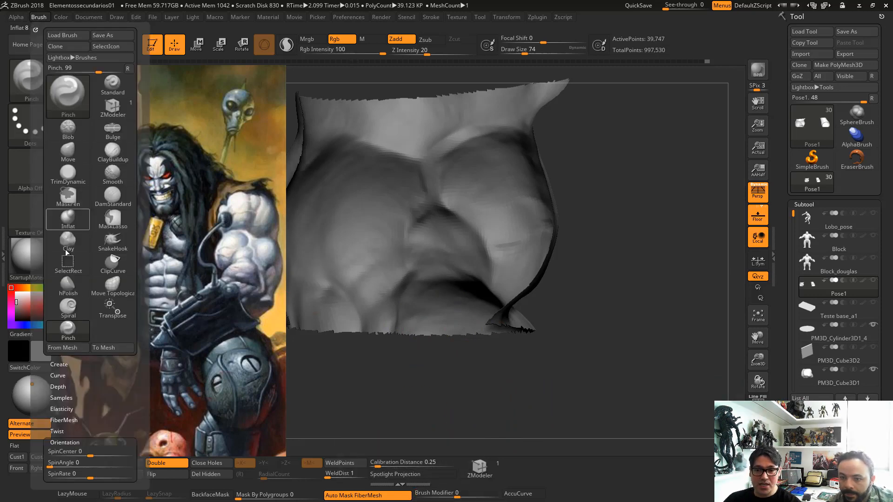
left_click_drag(78, 487, 78, 300)
left_click(59, 313)
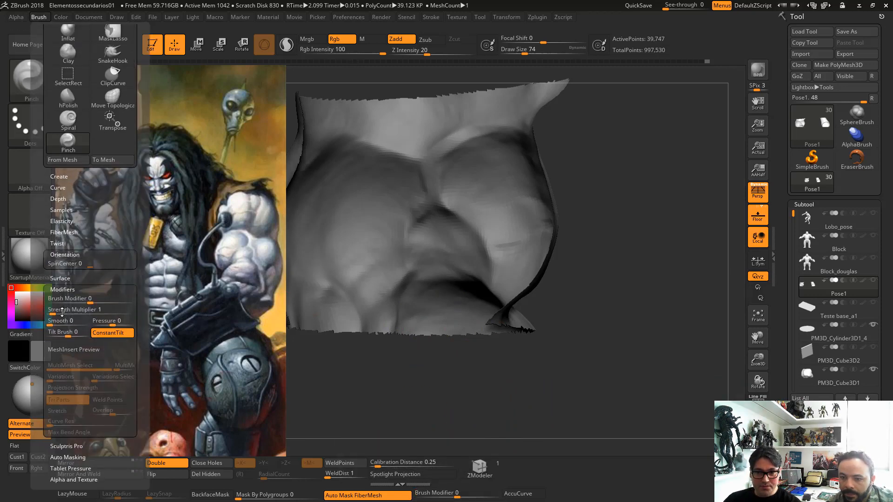
Pinch the creases between the upper-arm muscles, using draw size 56 and then a finer draw size of 33
key("space")
left_click_drag(491, 226, 484, 226)
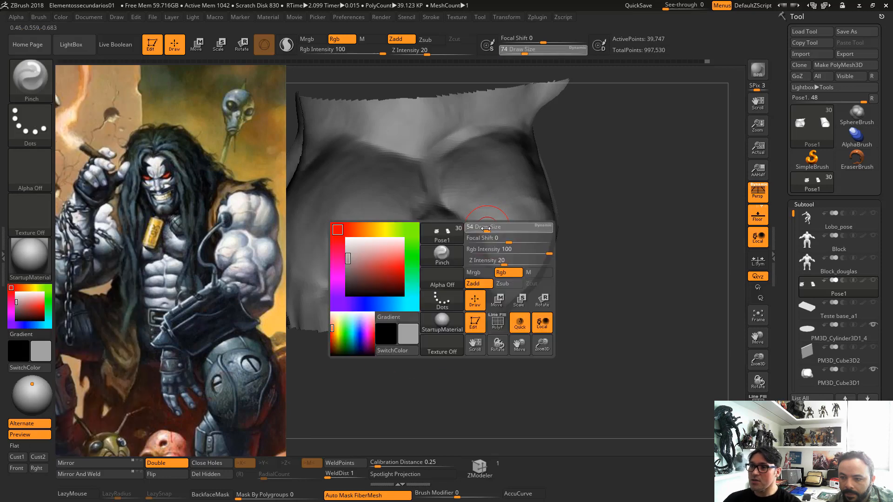
left_click_drag(620, 268, 627, 301, "alt")
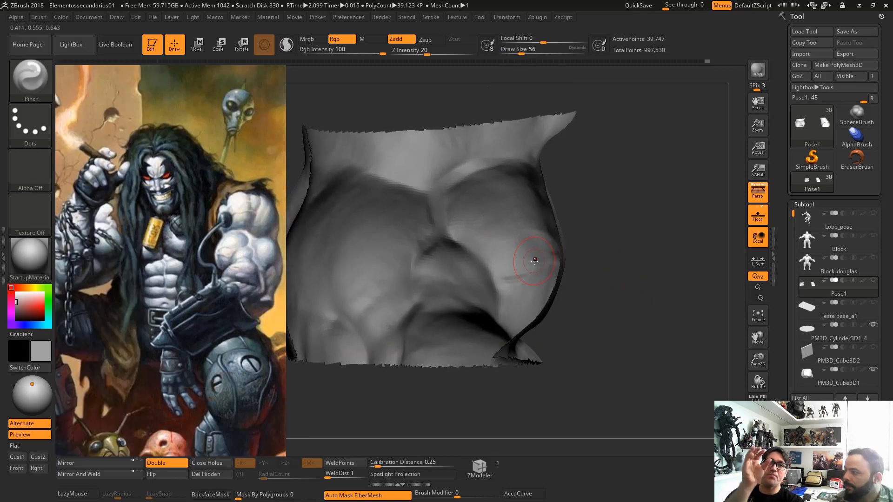
left_click_drag(649, 313, 618, 285)
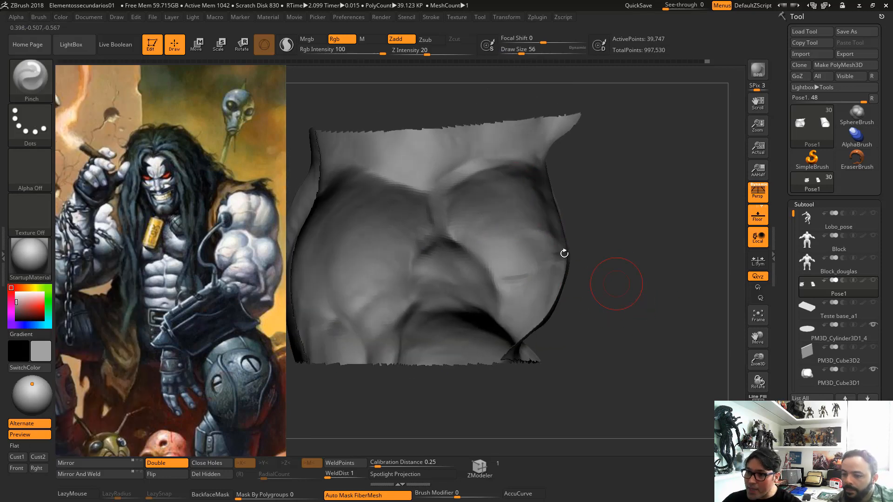
key("space")
left_click_drag(452, 210, 447, 210)
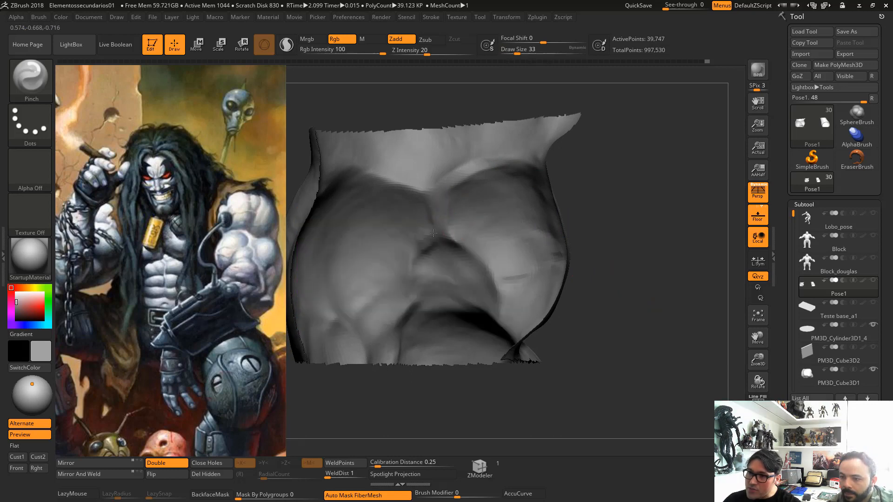
left_click_drag(572, 314, 568, 302)
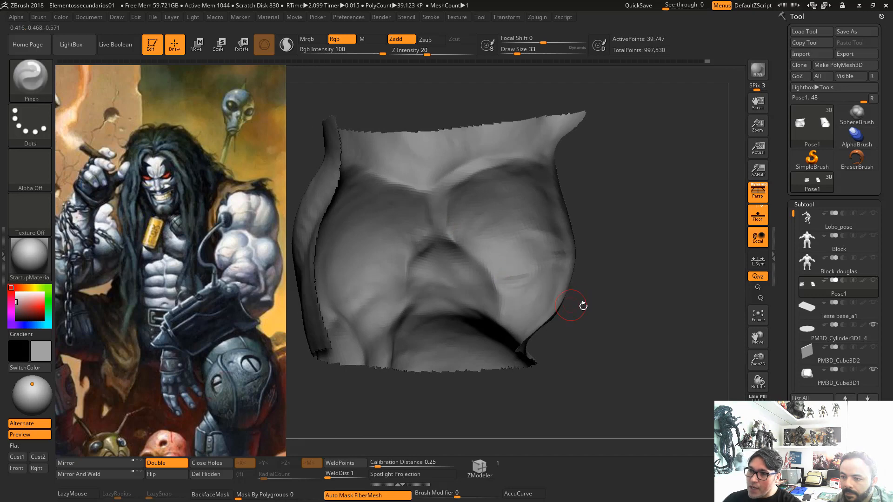
Tighten the edges of the groove where the upper-arm muscles meet with the Pinch brush at draw size 54
right_click_drag(582, 305, 545, 307, "ctrl")
mouse_move(425, 191)
left_mouse_down()
mouse_move(442, 256)
mouse_move(374, 176)
left_mouse_up()
key("space")
left_click_drag(422, 207, 428, 206)
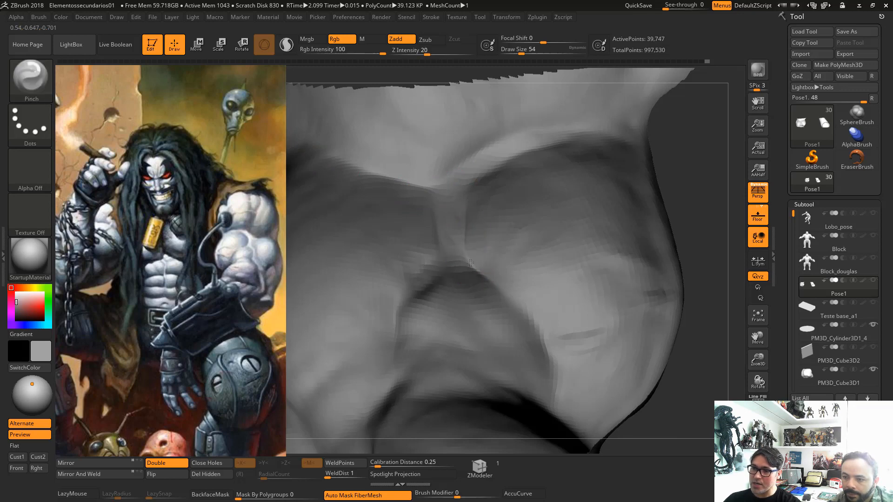
key("ctrl")
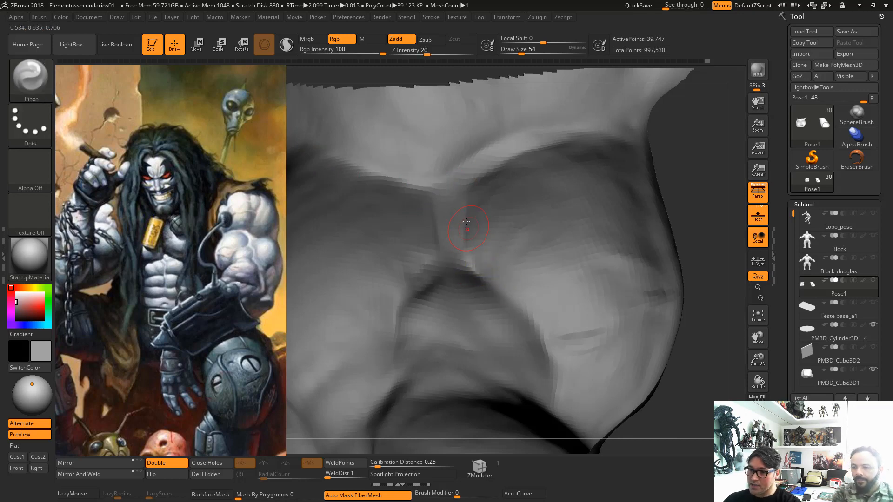
key("ctrl")
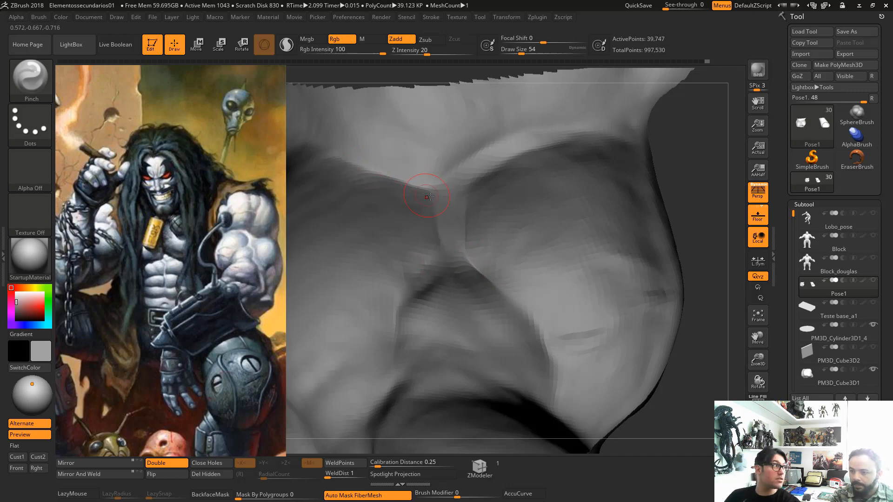
left_click_drag(707, 293, 640, 266)
left_click_drag(685, 179, 613, 65, "alt")
left_click_drag(574, 186, 586, 247)
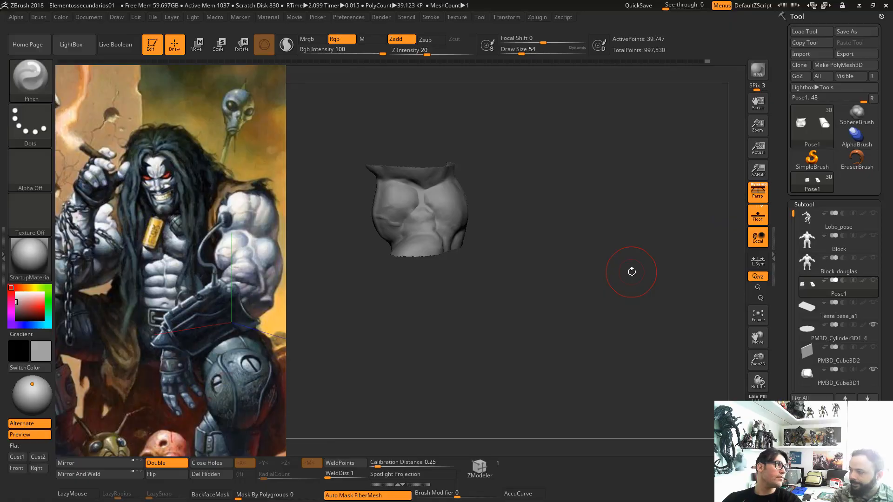